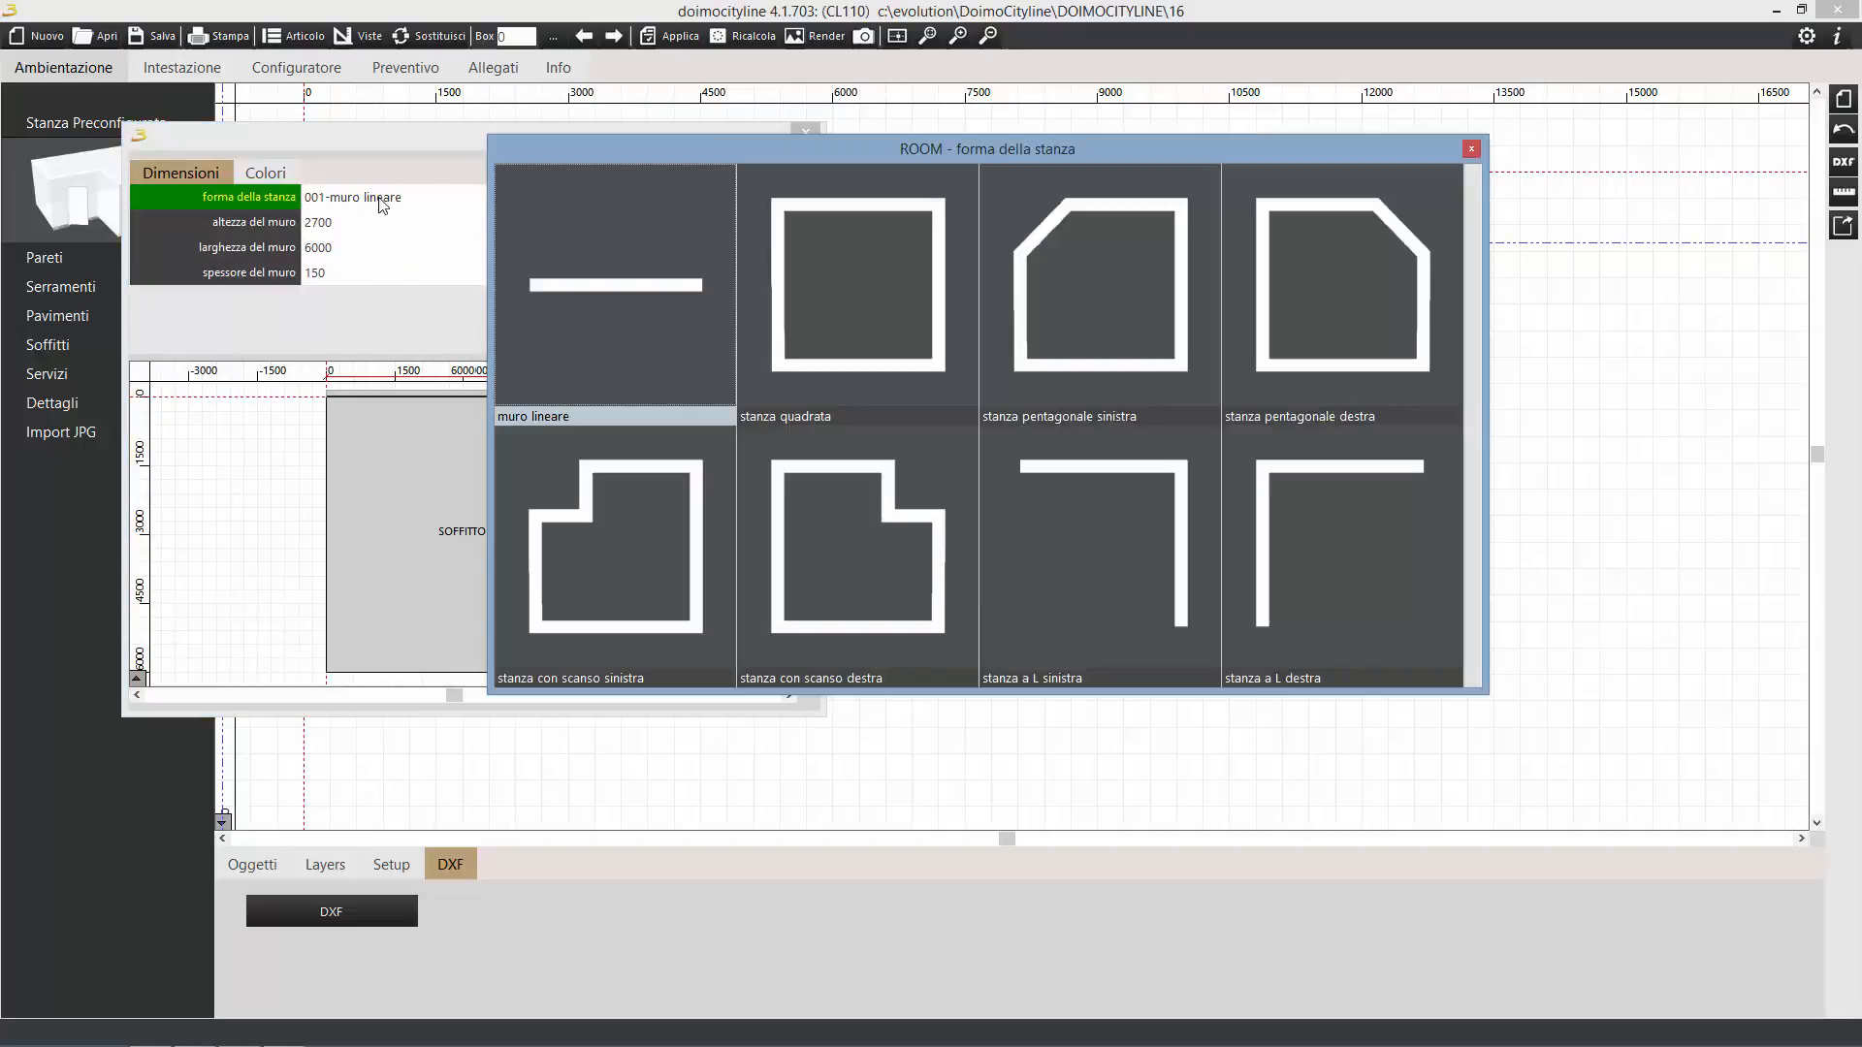
Make the room a stanza quadrata with wall height 3000 and wall widths 3500 and 2500, and adjust the wall thickness.
click(835, 260)
click(357, 225)
text(3000)
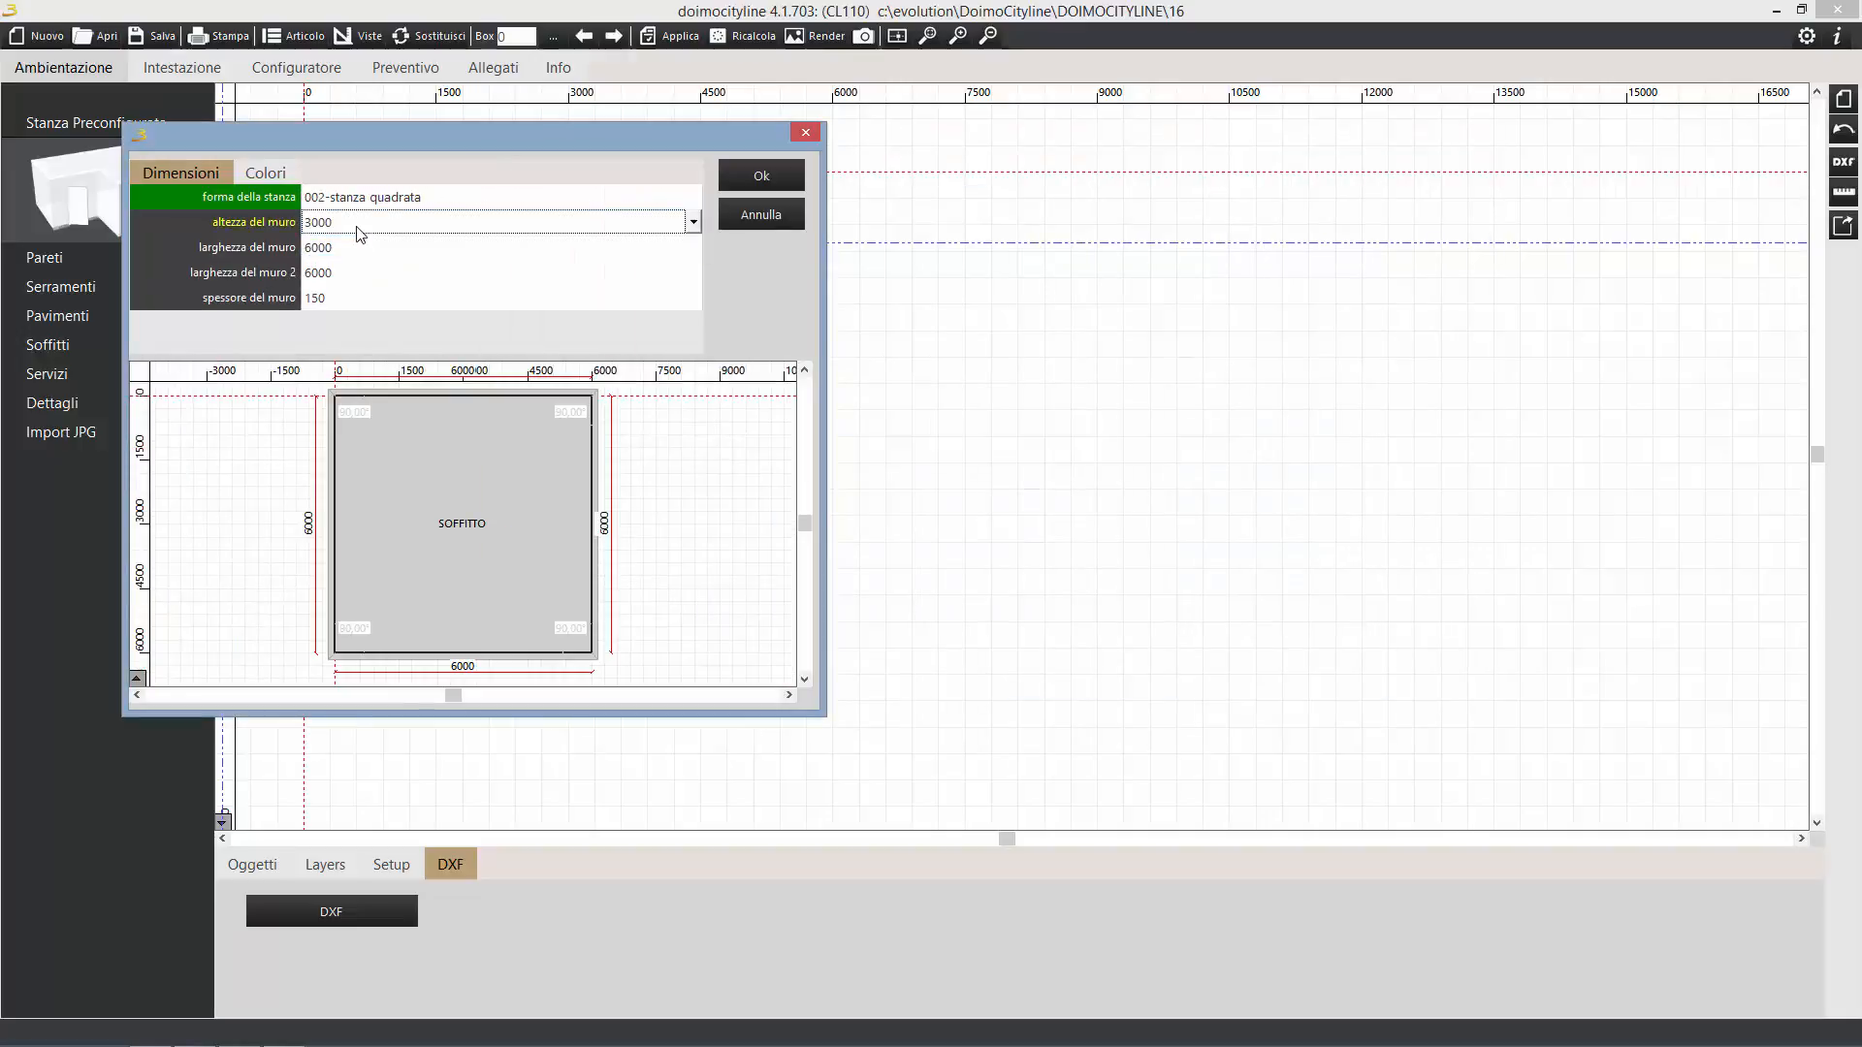
click(357, 250)
text(3500)
click(357, 275)
text(2500)
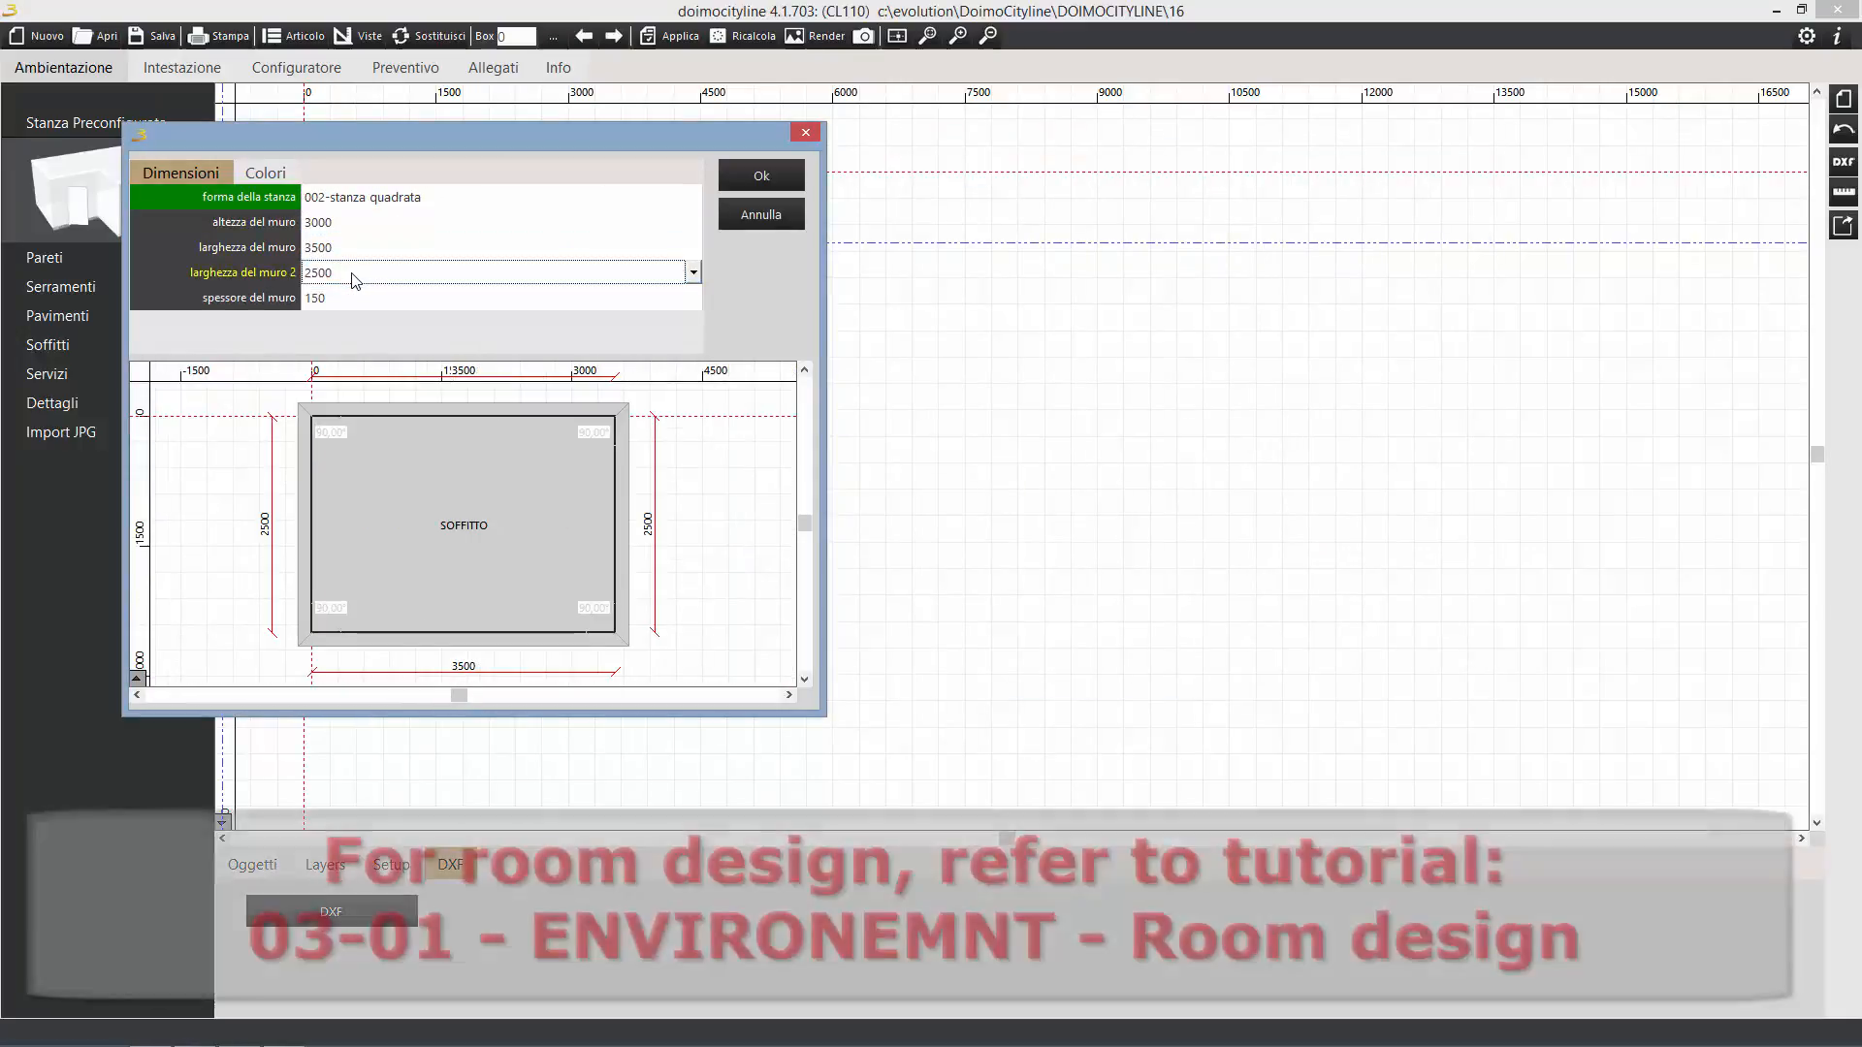
click(340, 300)
Set the wall plaster to INTONACO 2 with a light grey tint, insert the room and display it in 3D.
click(264, 175)
click(378, 196)
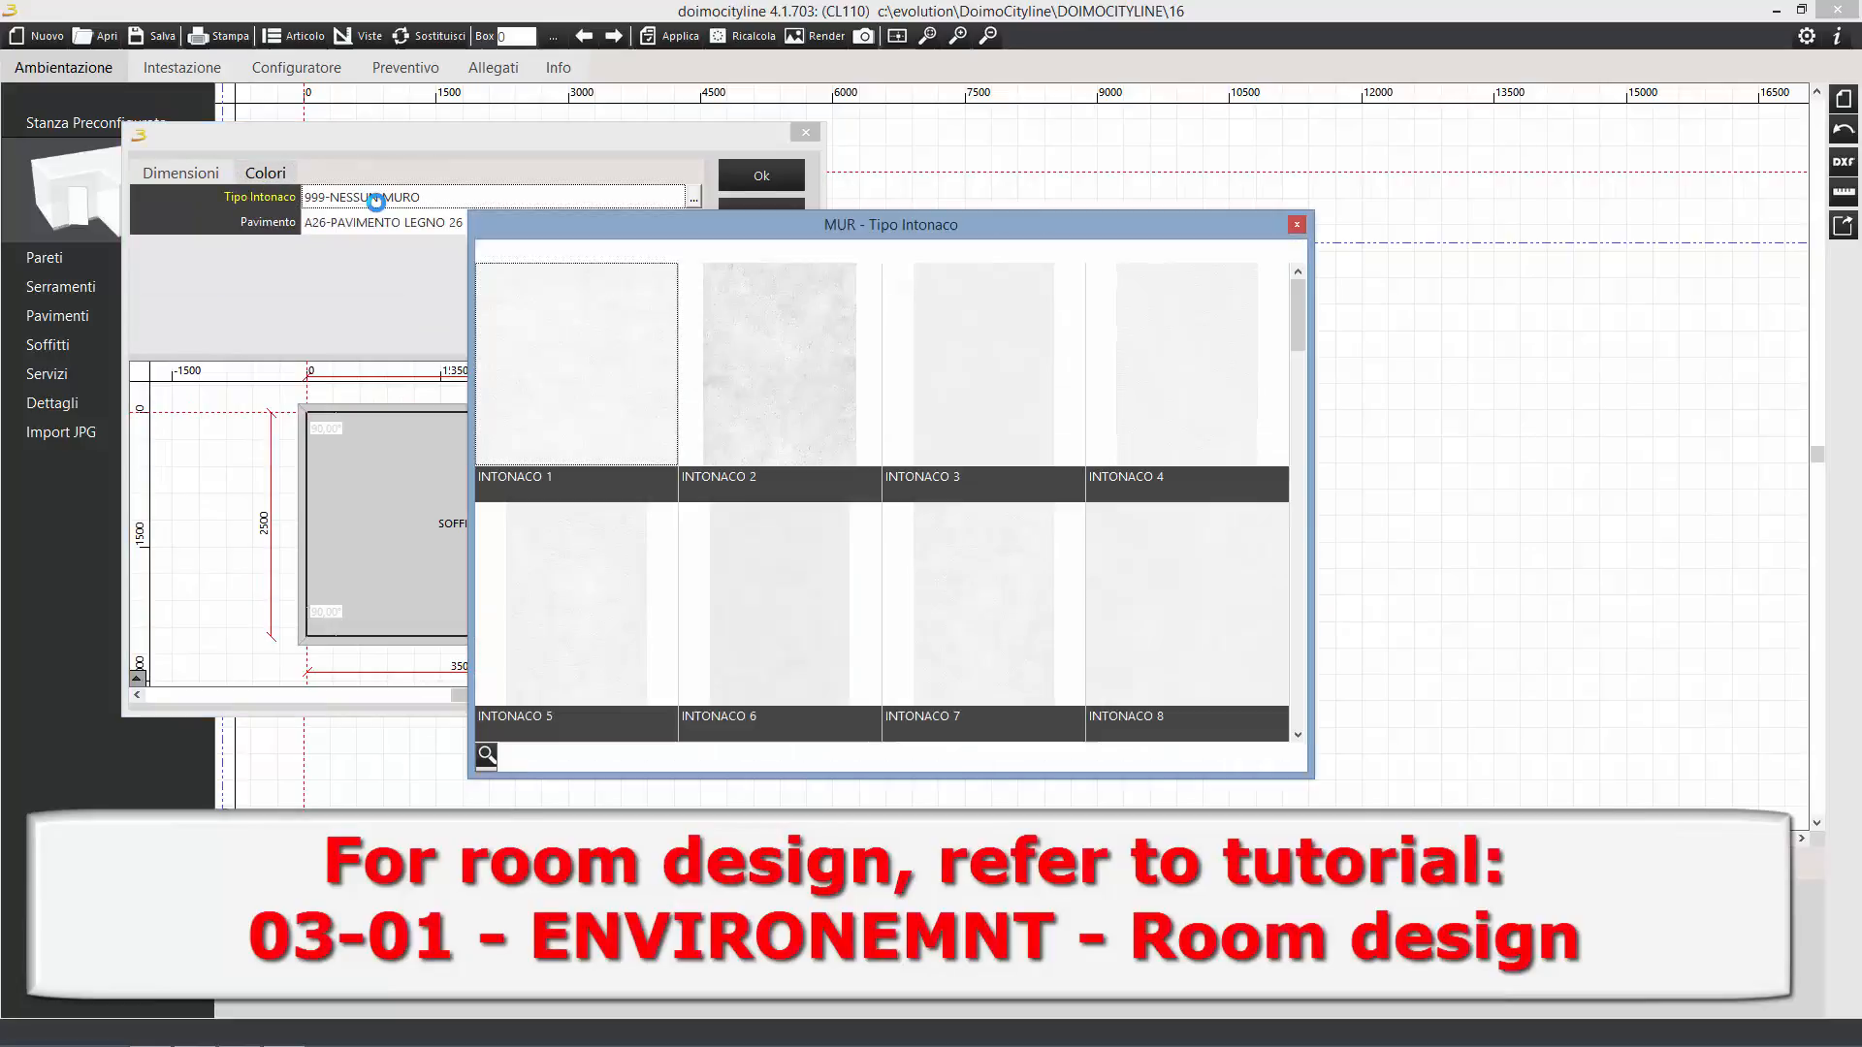
click(776, 408)
click(340, 224)
click(258, 355)
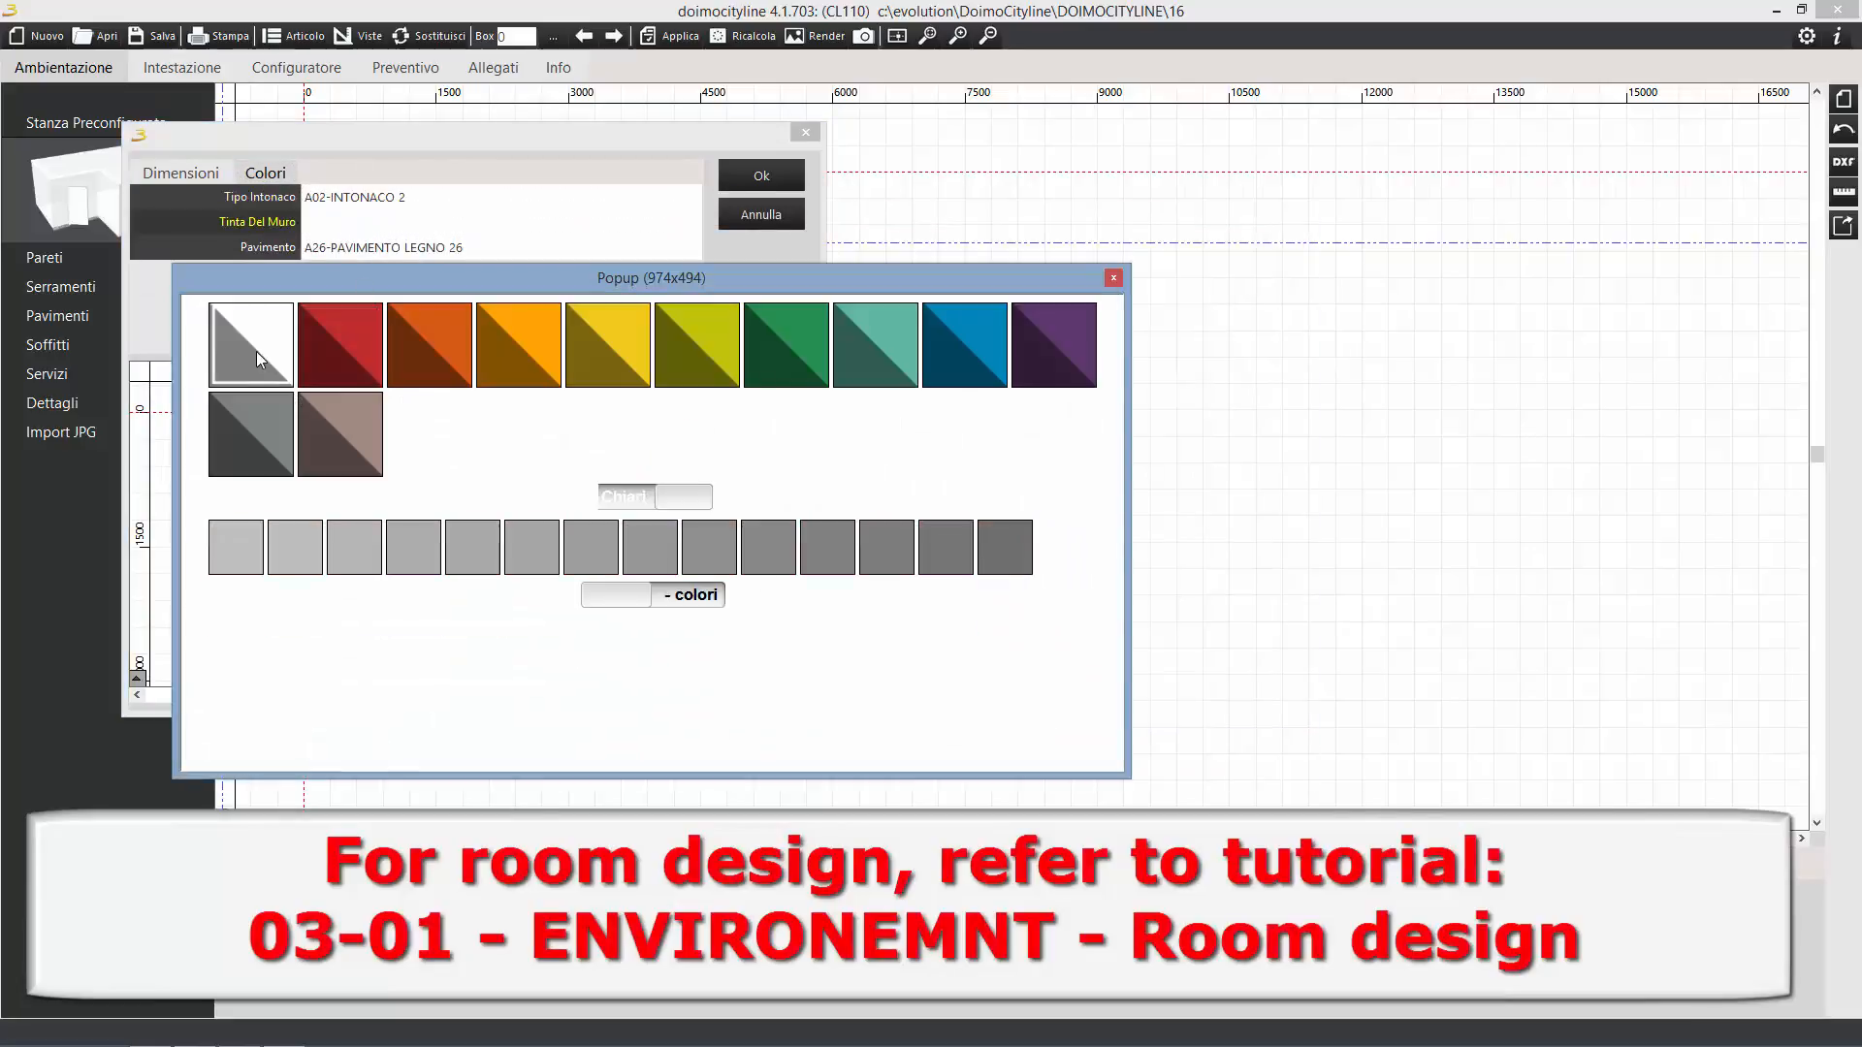
click(295, 554)
click(482, 669)
click(760, 187)
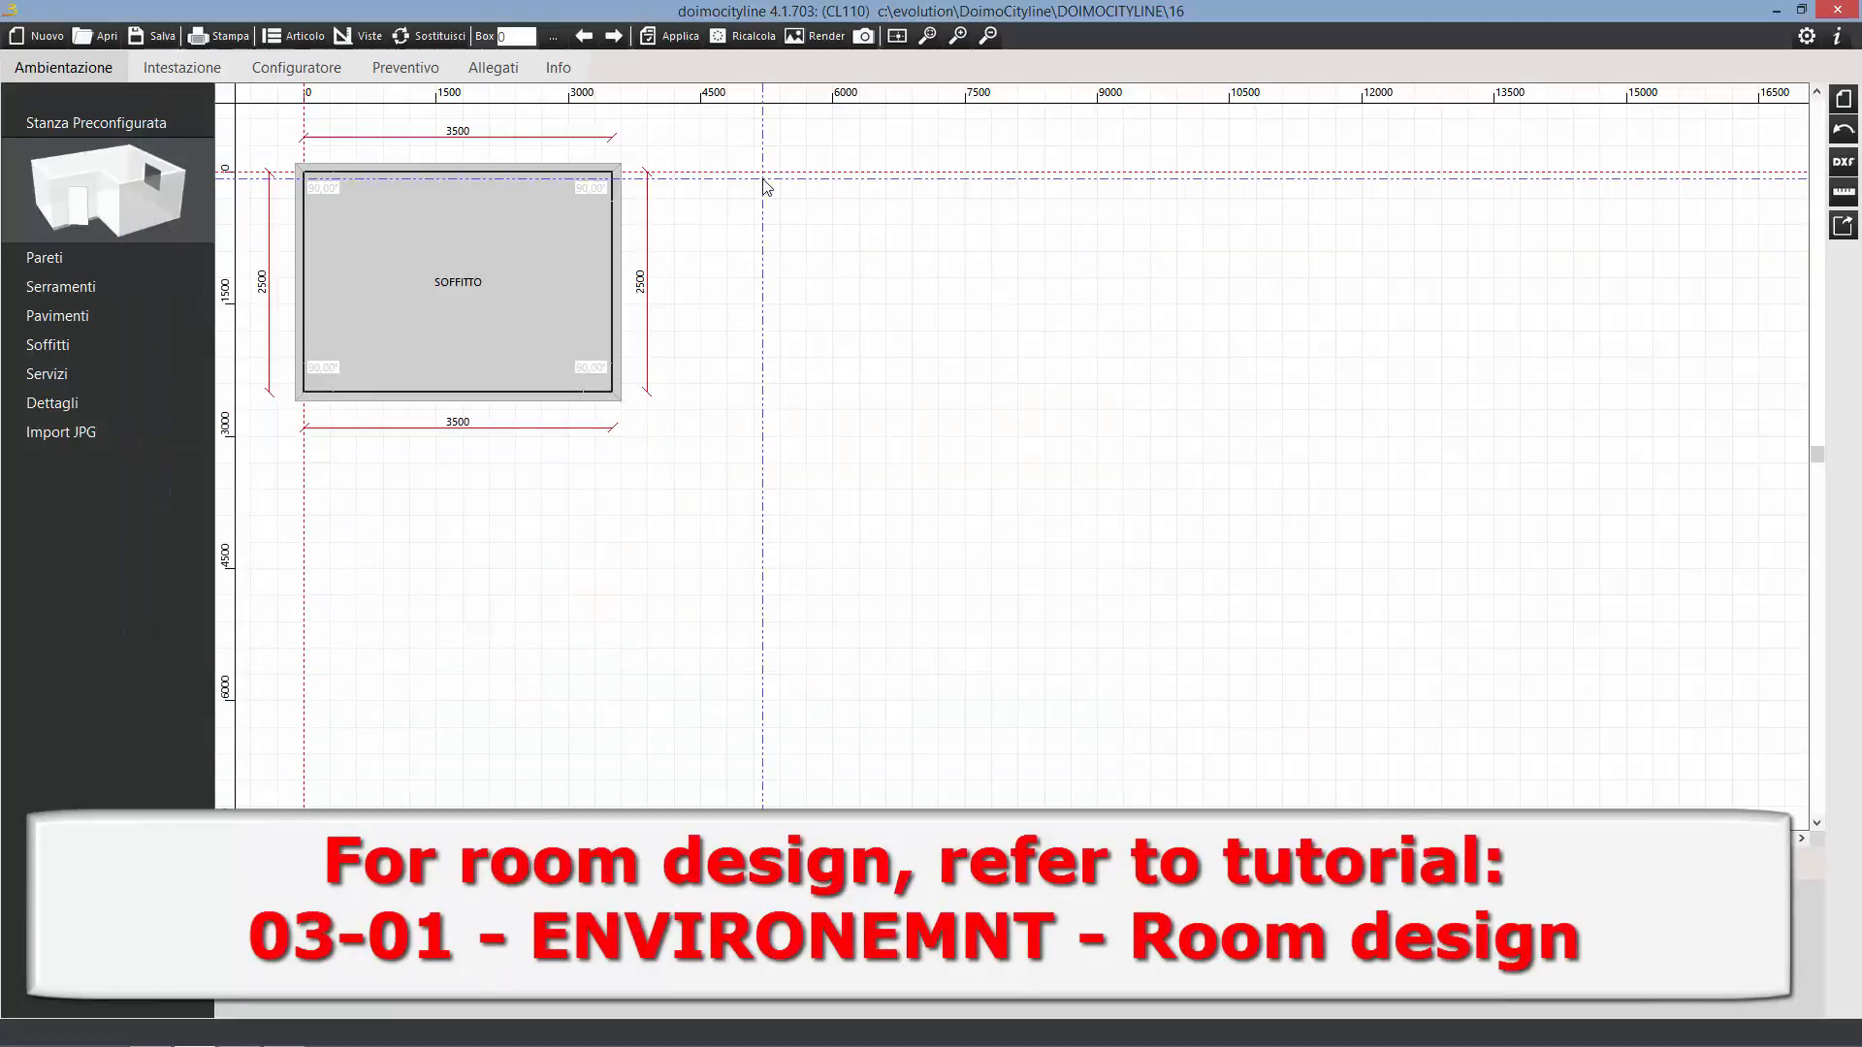
click(292, 67)
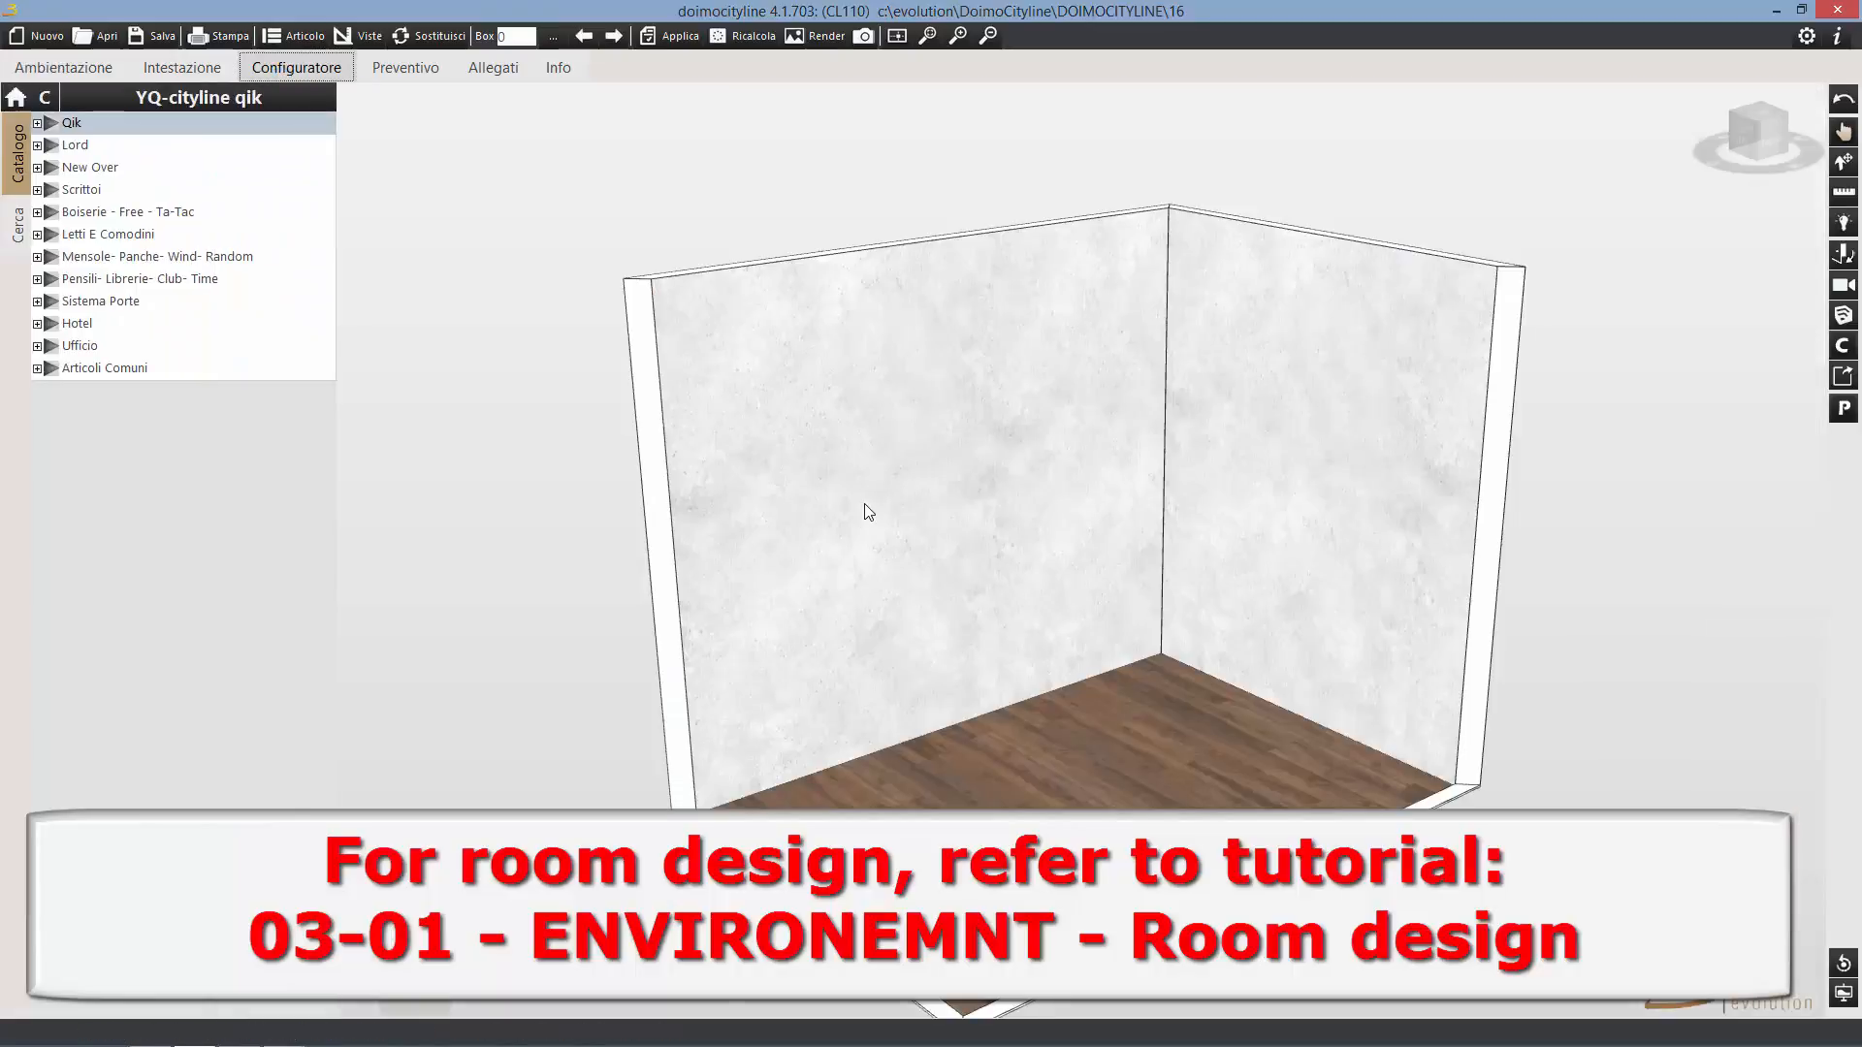
Place a door midway along the room's left 2500 mm wall, about 850 mm from each corner.
click(63, 67)
click(60, 280)
click(39, 230)
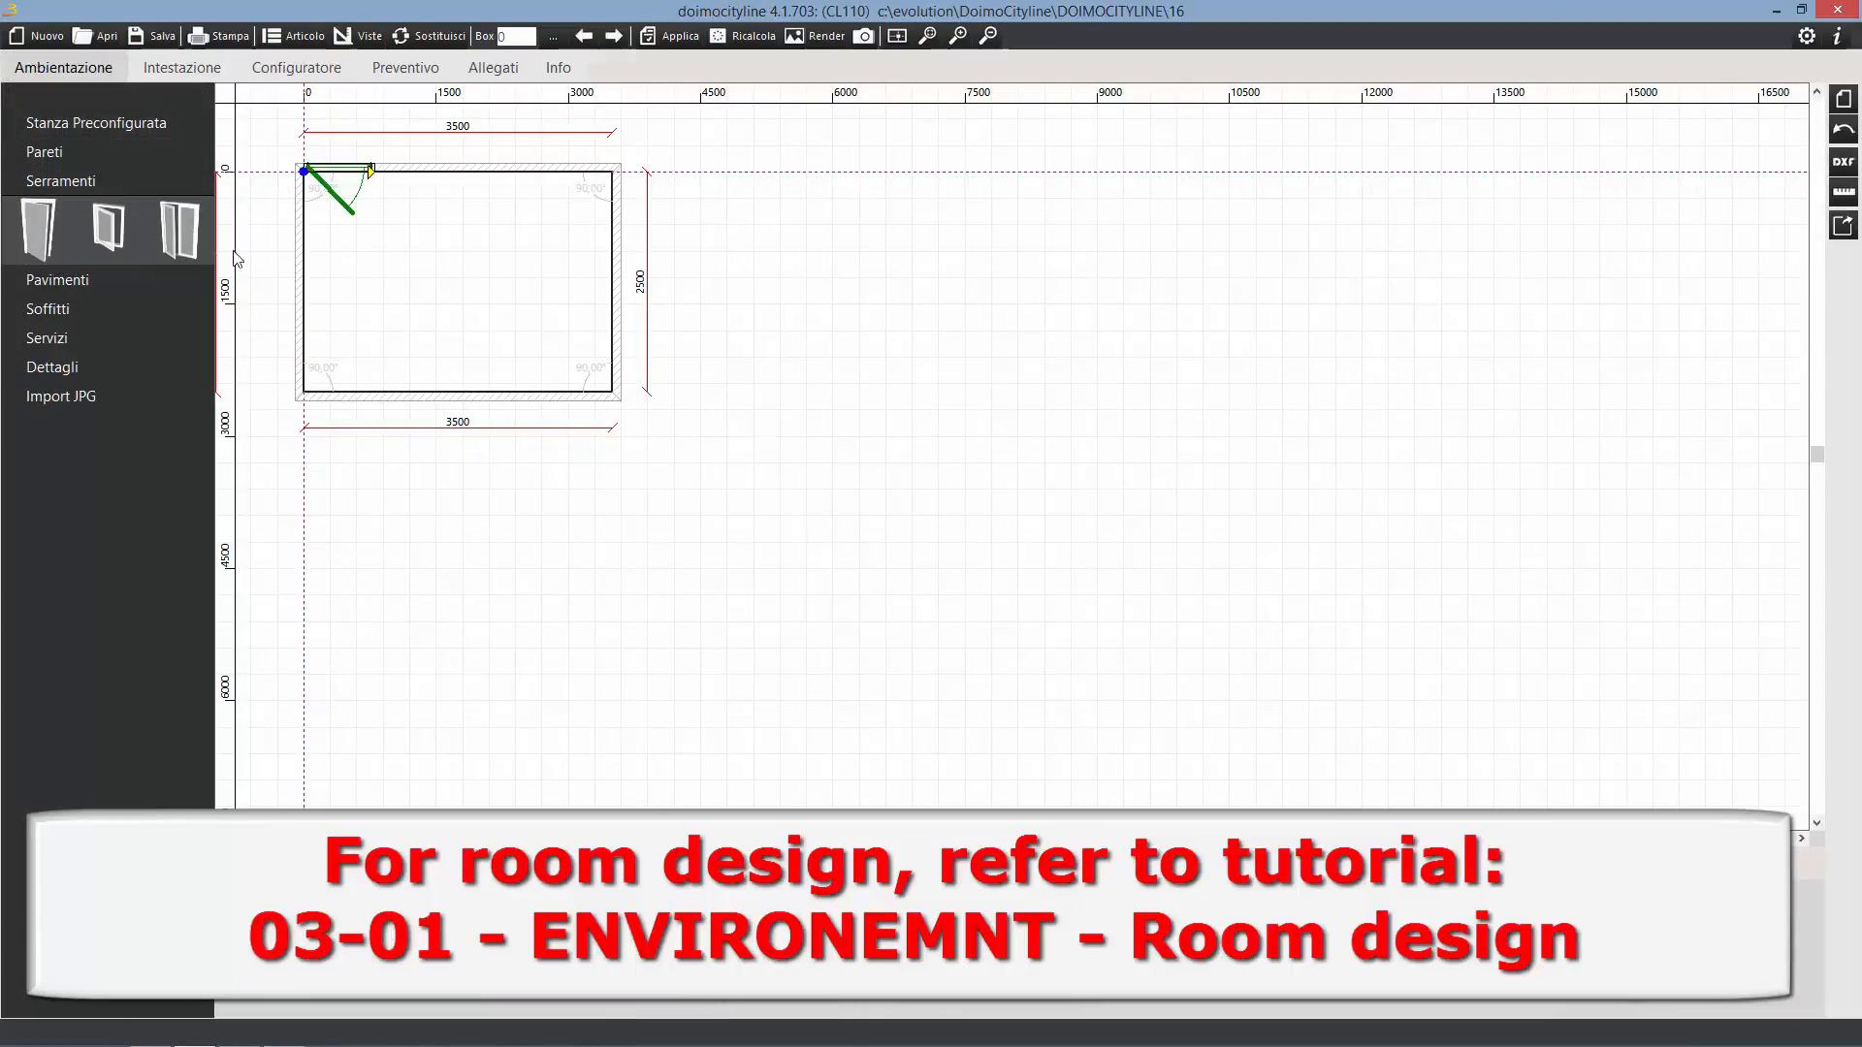
click(290, 306)
click(960, 471)
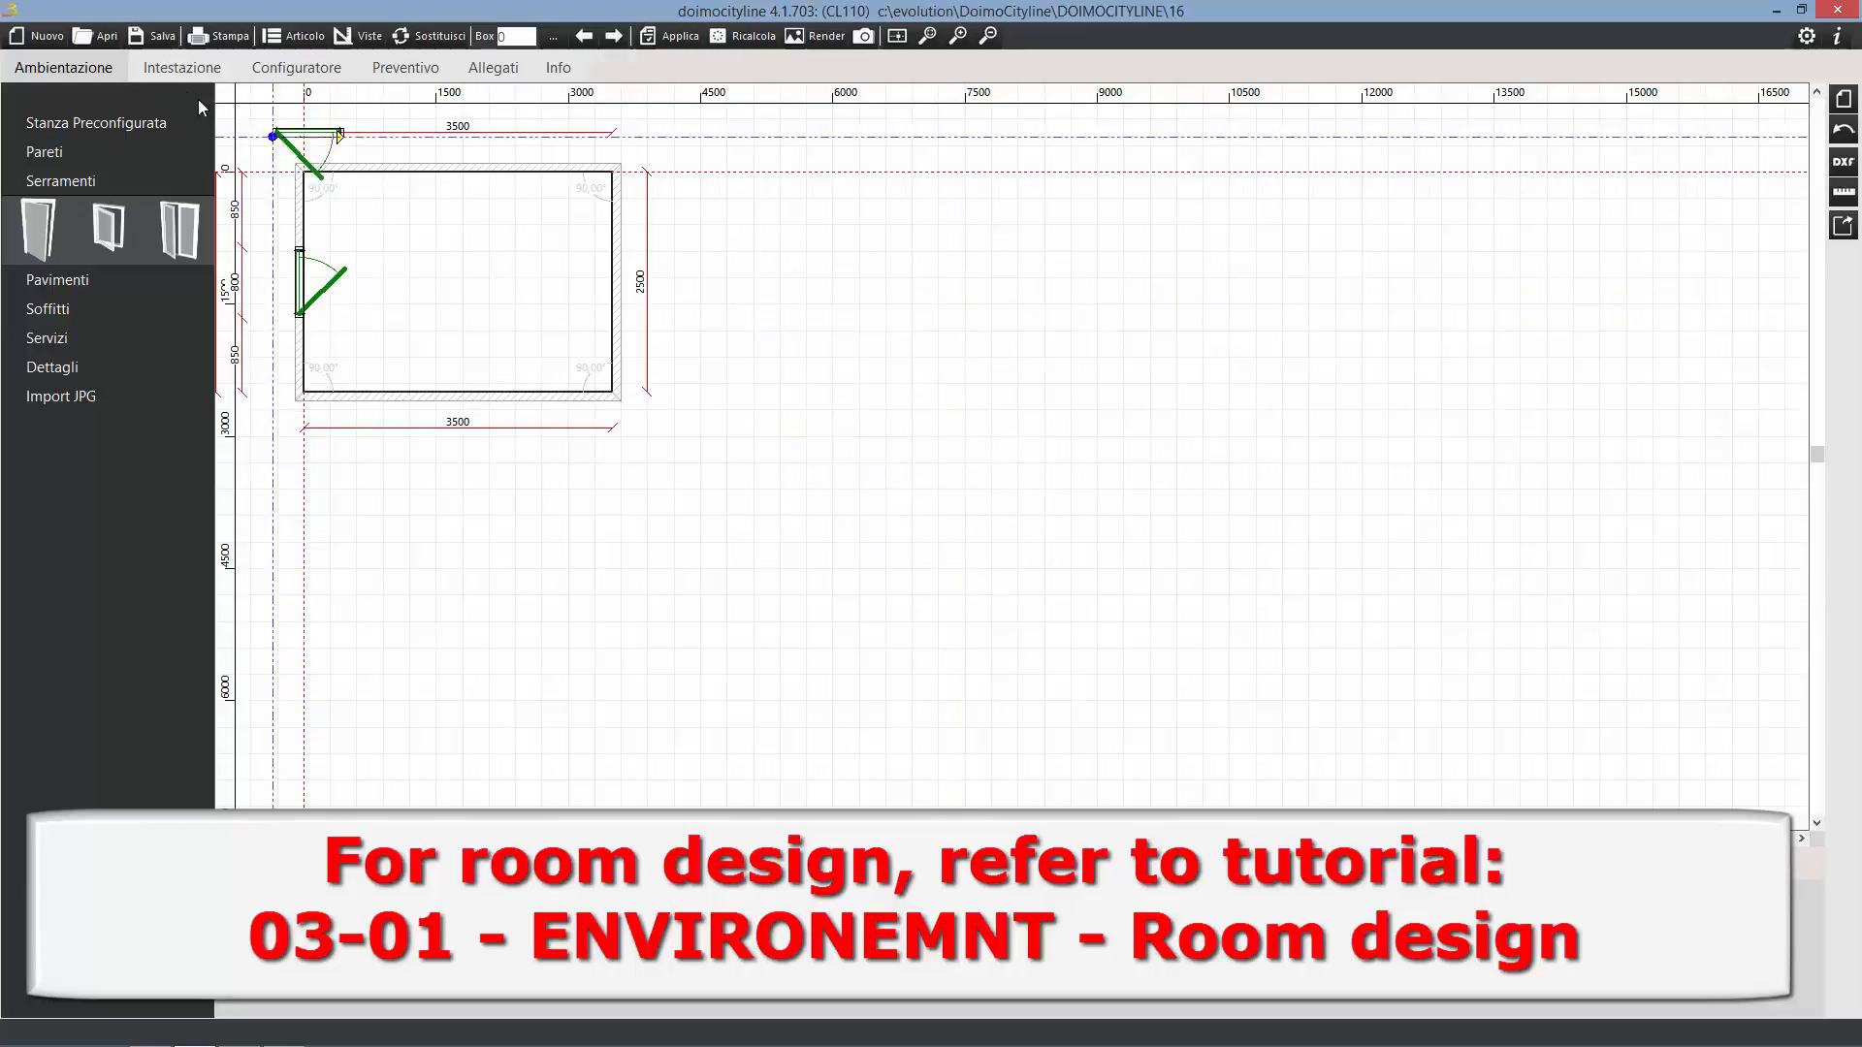
Insert Composizione Ta Tac YT000000 from the Ta-Tac Per Composizioni catalogue onto the room's long wall.
click(281, 70)
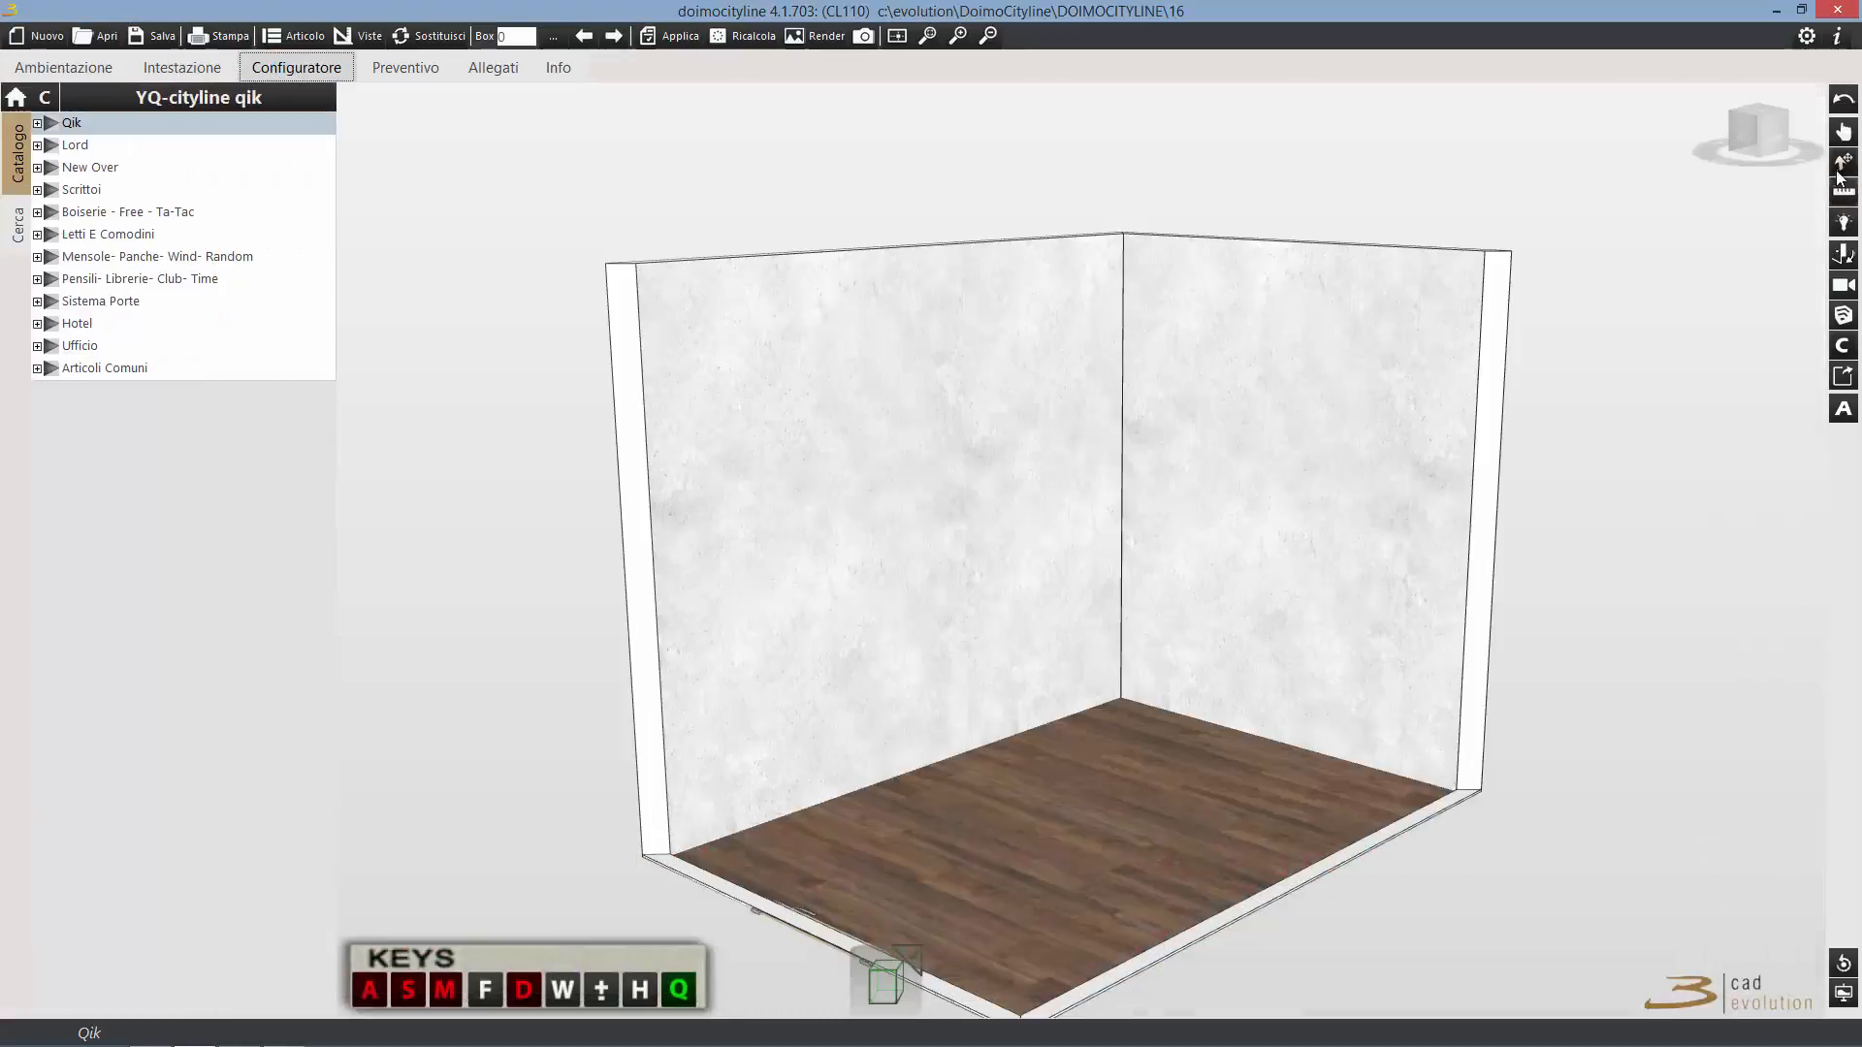
click(131, 234)
double_click(131, 211)
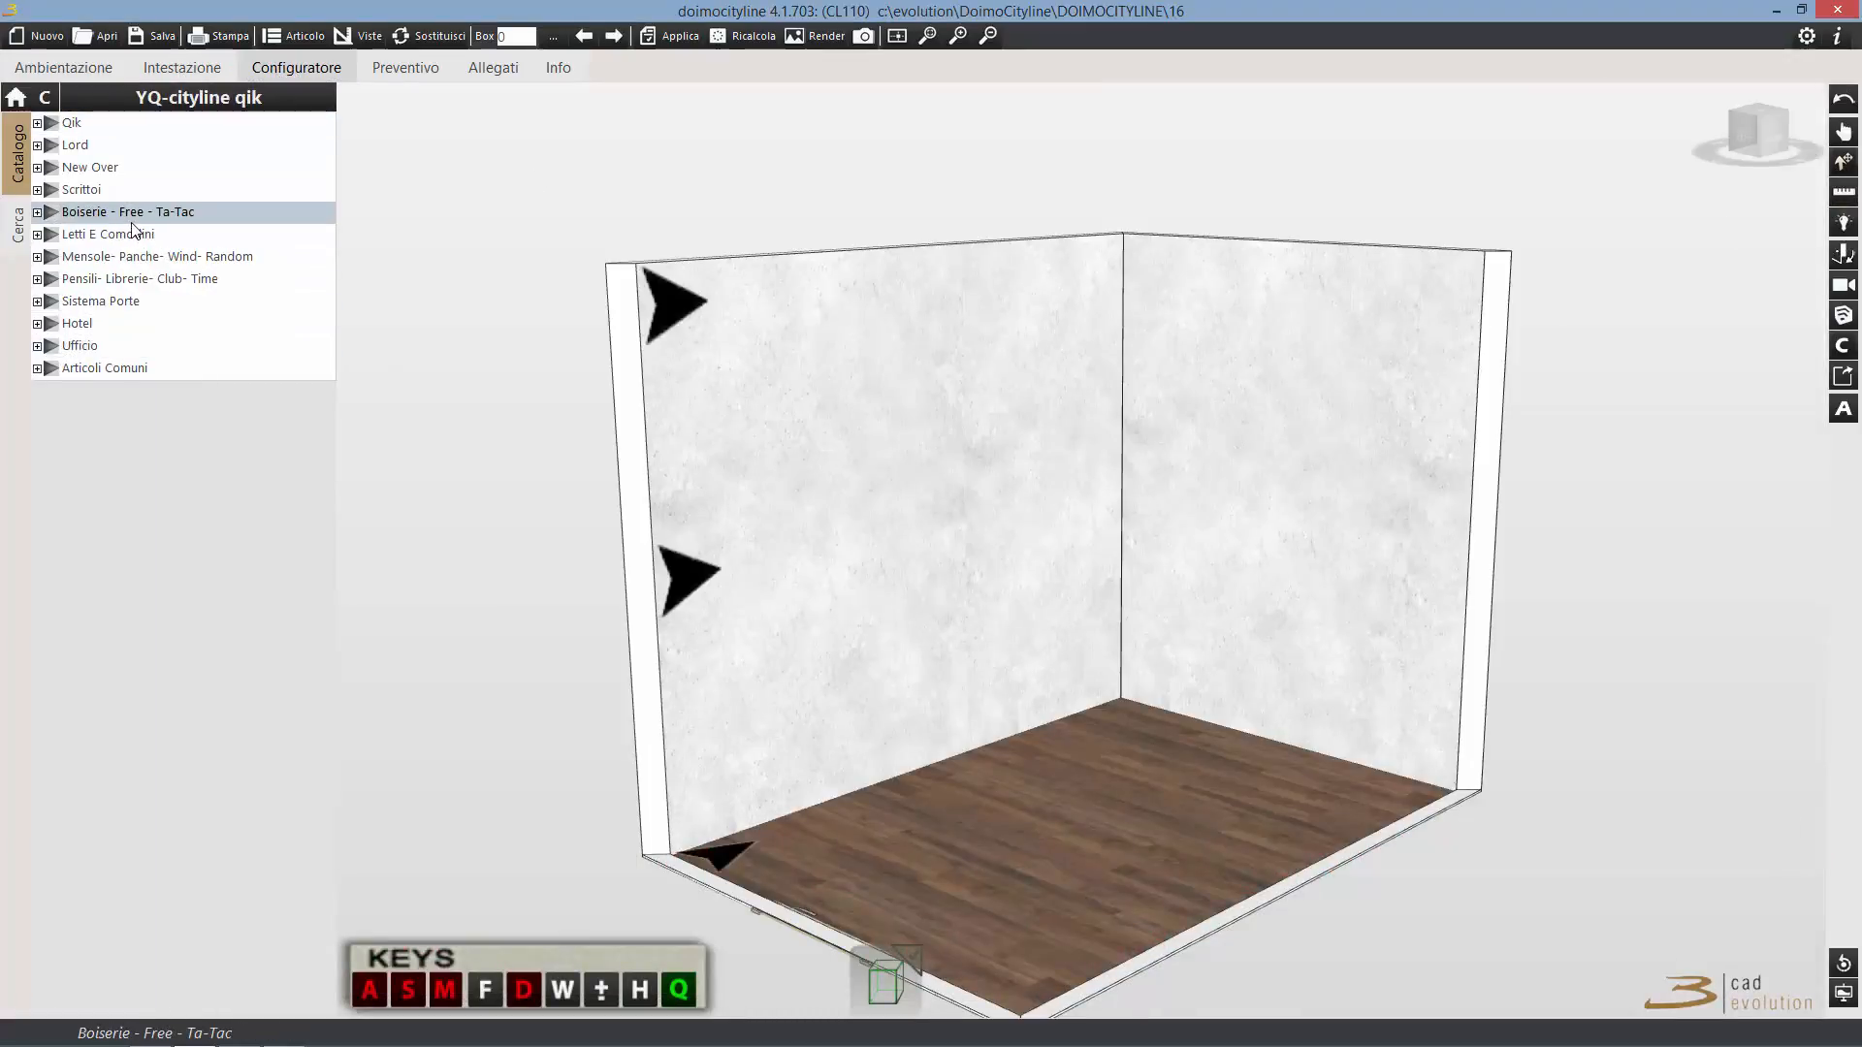
click(136, 278)
double_click(137, 279)
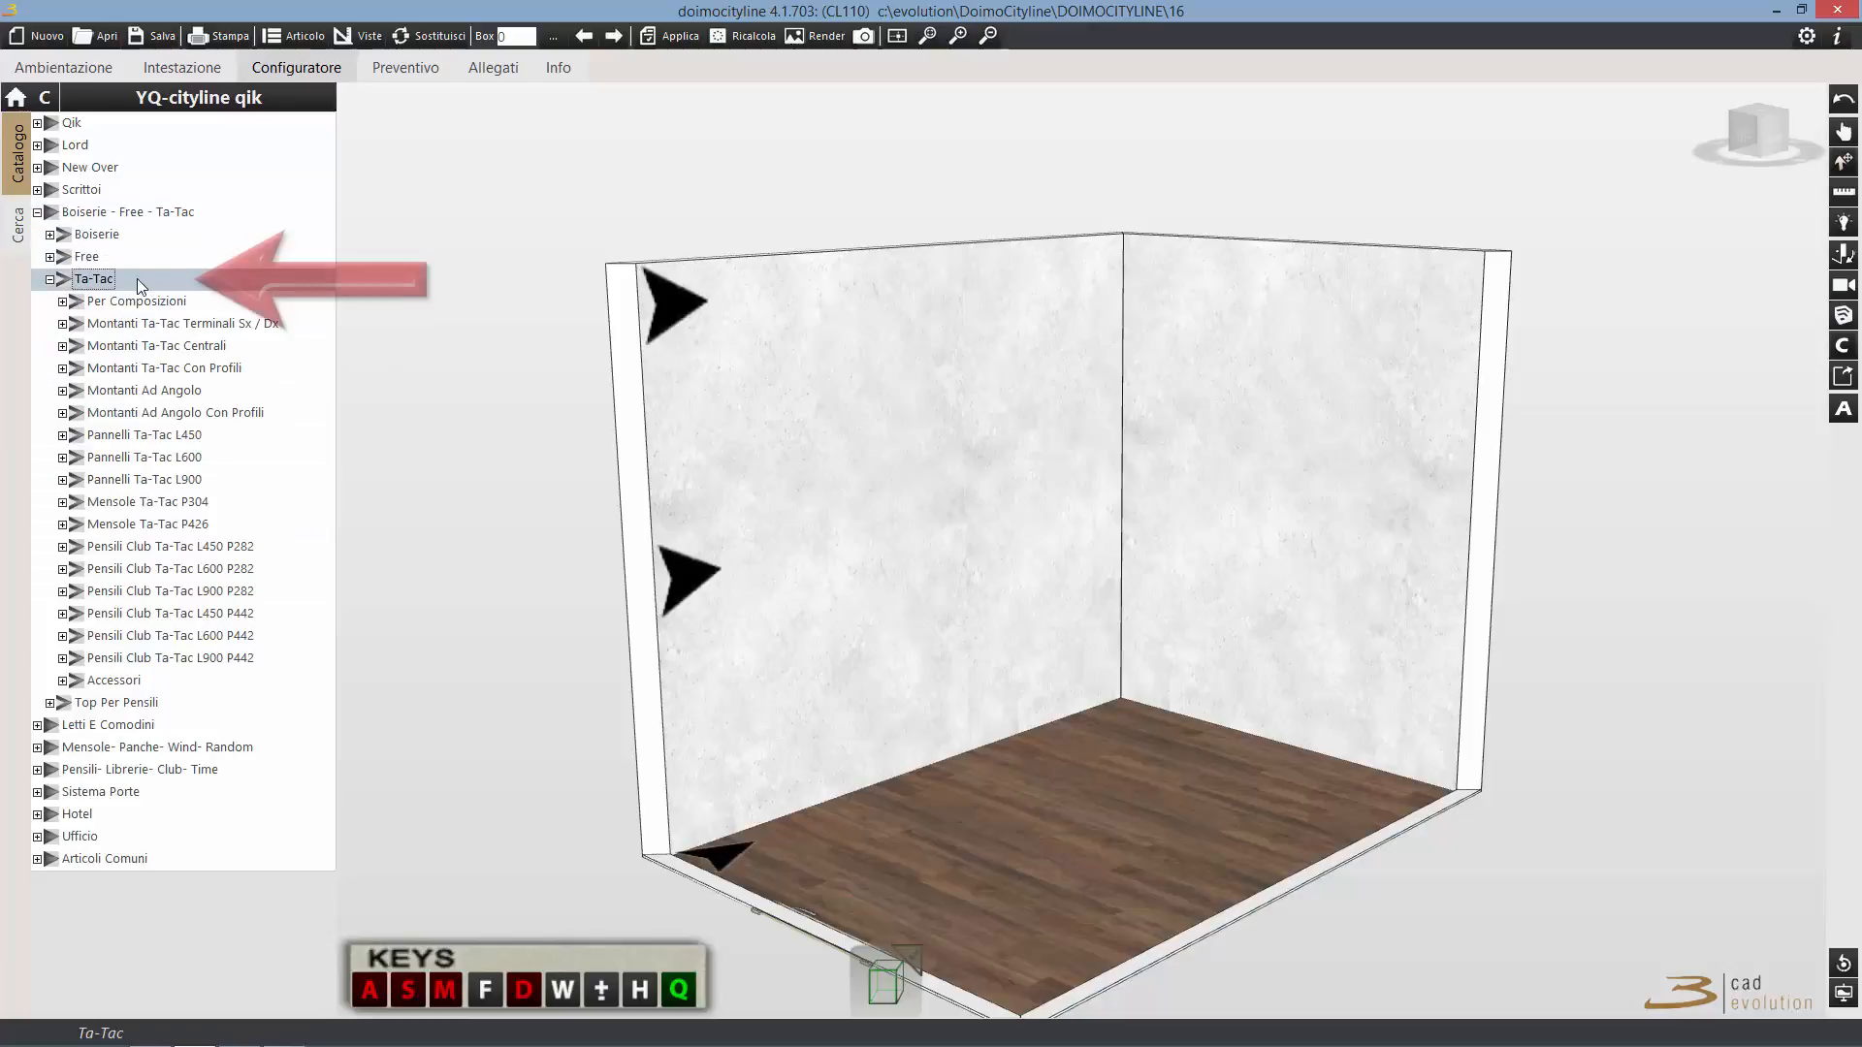
double_click(165, 304)
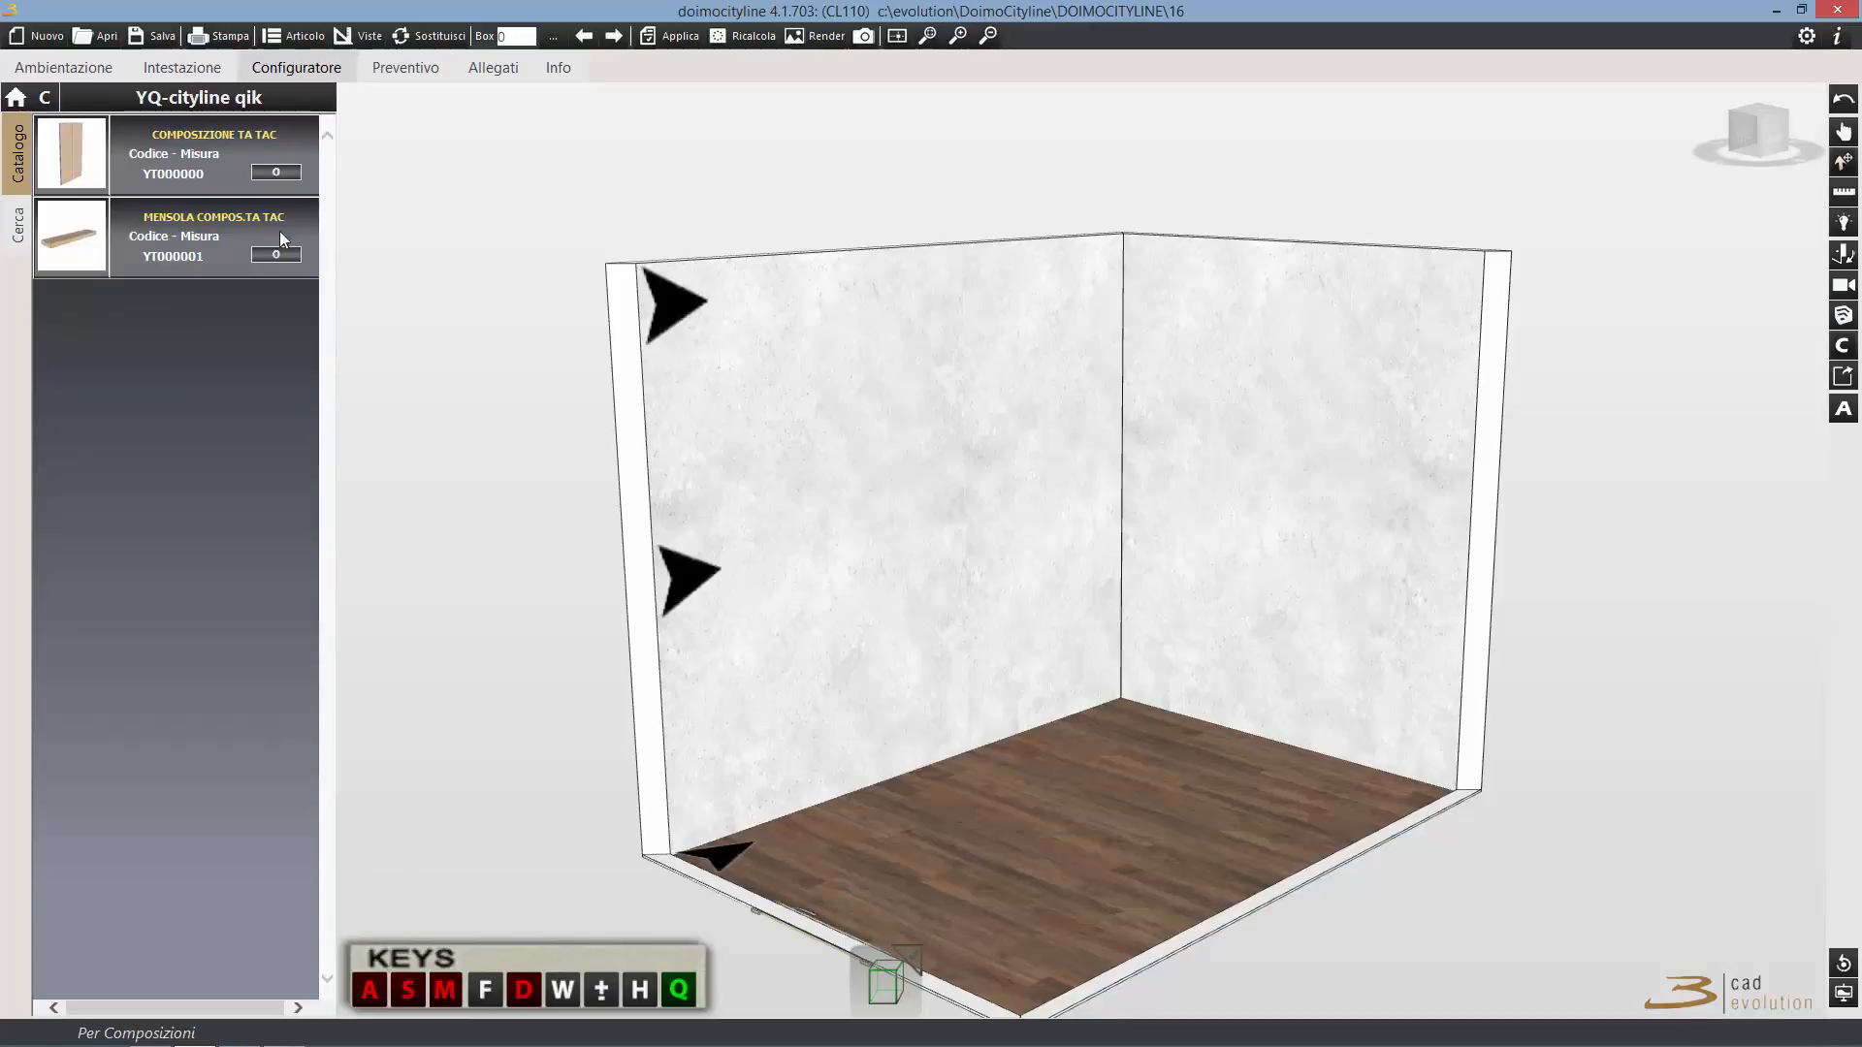
mouse_move(280, 182)
mouse_down()
mouse_move(561, 303)
mouse_move(843, 493)
mouse_up()
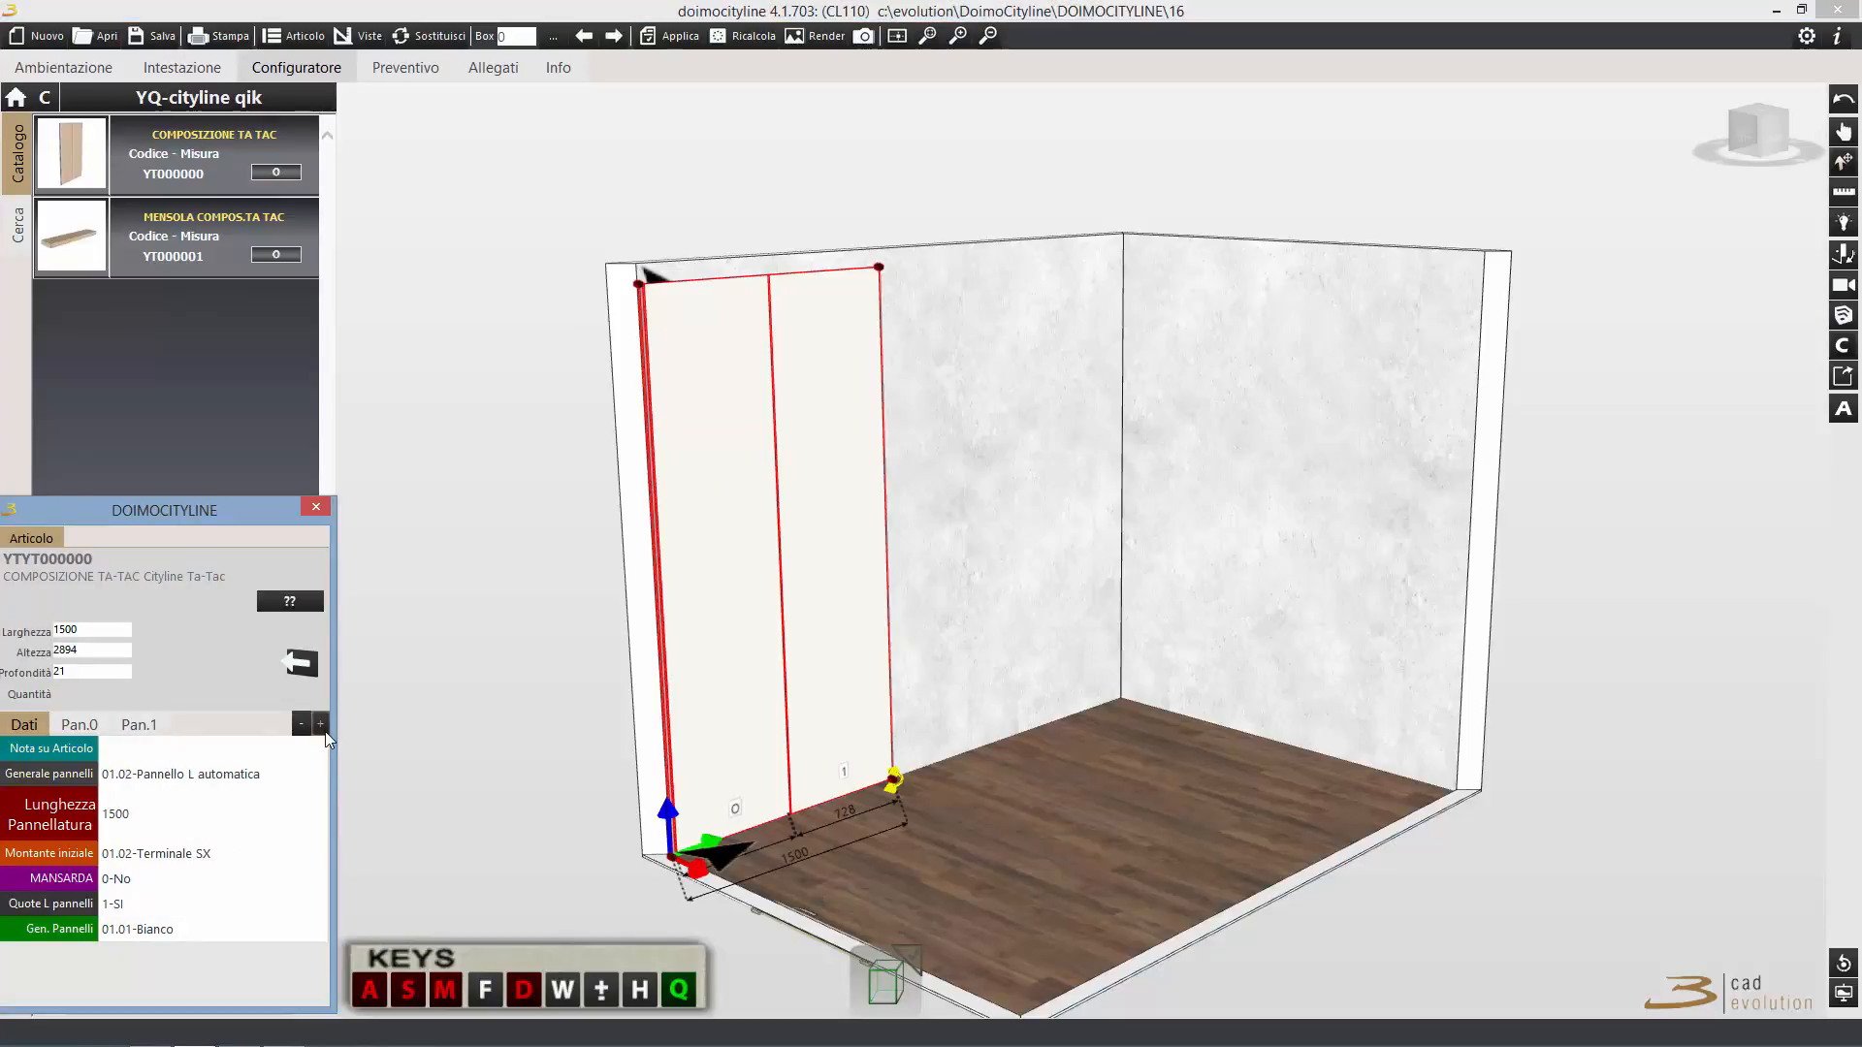
Add three more panels to the Ta-Tac composition.
click(323, 730)
click(323, 732)
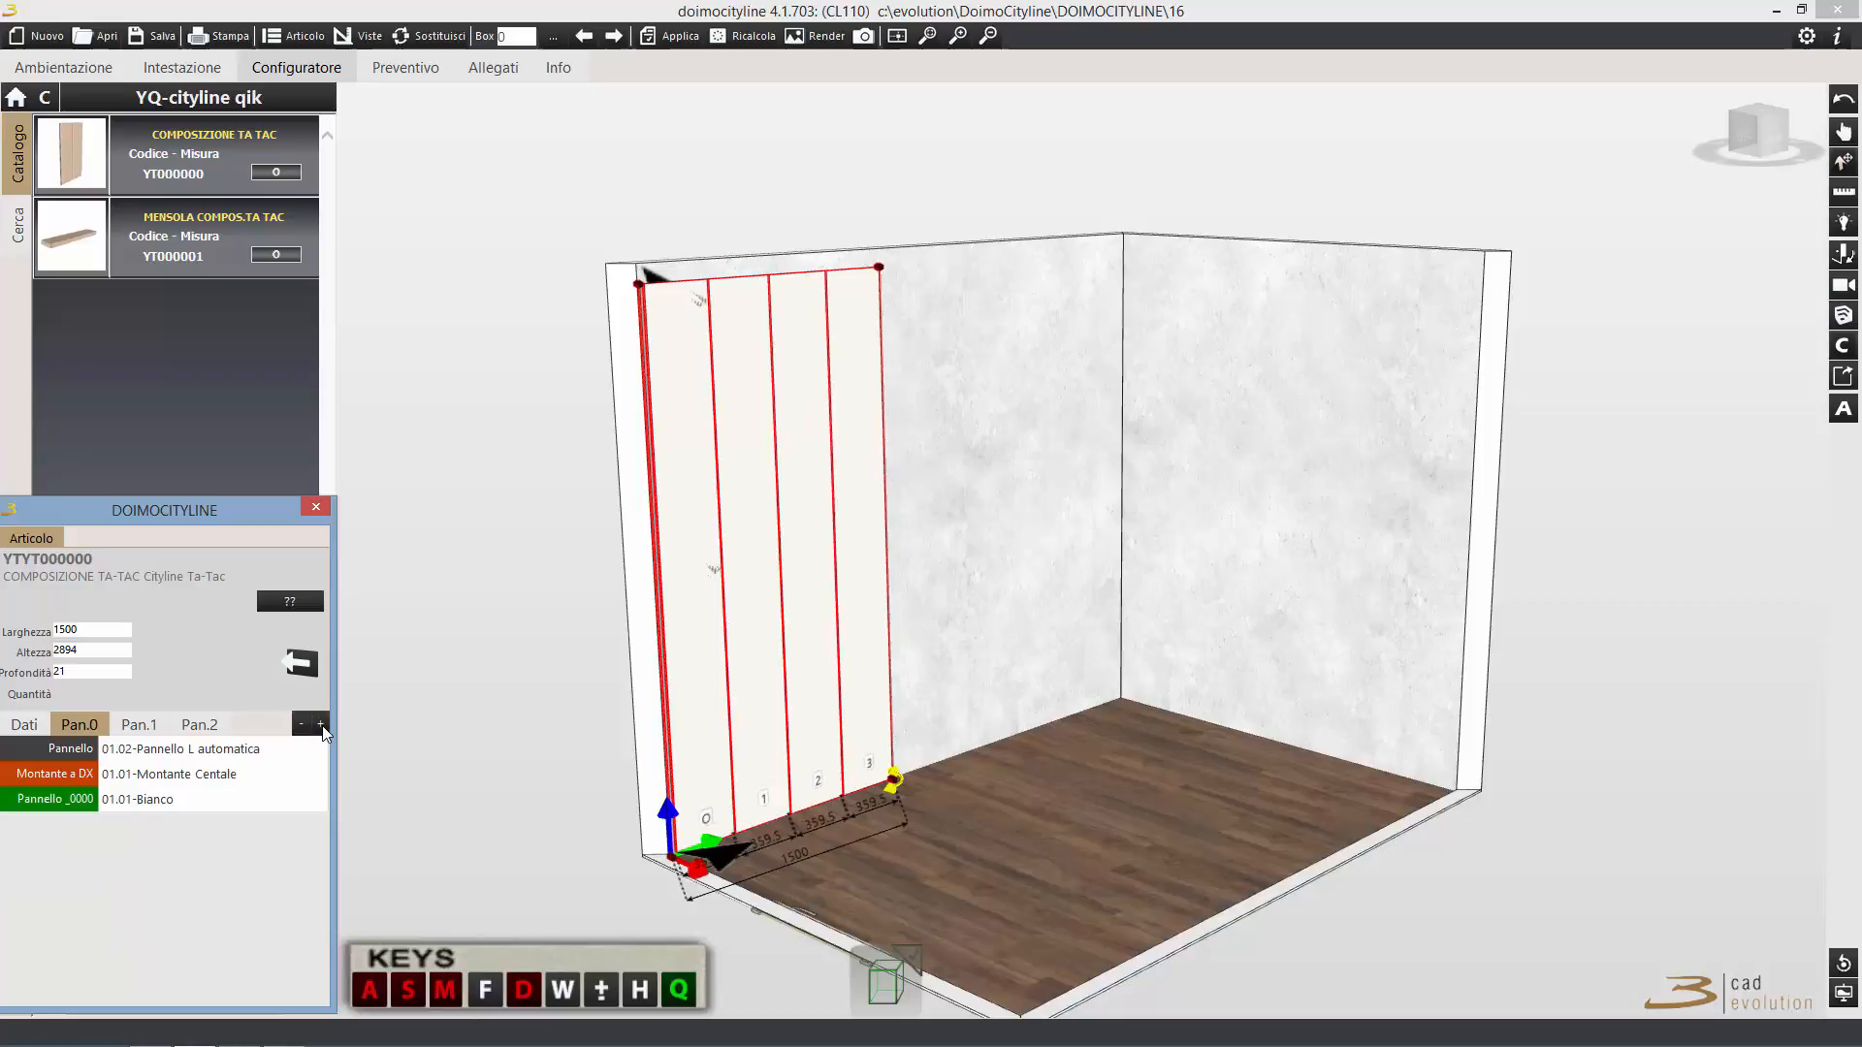
click(322, 731)
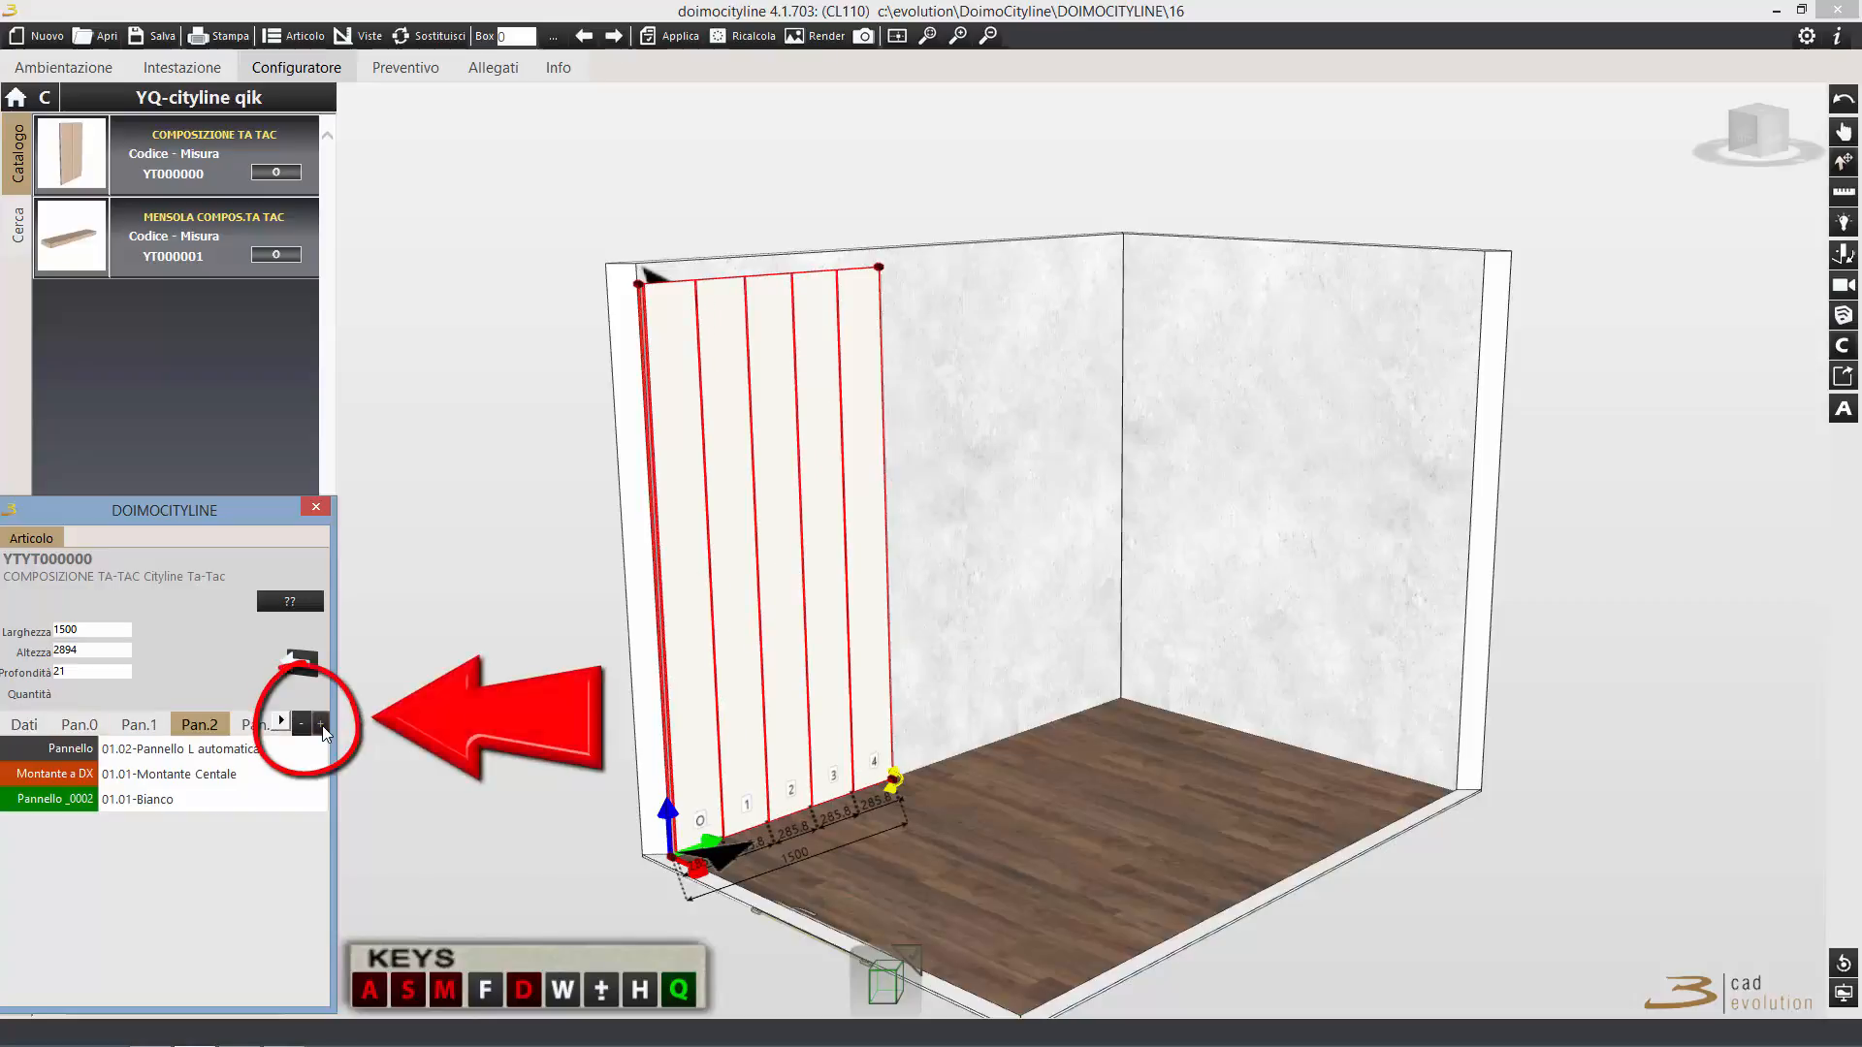
Set the composition's panelling length (Lunghezza Pannellatura) to 3475 mm.
click(24, 726)
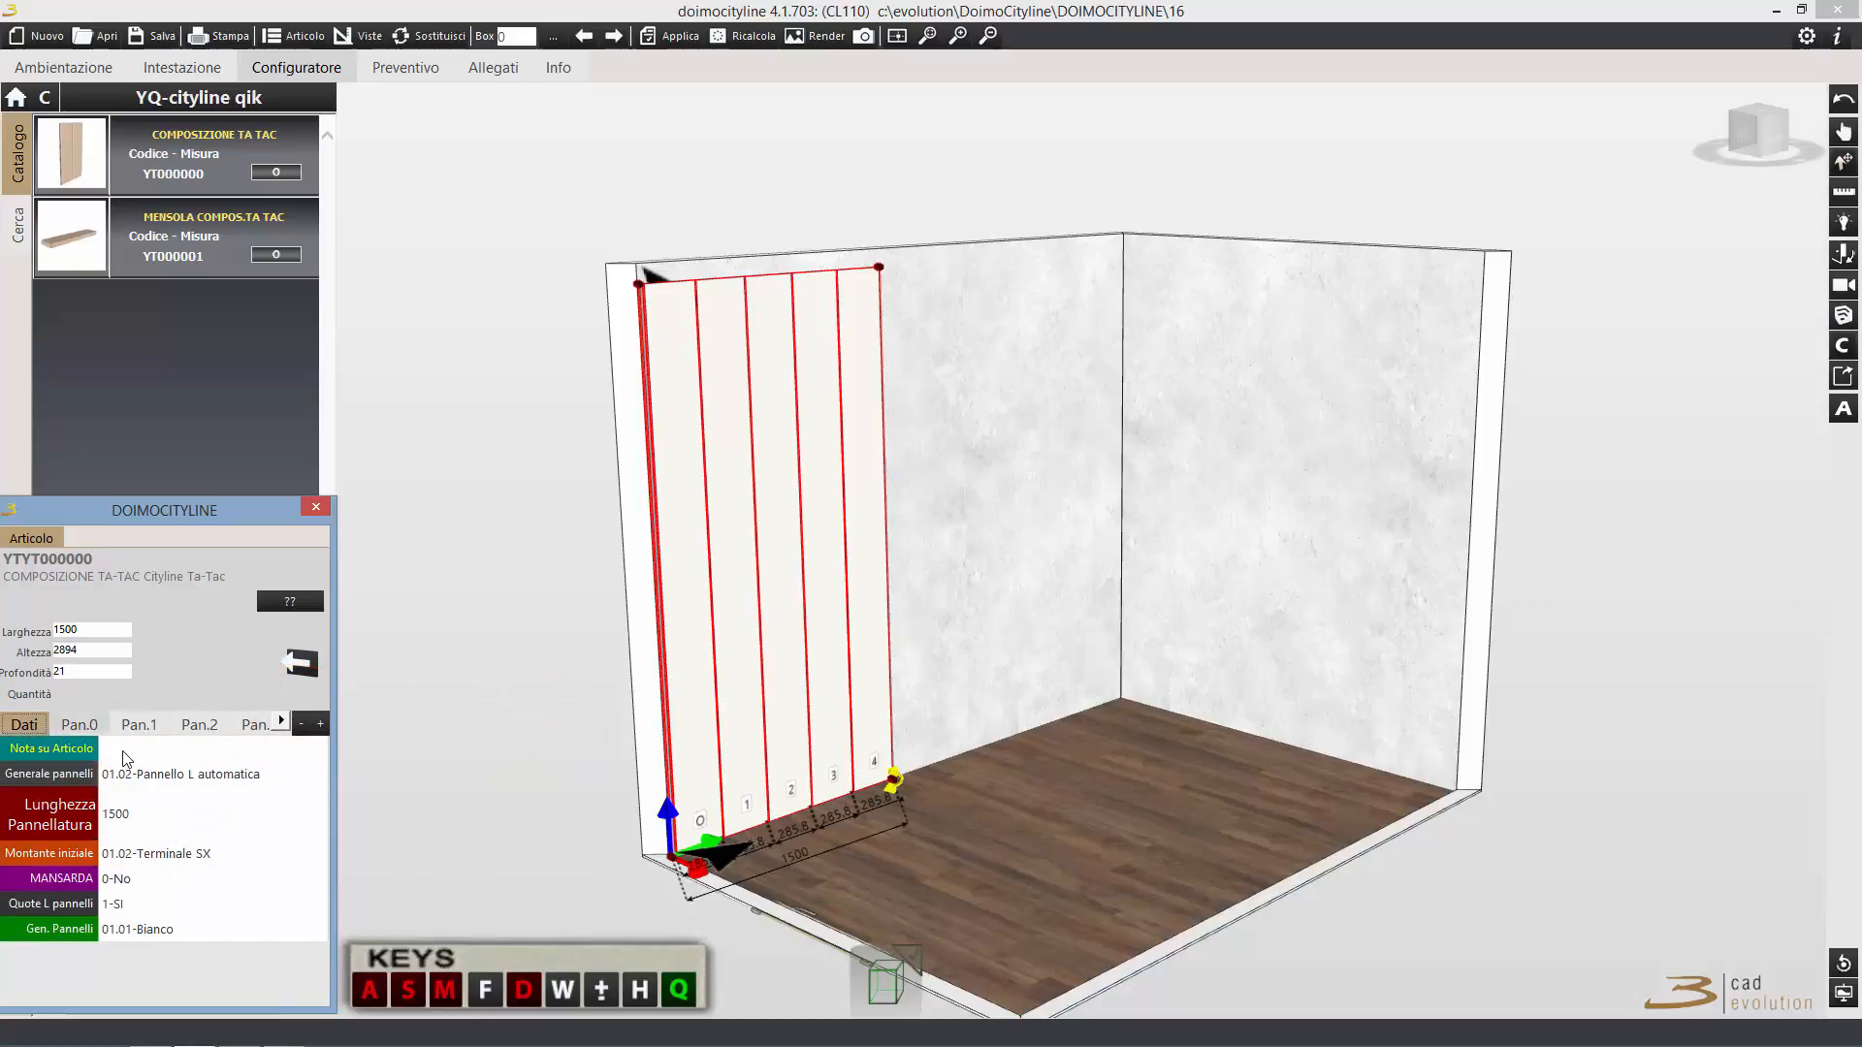
click(144, 825)
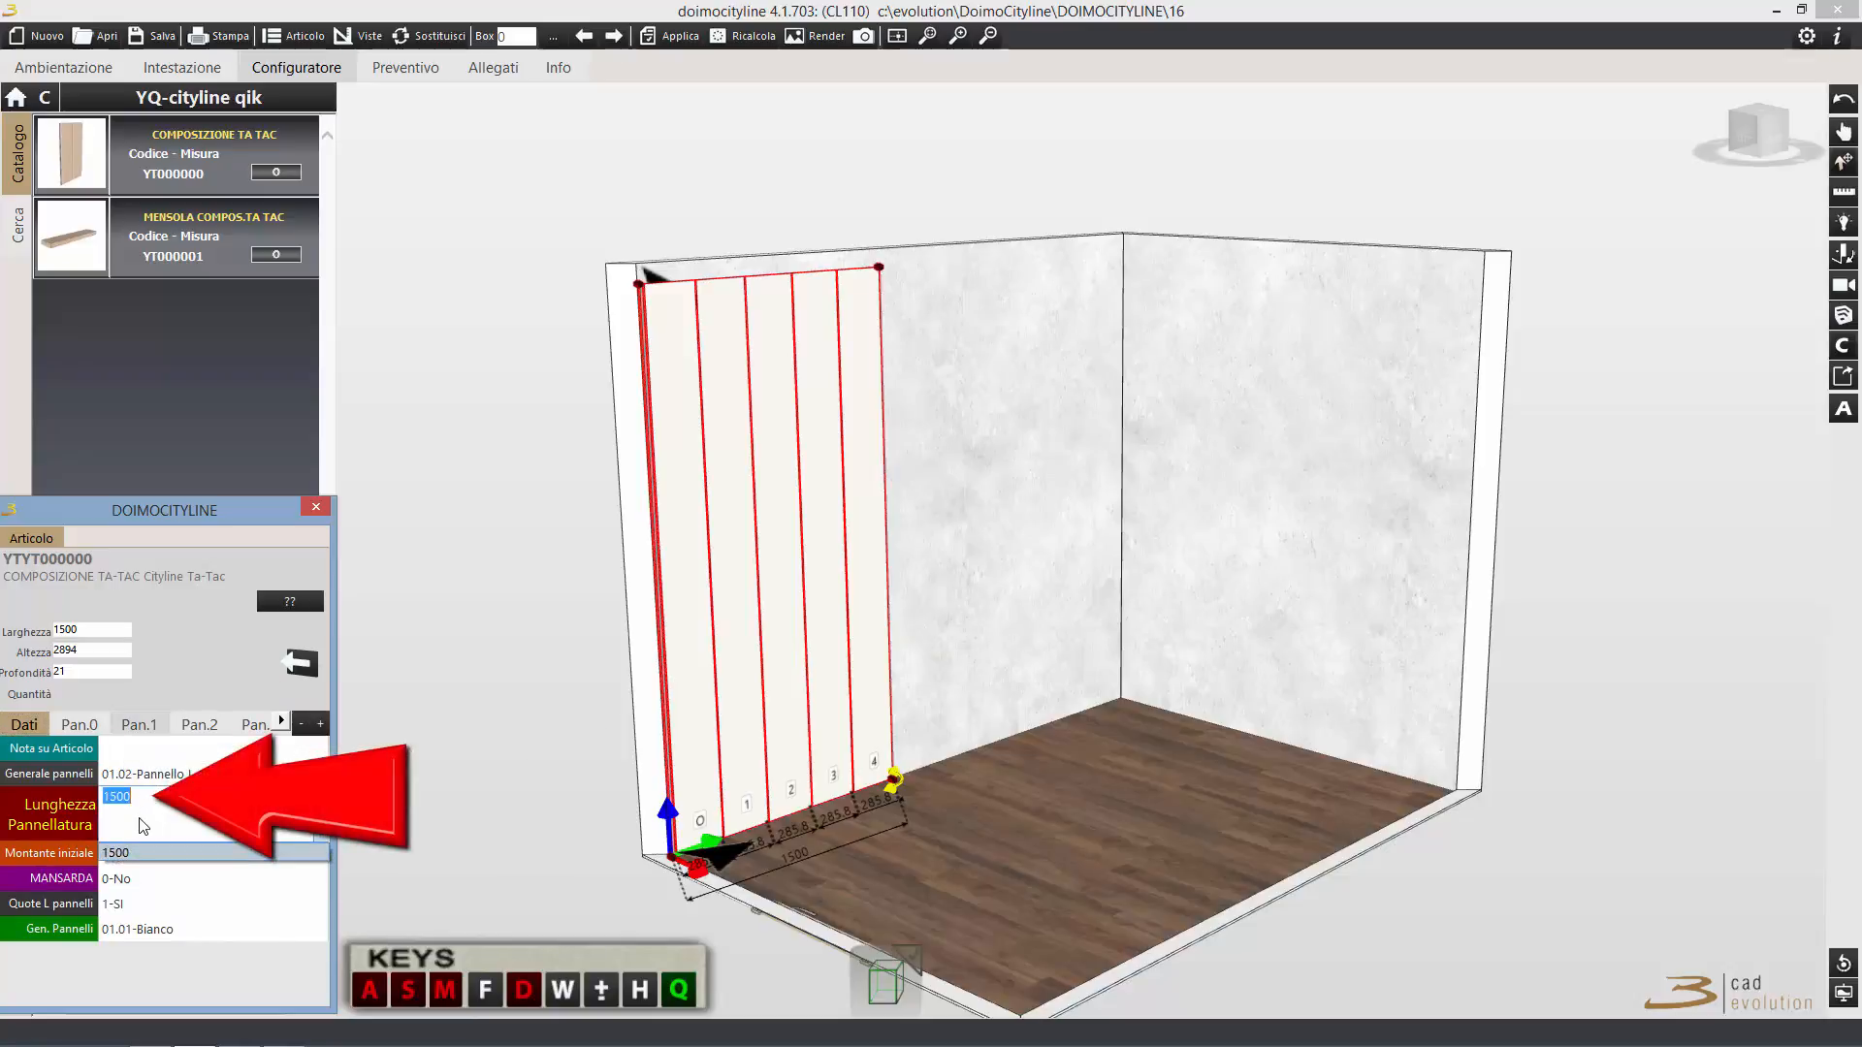
text(35)
key(Return)
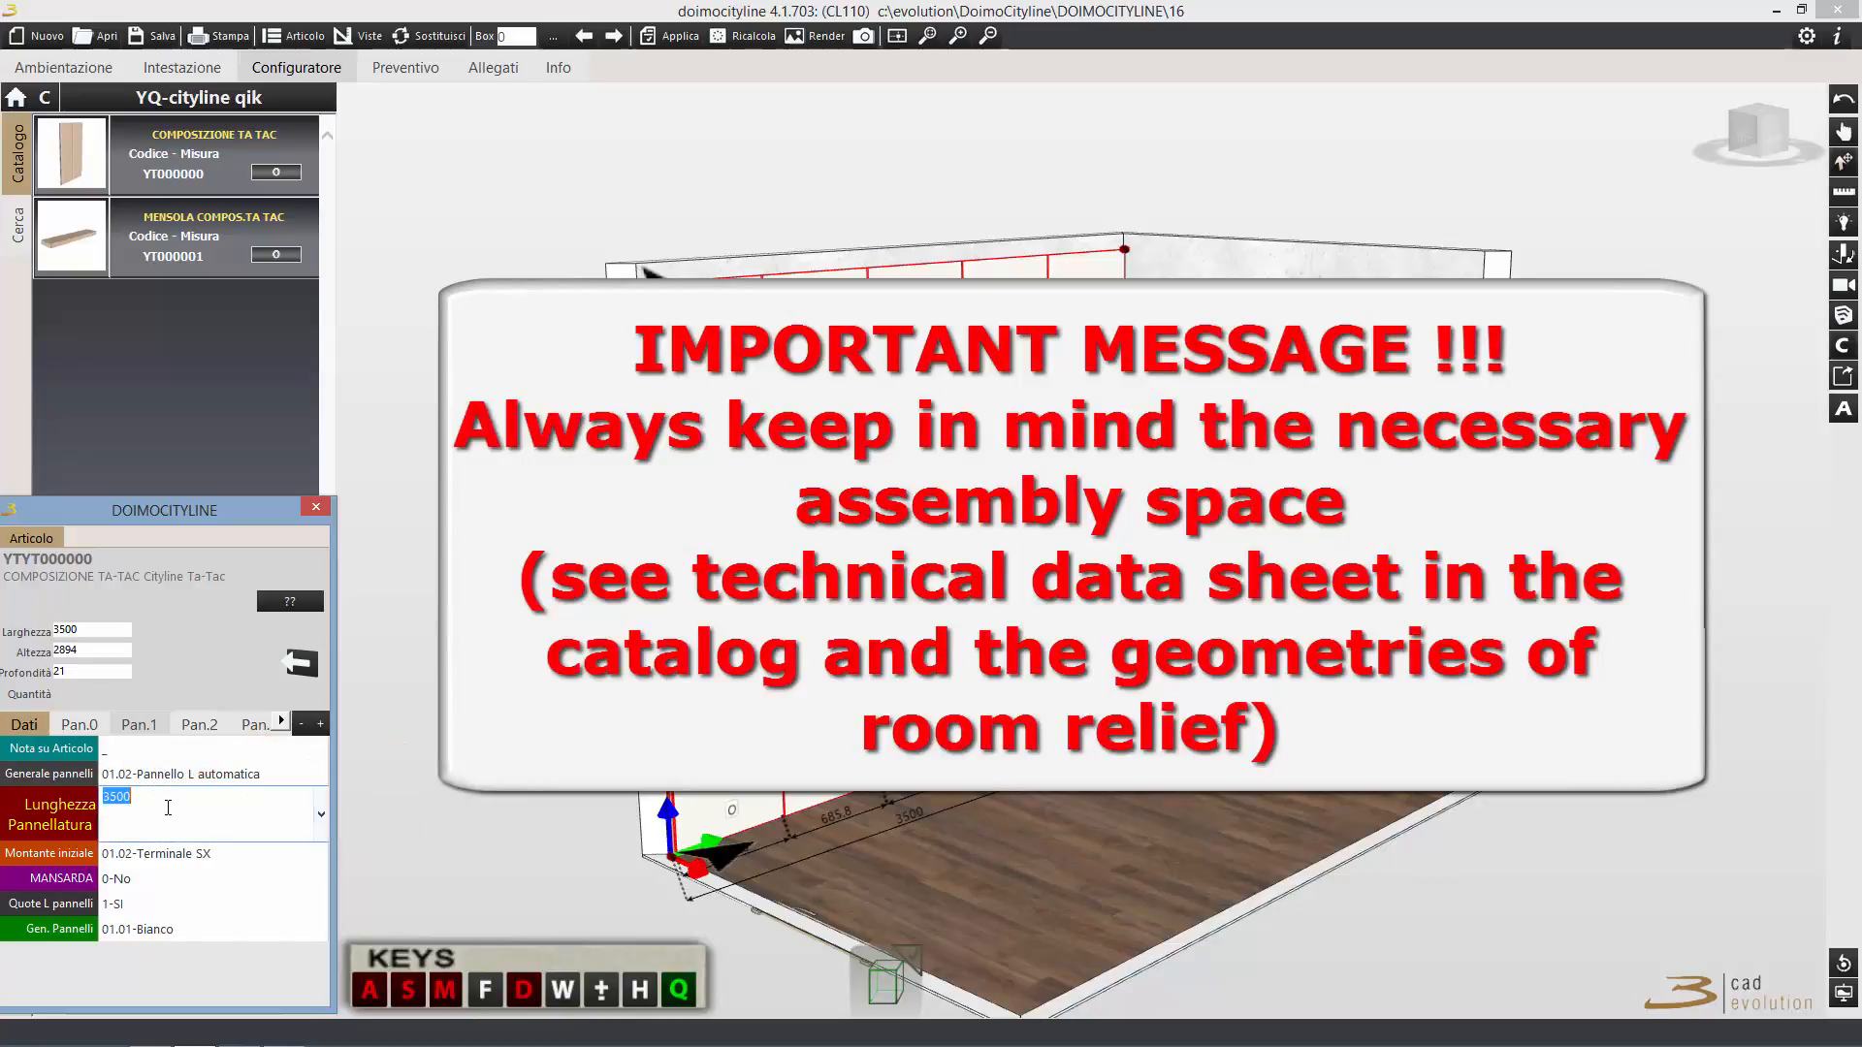
click(171, 803)
key(Return)
Set the right upright of panel 4 to 01.04-Ad Angolo, review the general data and close the composition's properties.
click(281, 720)
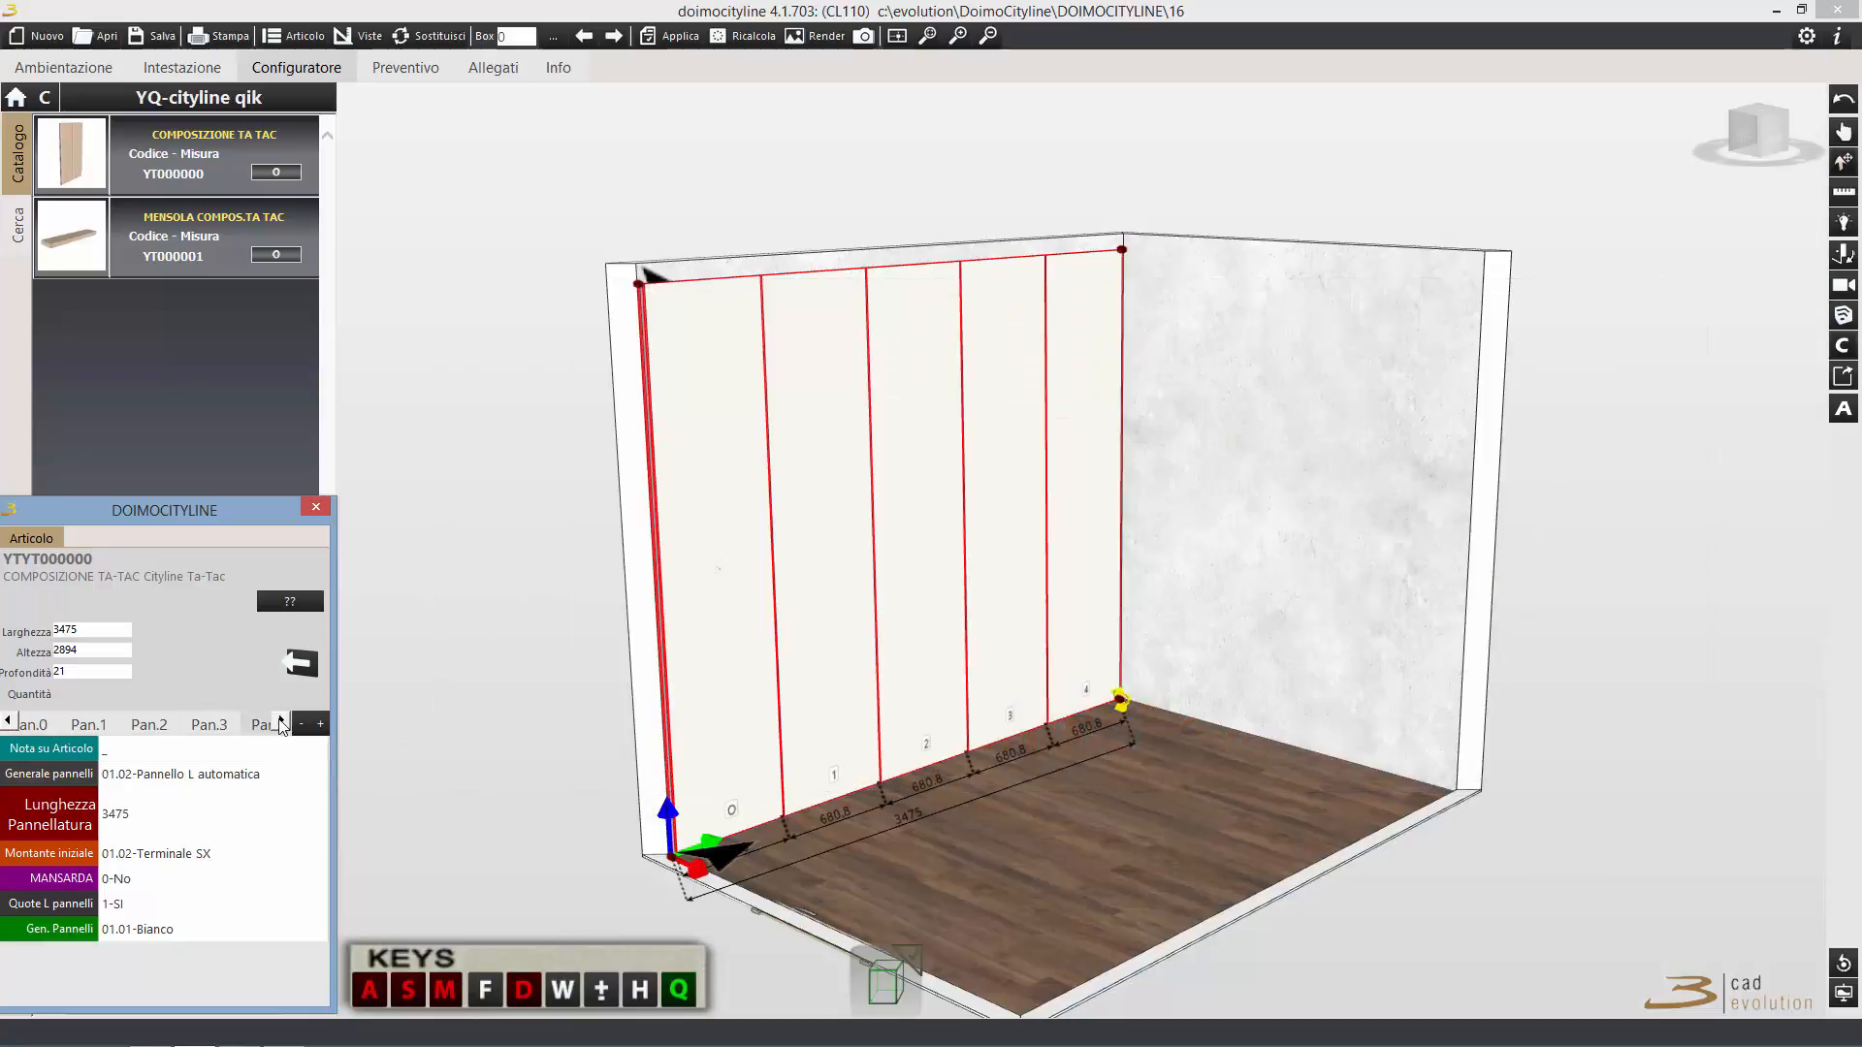
click(282, 721)
click(209, 724)
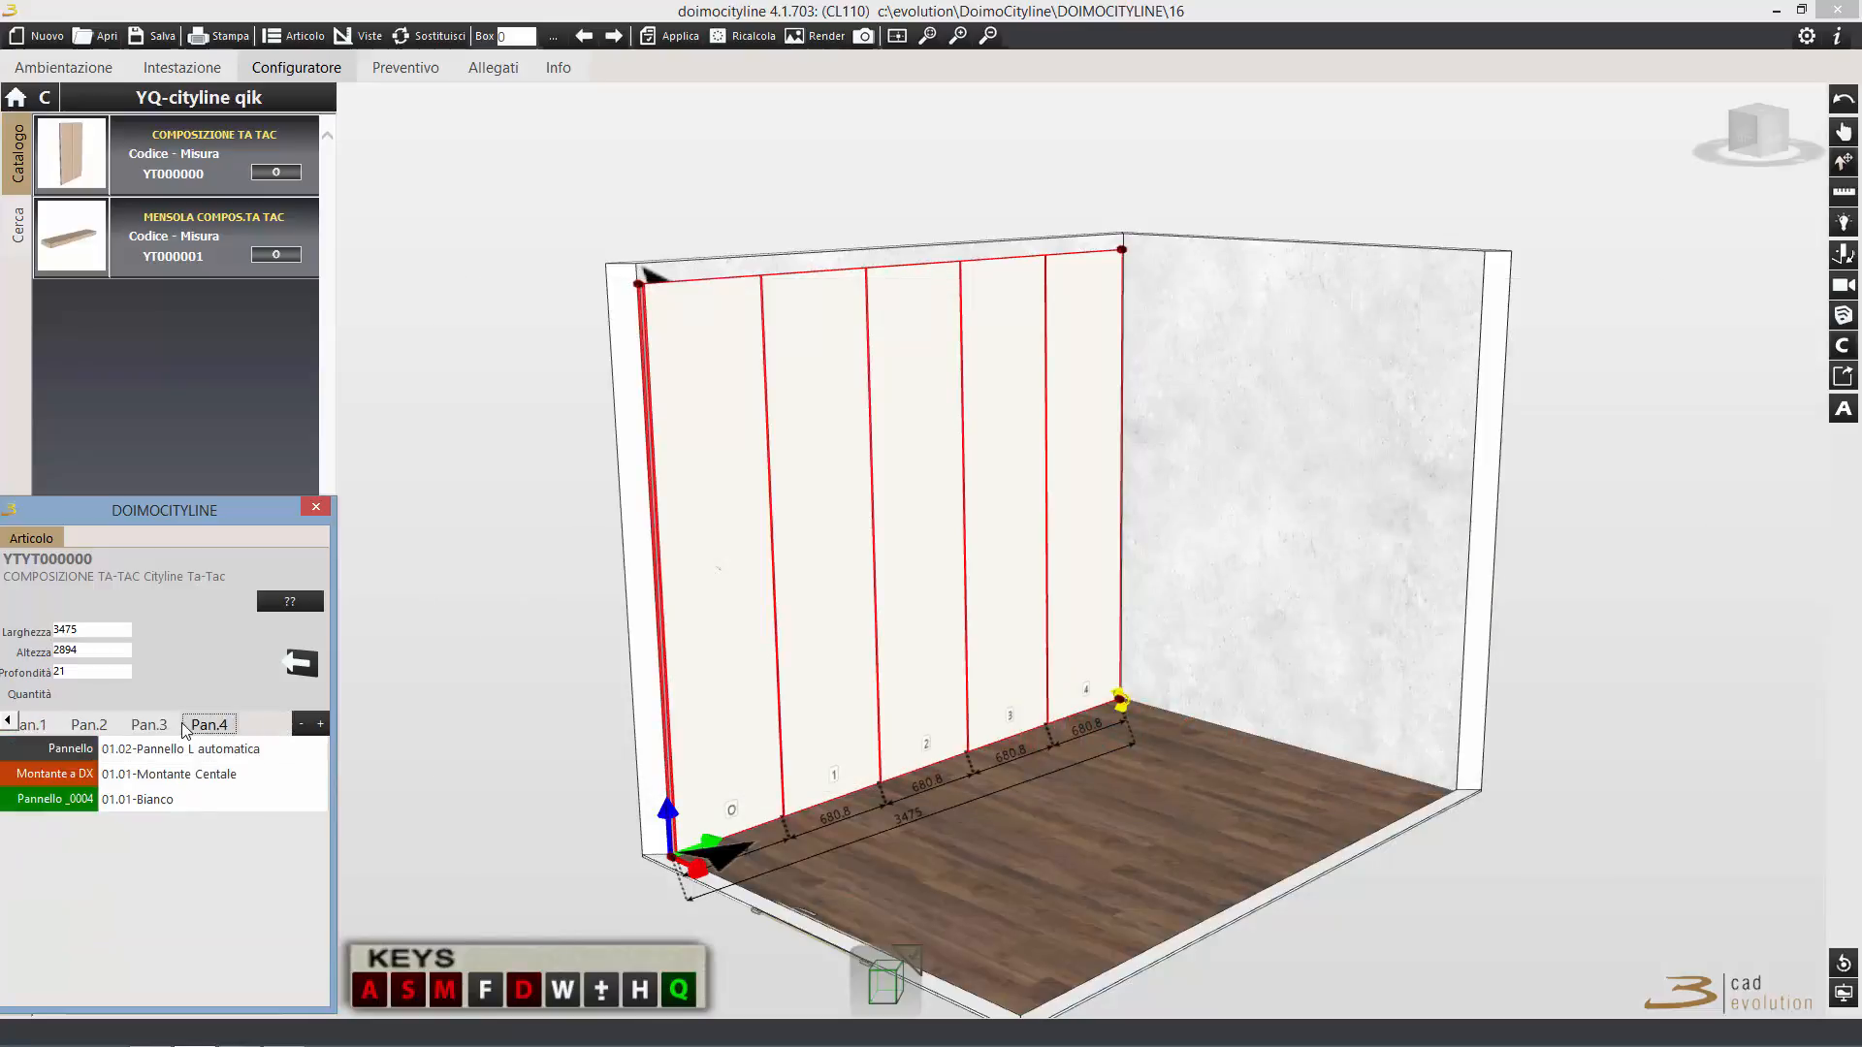
click(168, 783)
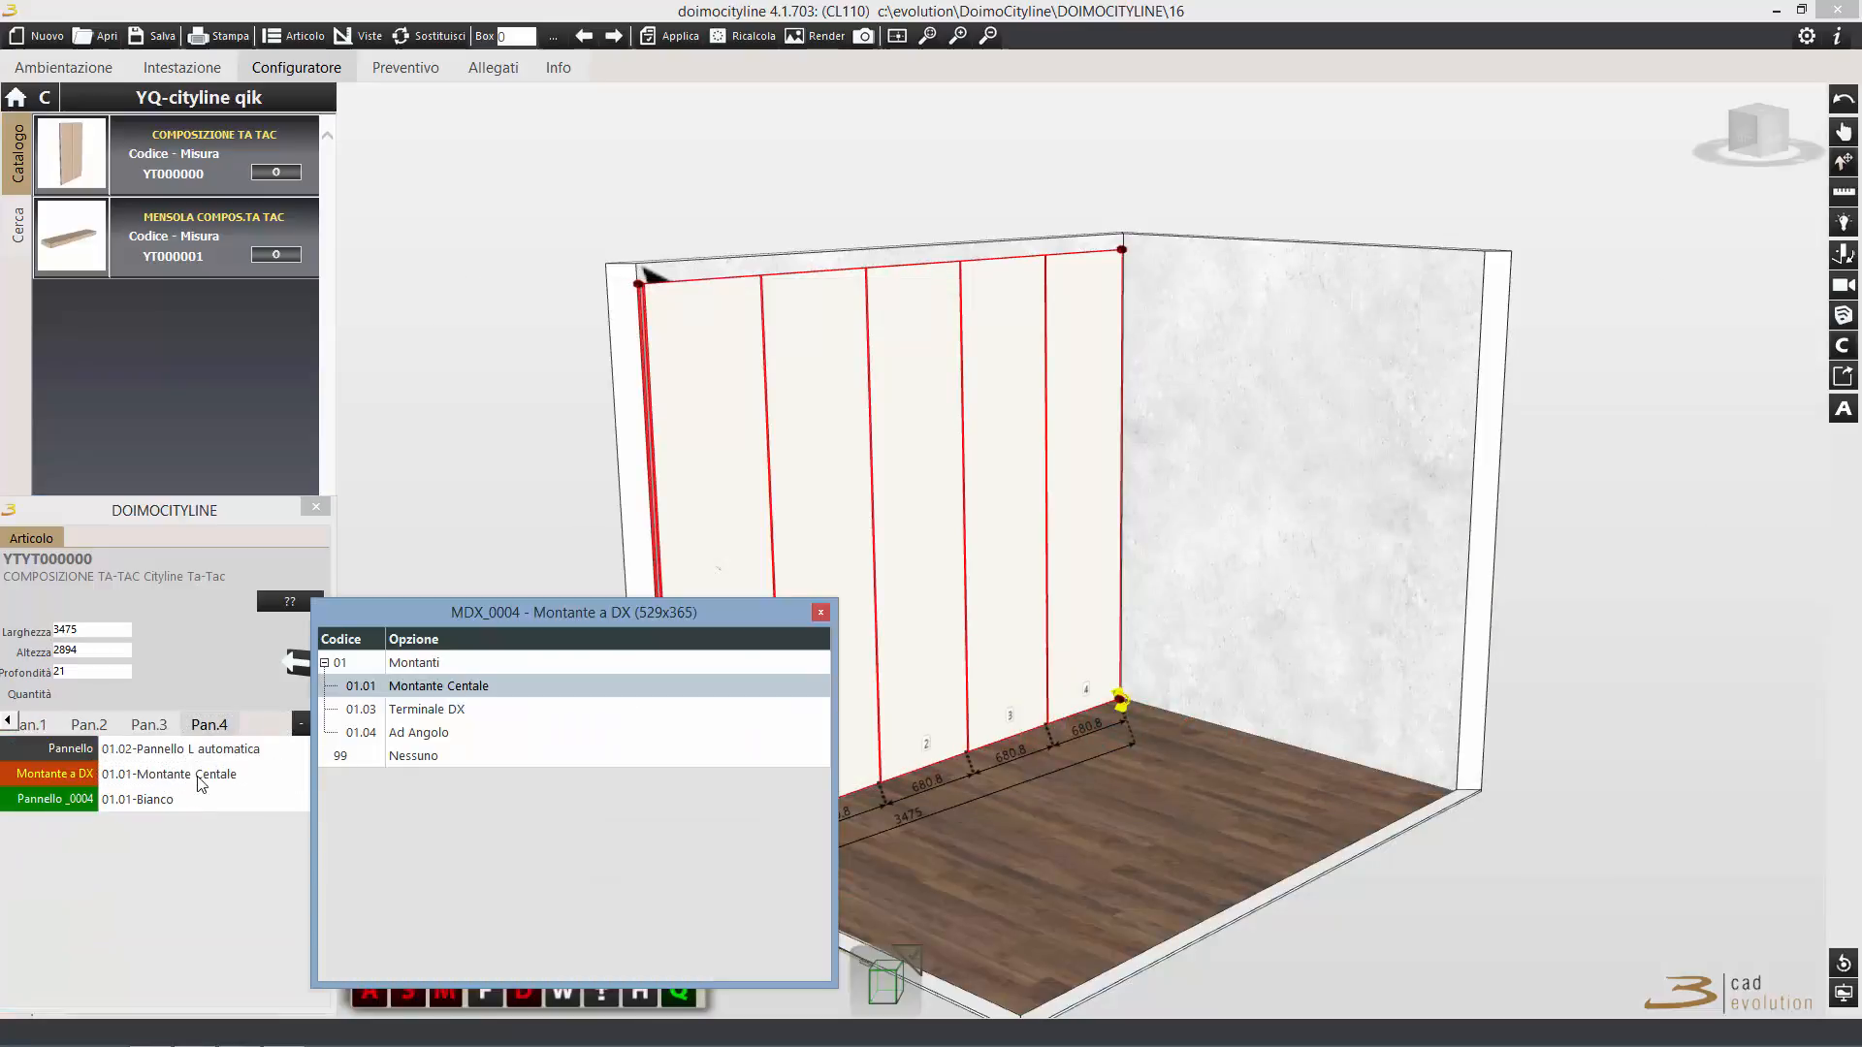
double_click(442, 733)
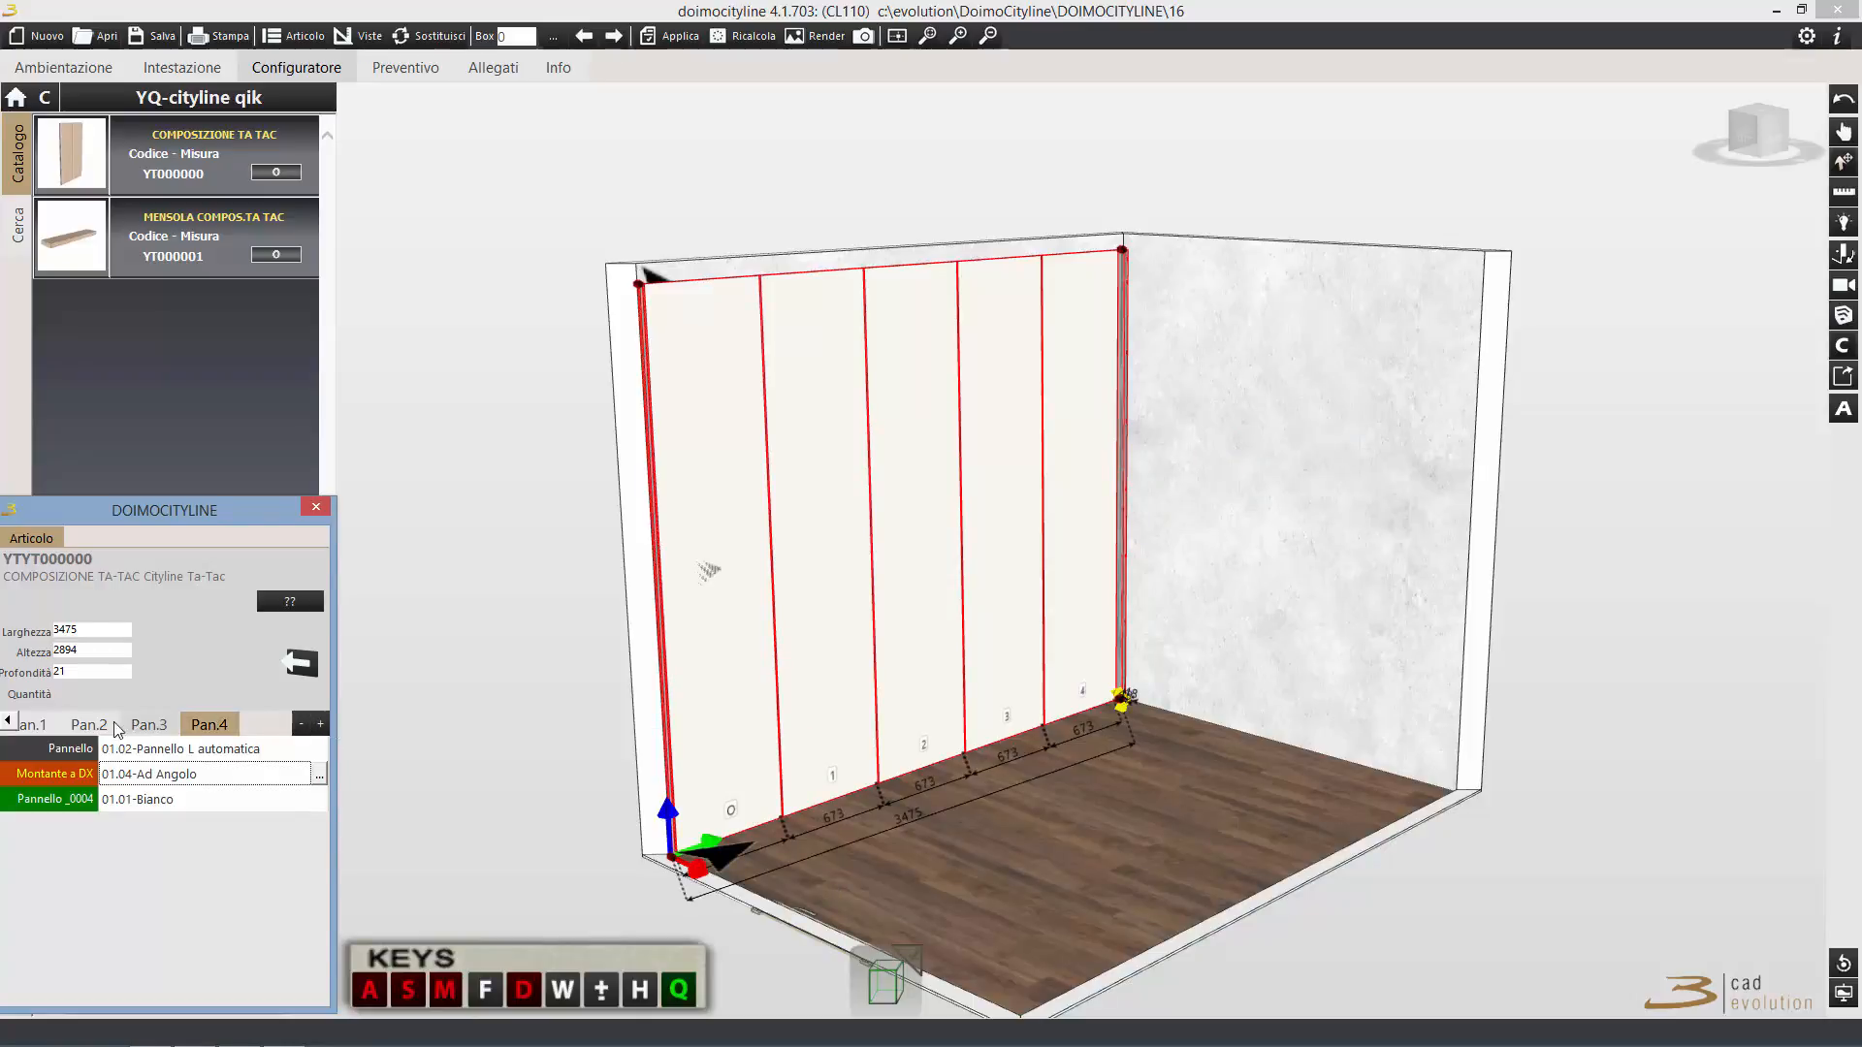
click(31, 724)
click(8, 721)
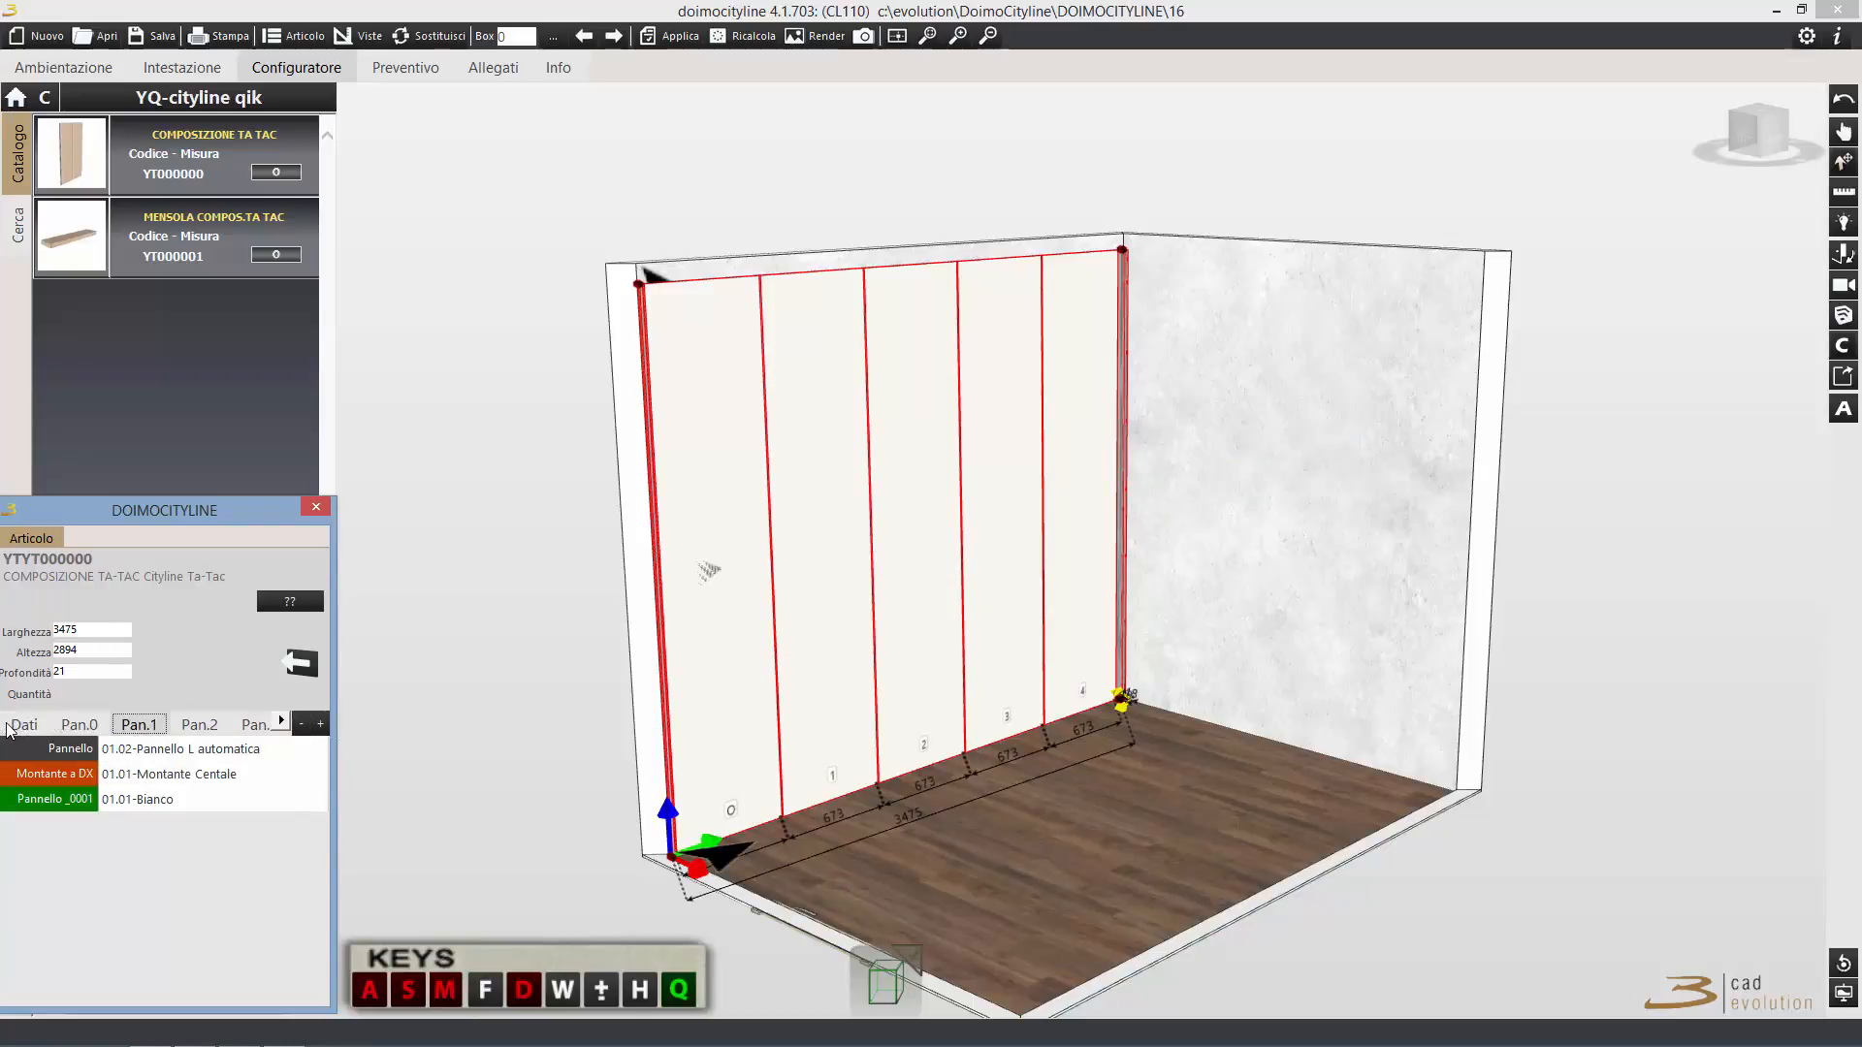
click(81, 726)
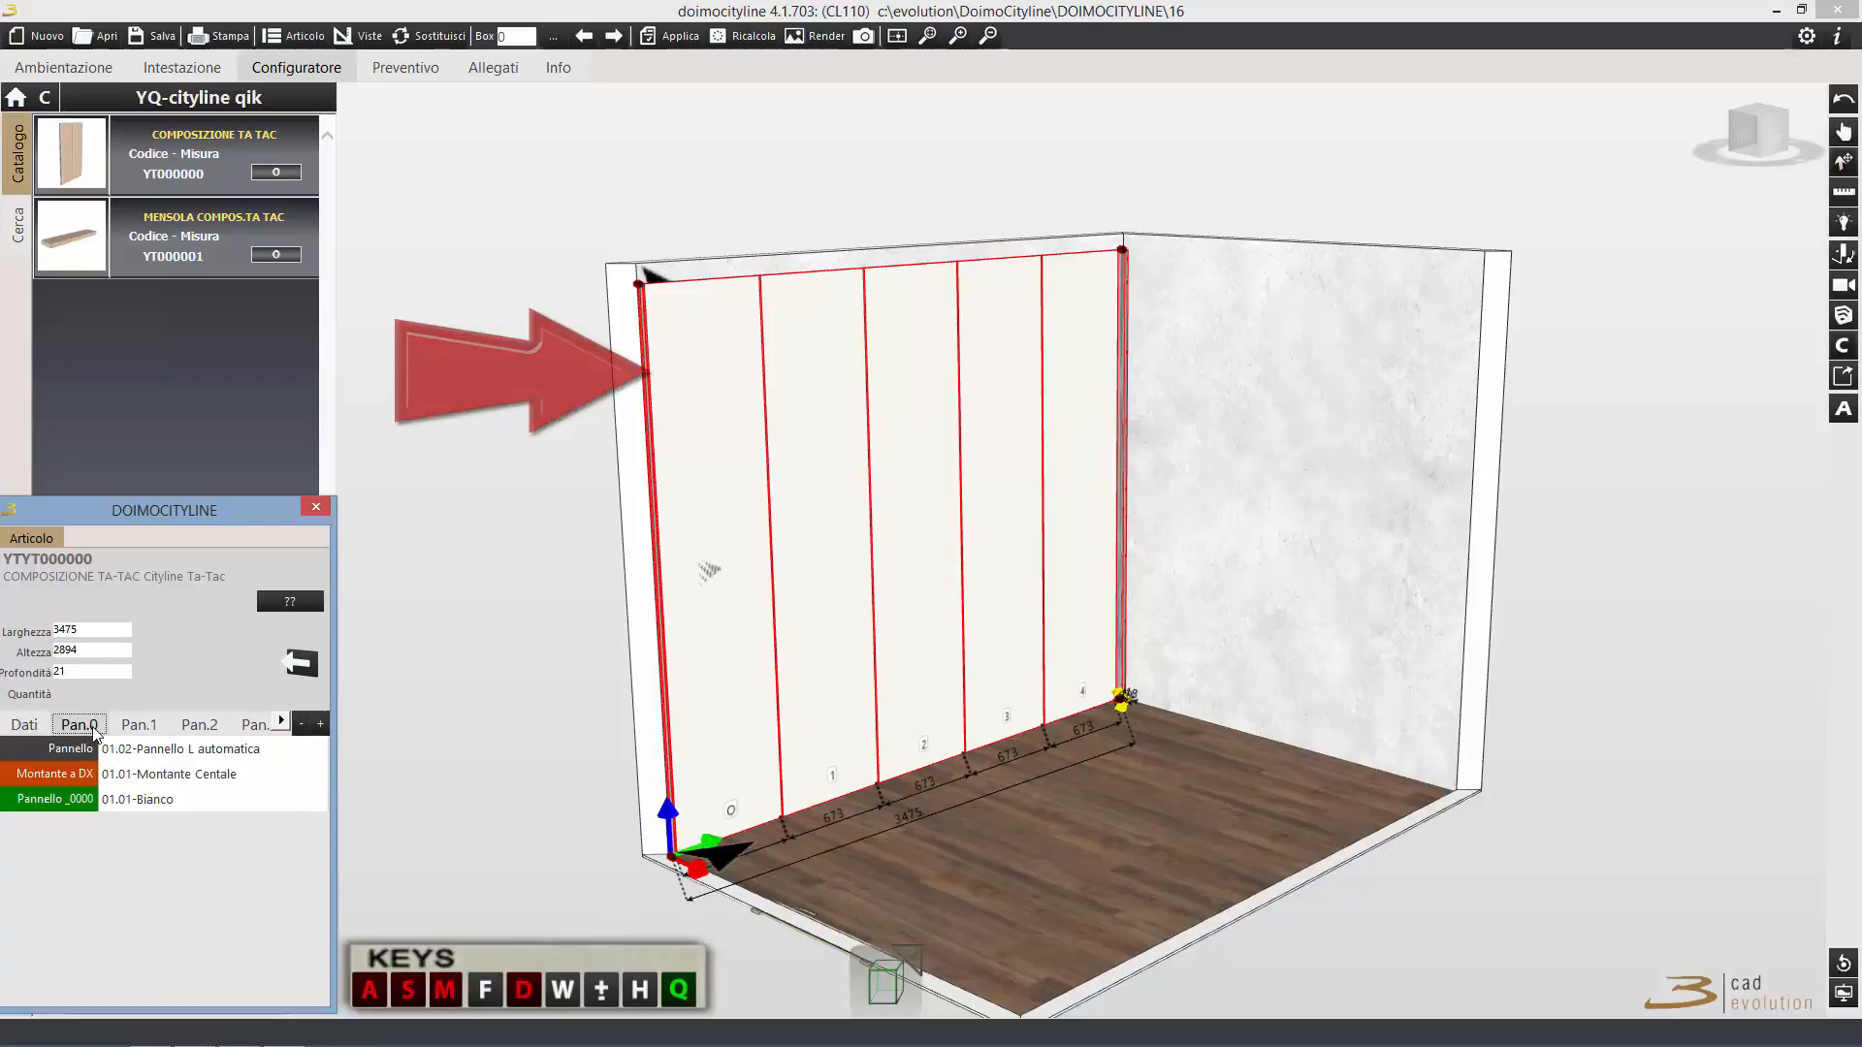
click(24, 724)
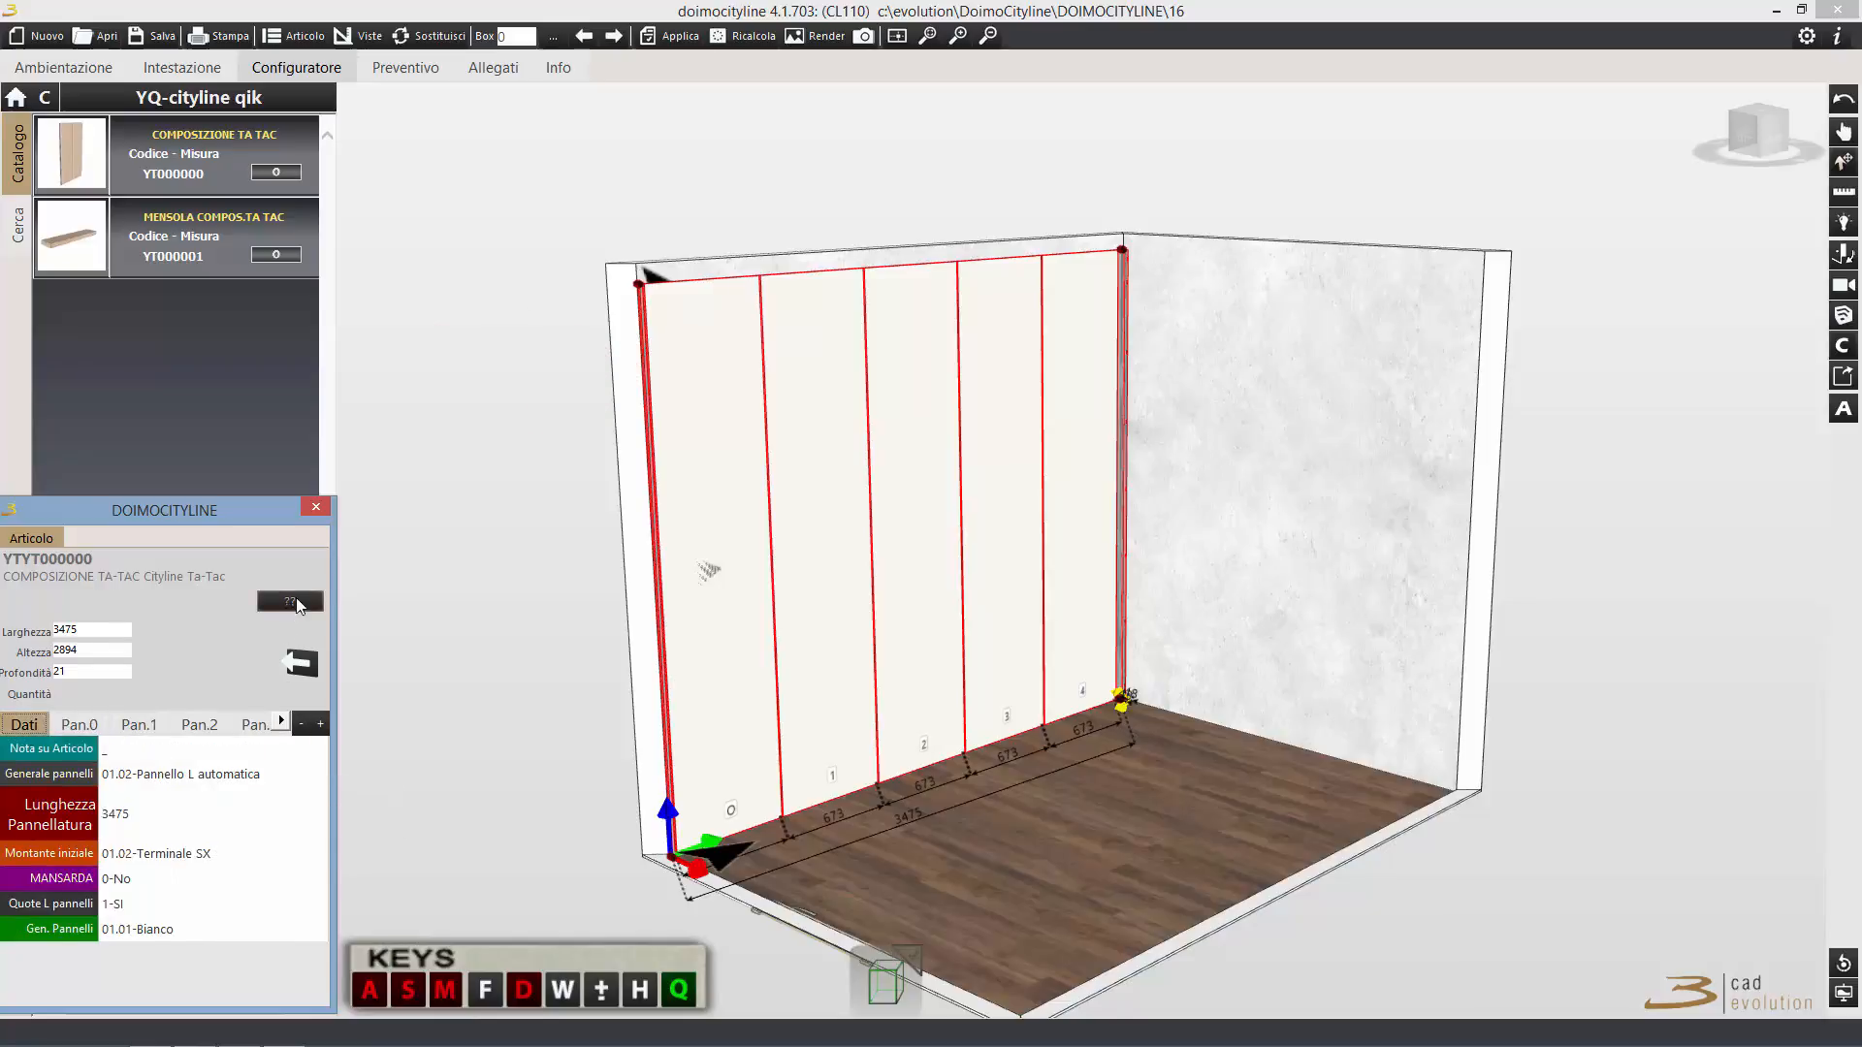
click(316, 508)
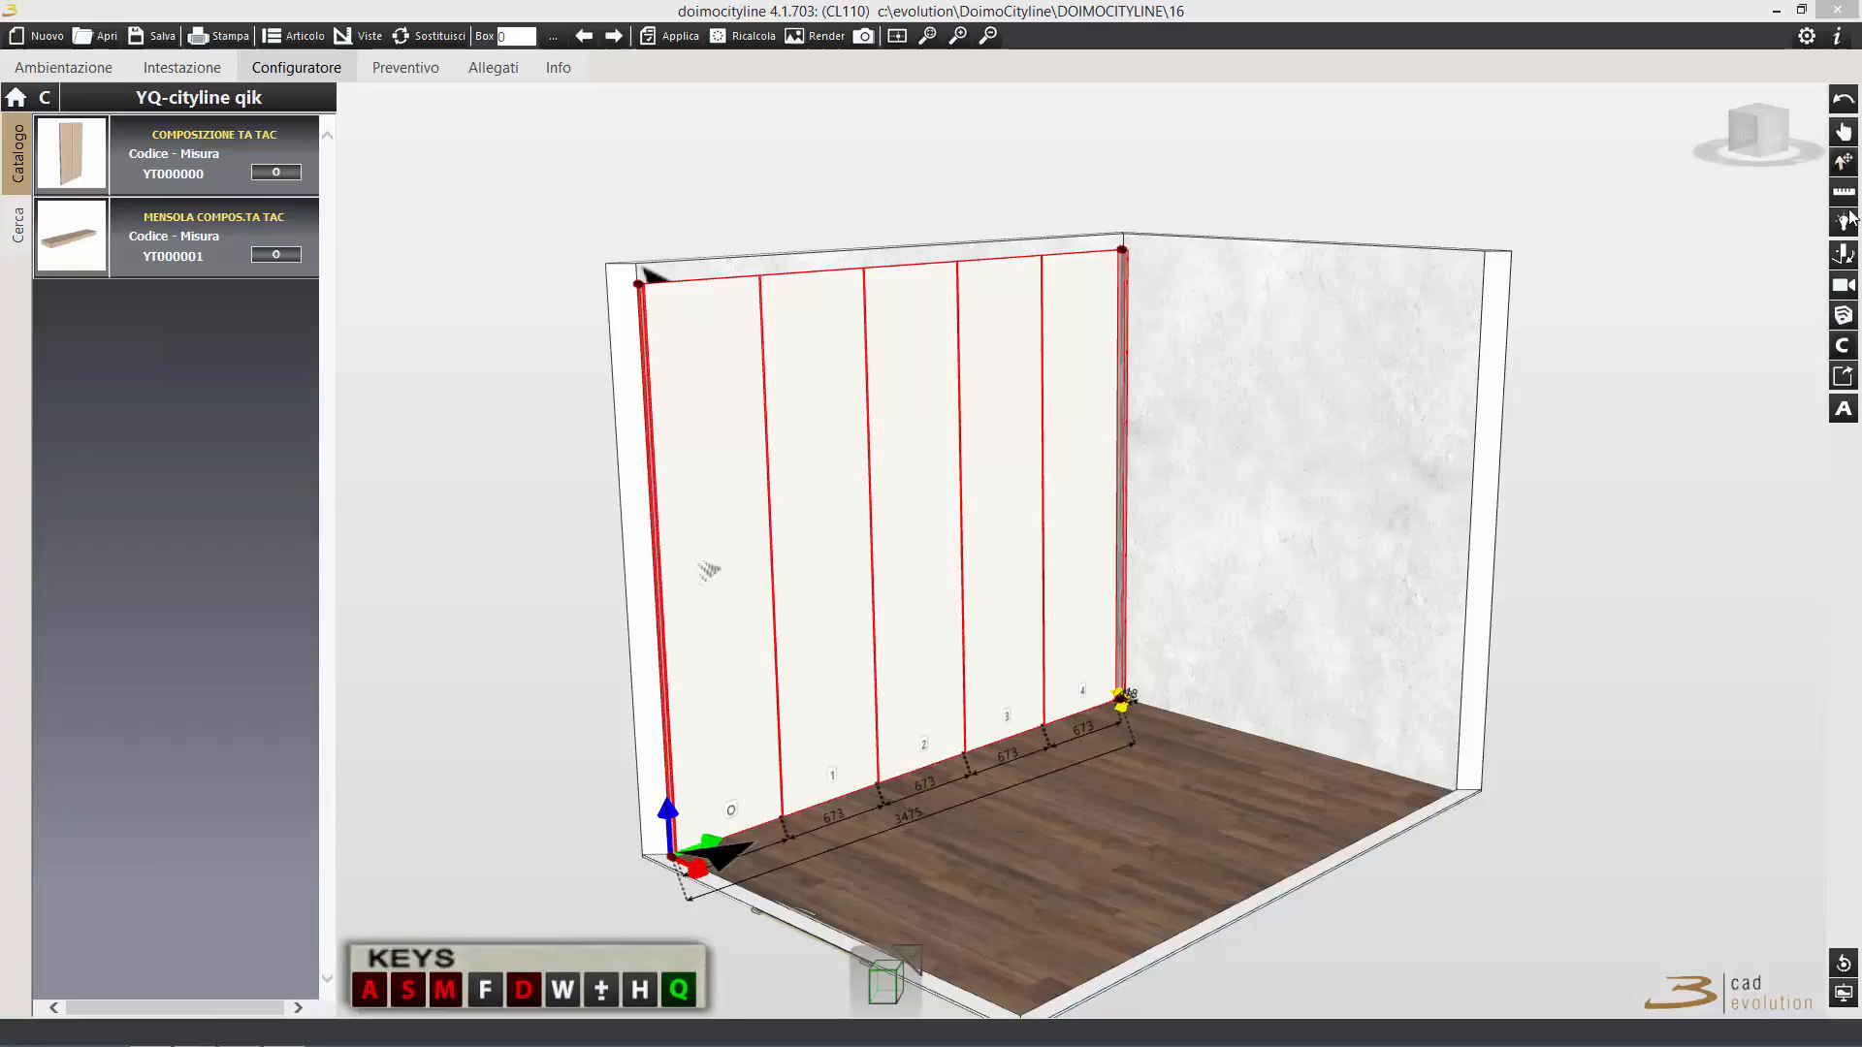
Move the composition along the long wall so its corner end meets the adjacent wall.
click(1763, 115)
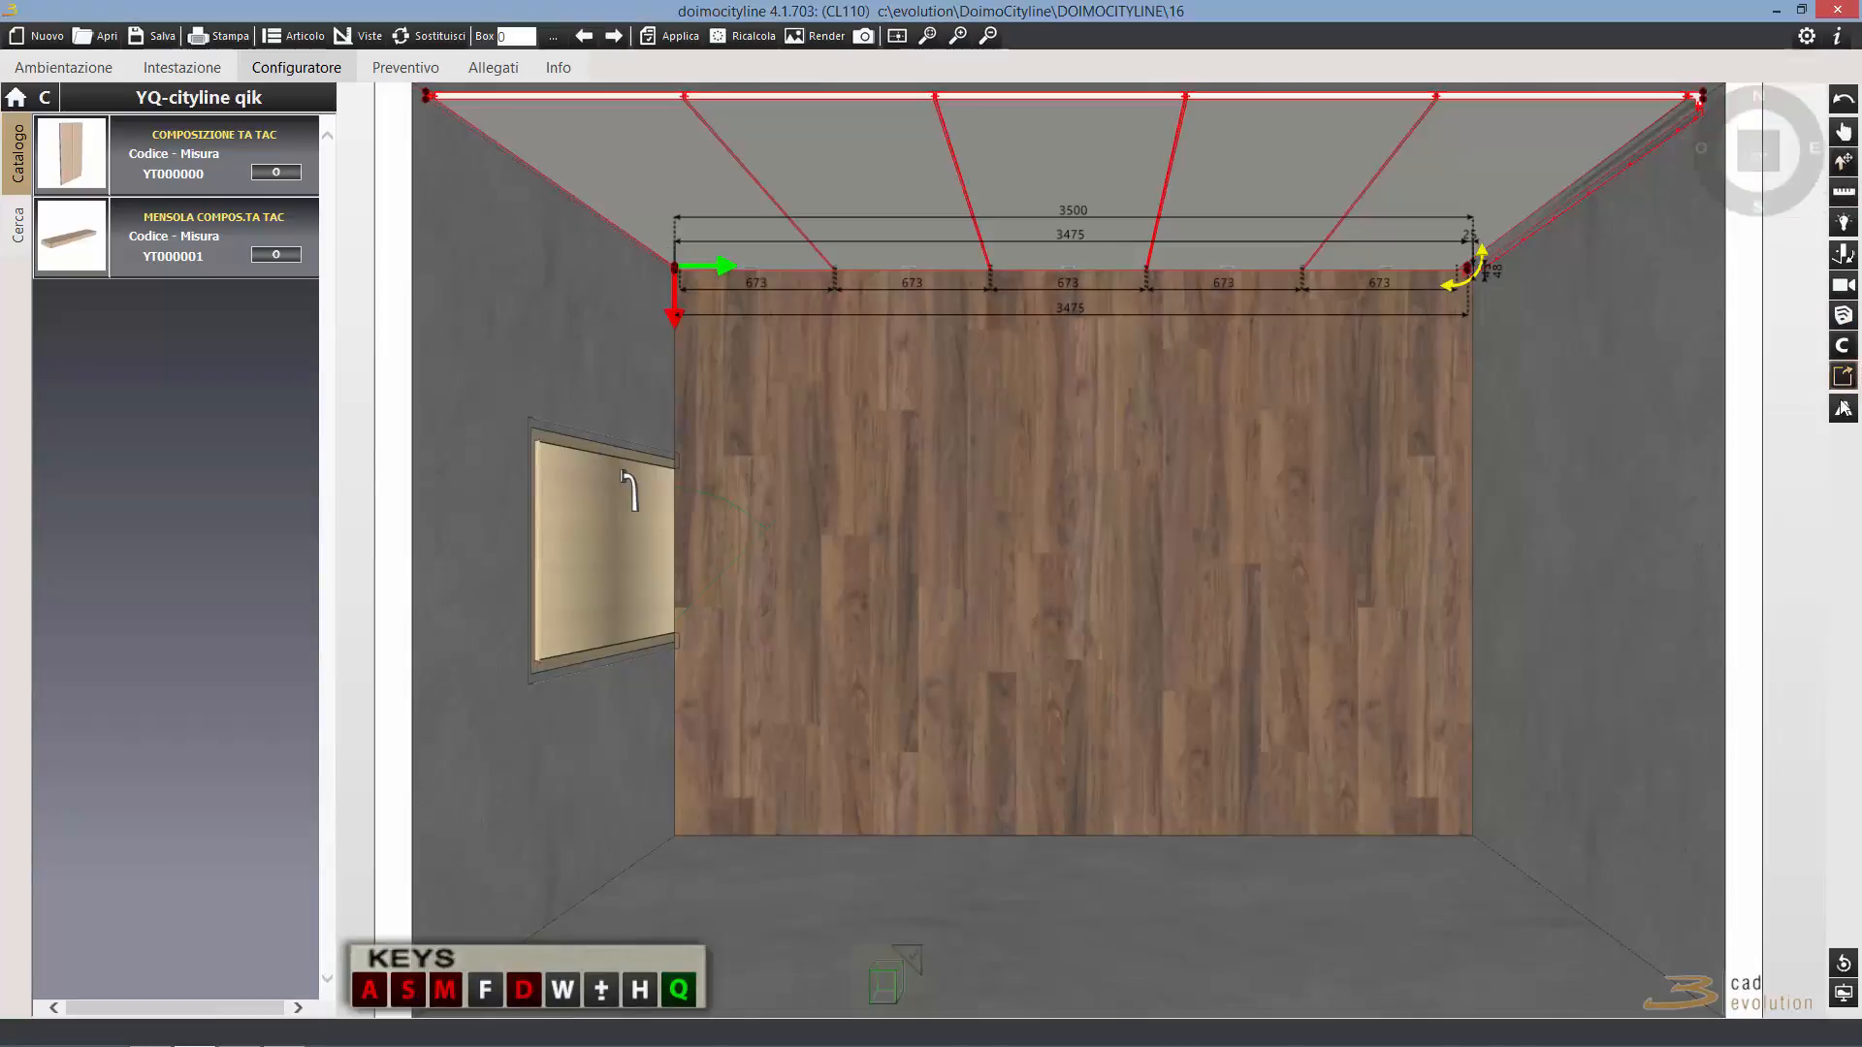
click(1844, 402)
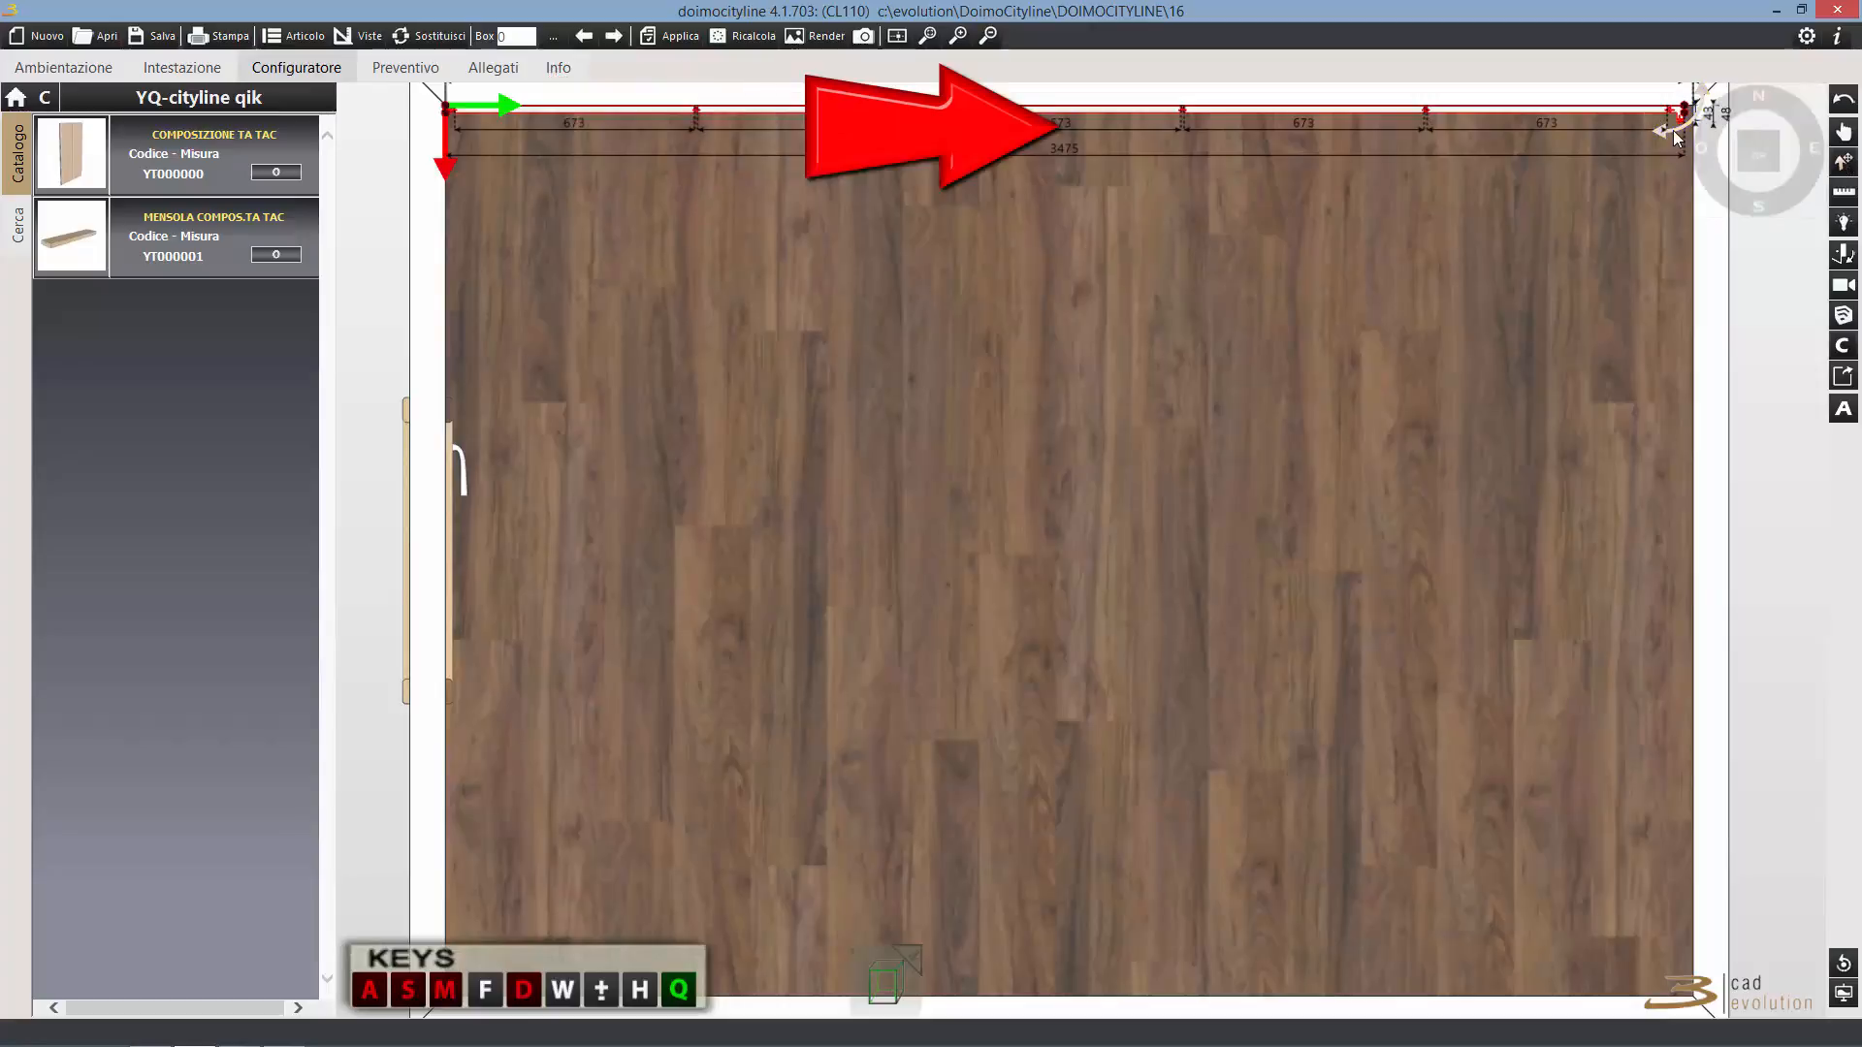
drag(506, 104, 578, 105)
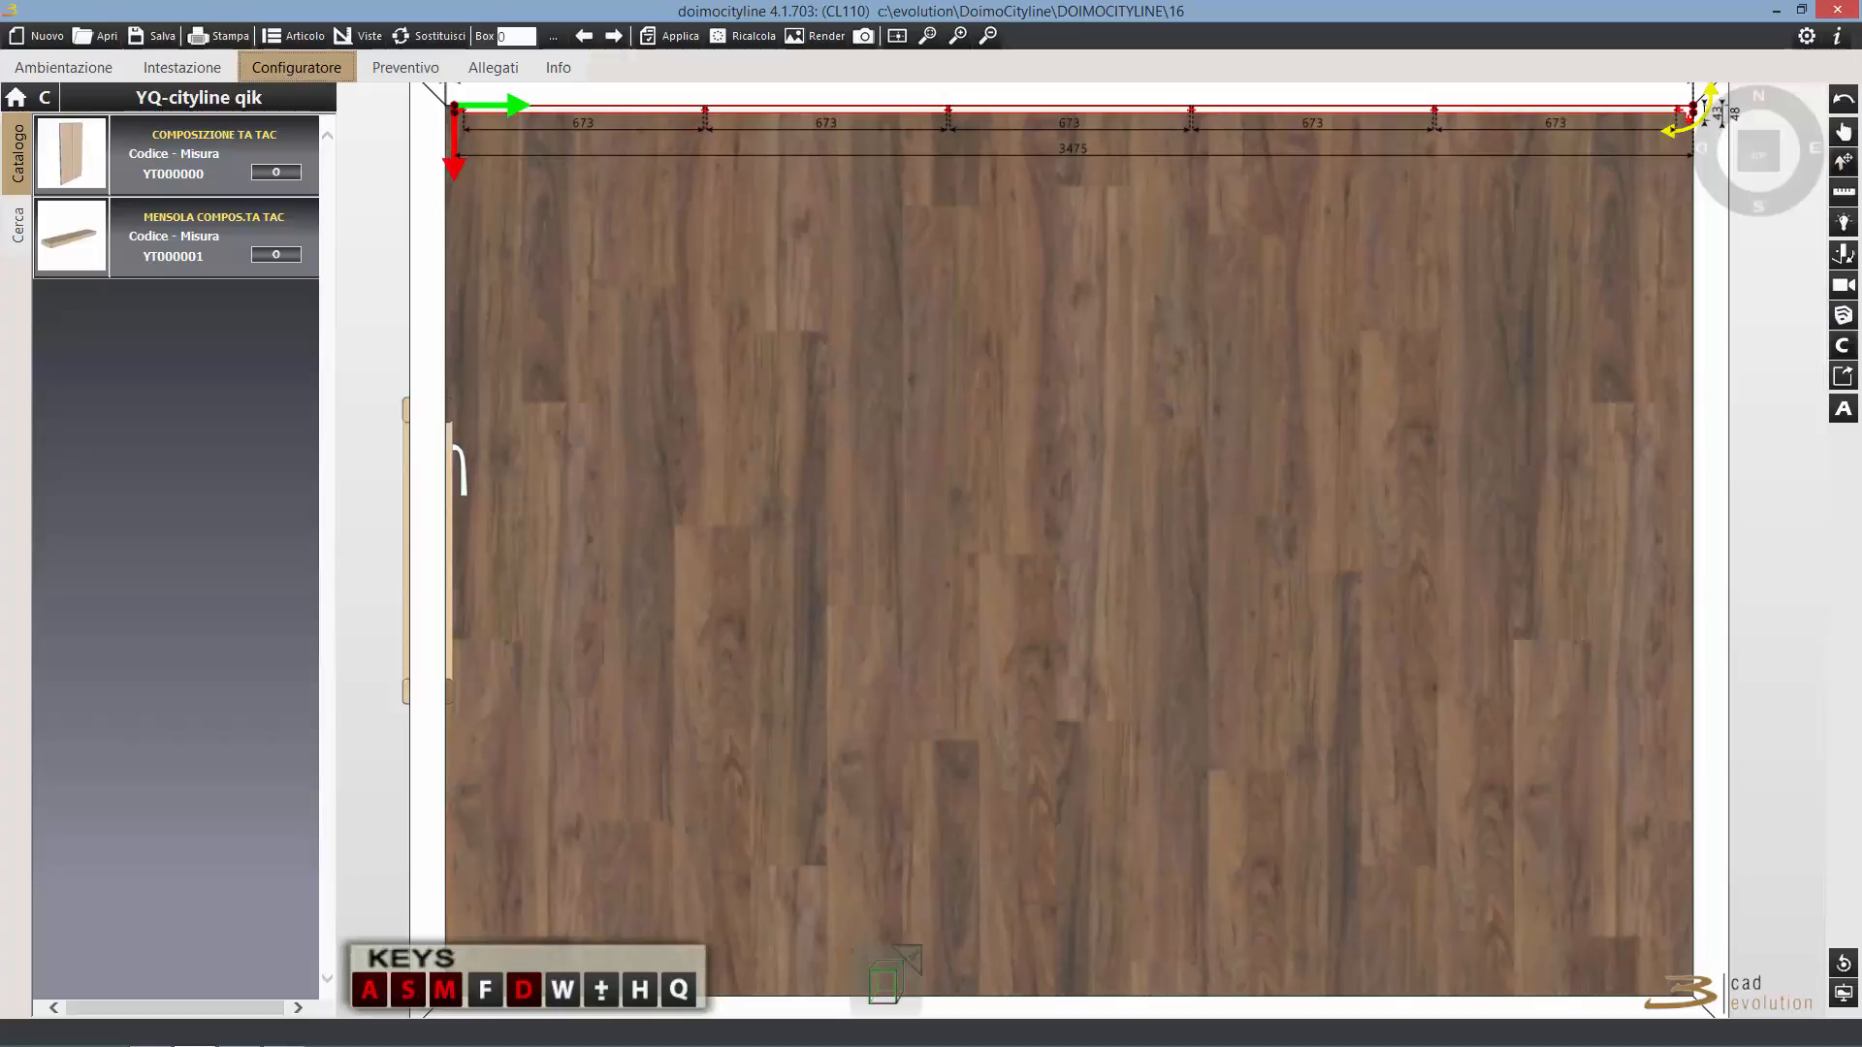
Add a second Composizione Ta Tac beside the first using Posiziona A Dx A 90 Gradi Davanti Ad Angolo.
click(1845, 134)
middle_drag(1199, 503, 1378, 408)
scroll(1381, 415, down, 4)
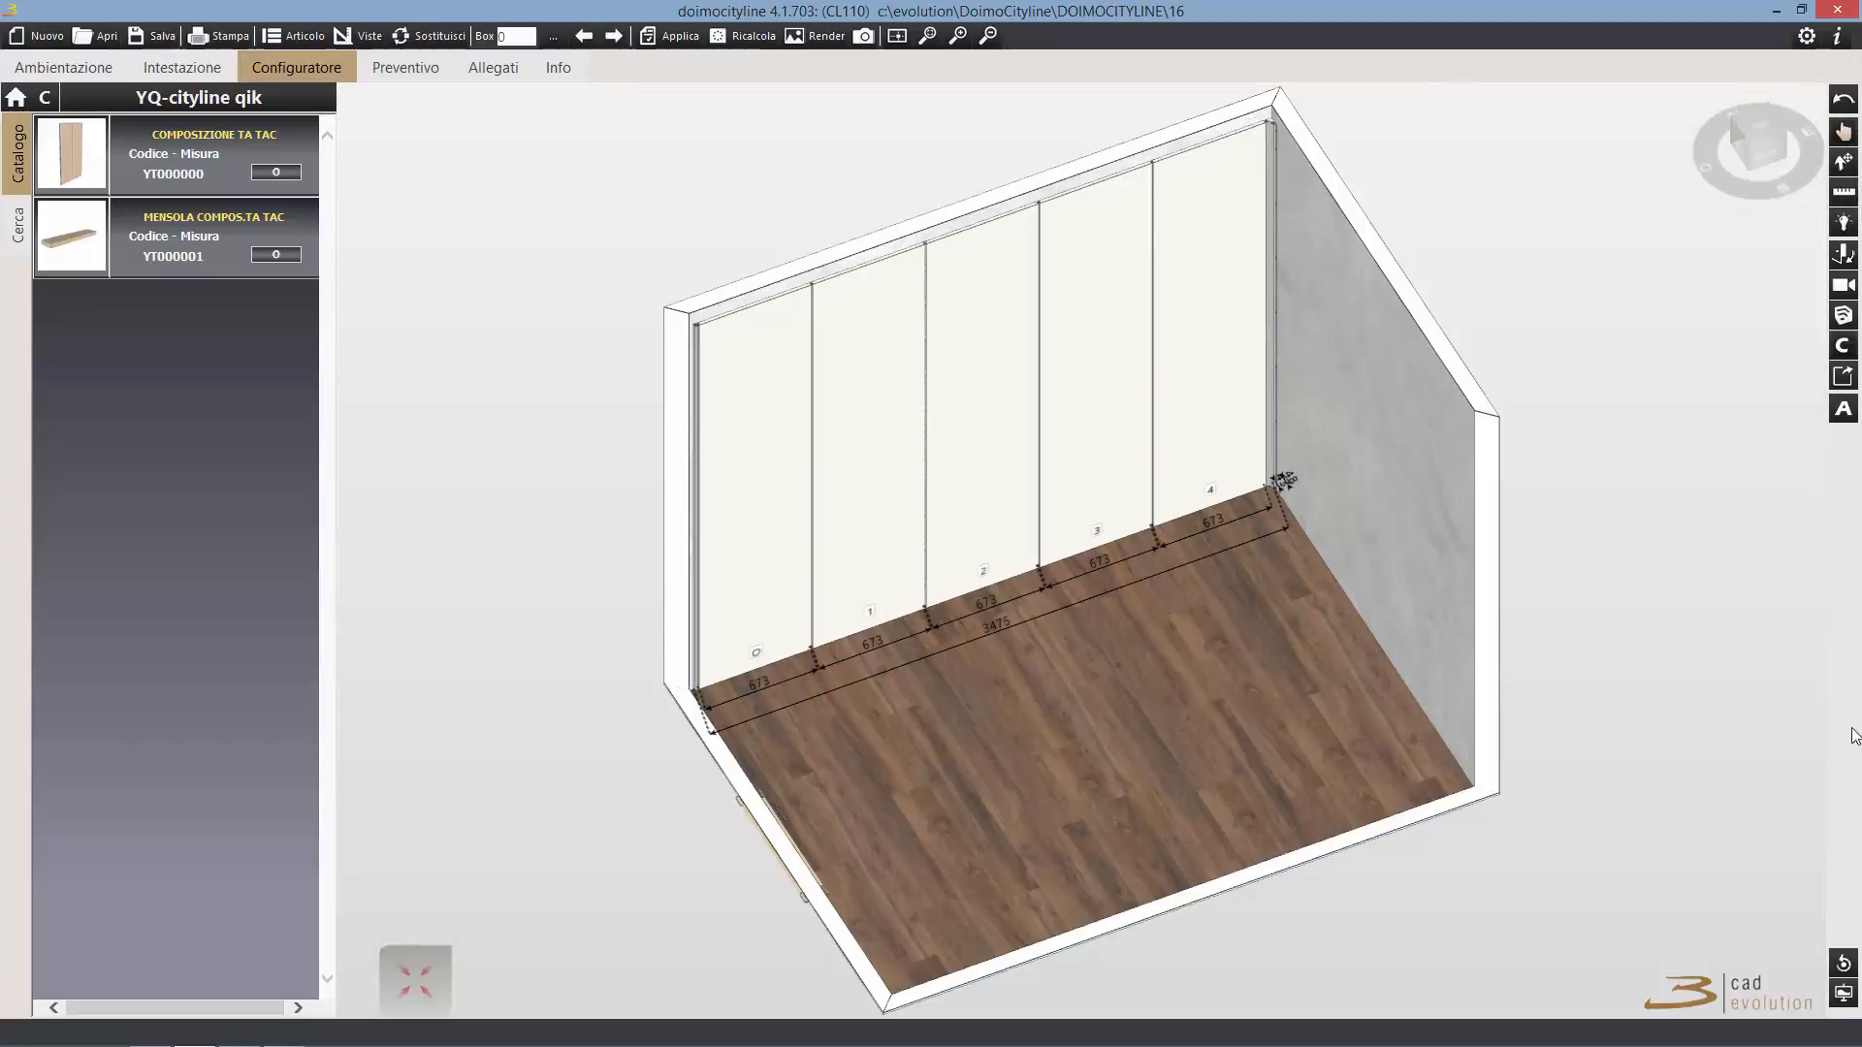
click(1841, 416)
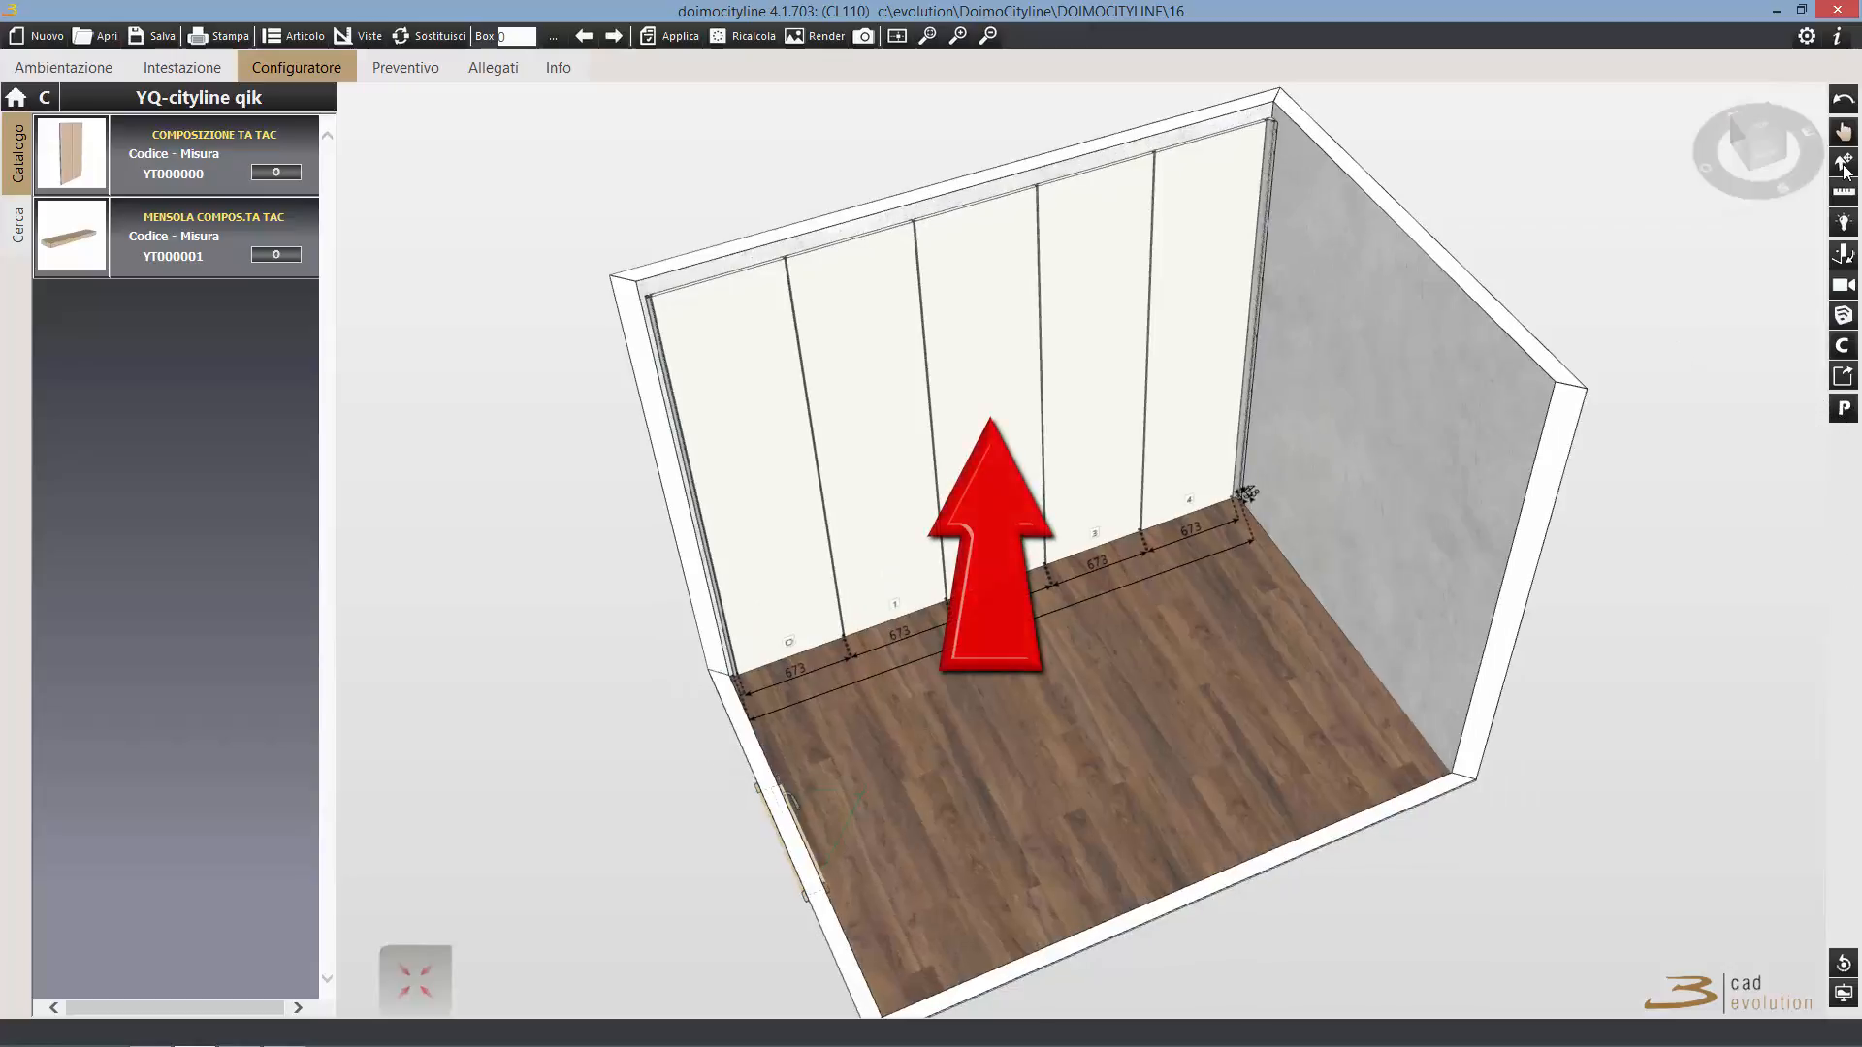
click(753, 335)
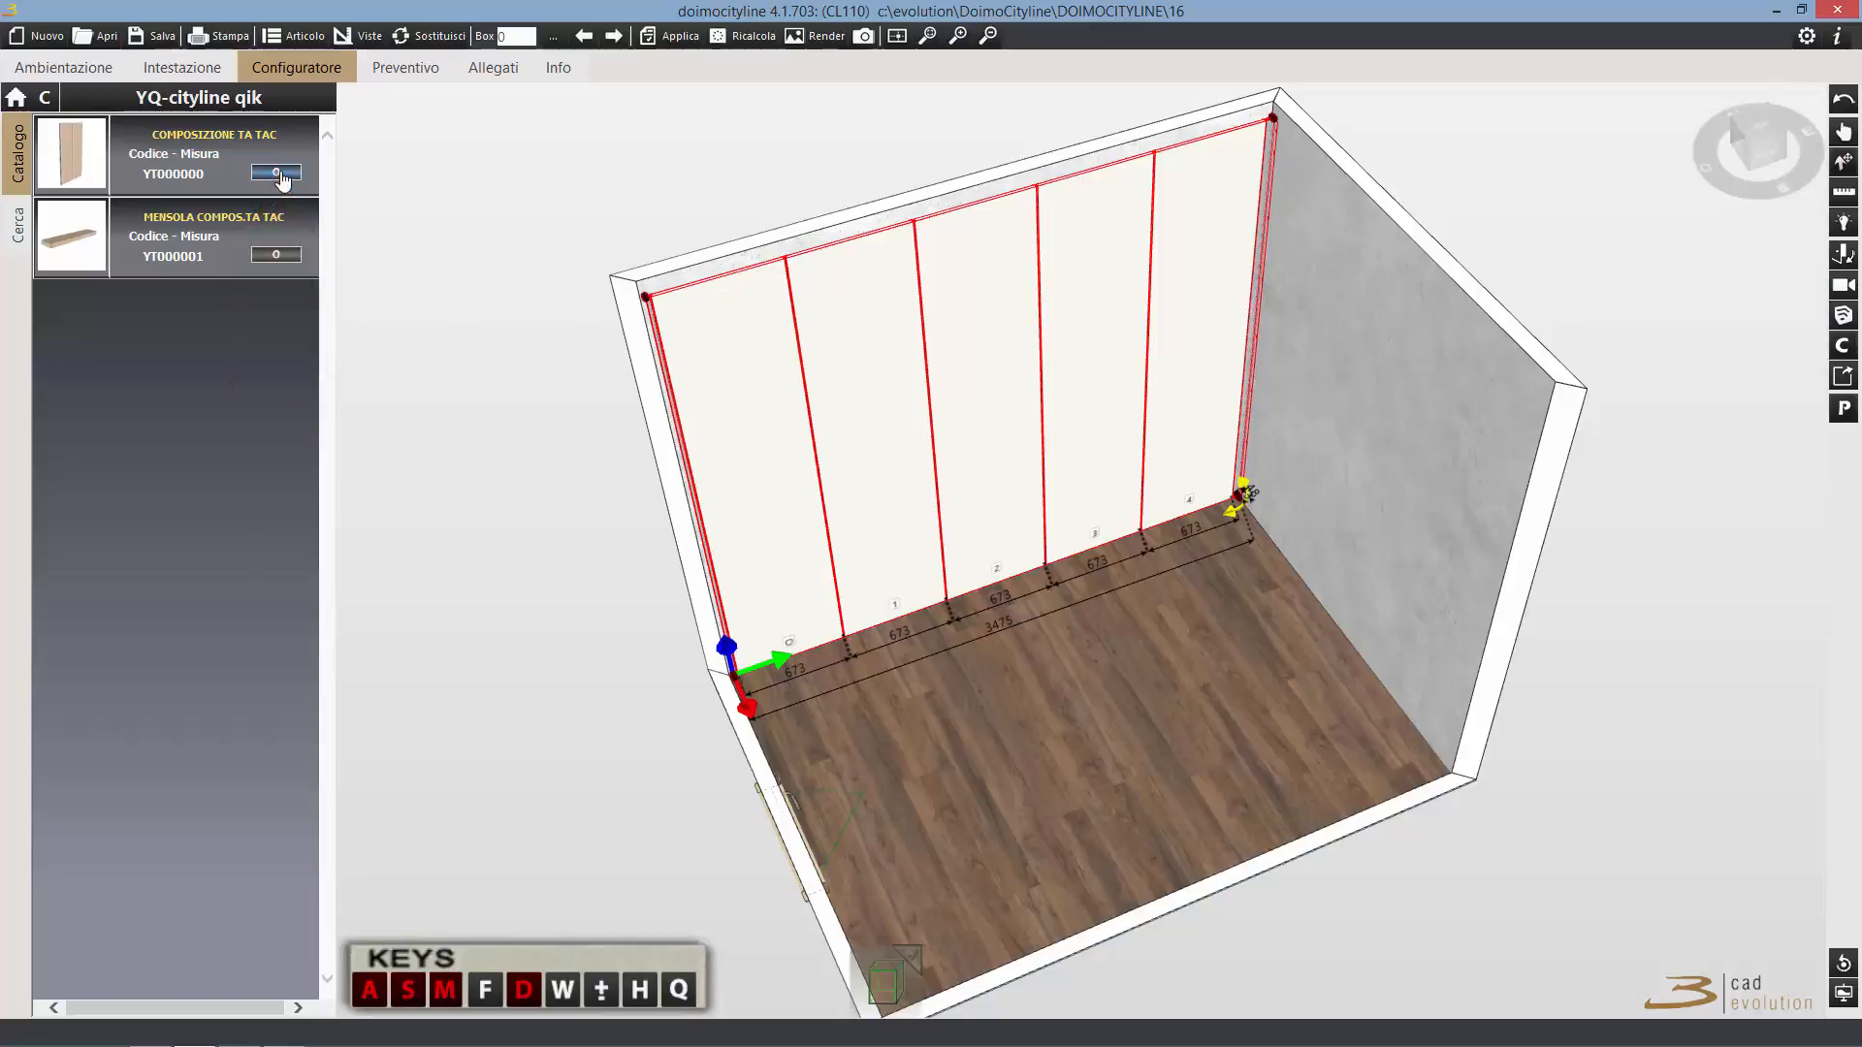
right_click(1418, 488)
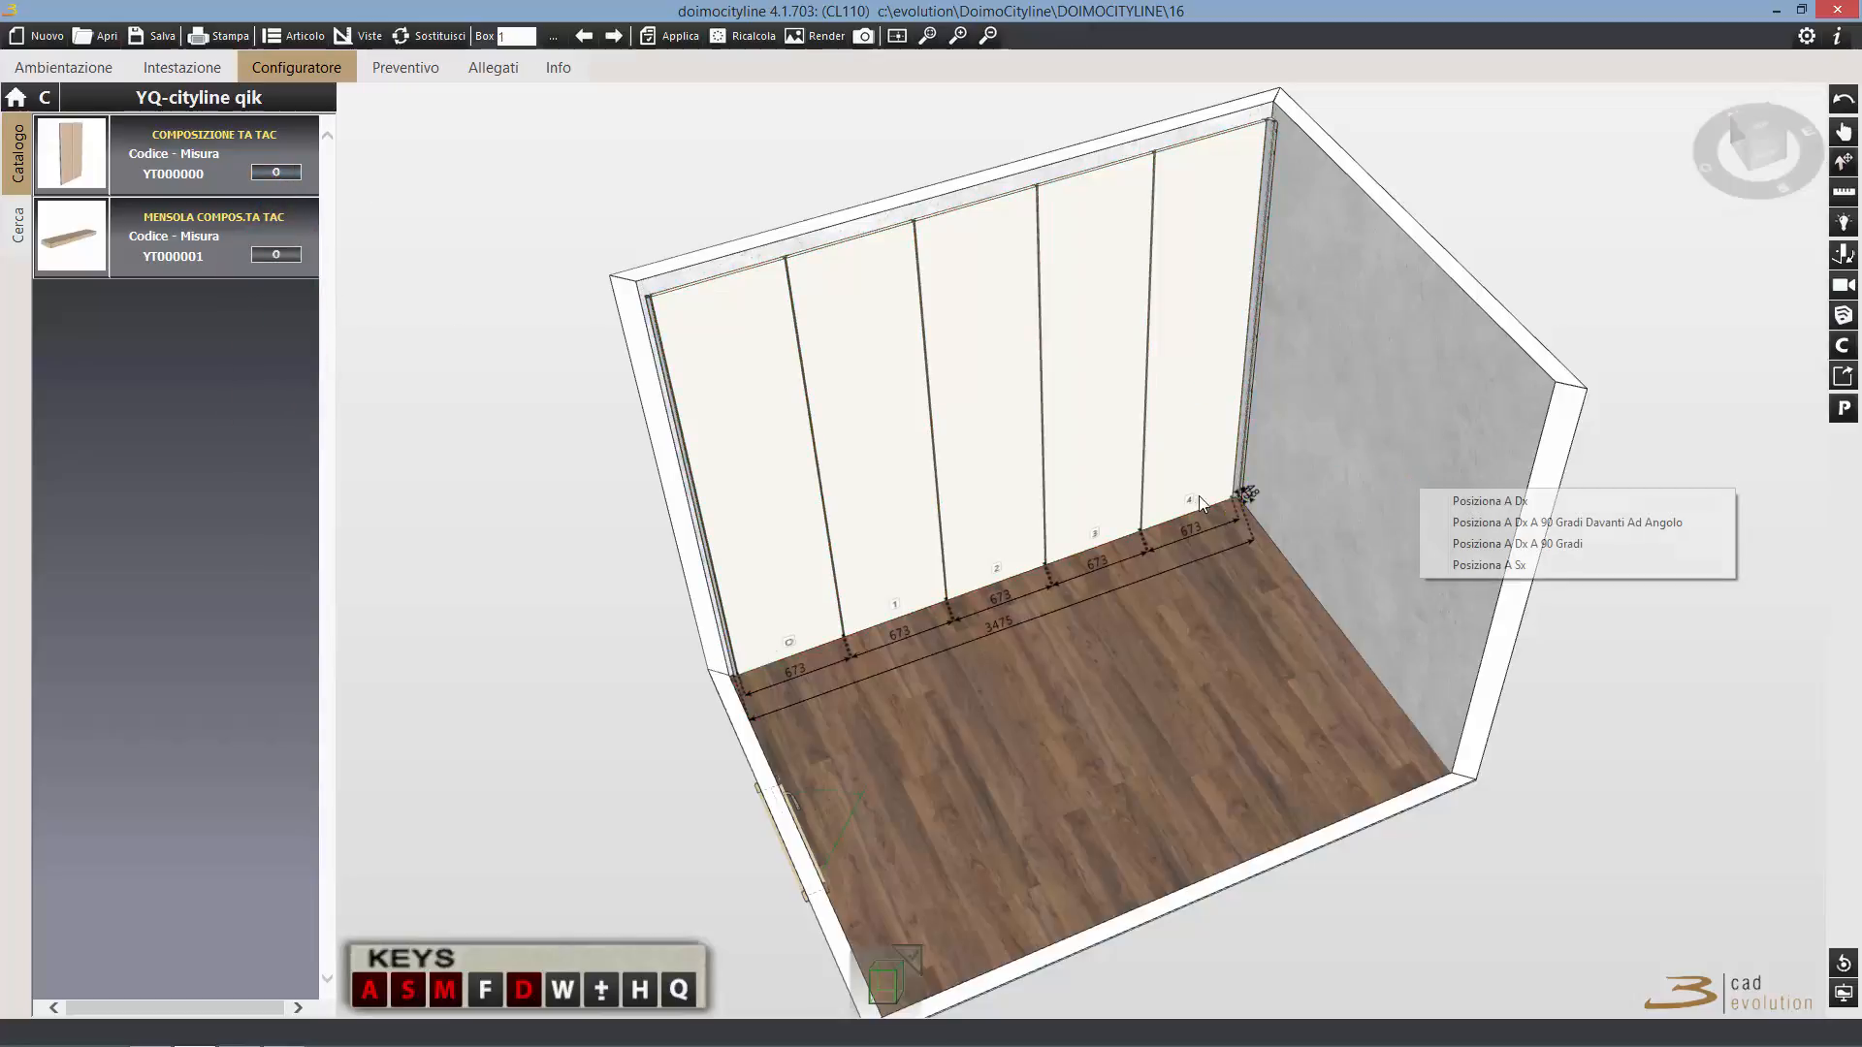
click(1494, 523)
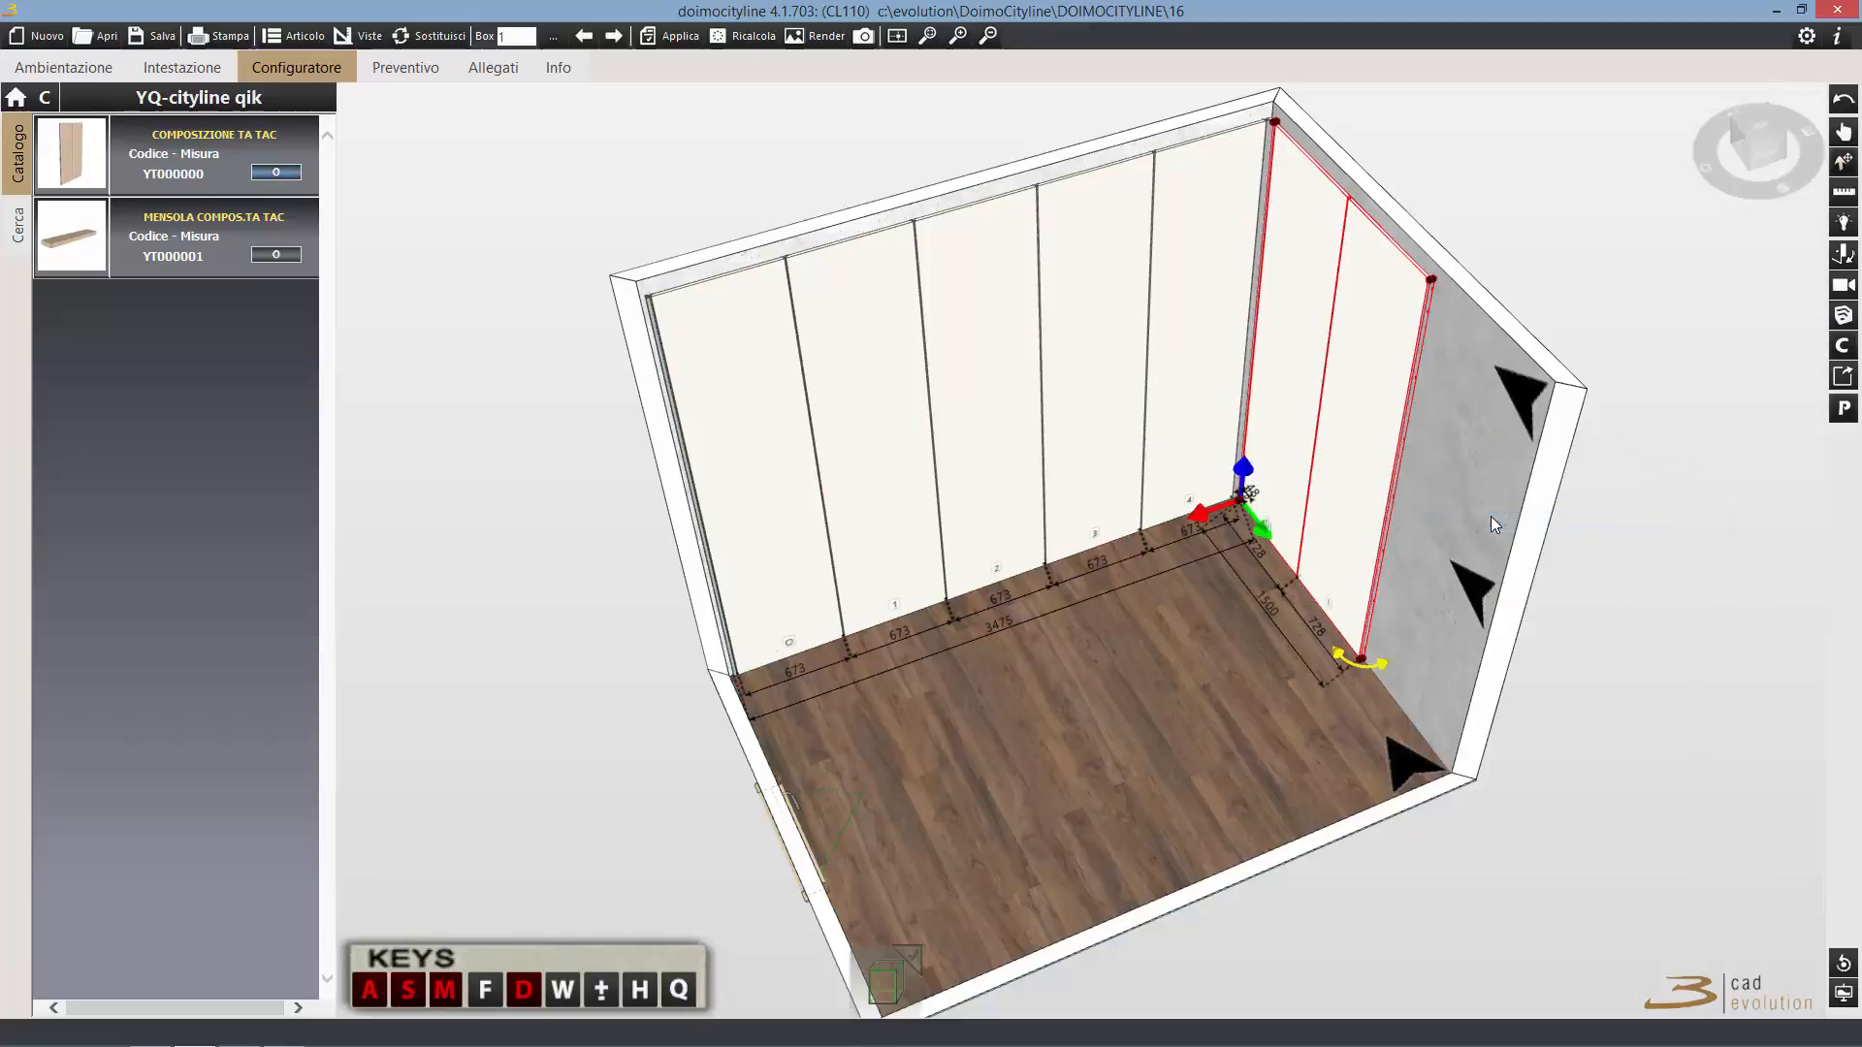
Set the second composition's Lunghezza Pannellatura to 2500-48 mm and add a third panel to it.
double_click(1338, 440)
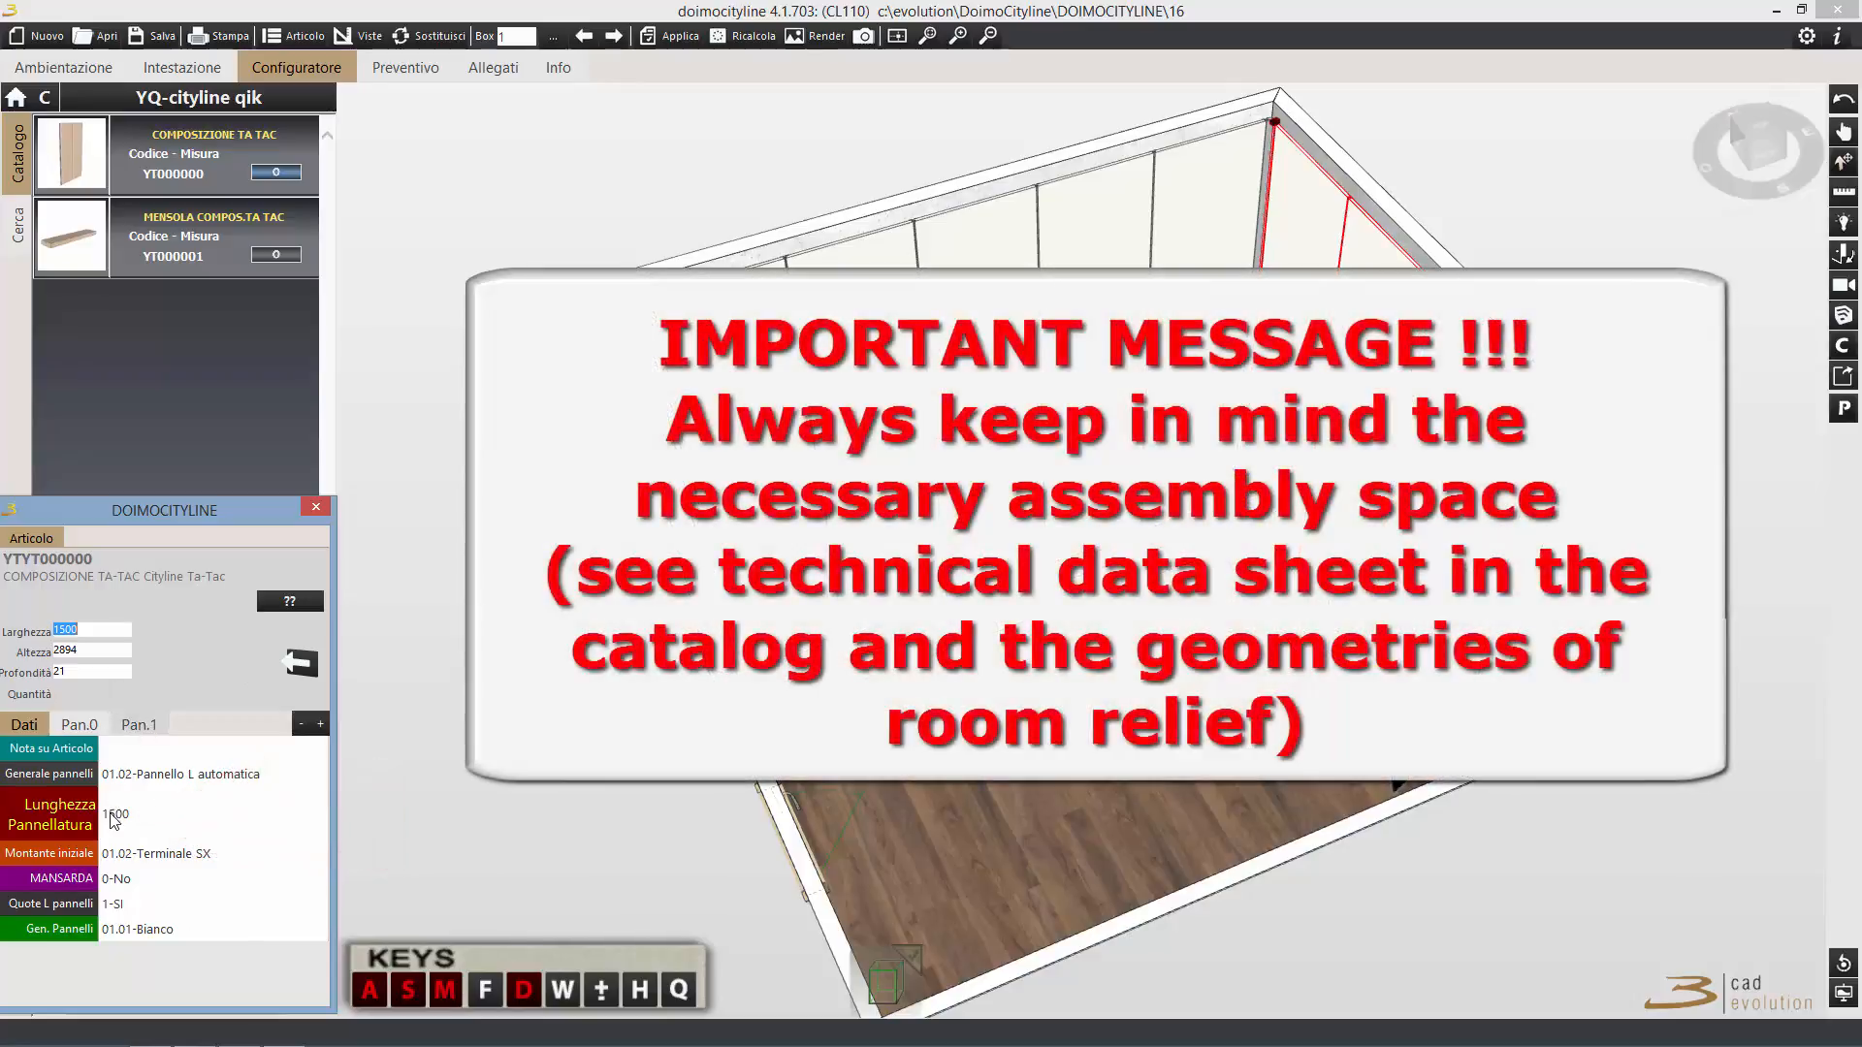
click(144, 822)
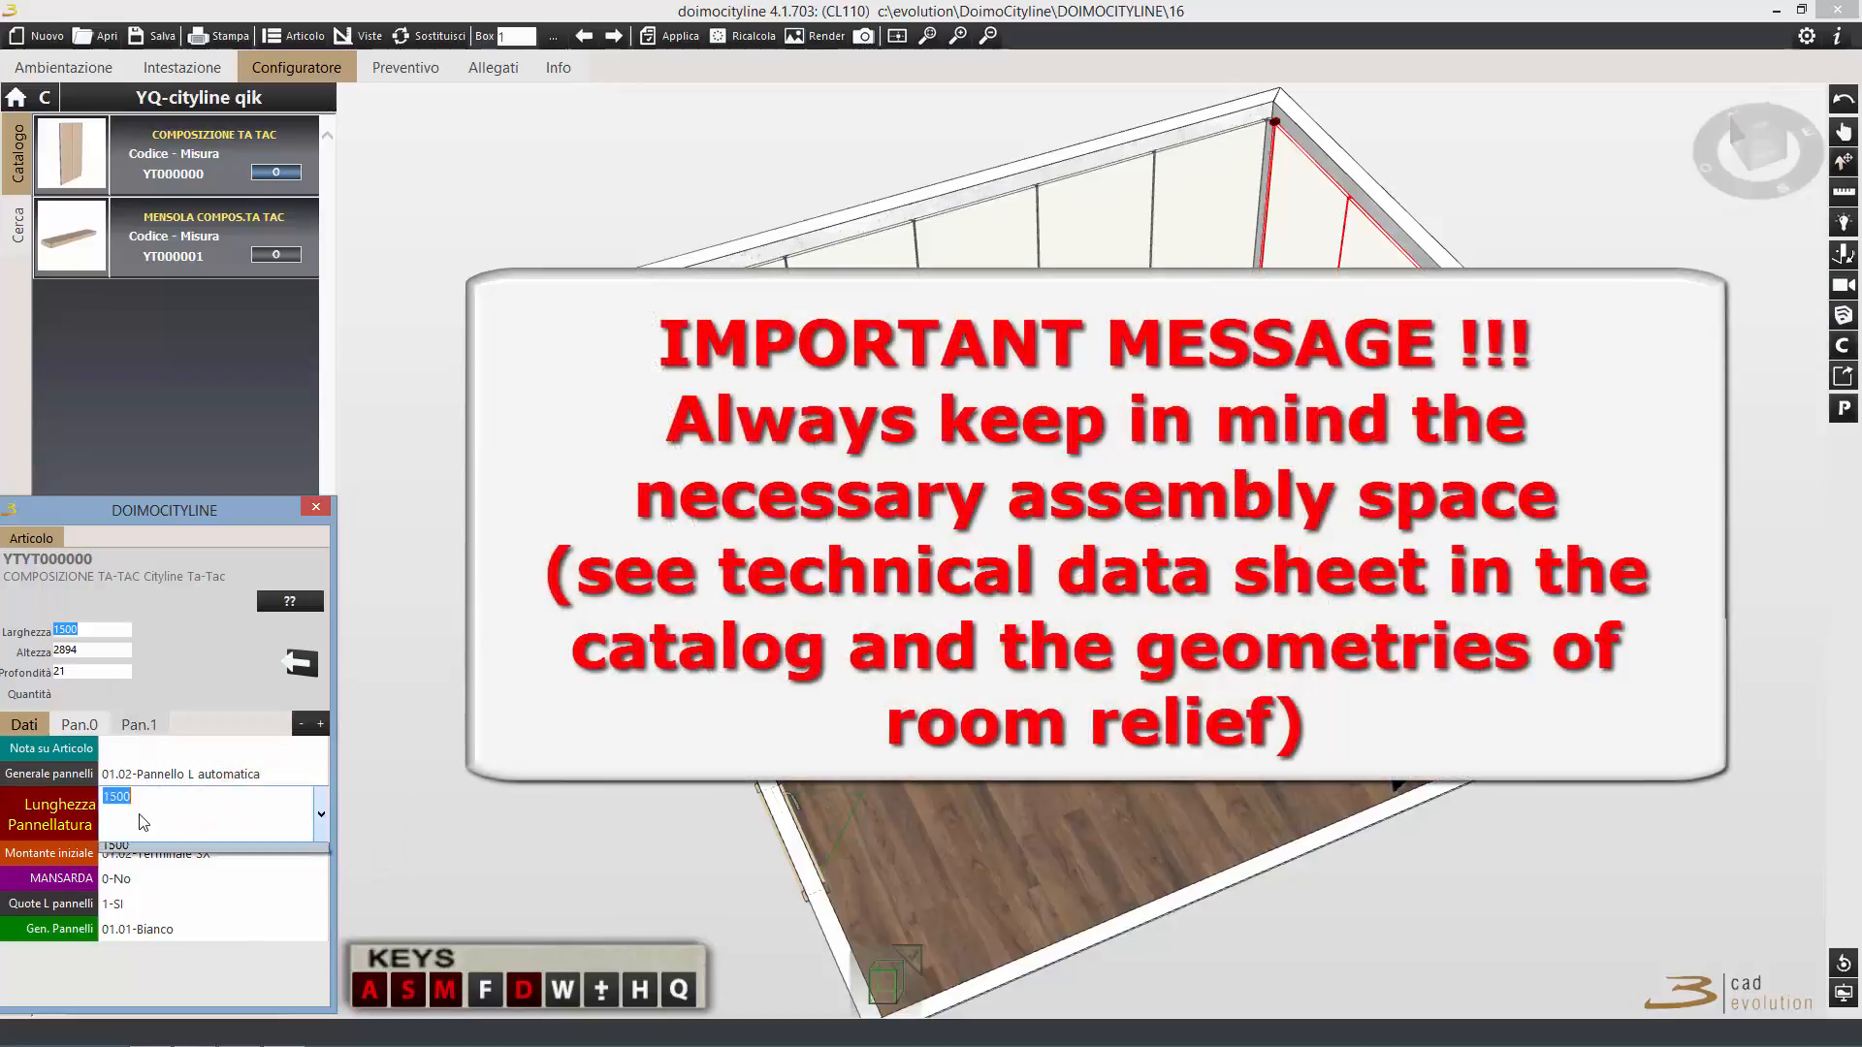
text(2)
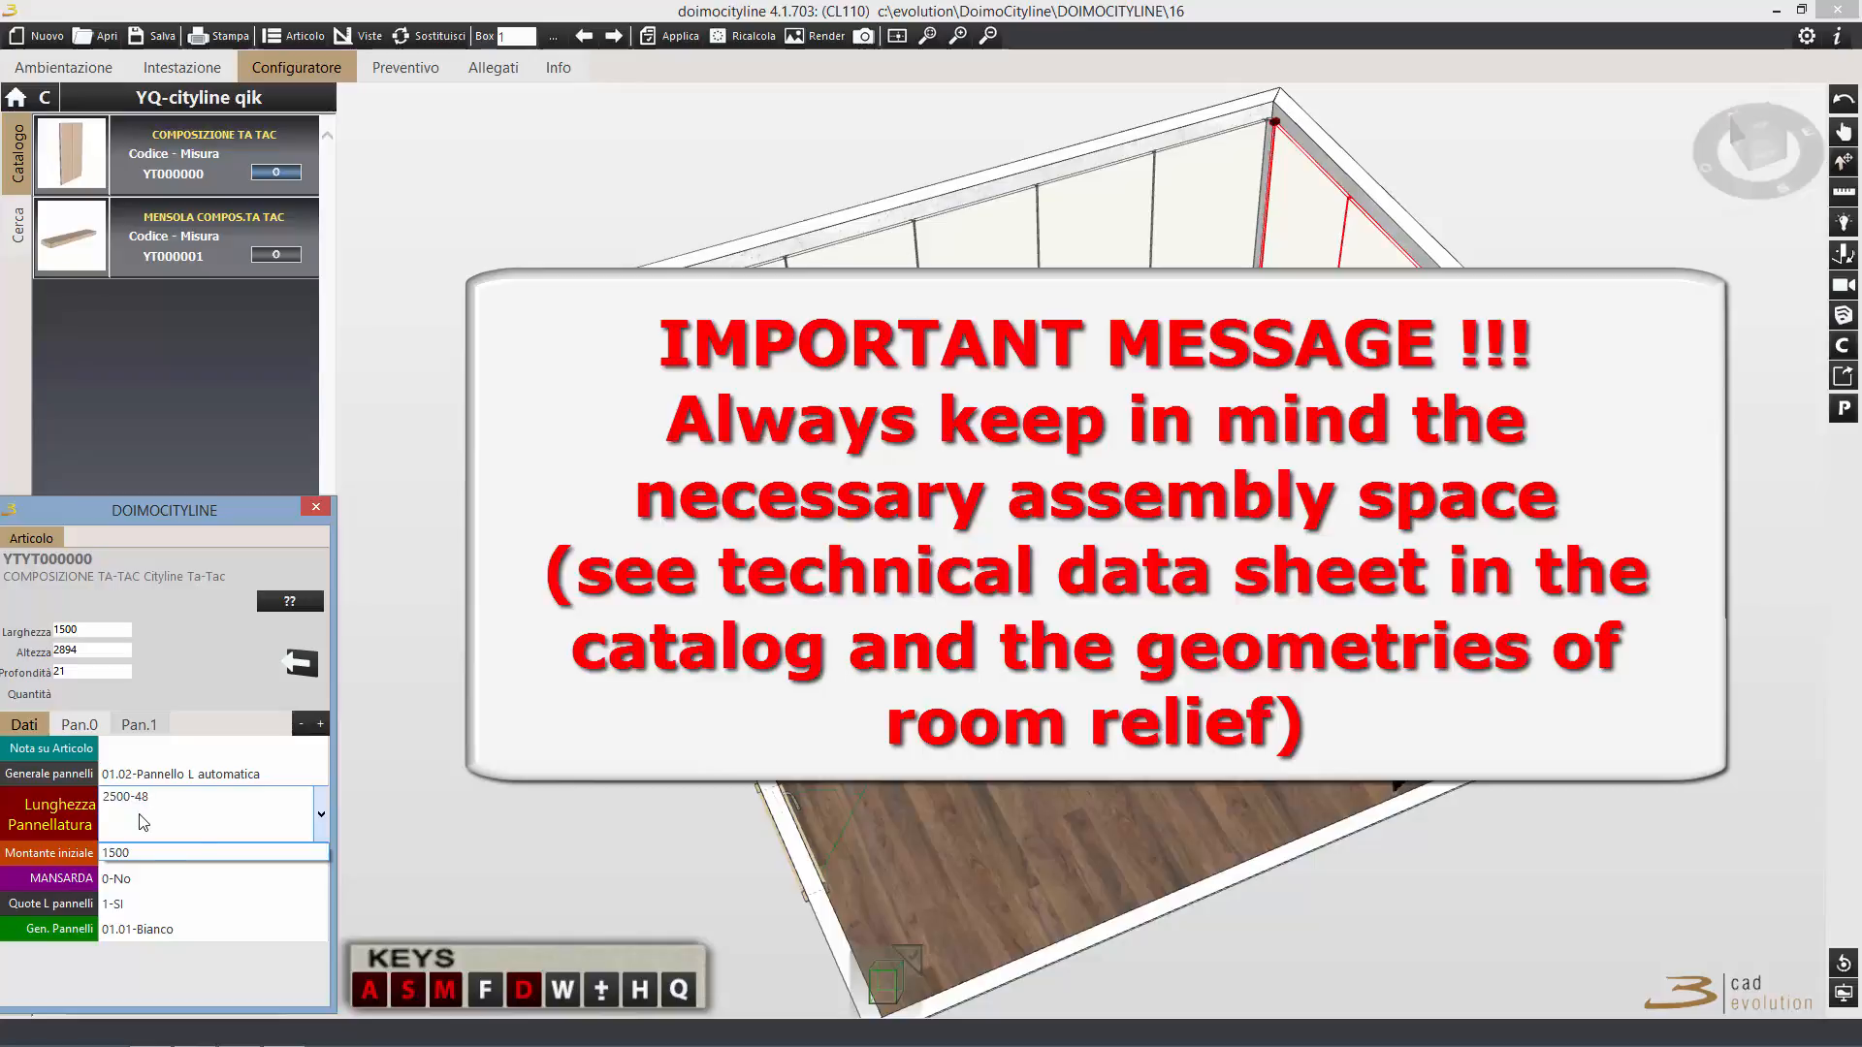
key(Return)
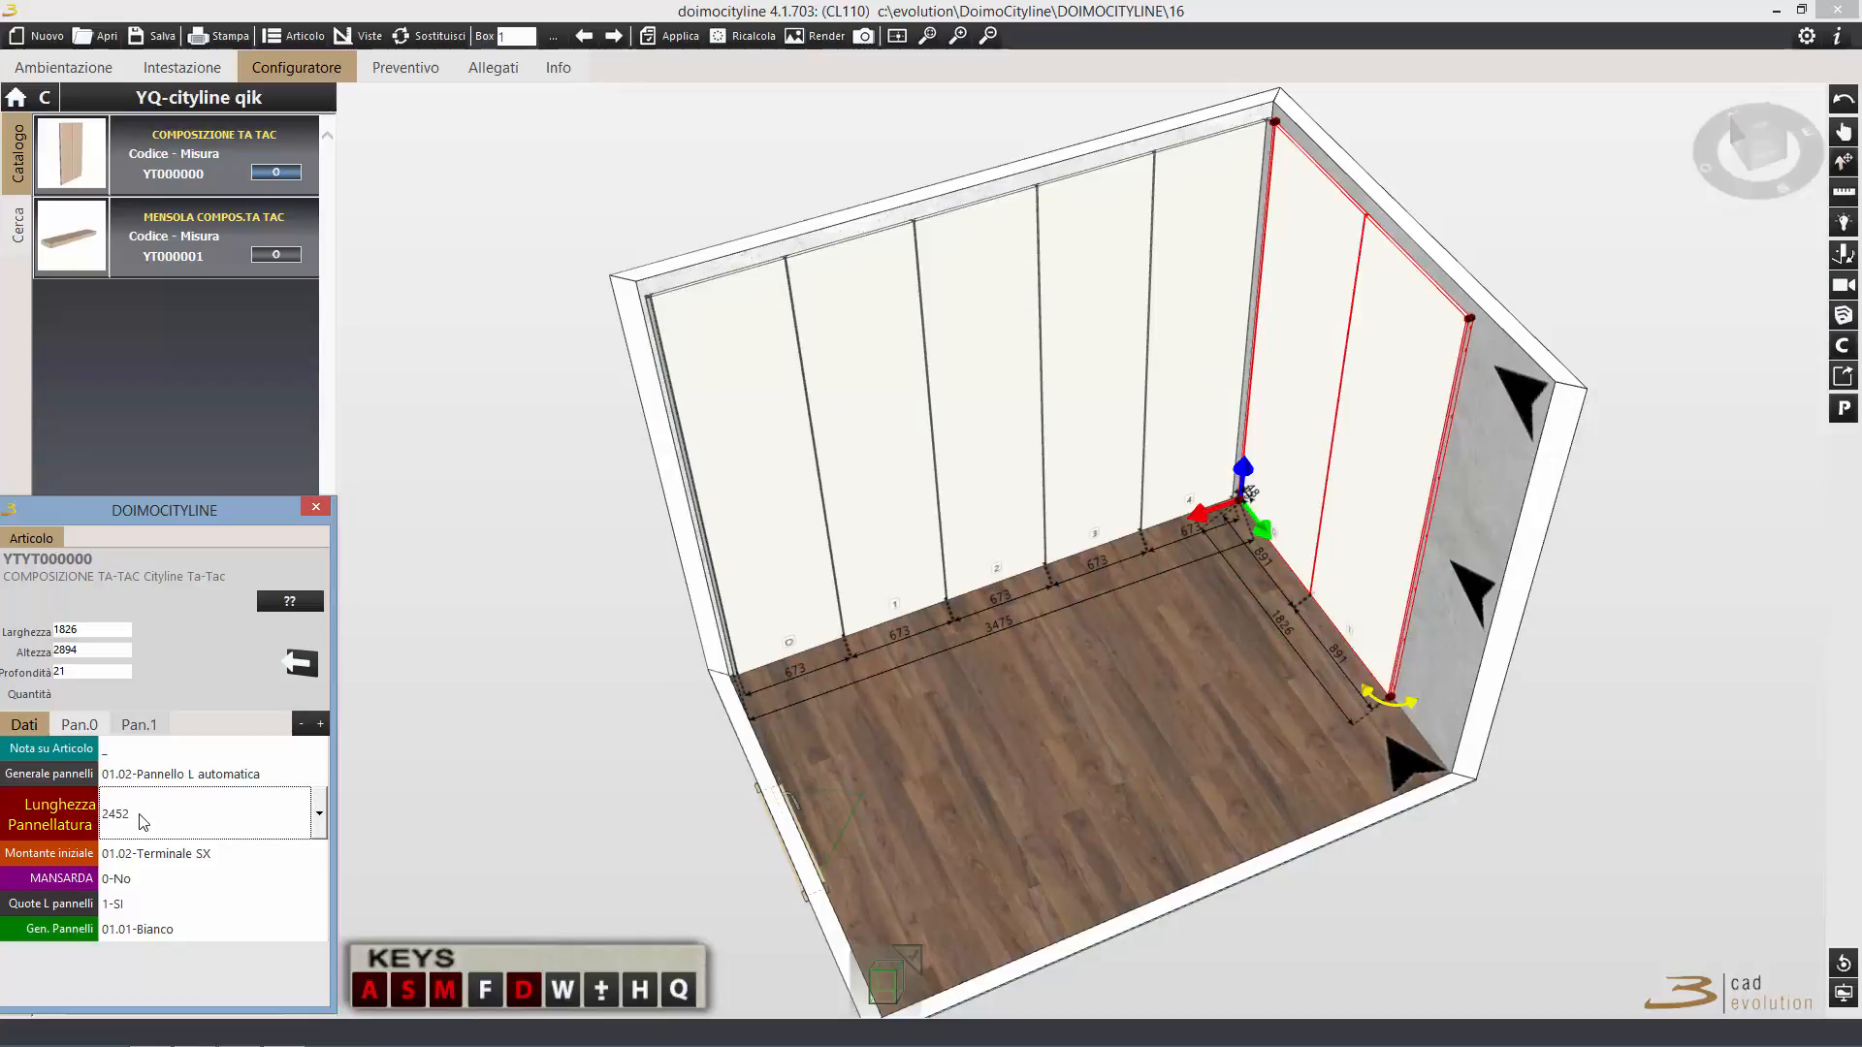
click(319, 726)
Set the right upright (Montante a DX) of panel 2 in the second composition to 01.04-Ad Angolo.
click(200, 725)
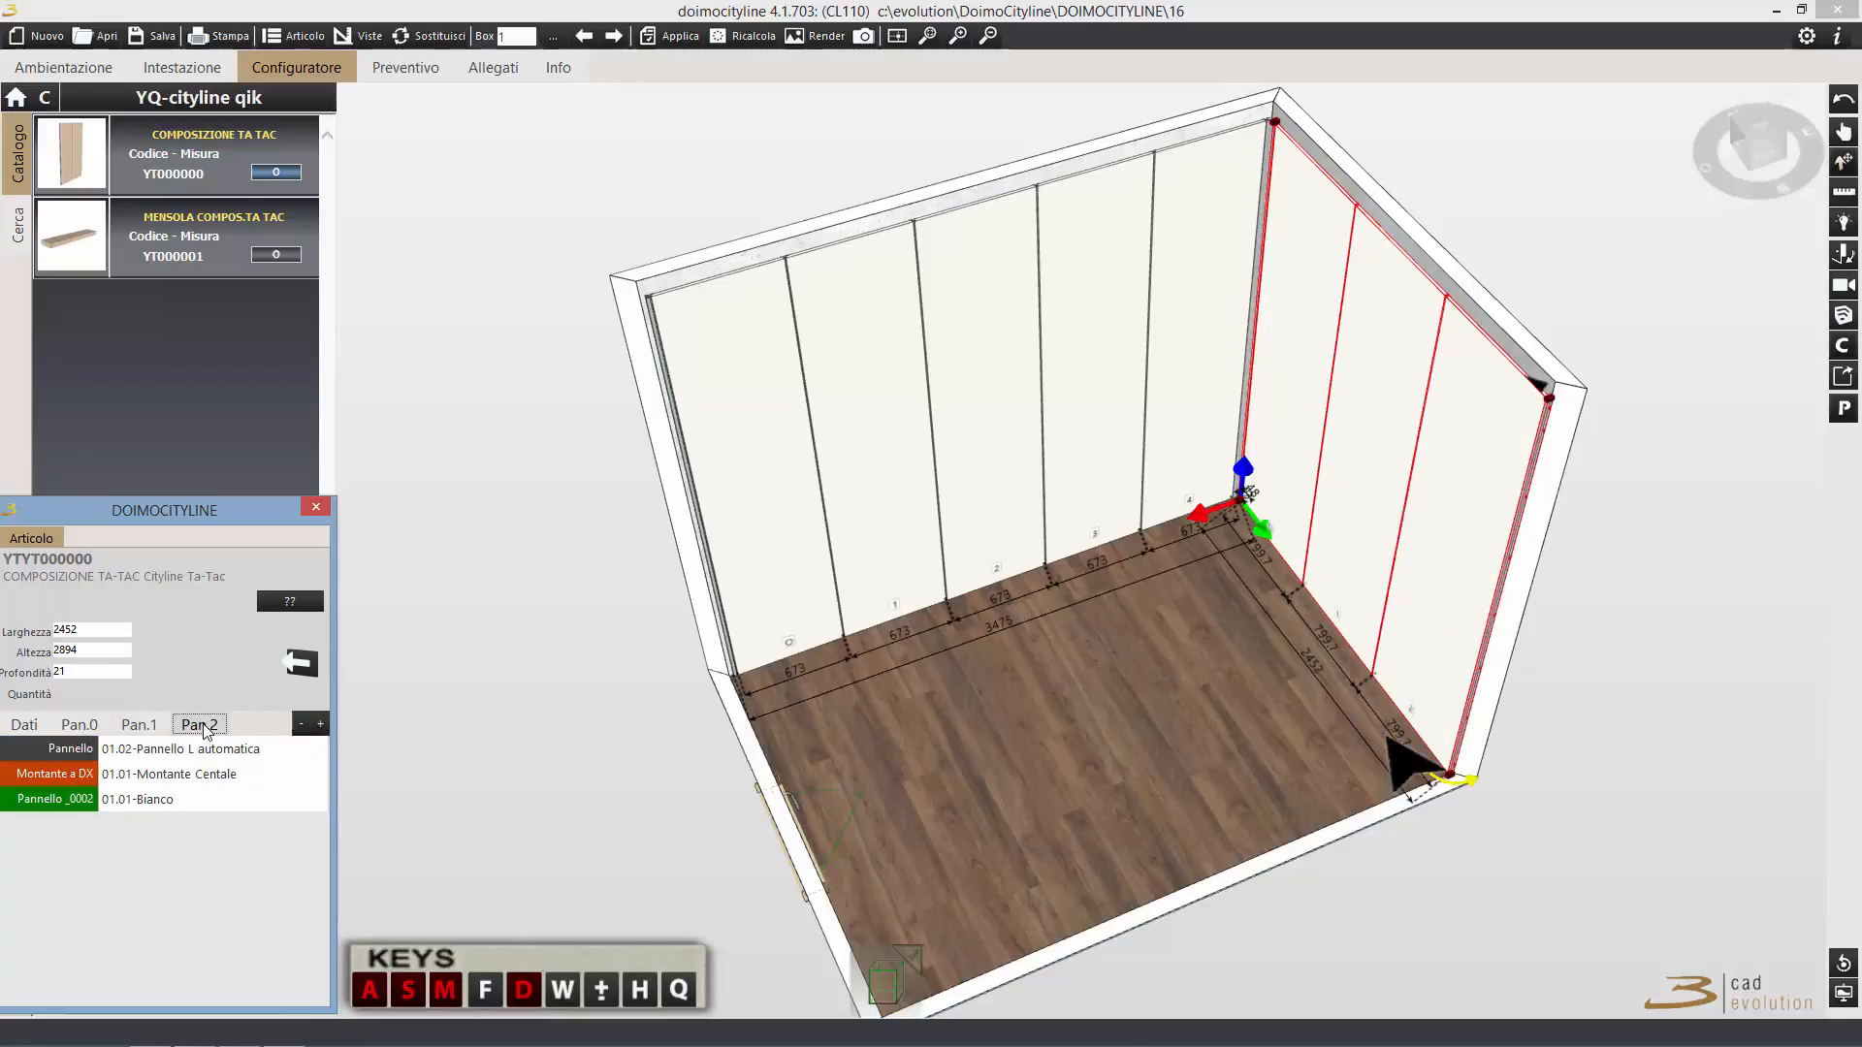
click(172, 779)
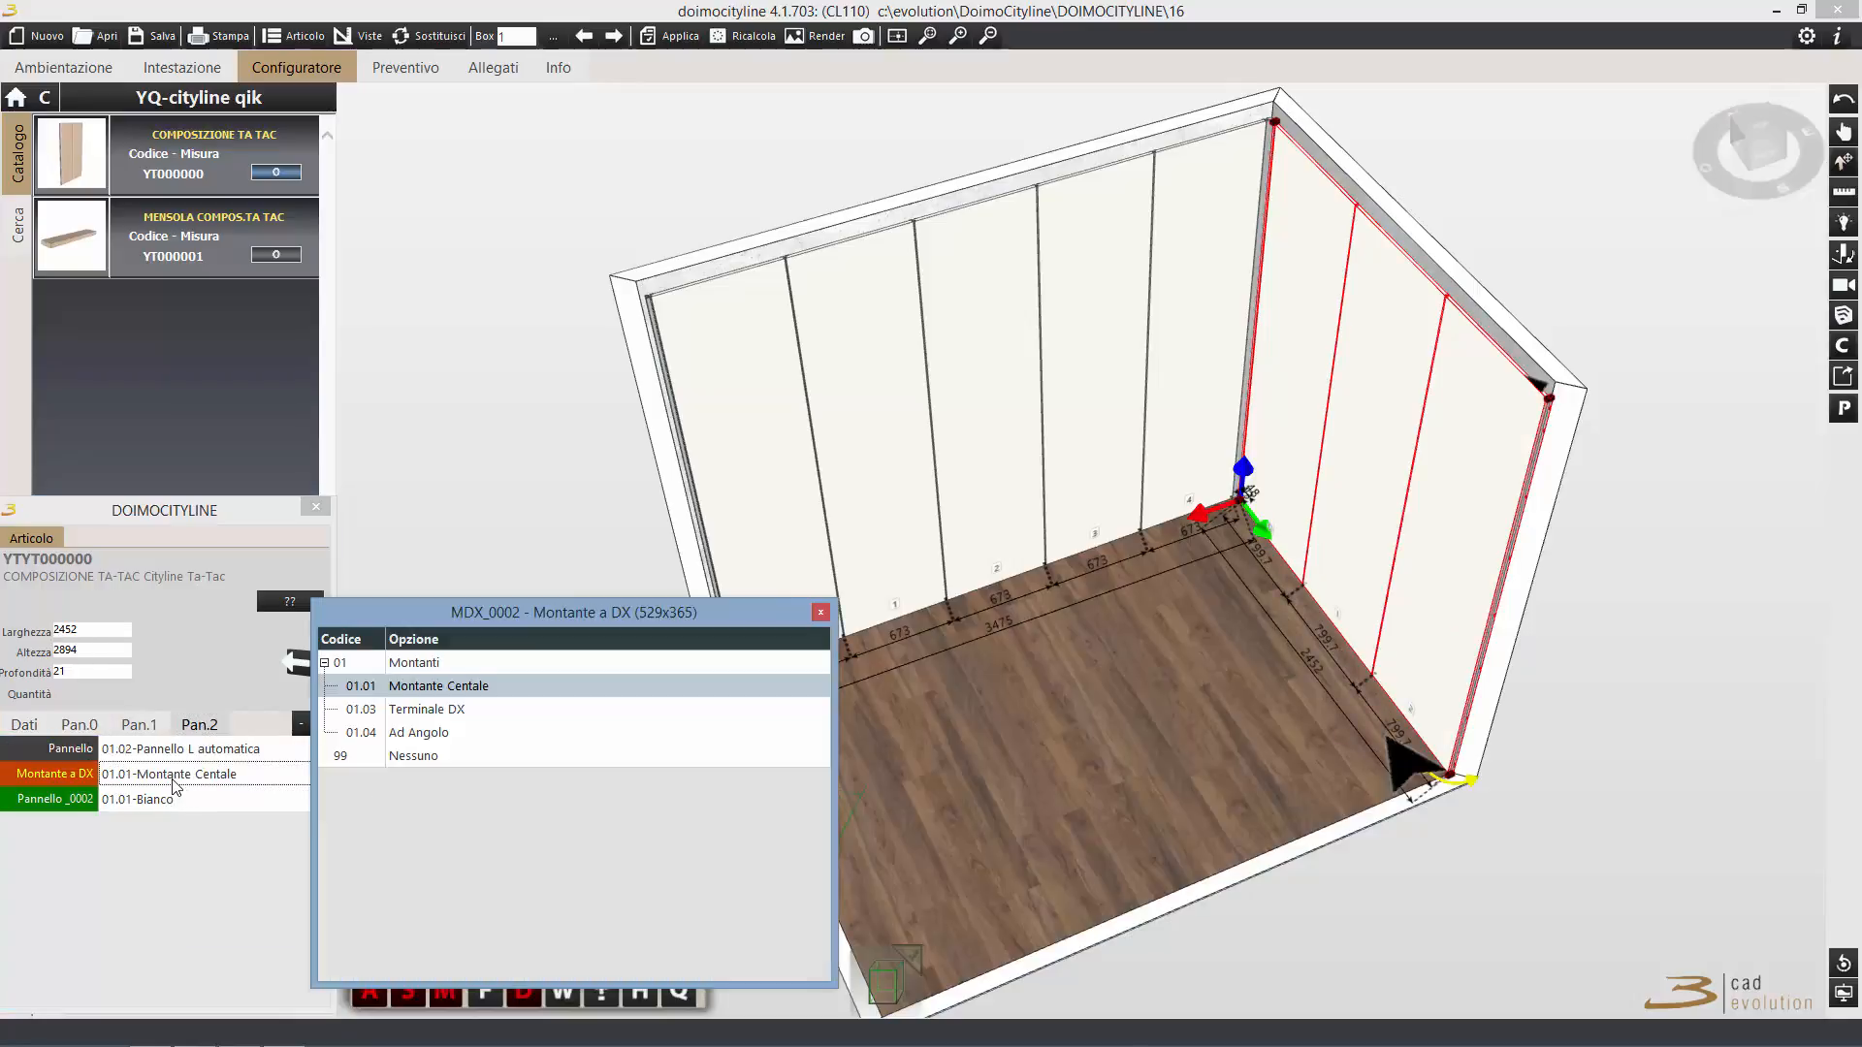
double_click(450, 727)
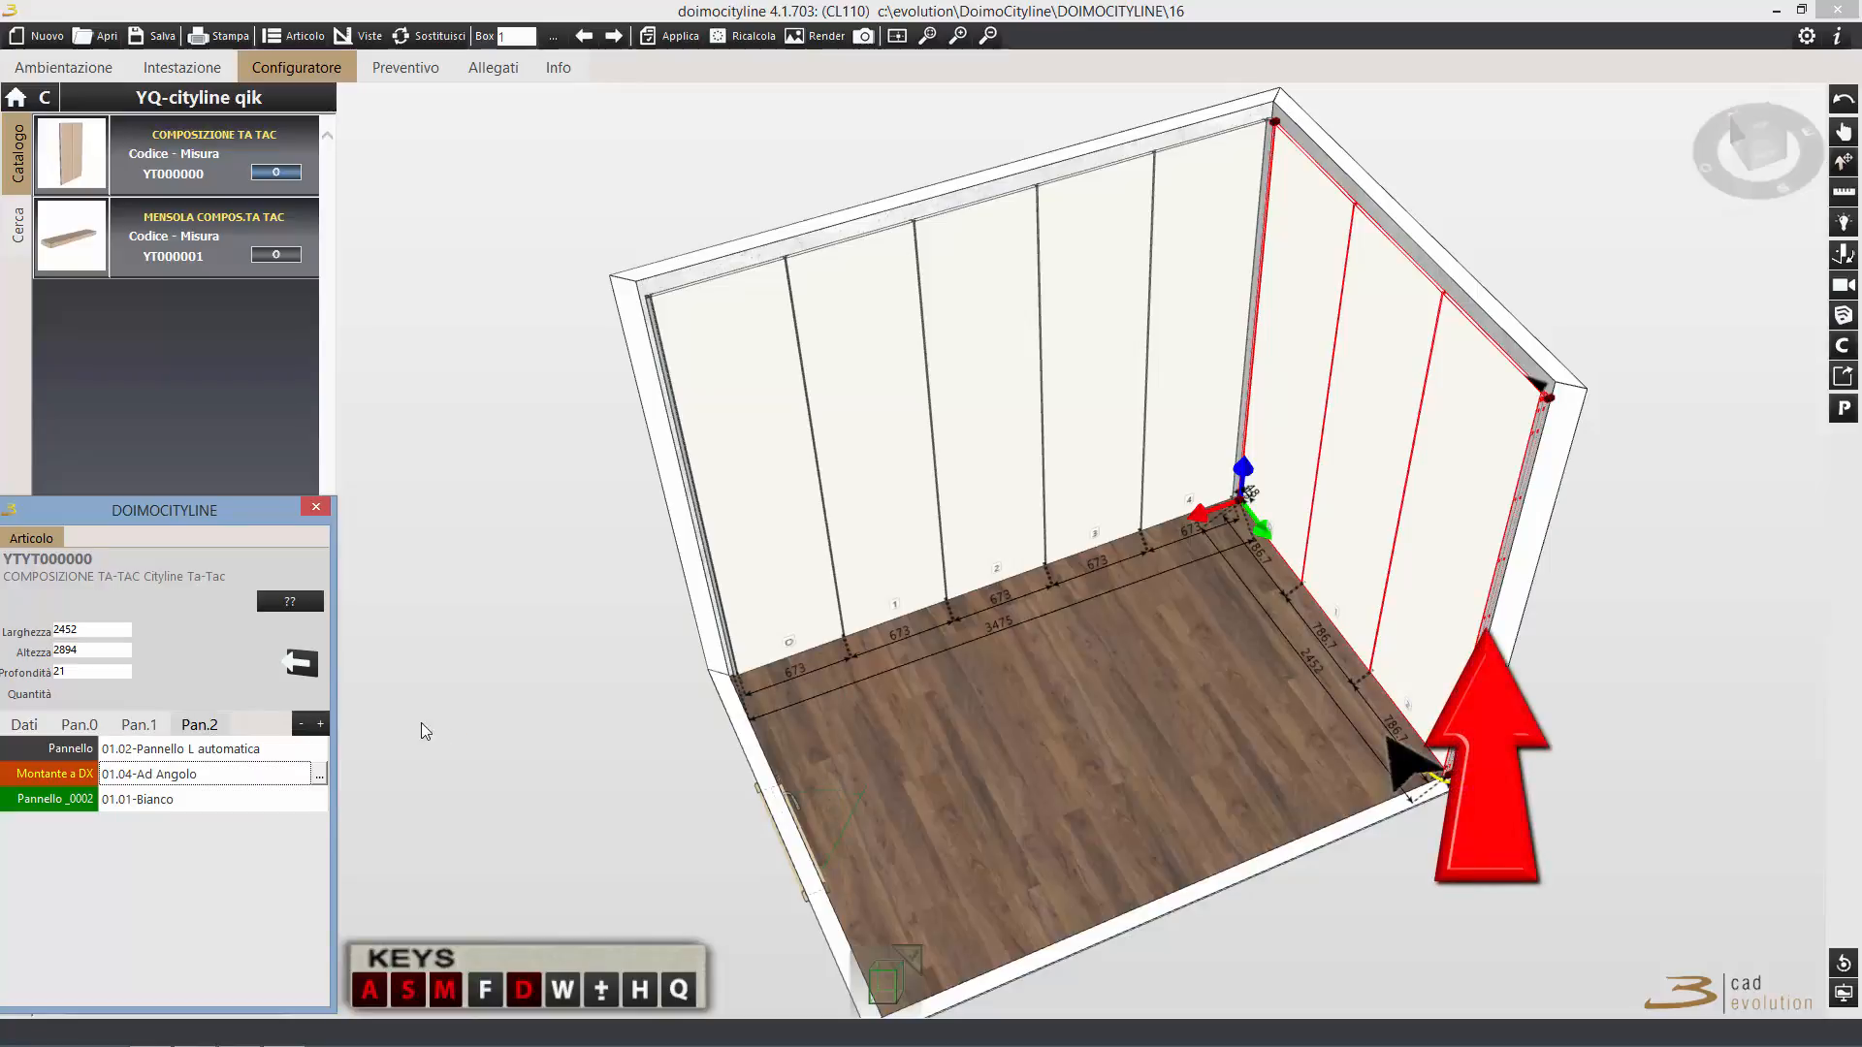
Set the second composition's initial upright (Montante iniziale) to 99-Nessuno.
click(21, 727)
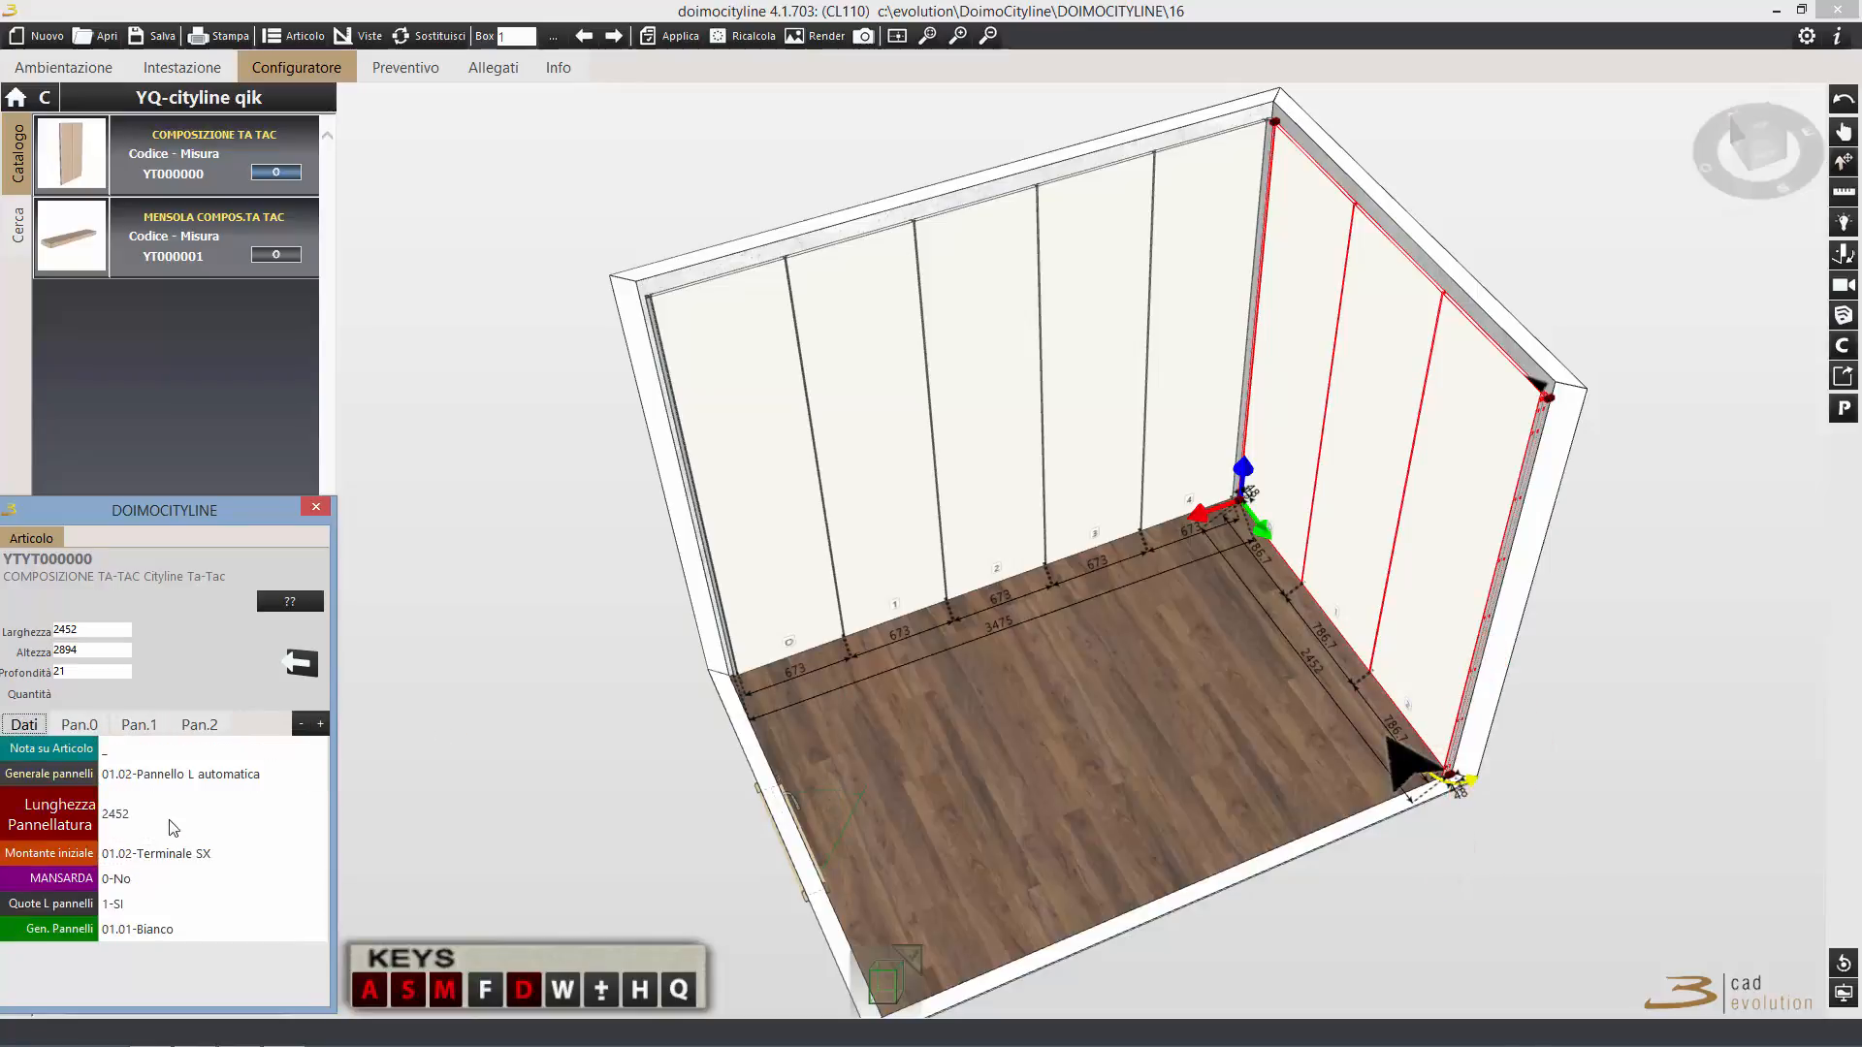
click(161, 866)
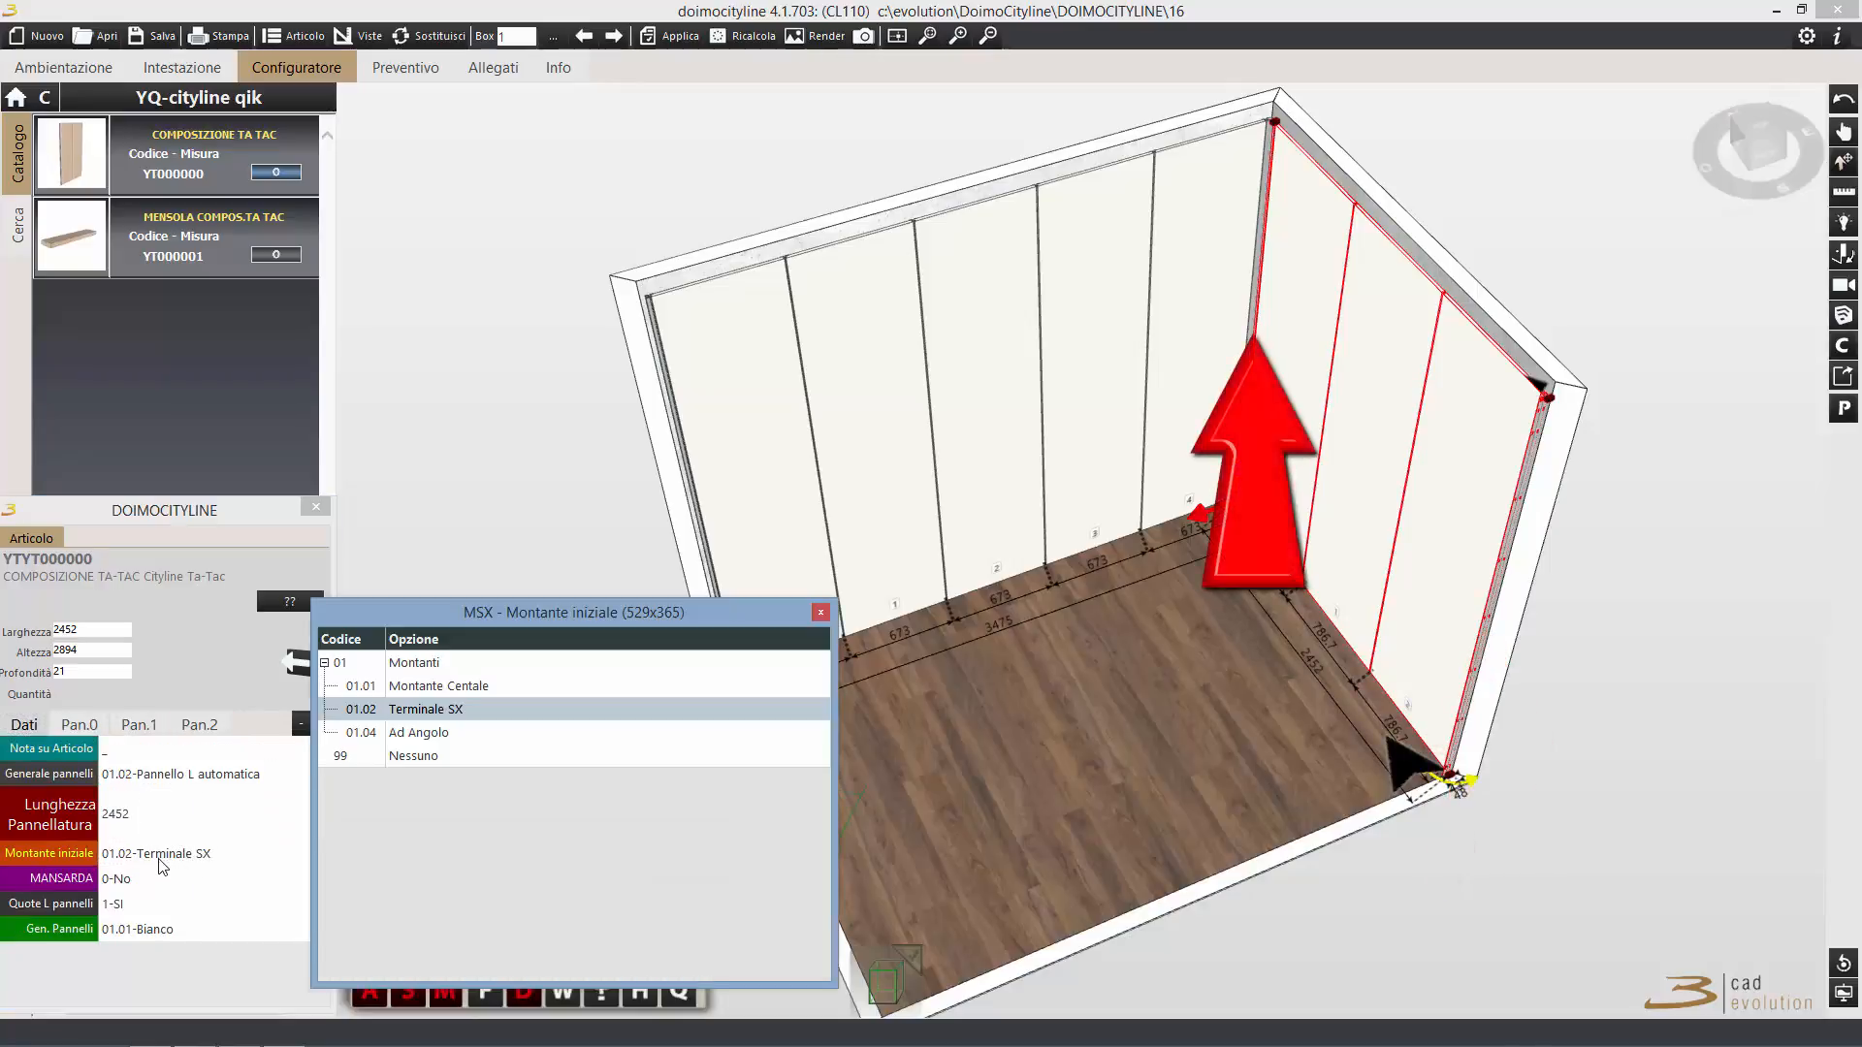
double_click(433, 759)
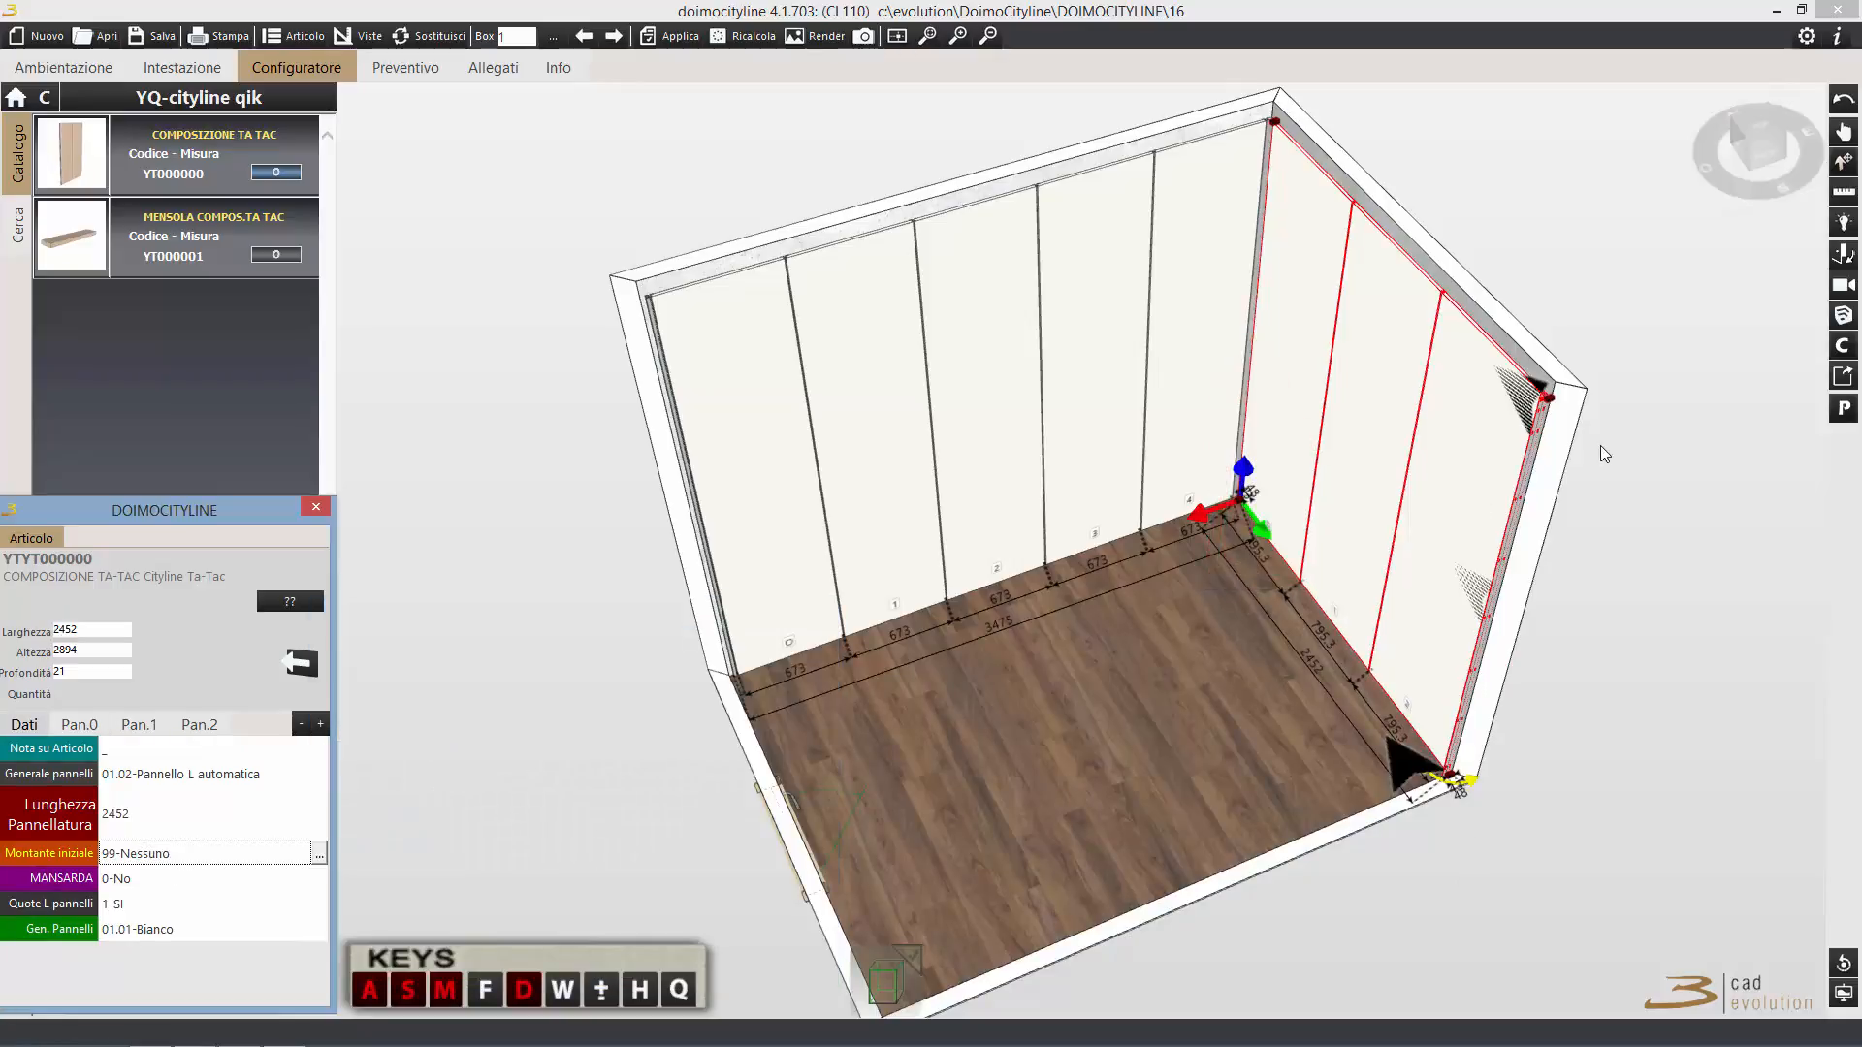
Examine the room in plan view, checking the dimensions of the second composition and its fit at the free corner.
click(1845, 141)
drag(1423, 364, 1355, 489)
click(1753, 130)
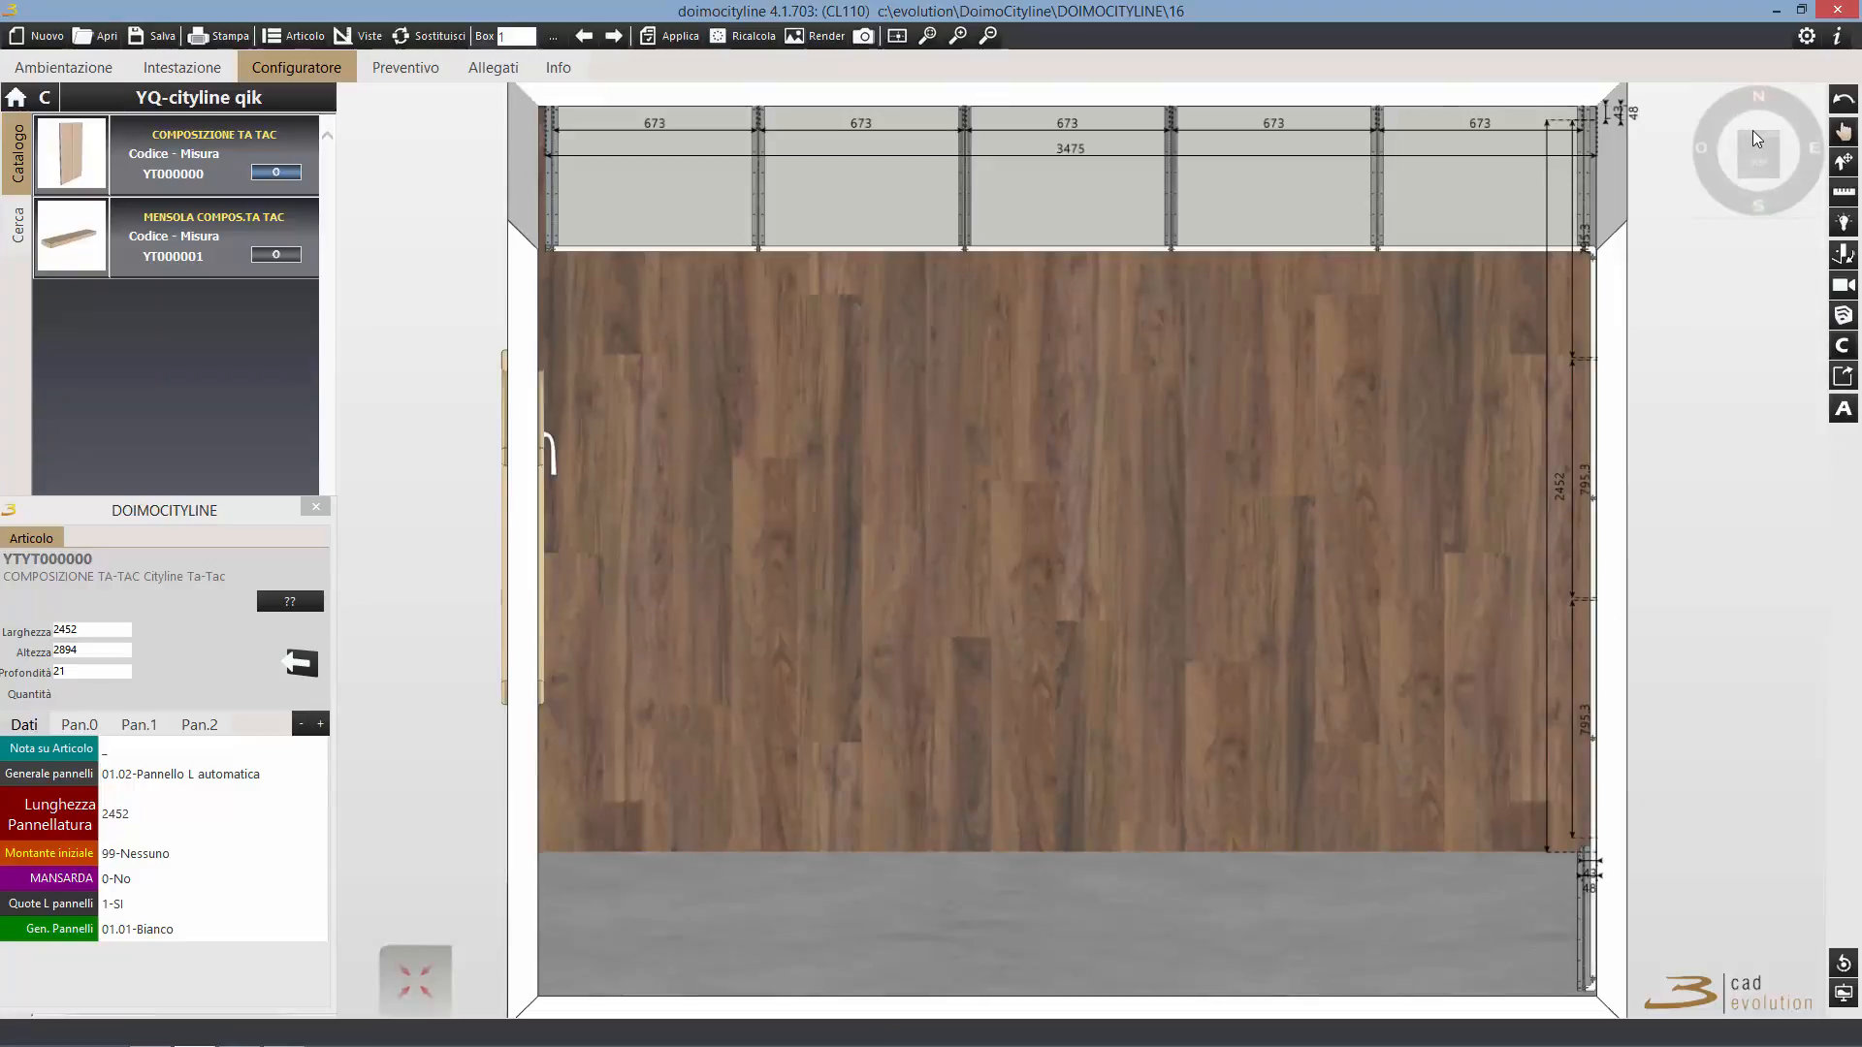
click(1765, 159)
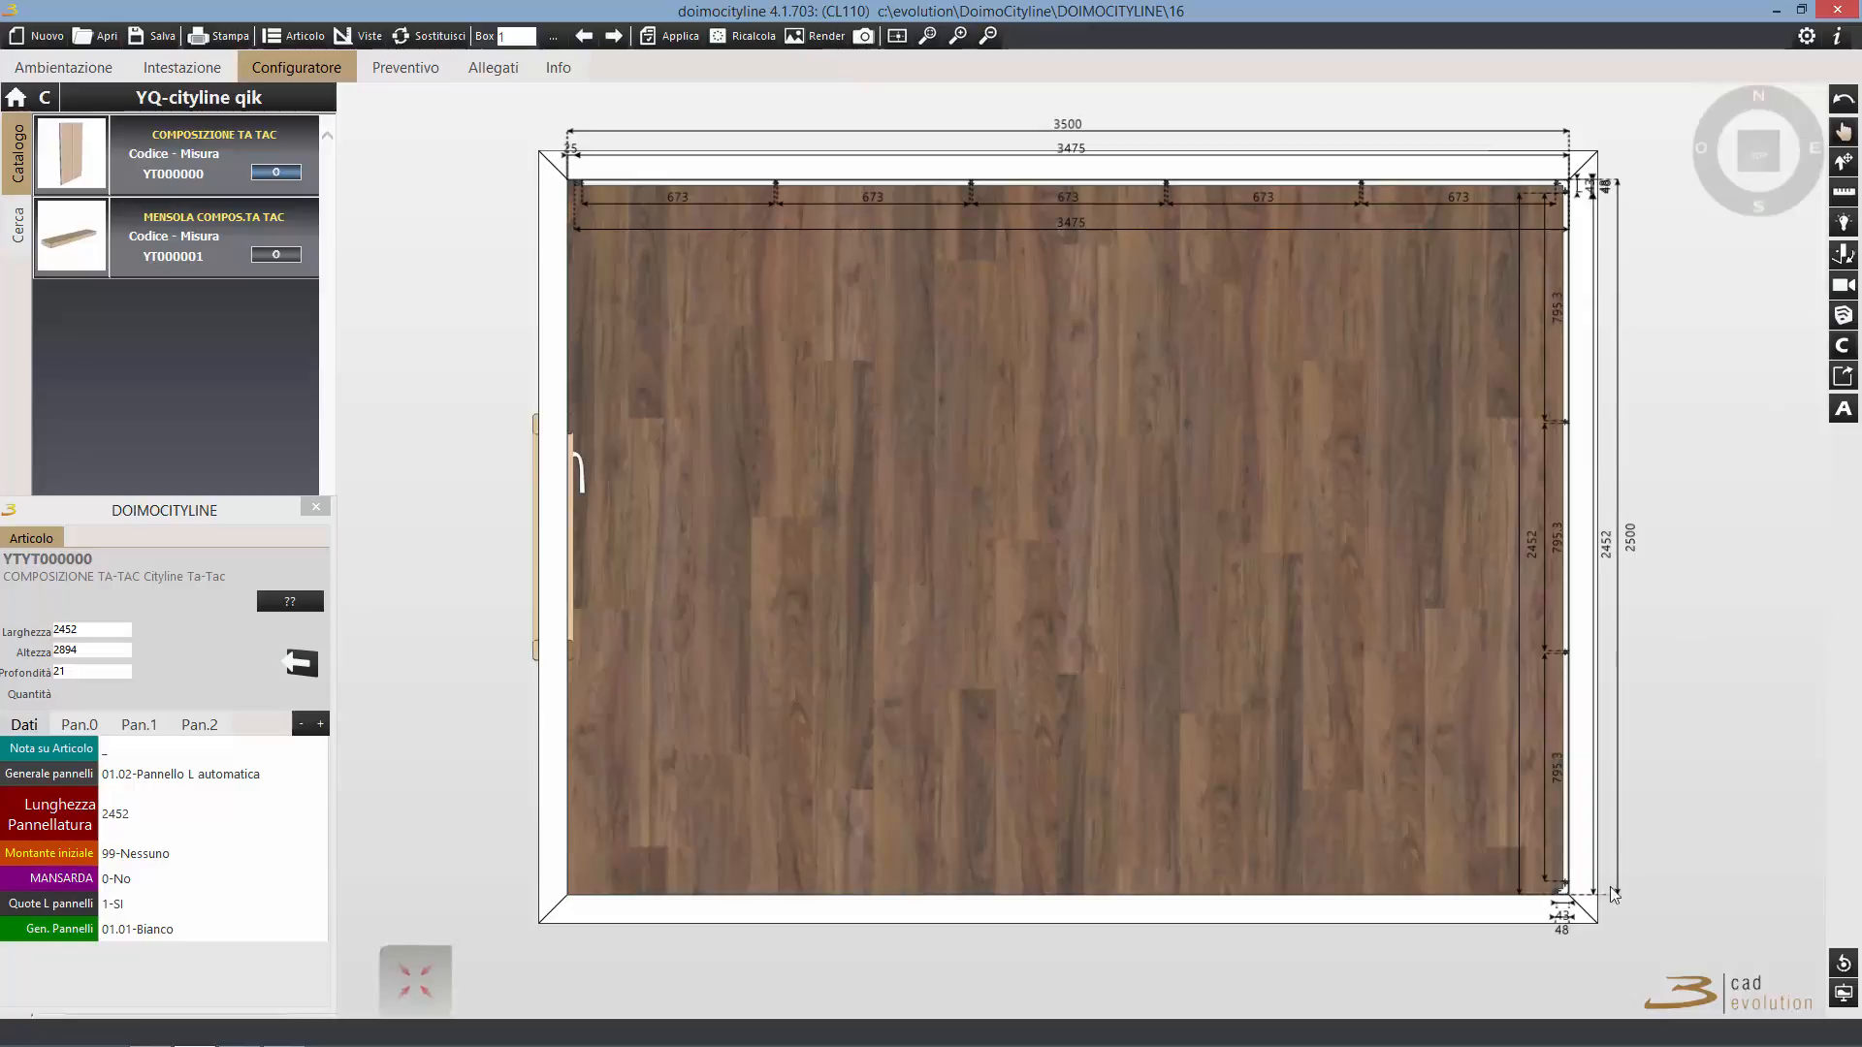
scroll(1594, 947, down, 5)
scroll(1568, 935, up, 8)
scroll(814, 470, down, 3)
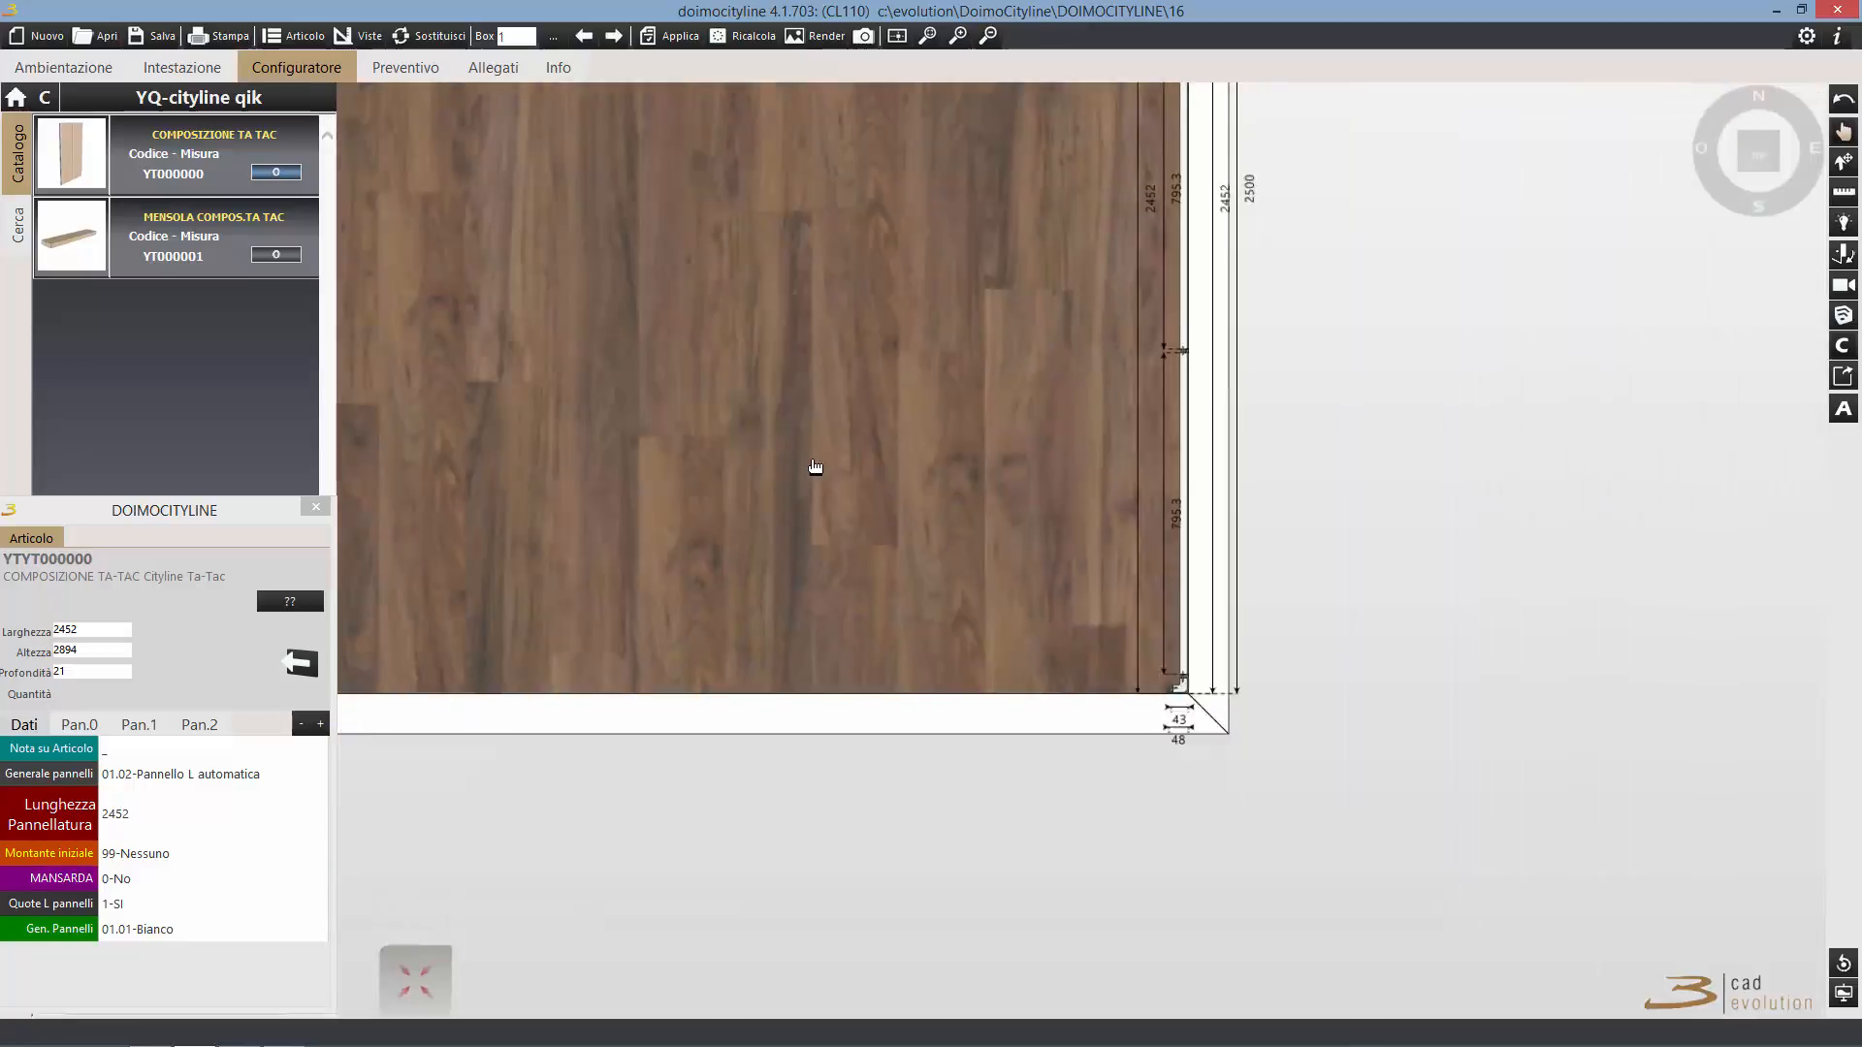
scroll(817, 467, up, 3)
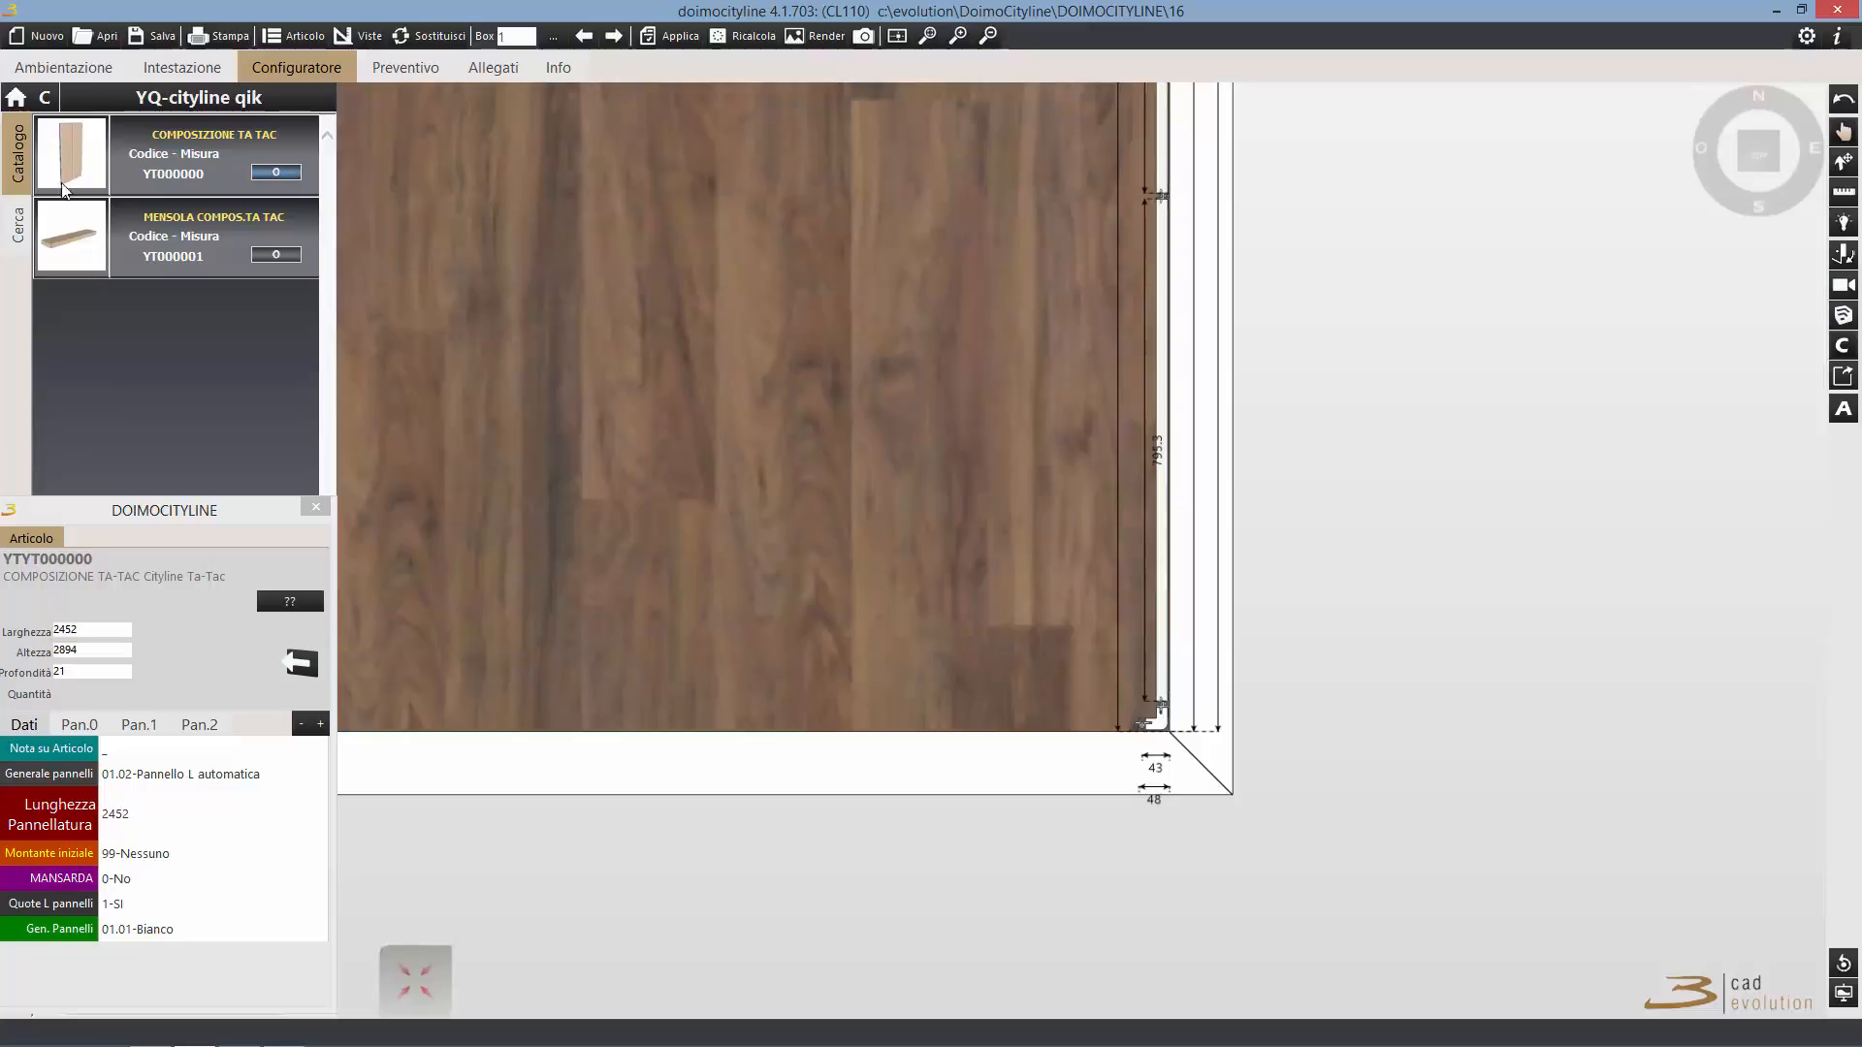
scroll(573, 387, down, 4)
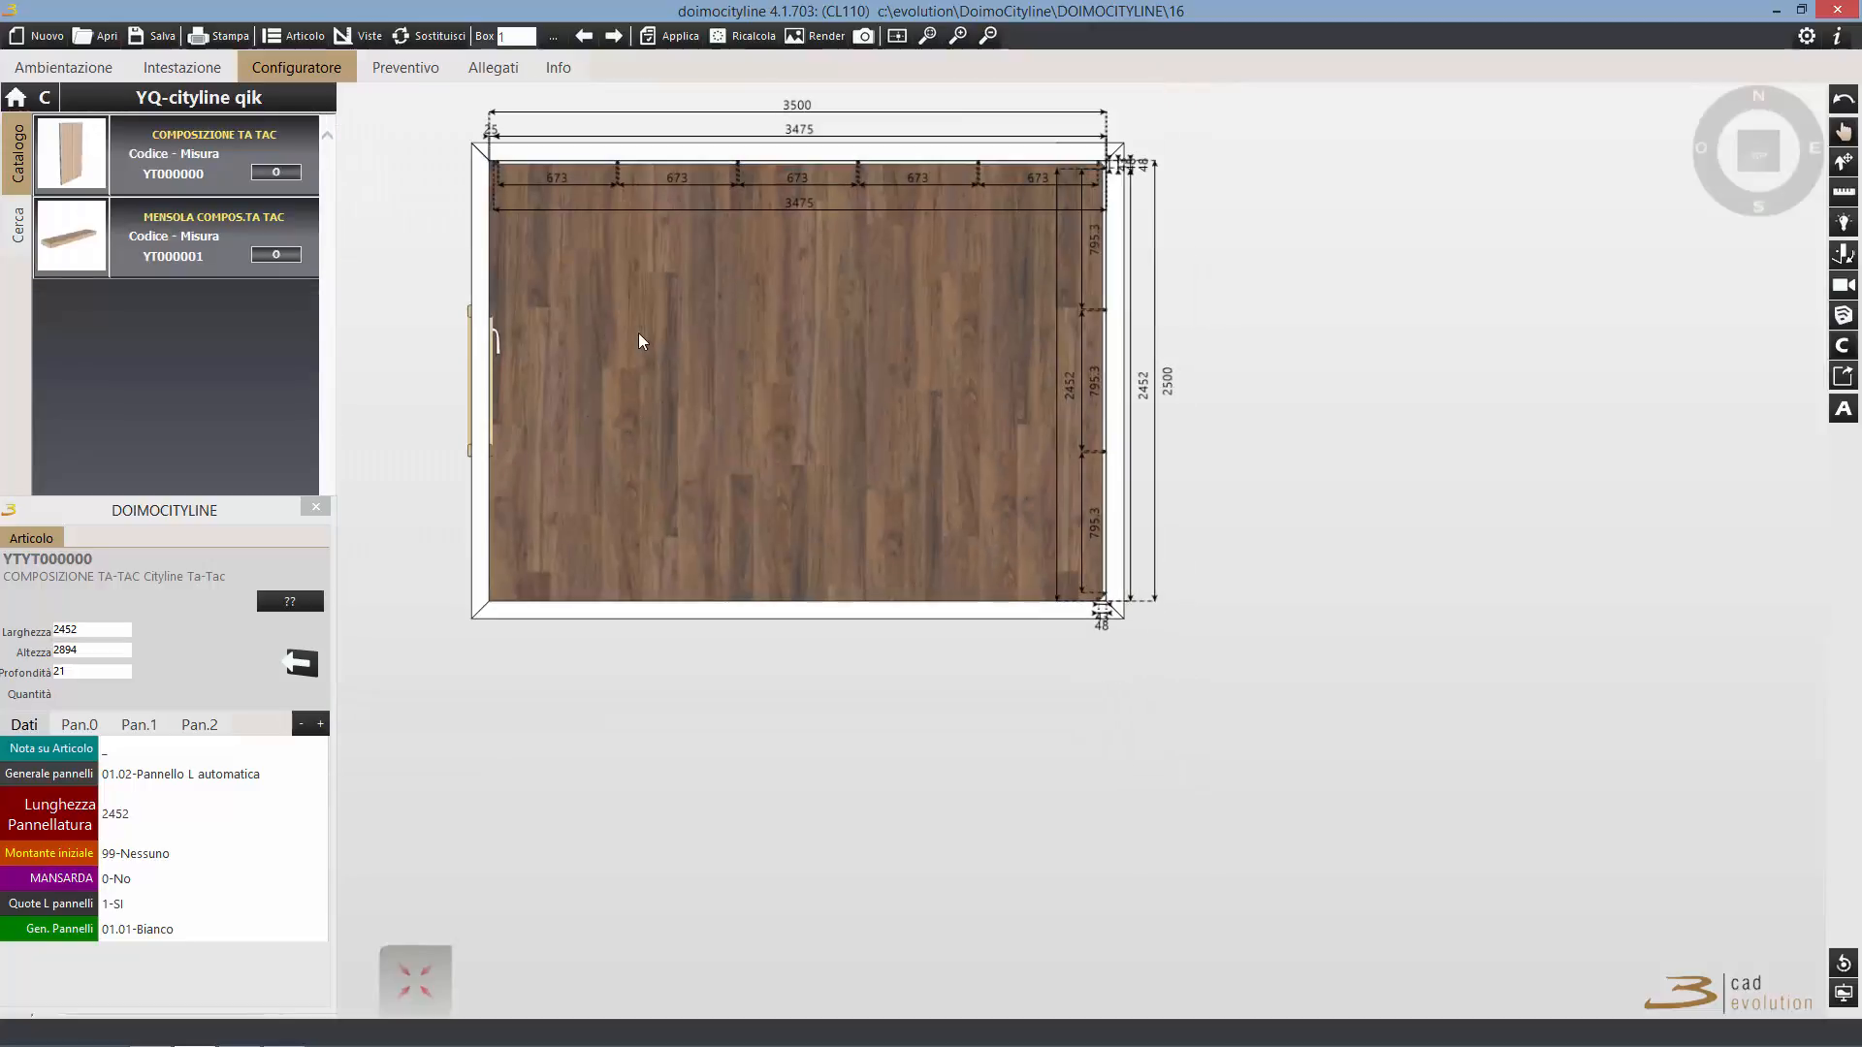
Add a third Composizione Ta Tac at the end of the second using Posiziona A Dx A 90 Gradi Davanti Ad Angolo.
middle_drag(638, 339, 991, 517)
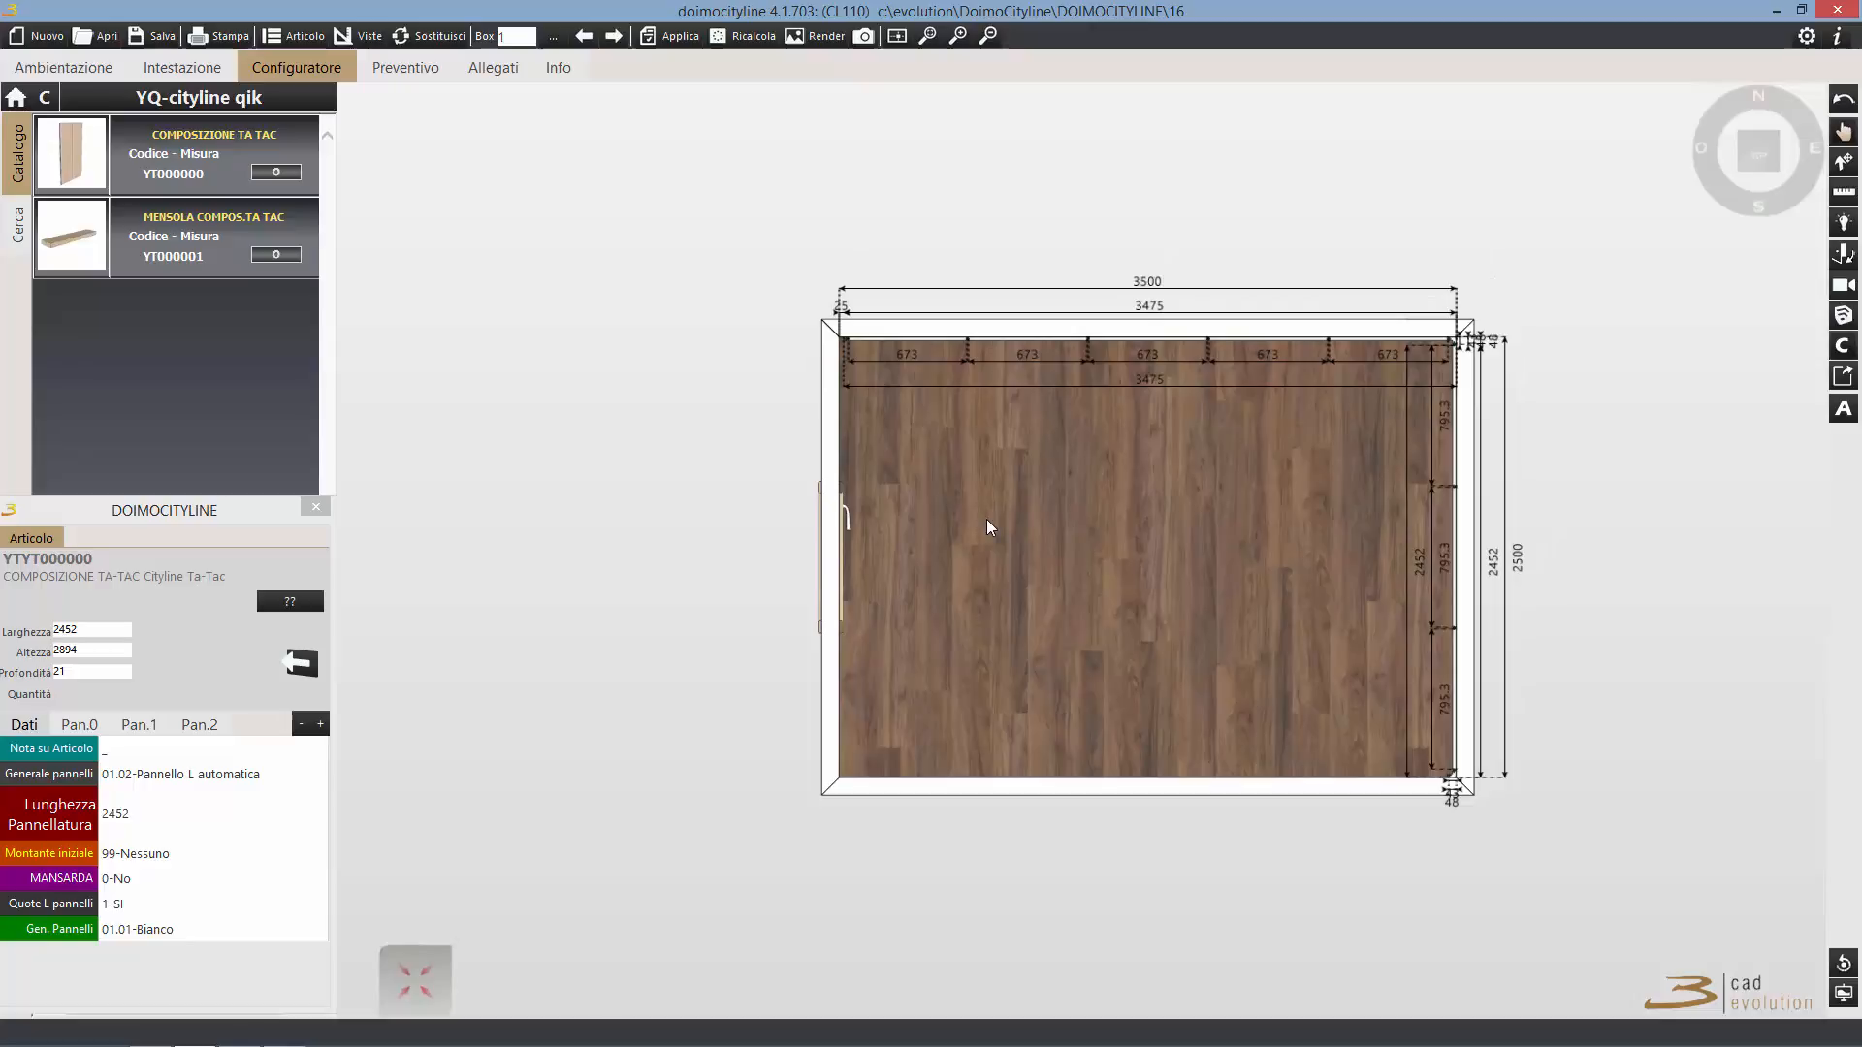
middle_drag(1012, 671, 1176, 440)
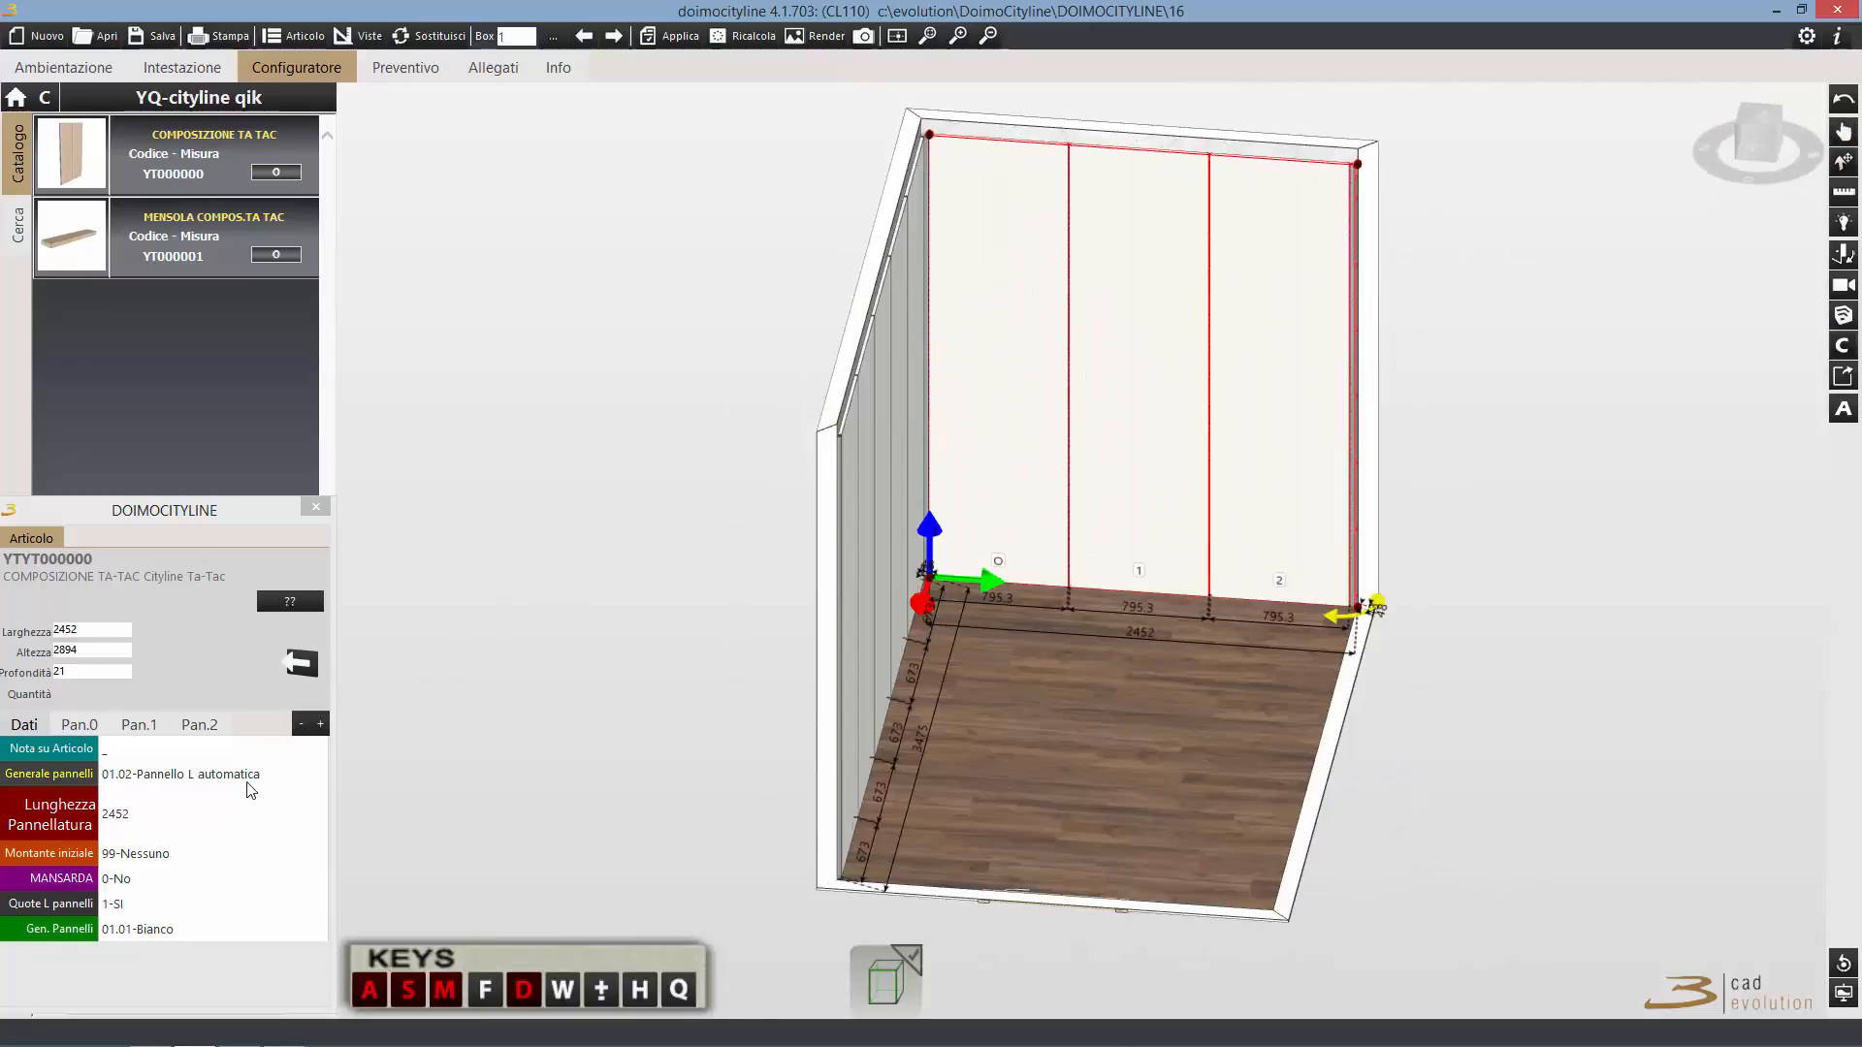
click(265, 175)
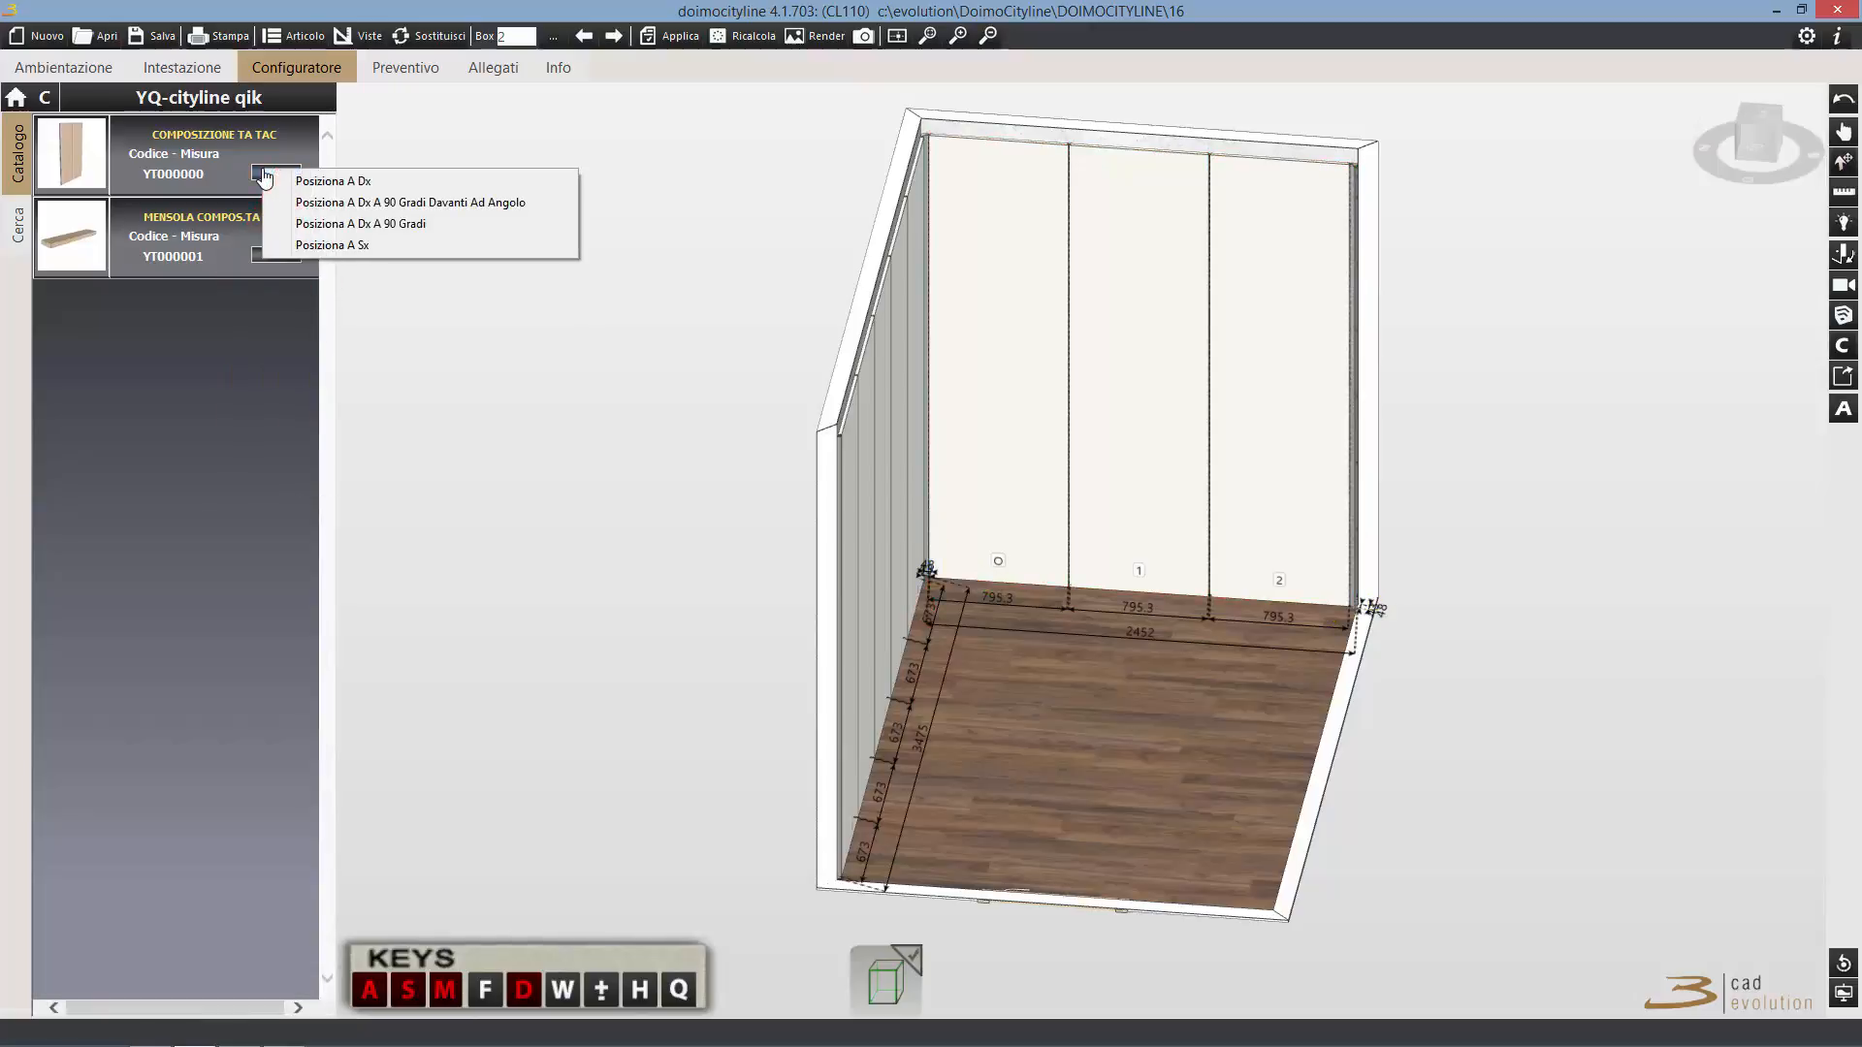
click(324, 203)
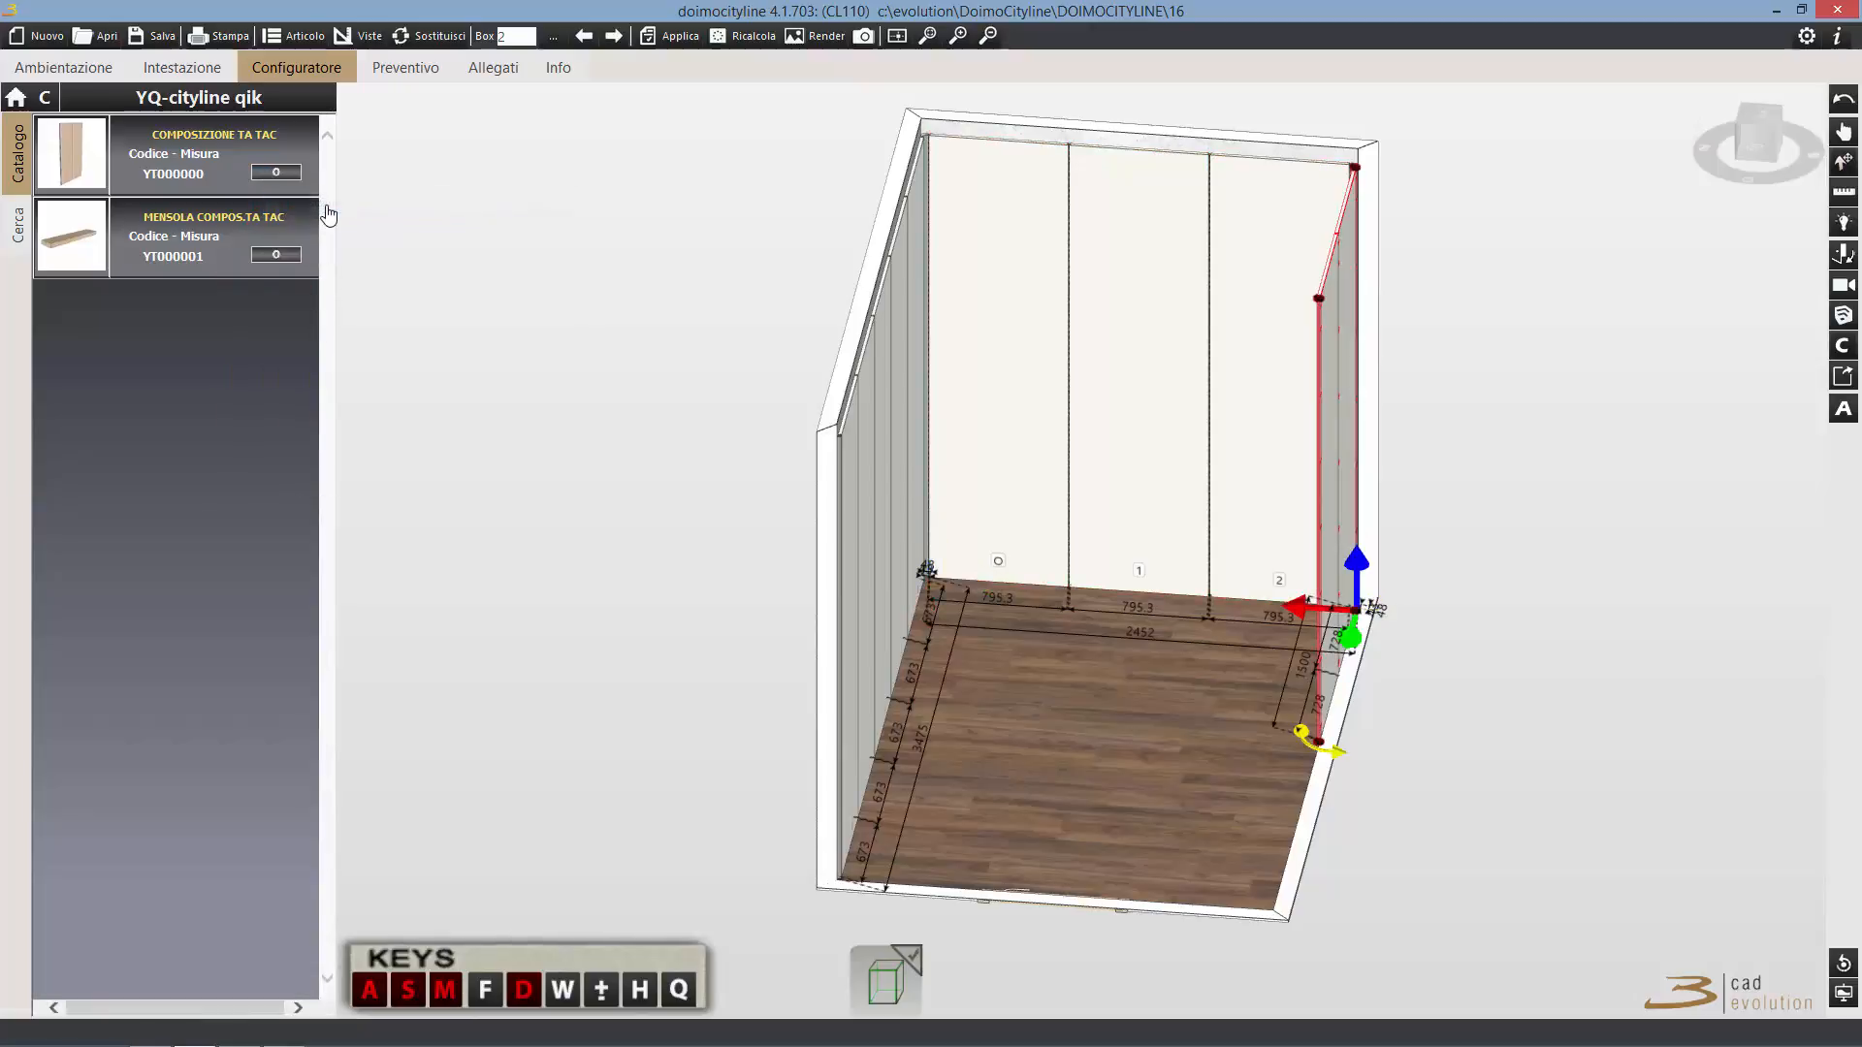
Set the third composition's Lunghezza Pannellatura to 3500-48-25 mm.
click(1850, 133)
drag(722, 336, 1230, 398)
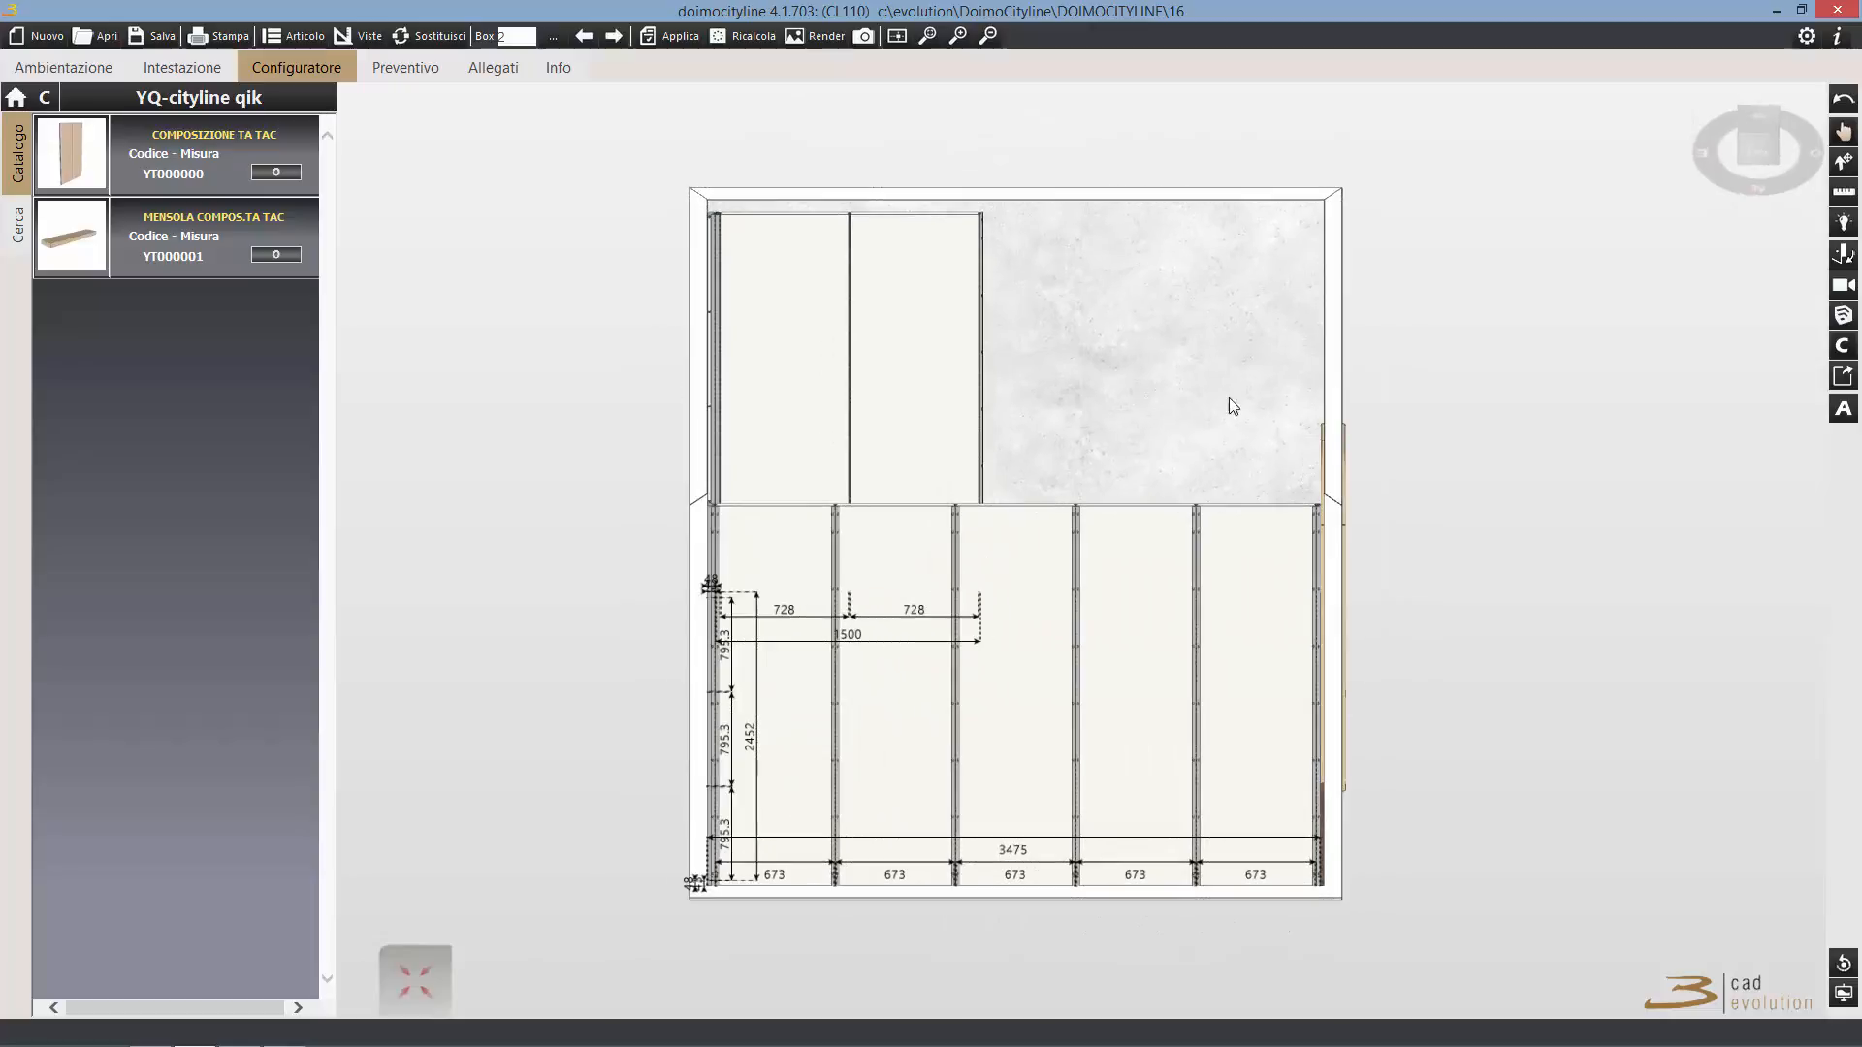
click(1841, 162)
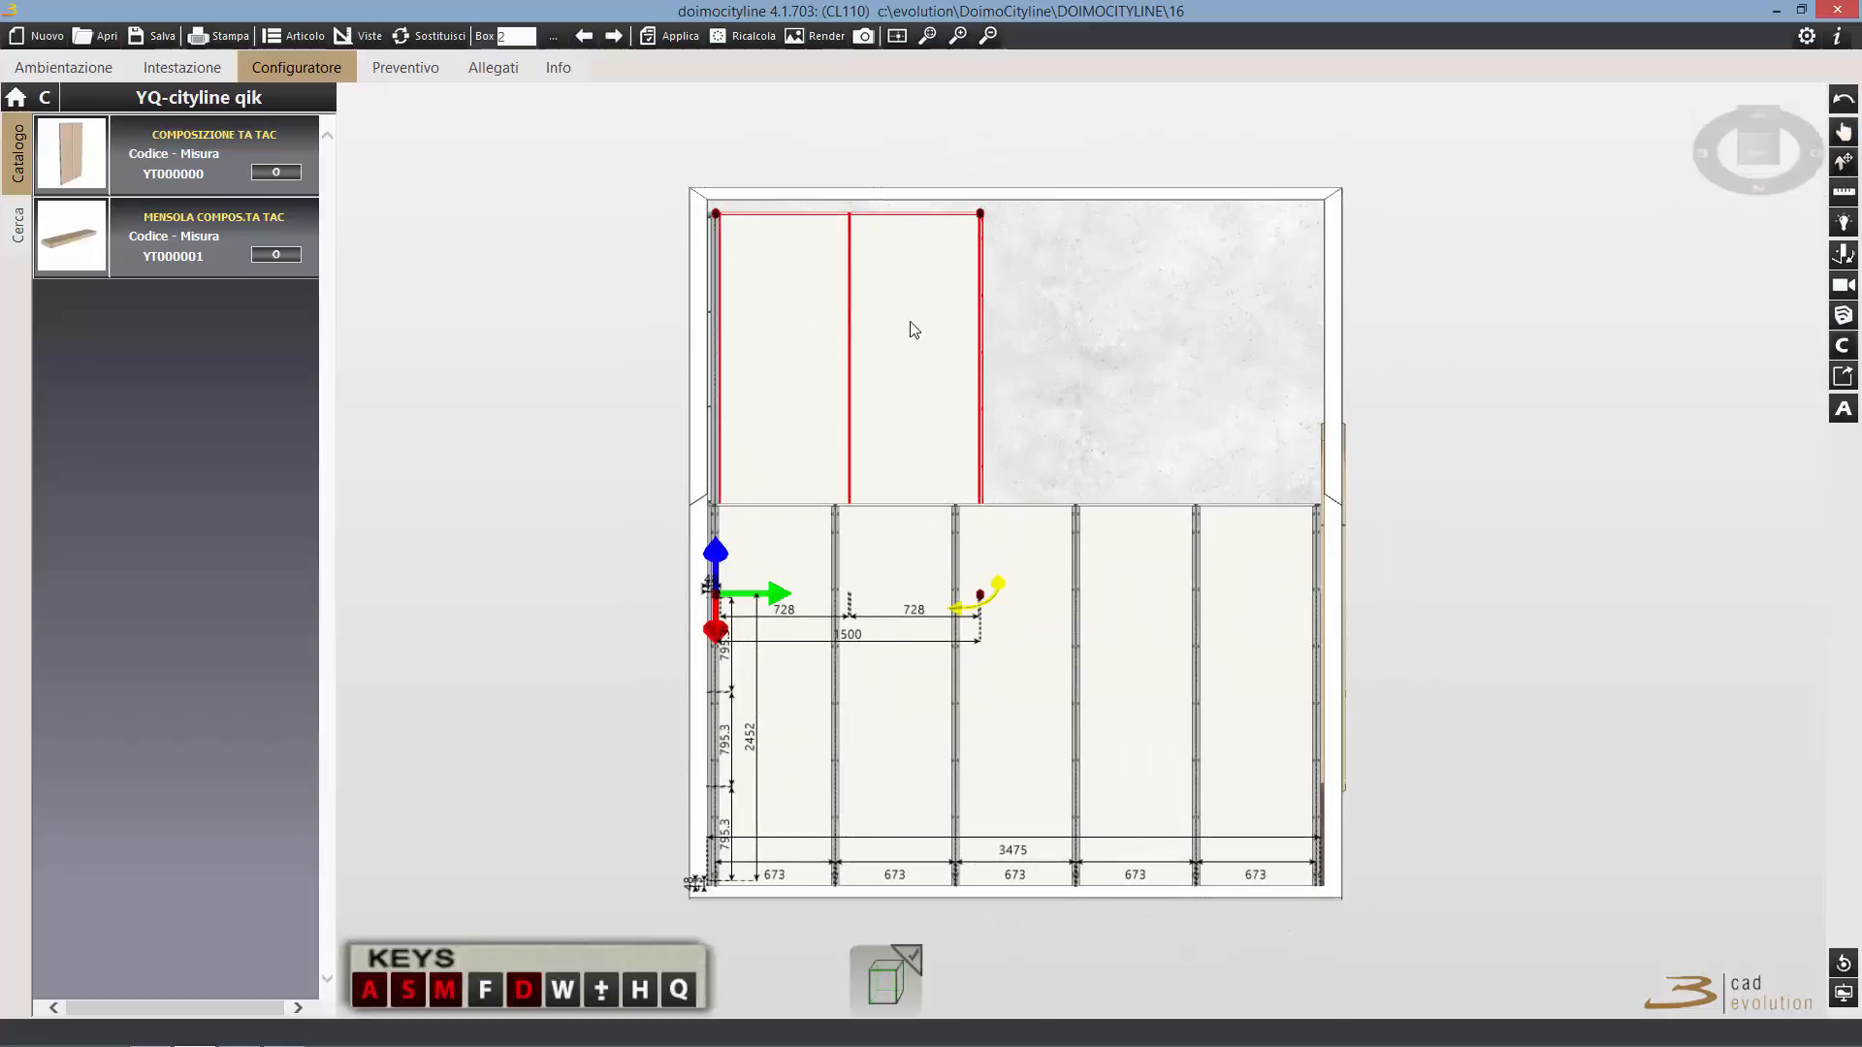
double_click(820, 303)
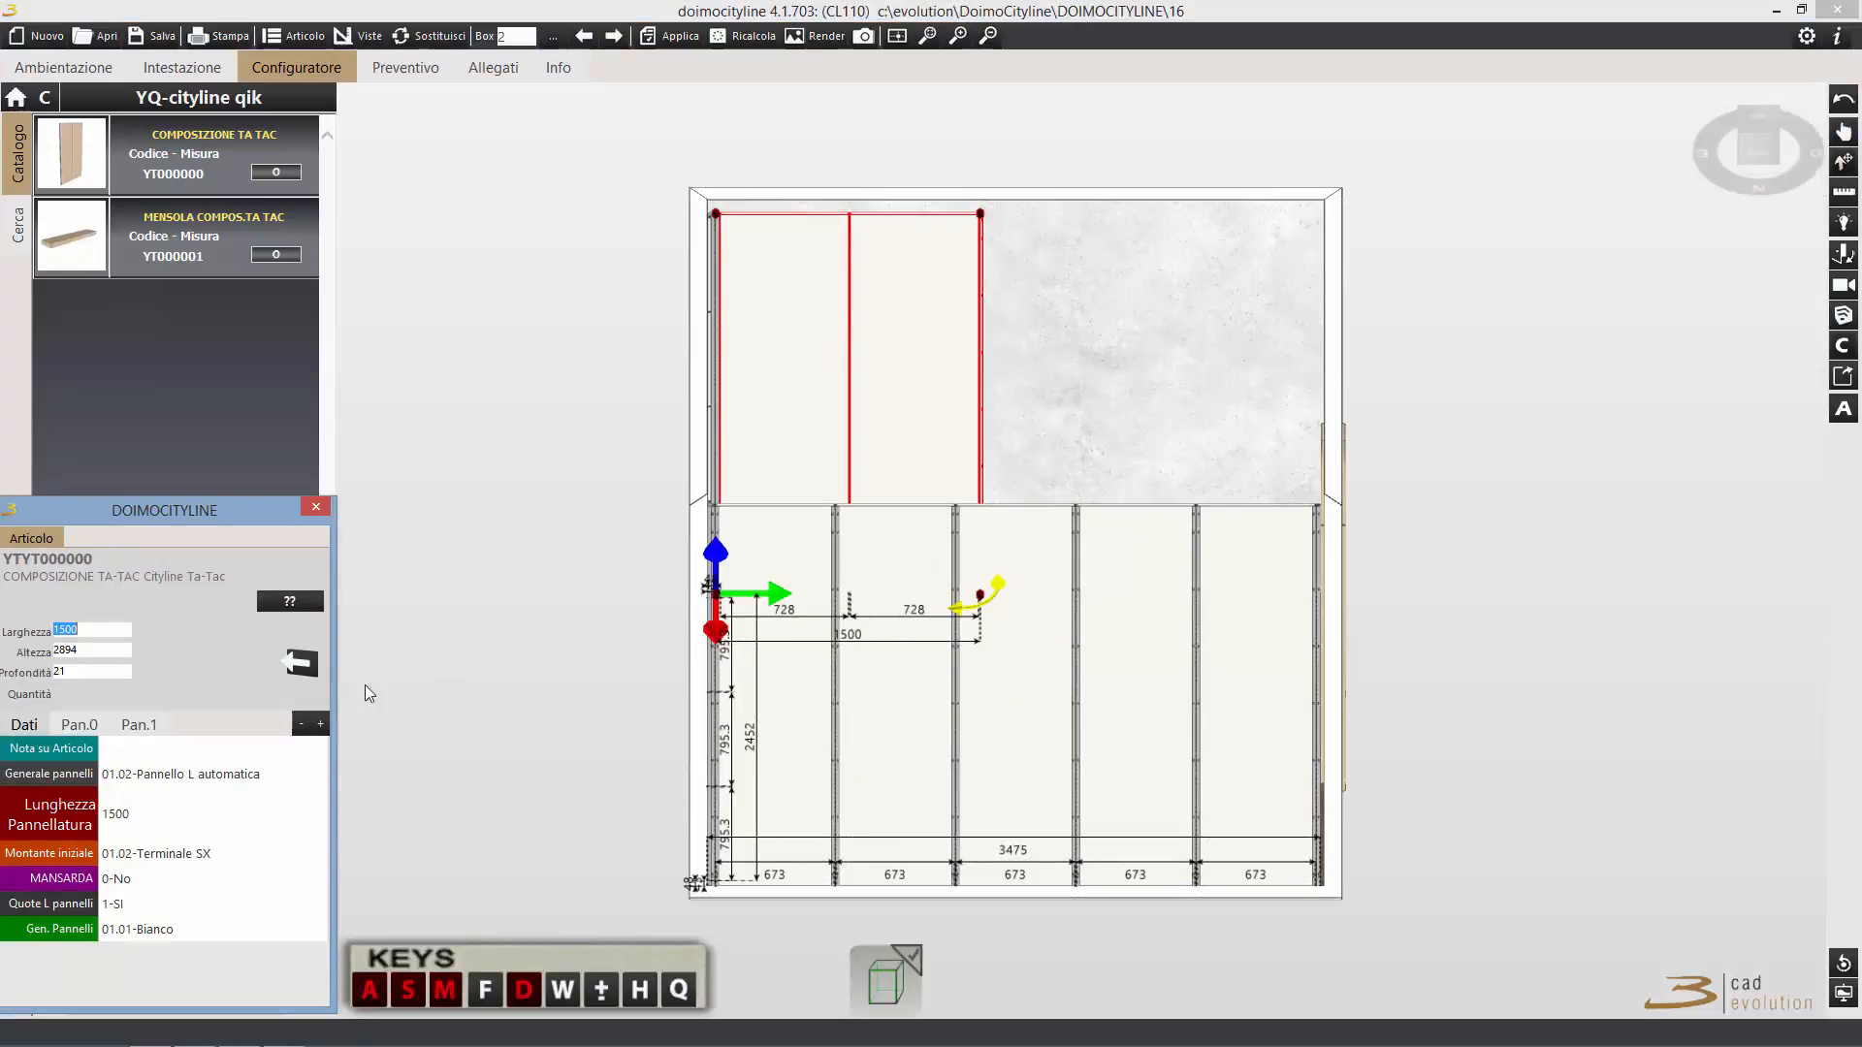
click(137, 826)
text(35)
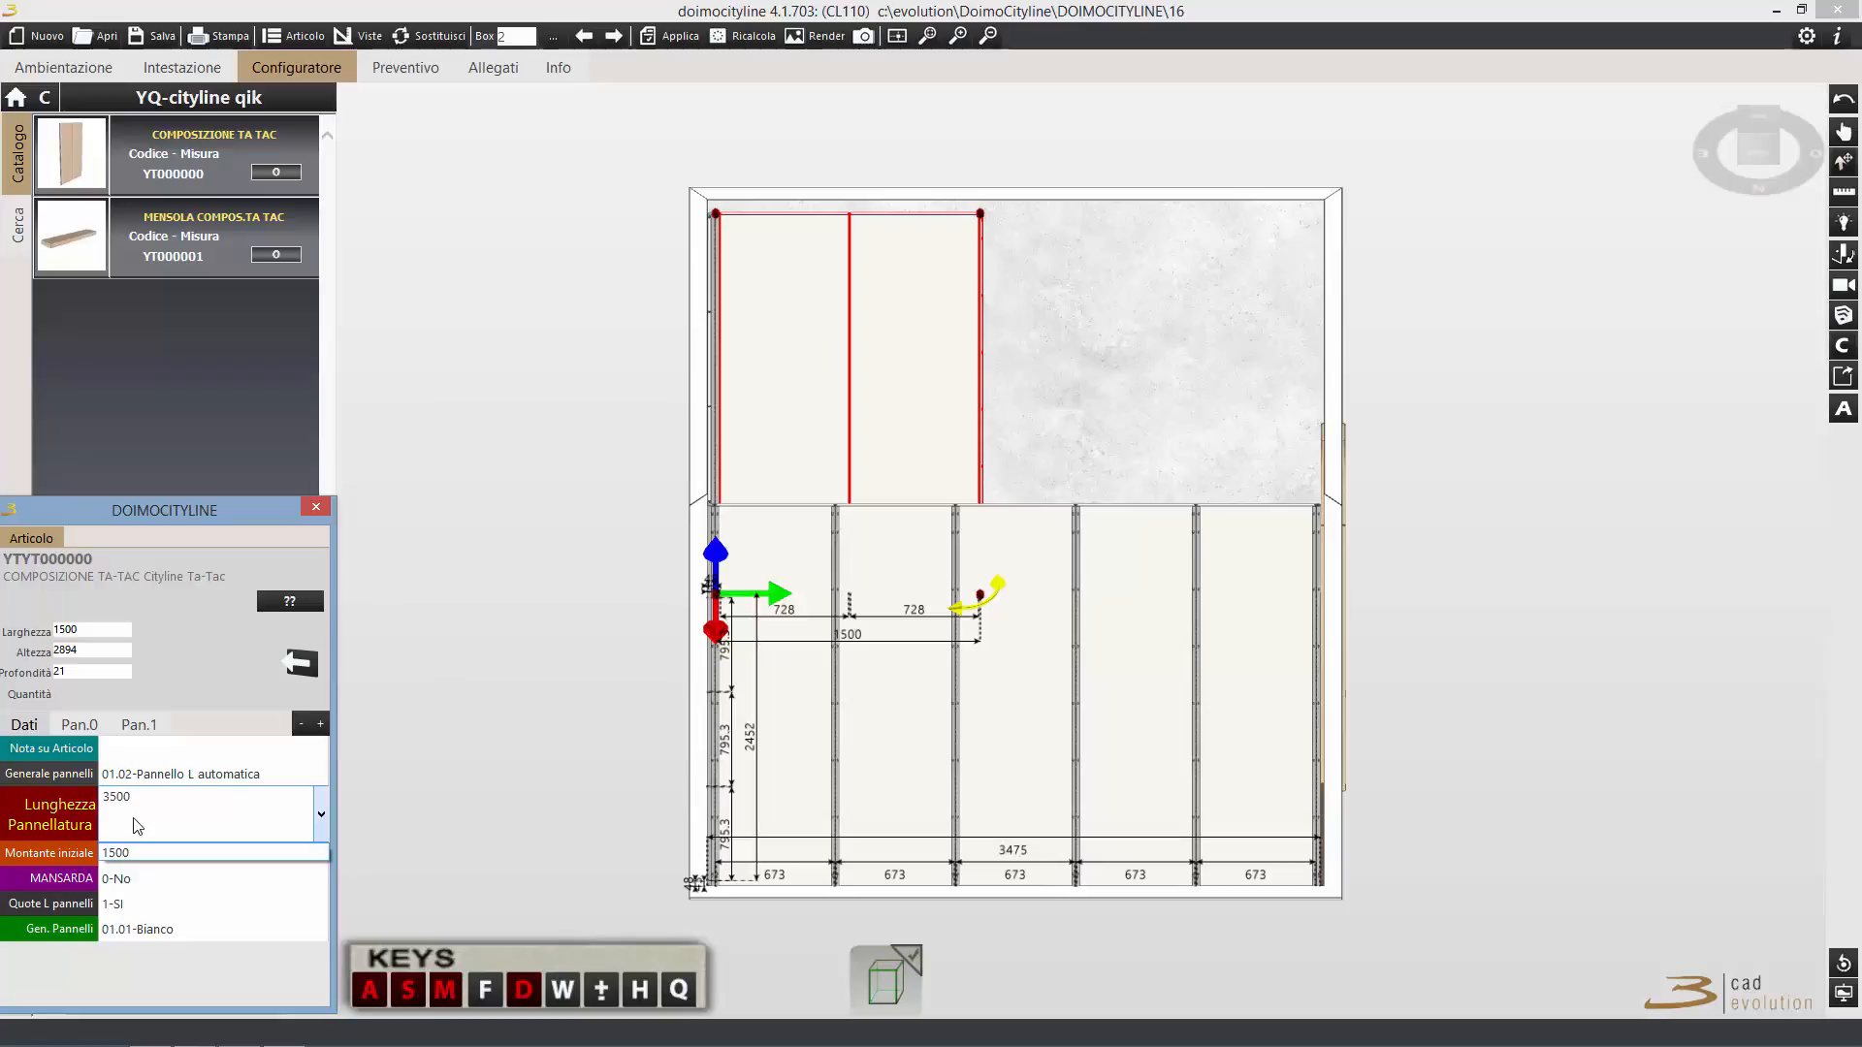
text(00-48-25)
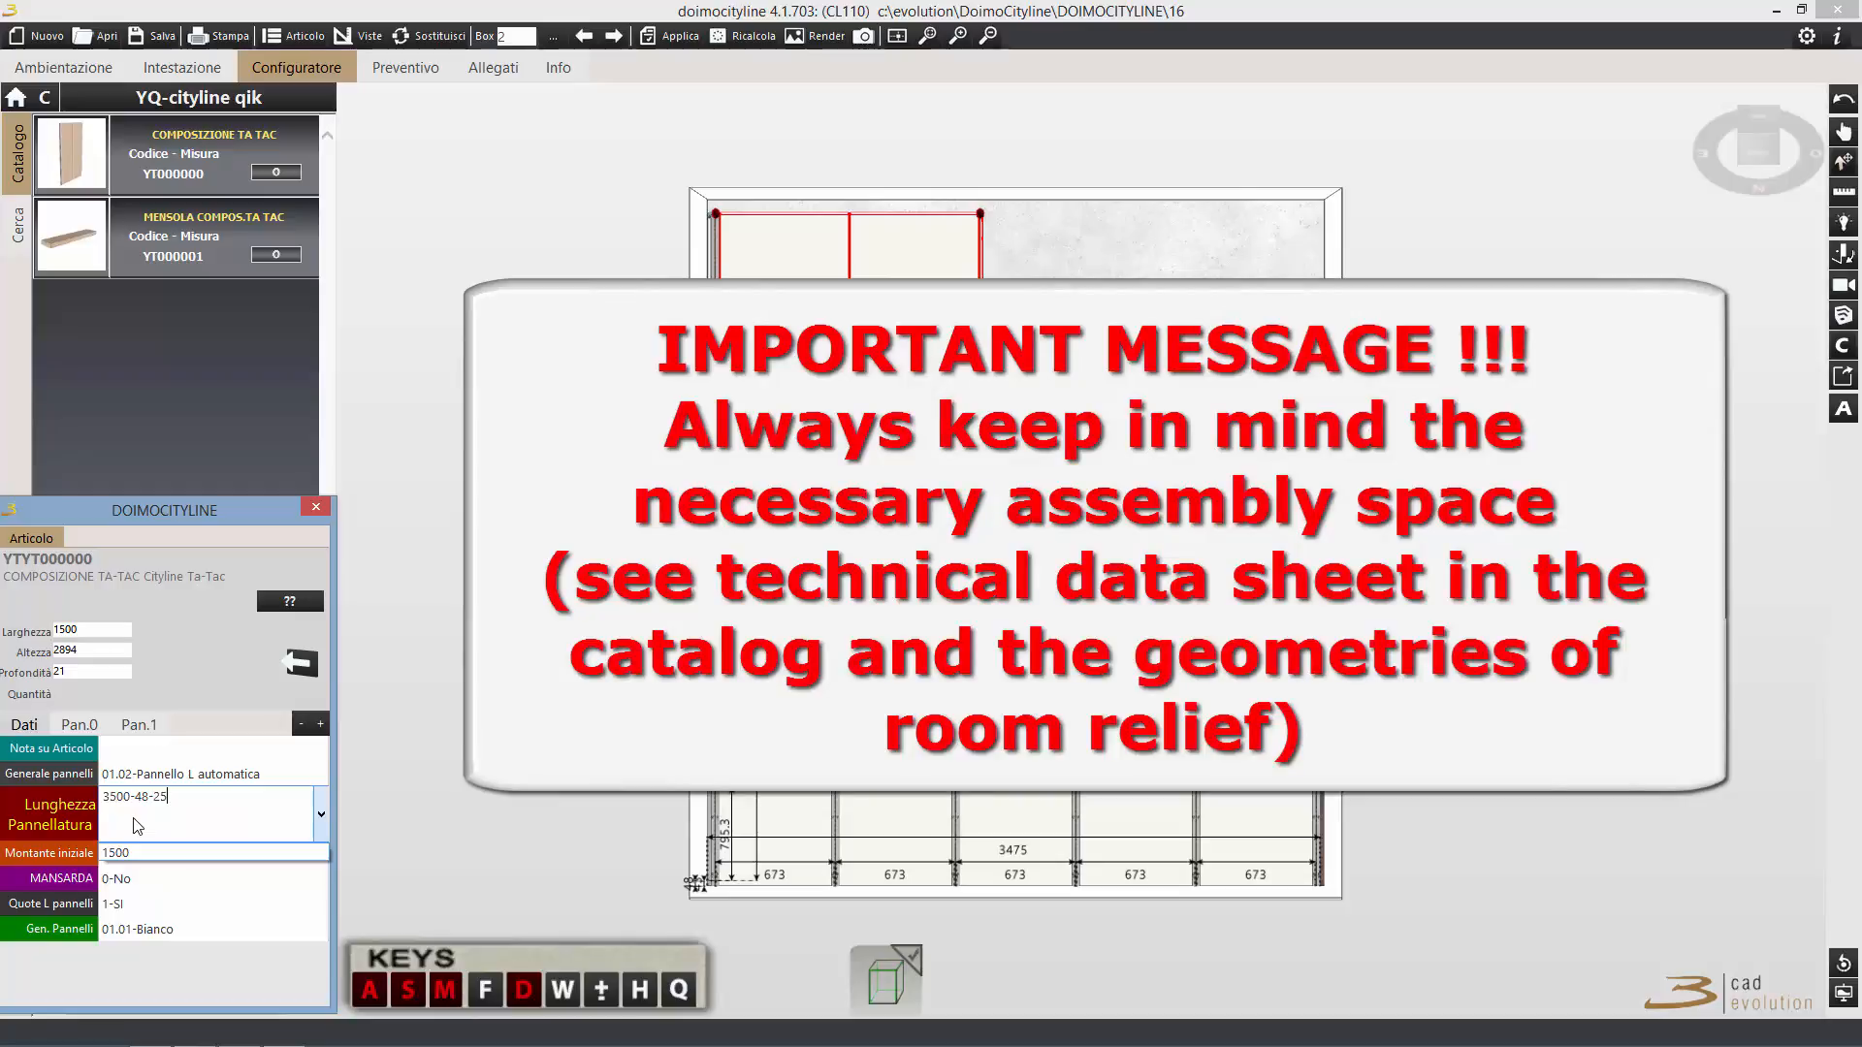
key(Return)
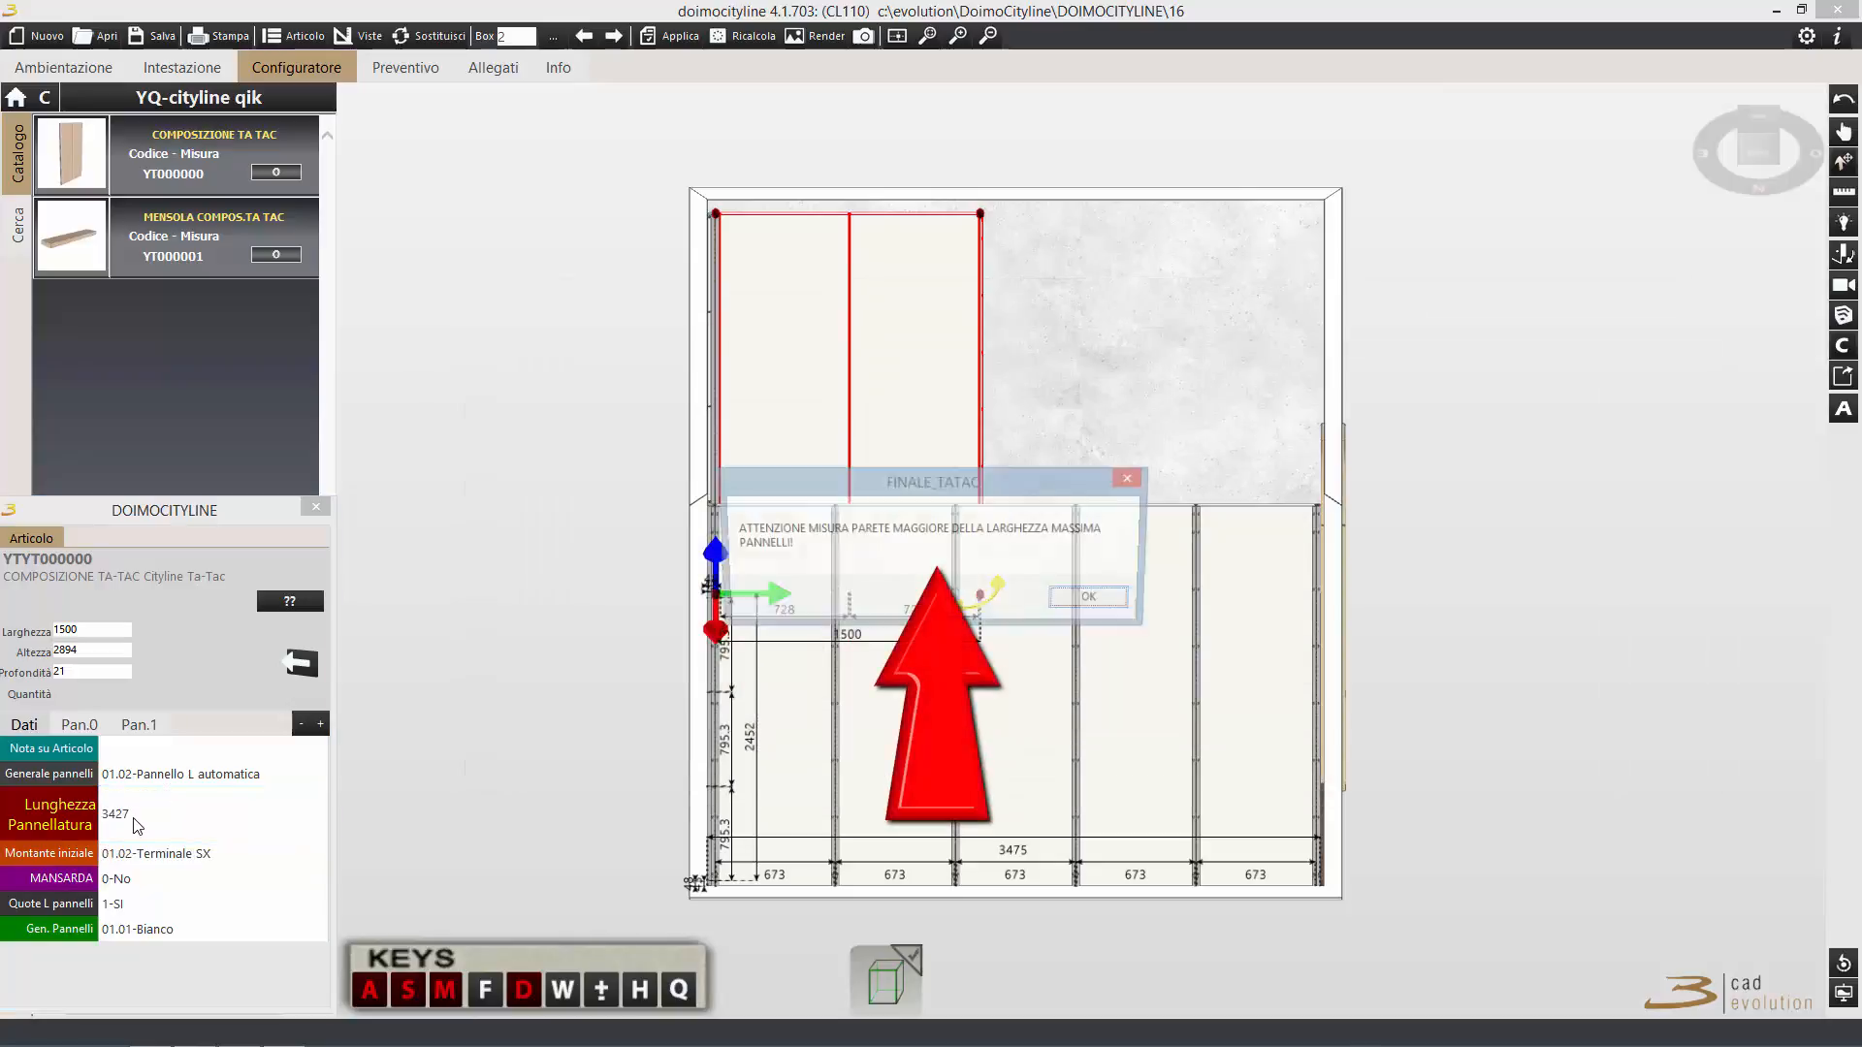
key(Return)
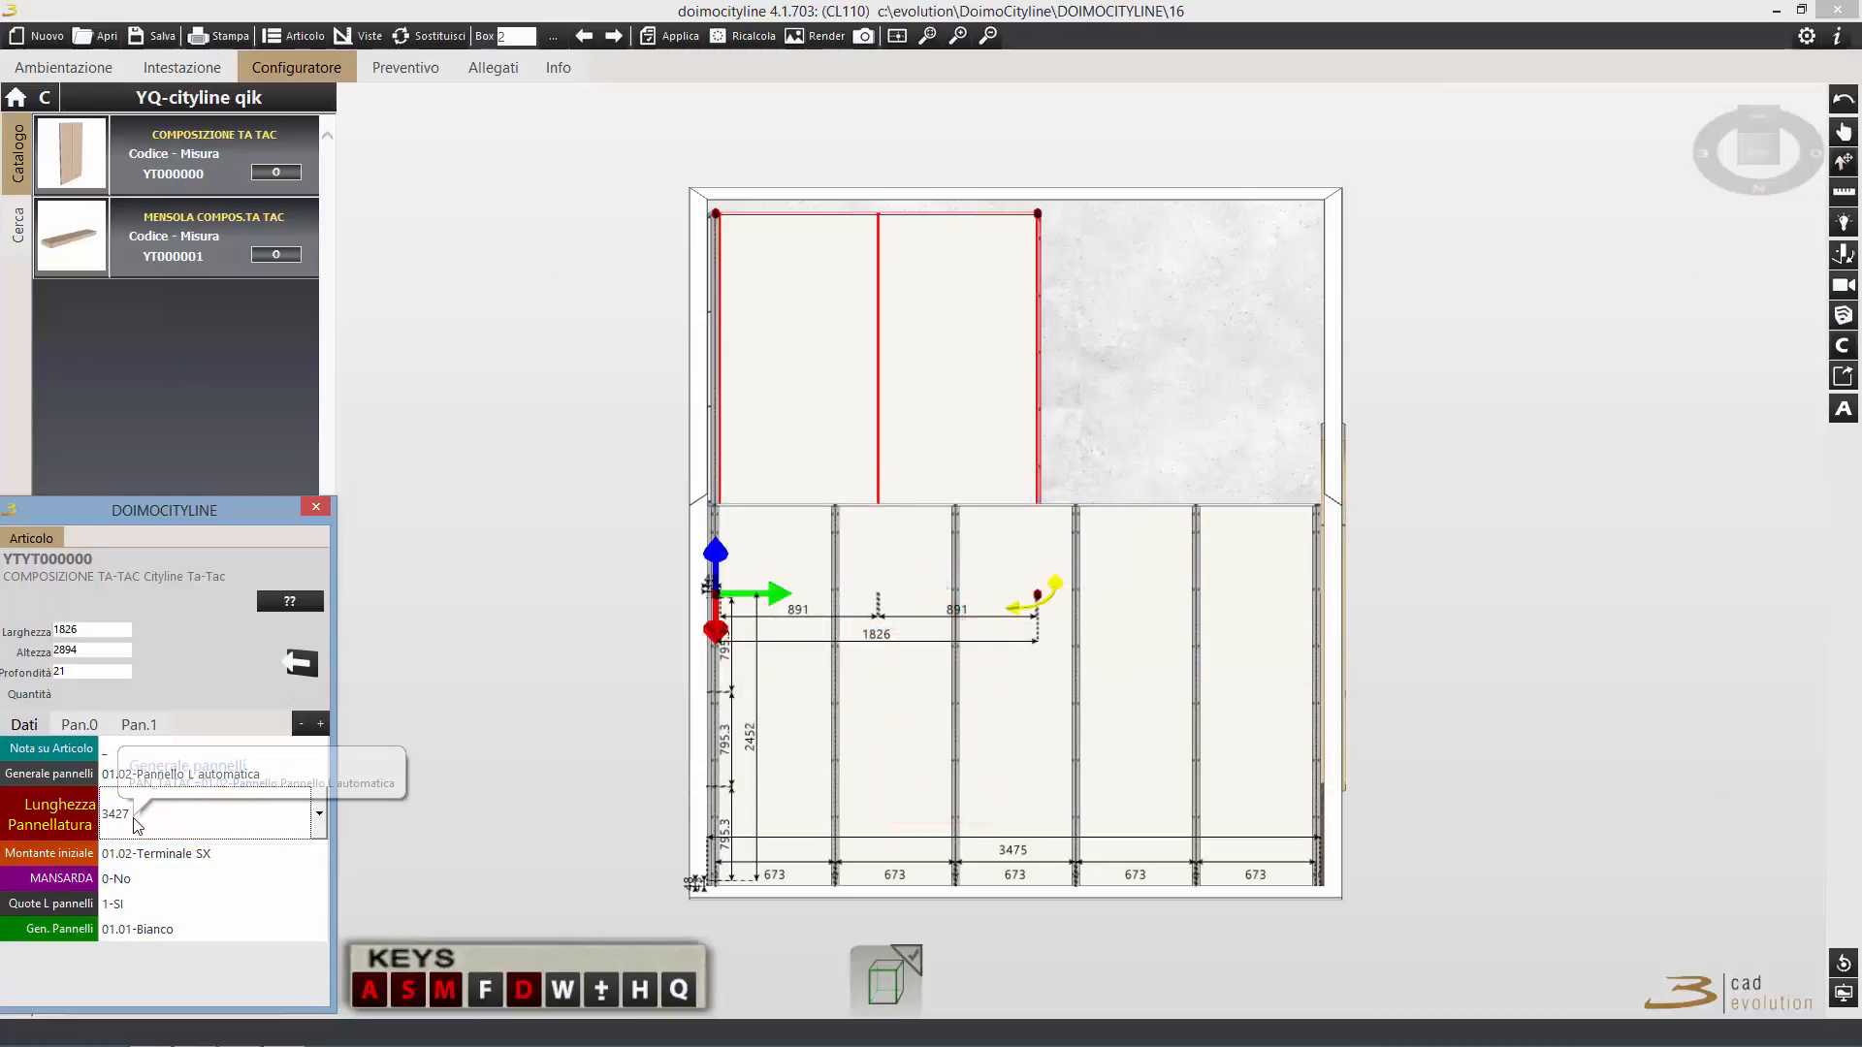
Add panels to the third composition until it has five panels spanning the wall.
click(322, 723)
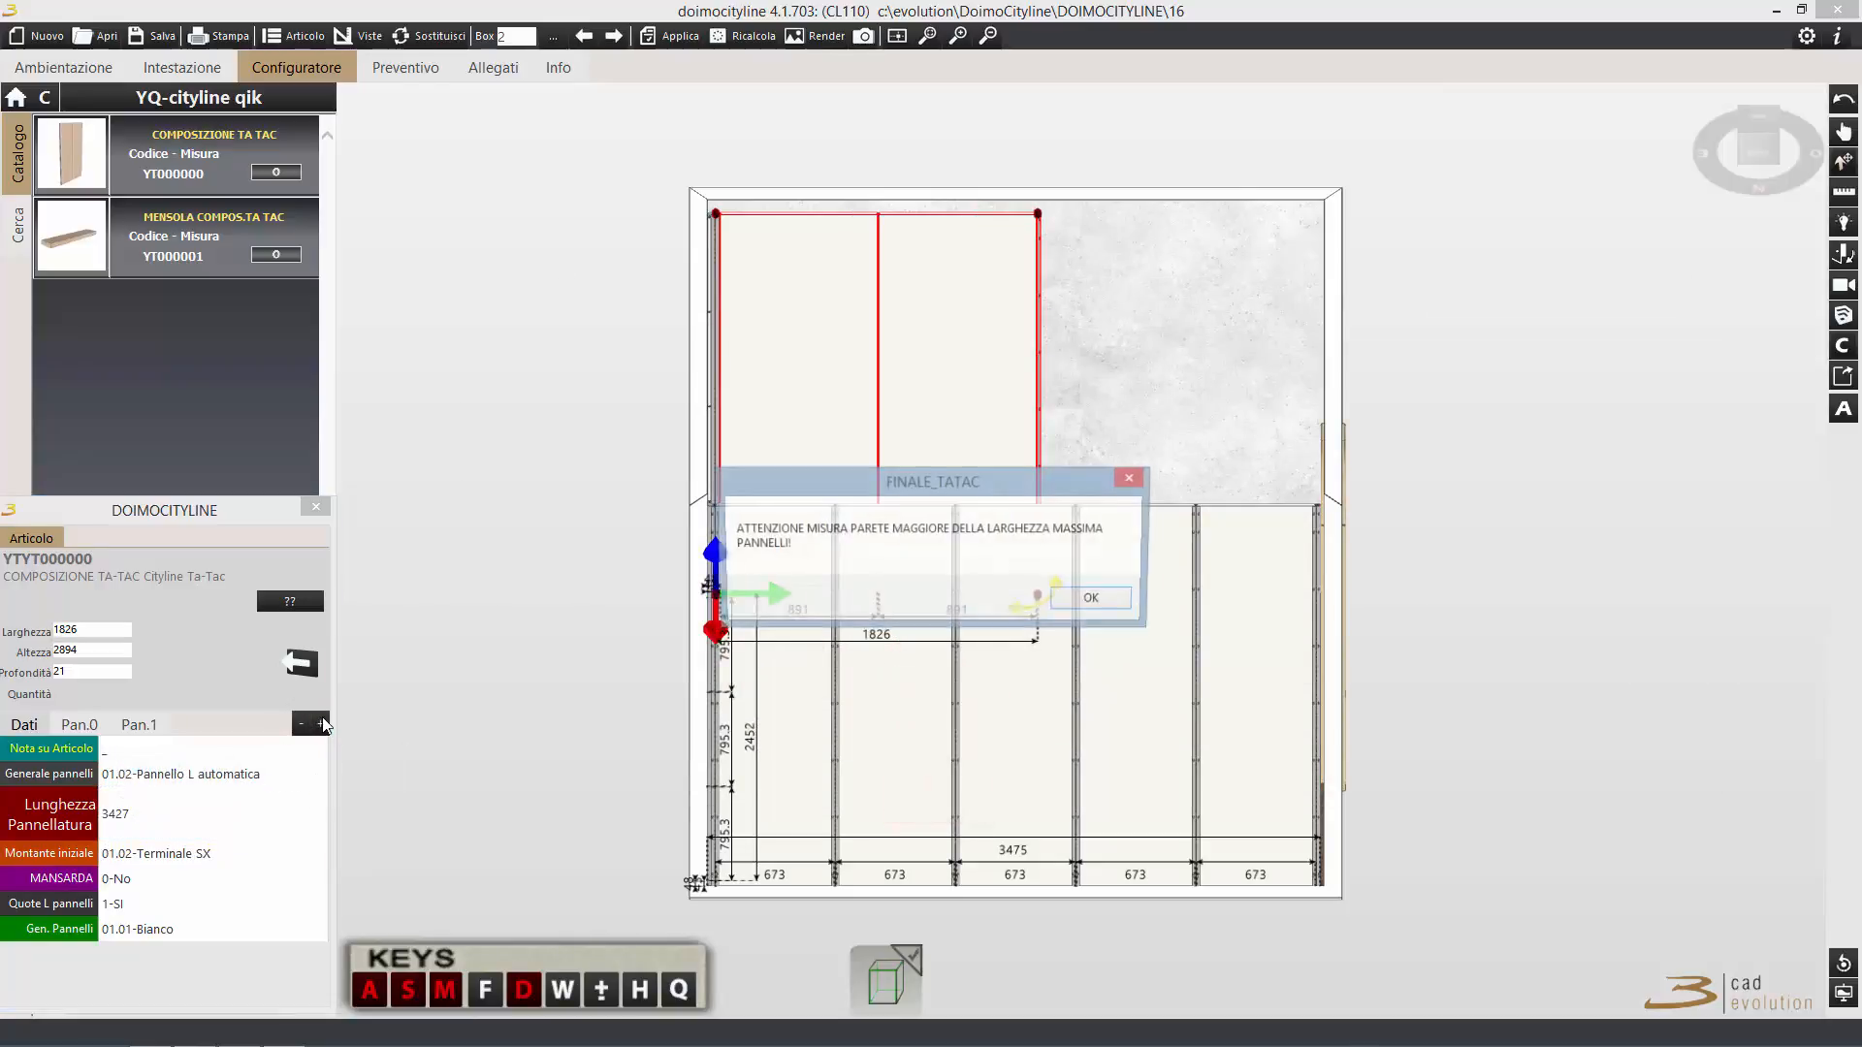
key(Return)
click(322, 724)
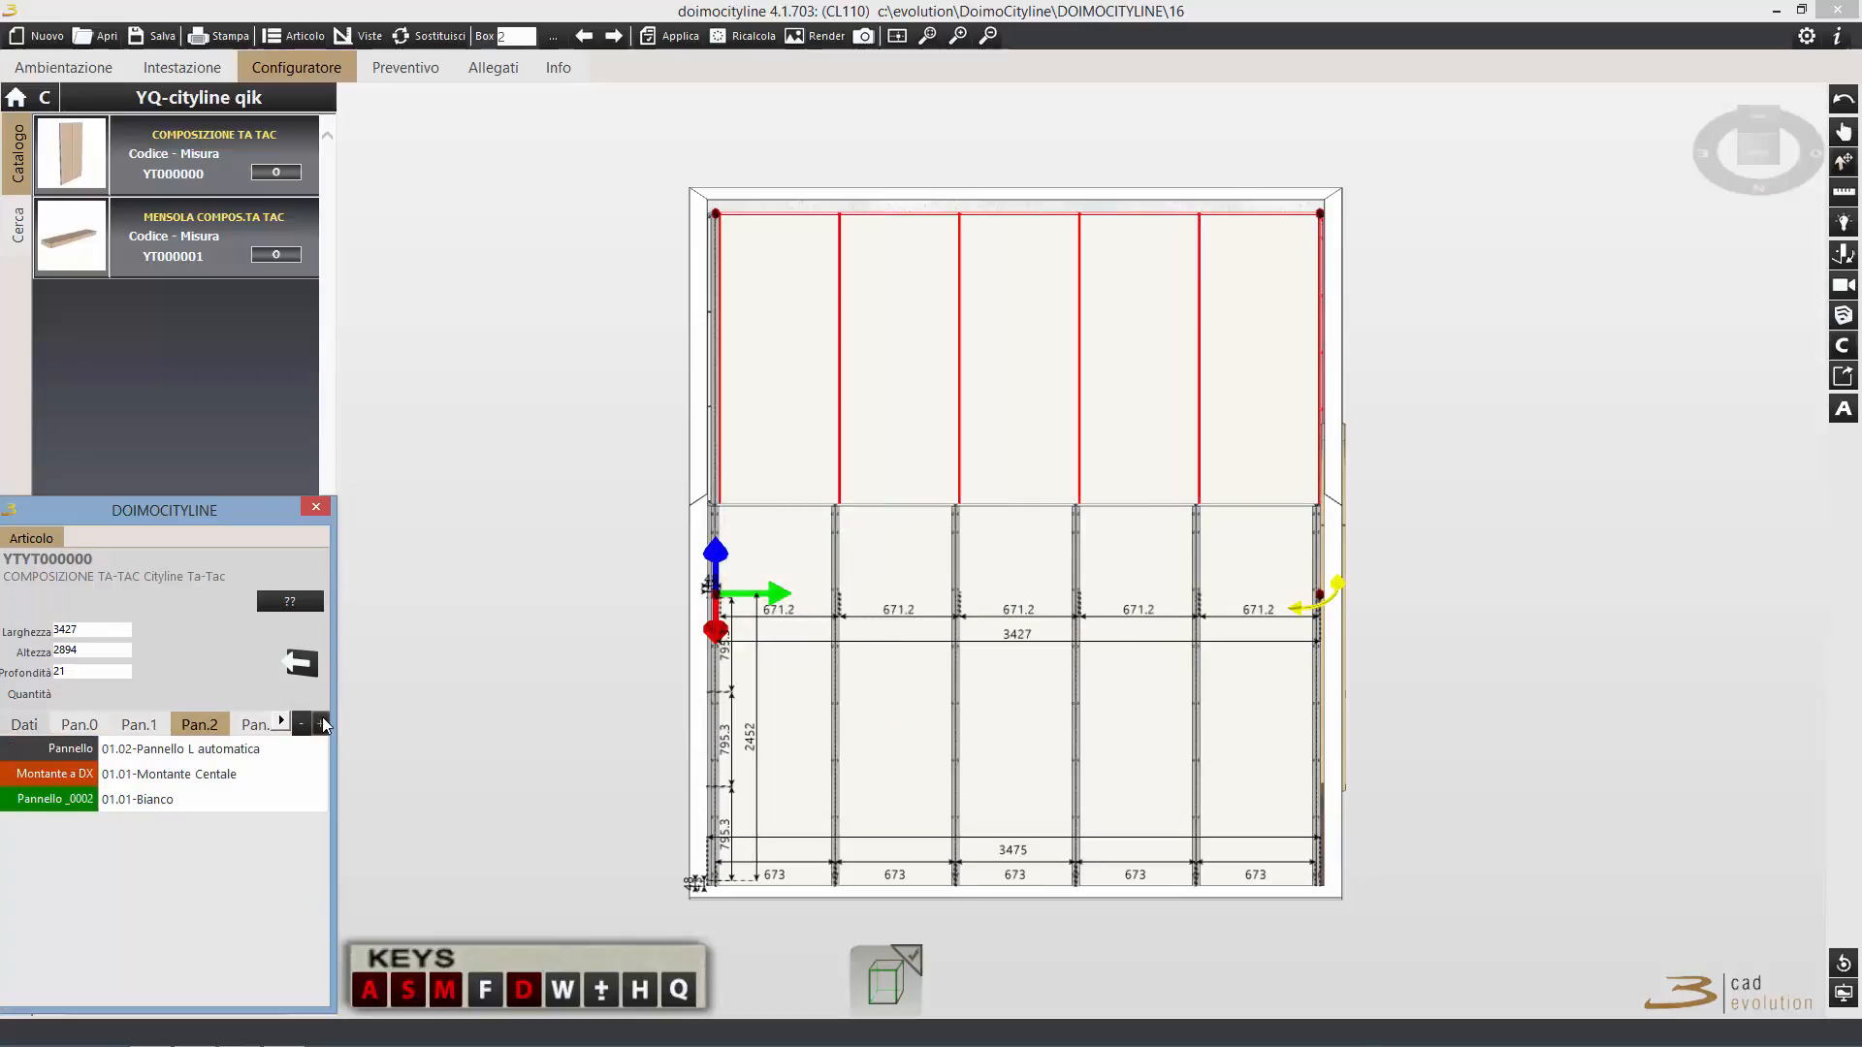
Set the third composition's initial upright (Montante iniziale) to 99-Nessuno.
click(85, 727)
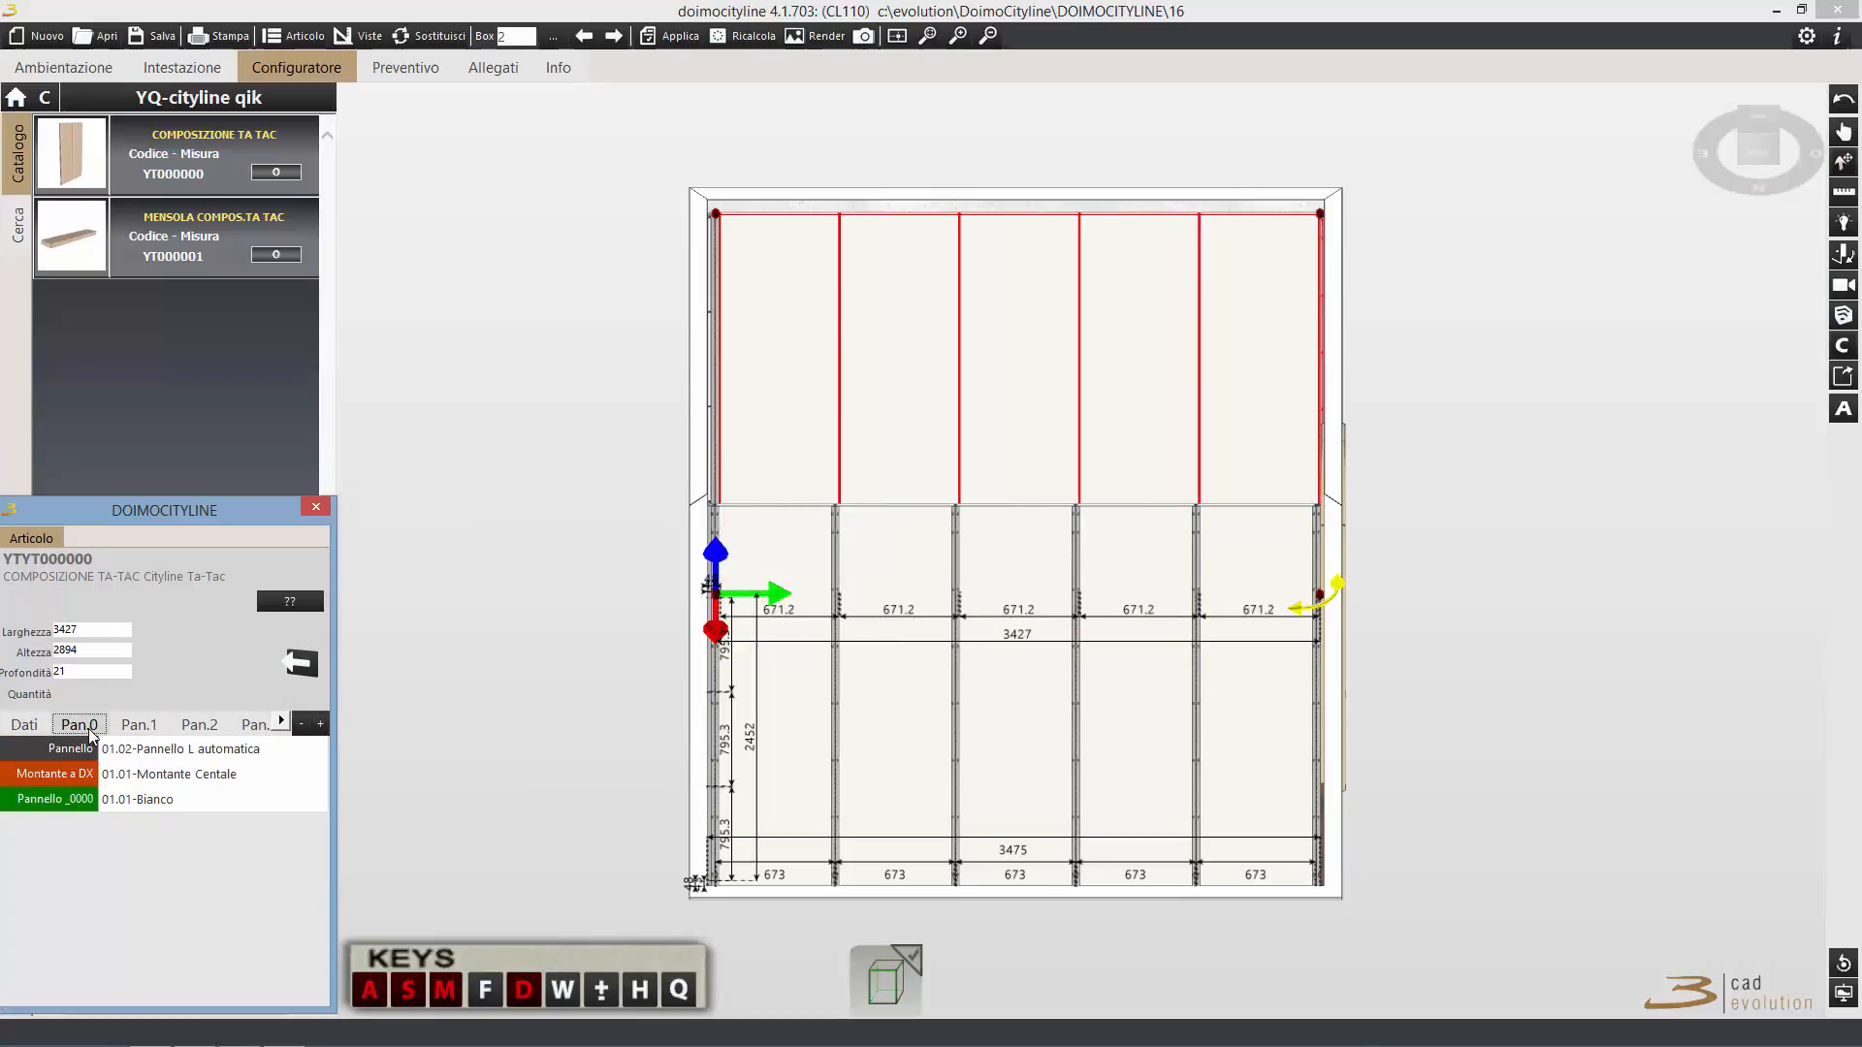
click(50, 731)
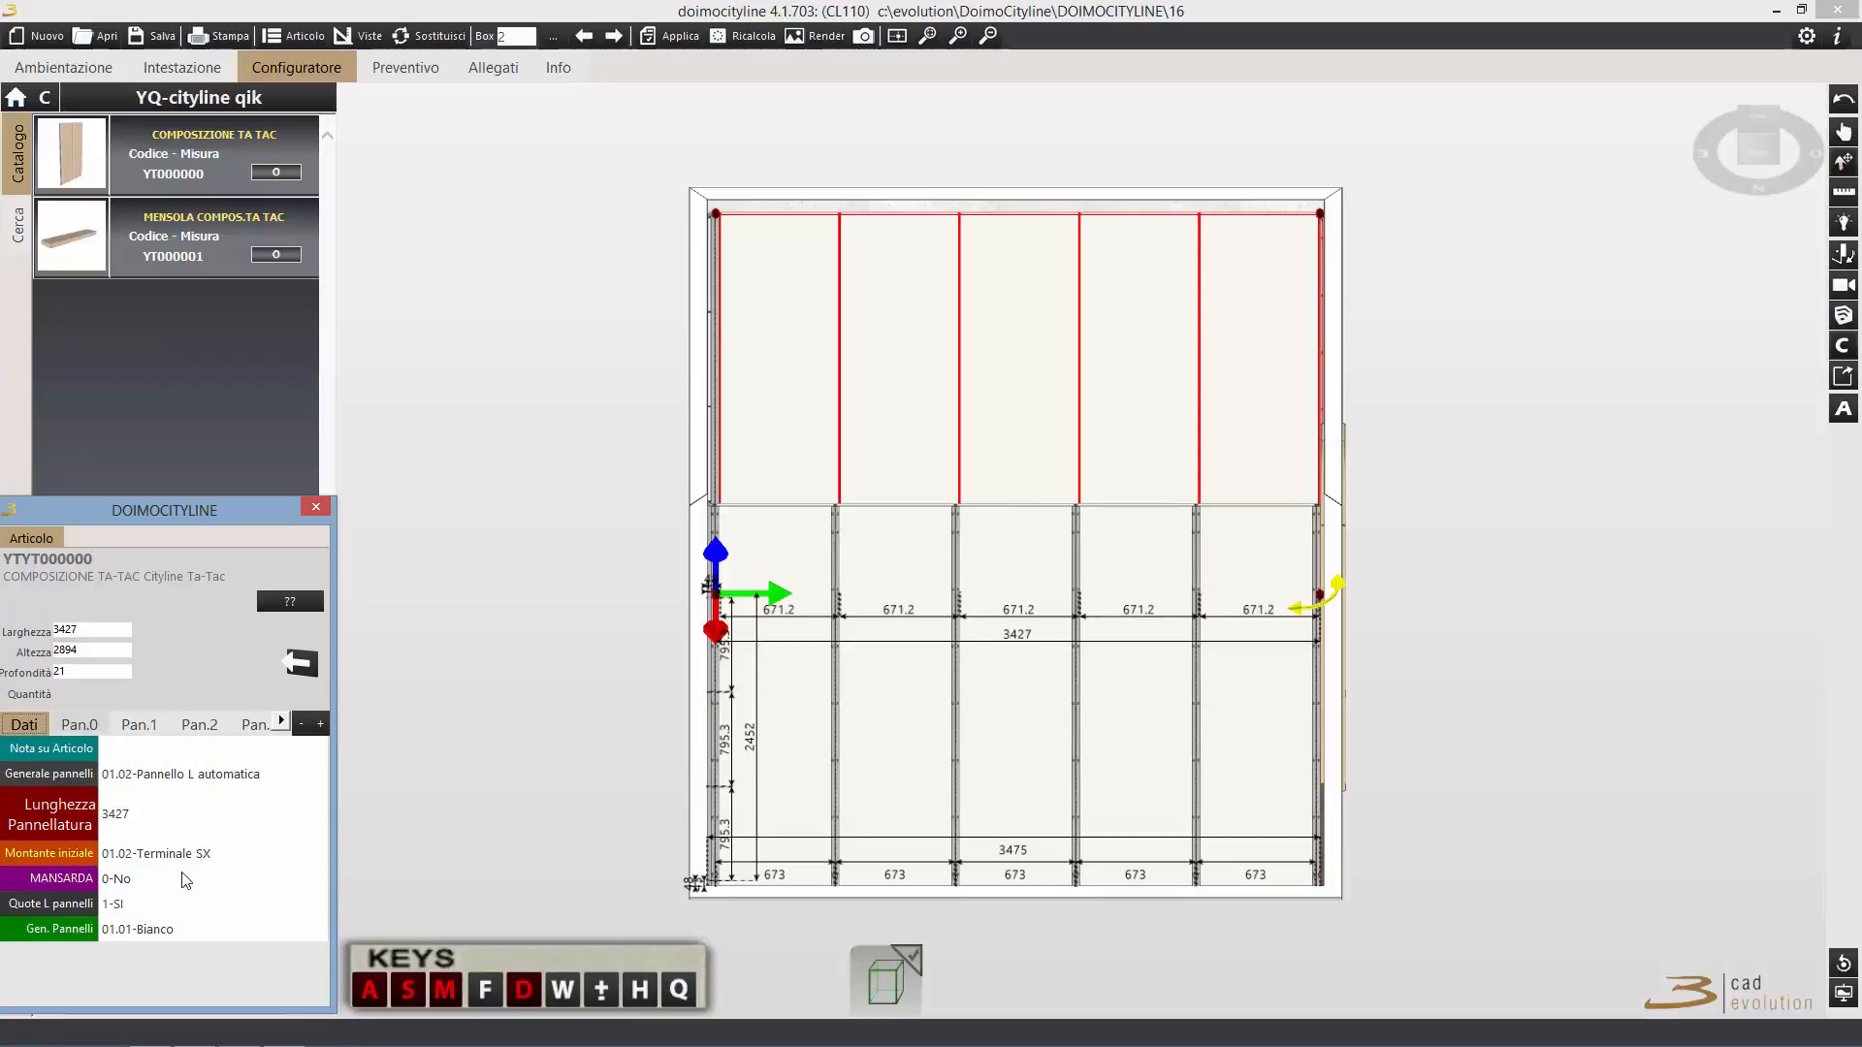
double_click(174, 858)
double_click(433, 760)
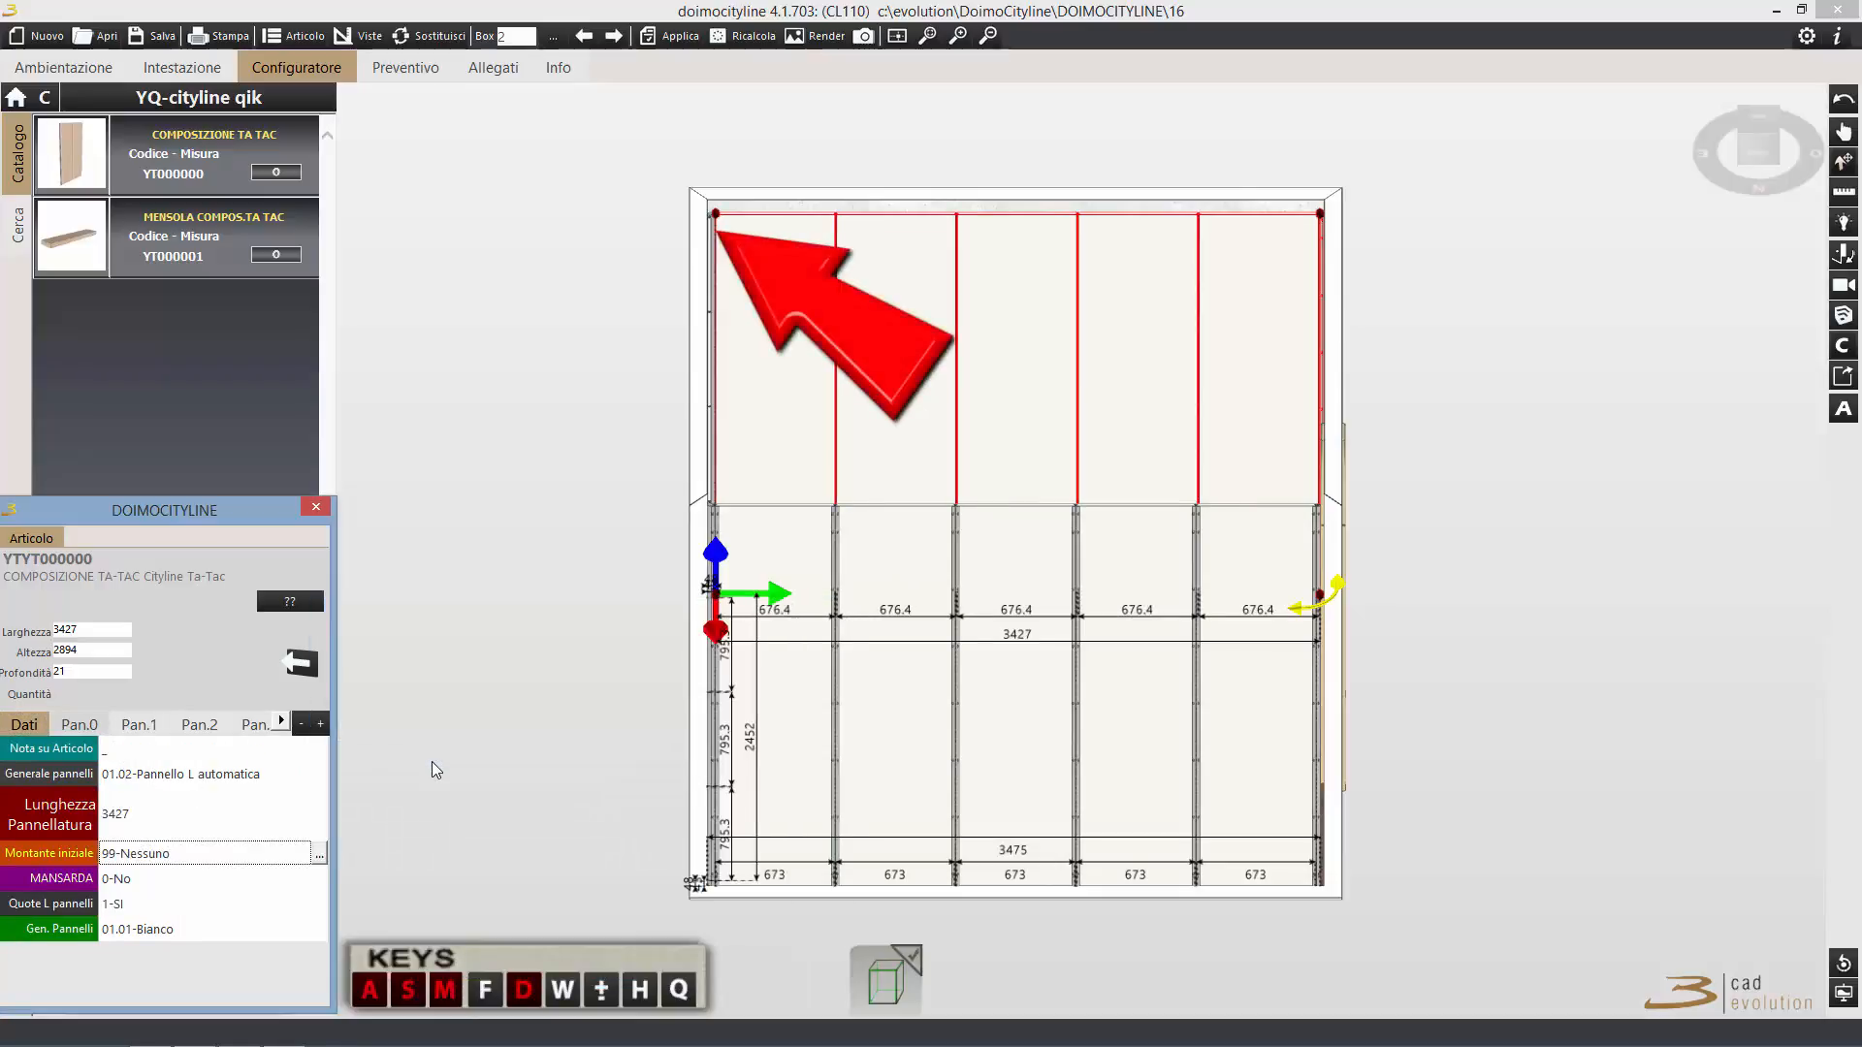
Set the right upright (Montante a DX) of panel 4 in the third composition to 01.03-Terminale DX.
click(280, 722)
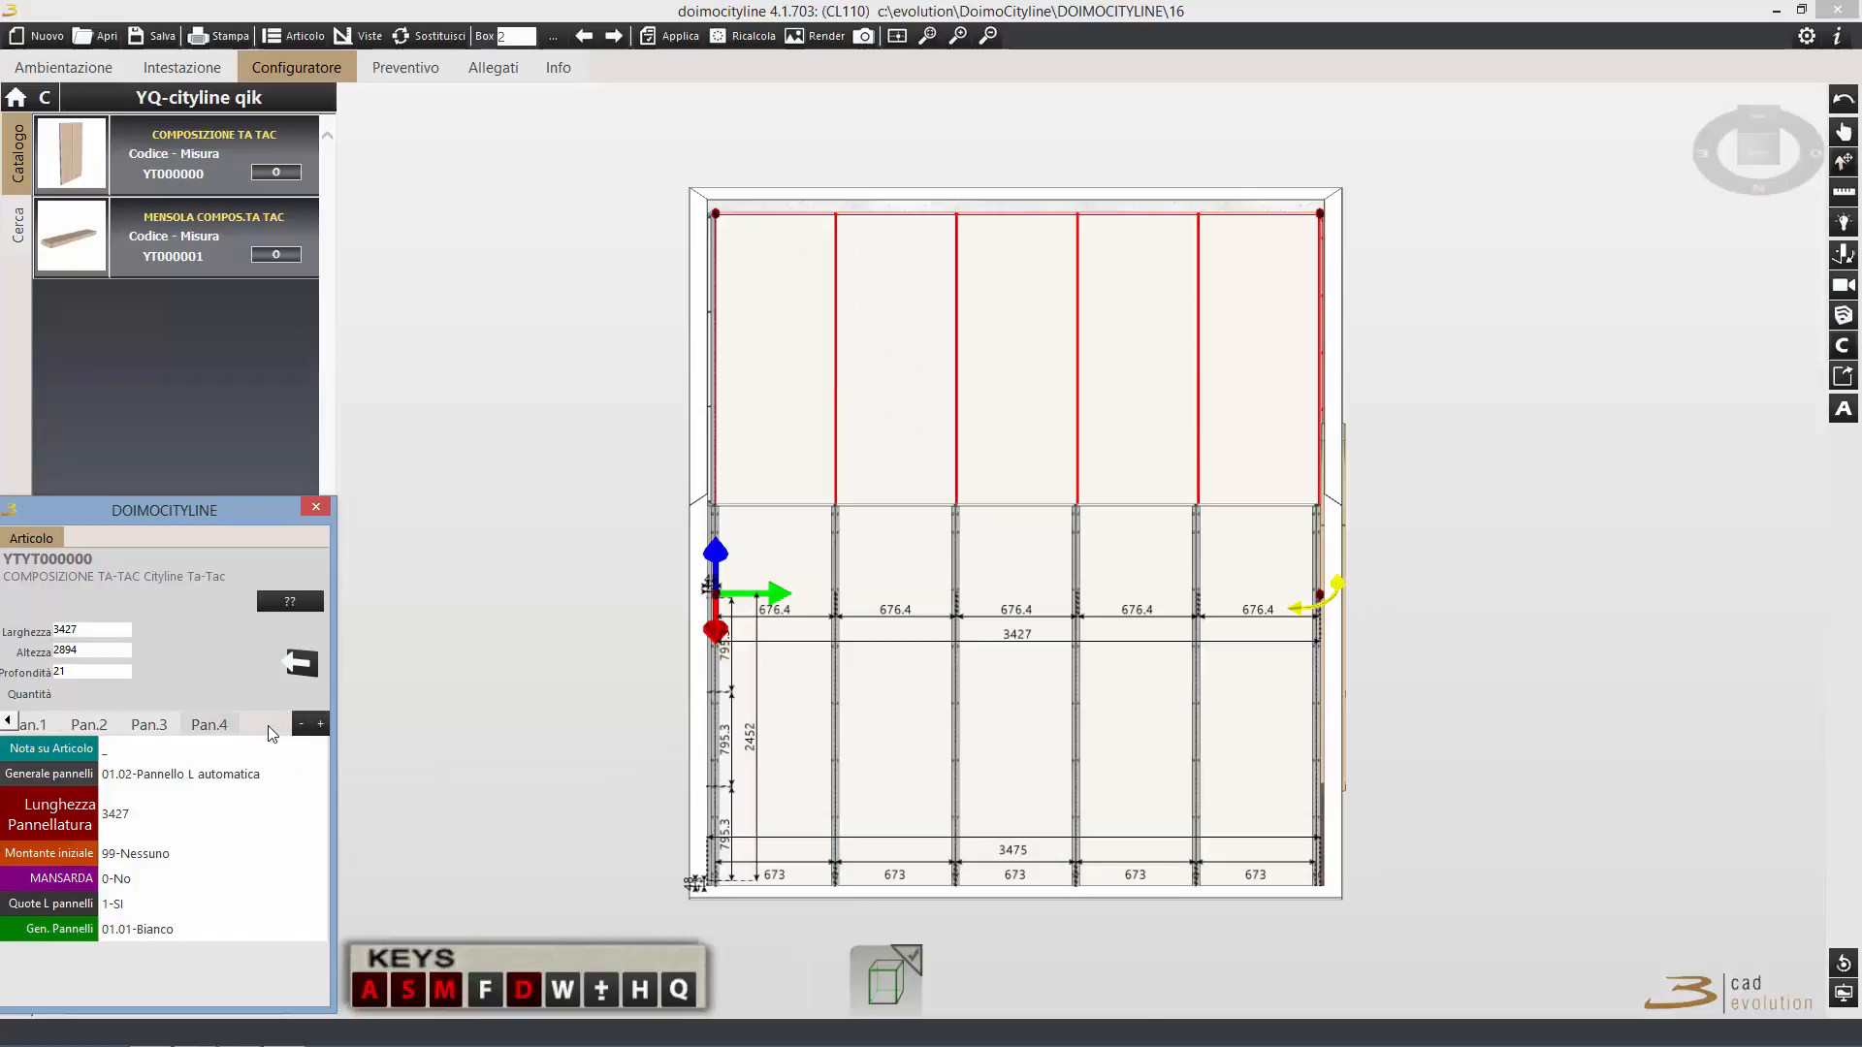
click(219, 727)
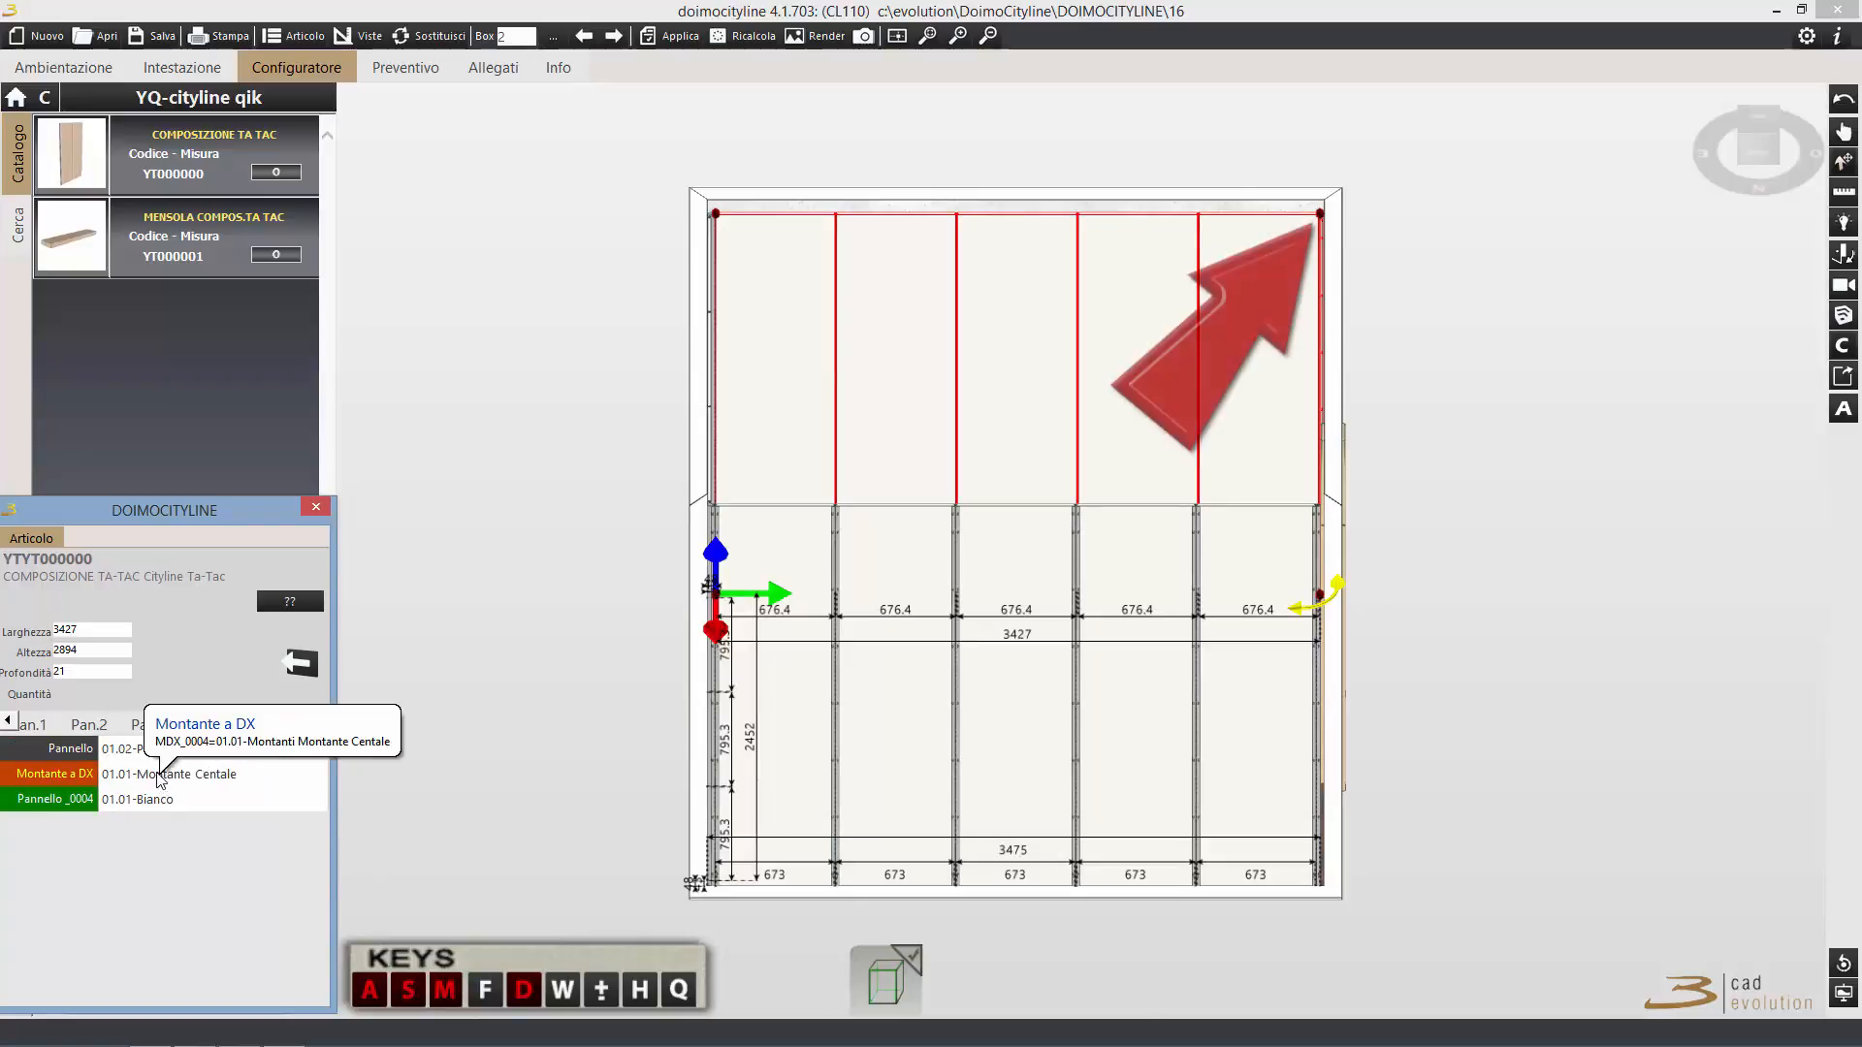
click(162, 784)
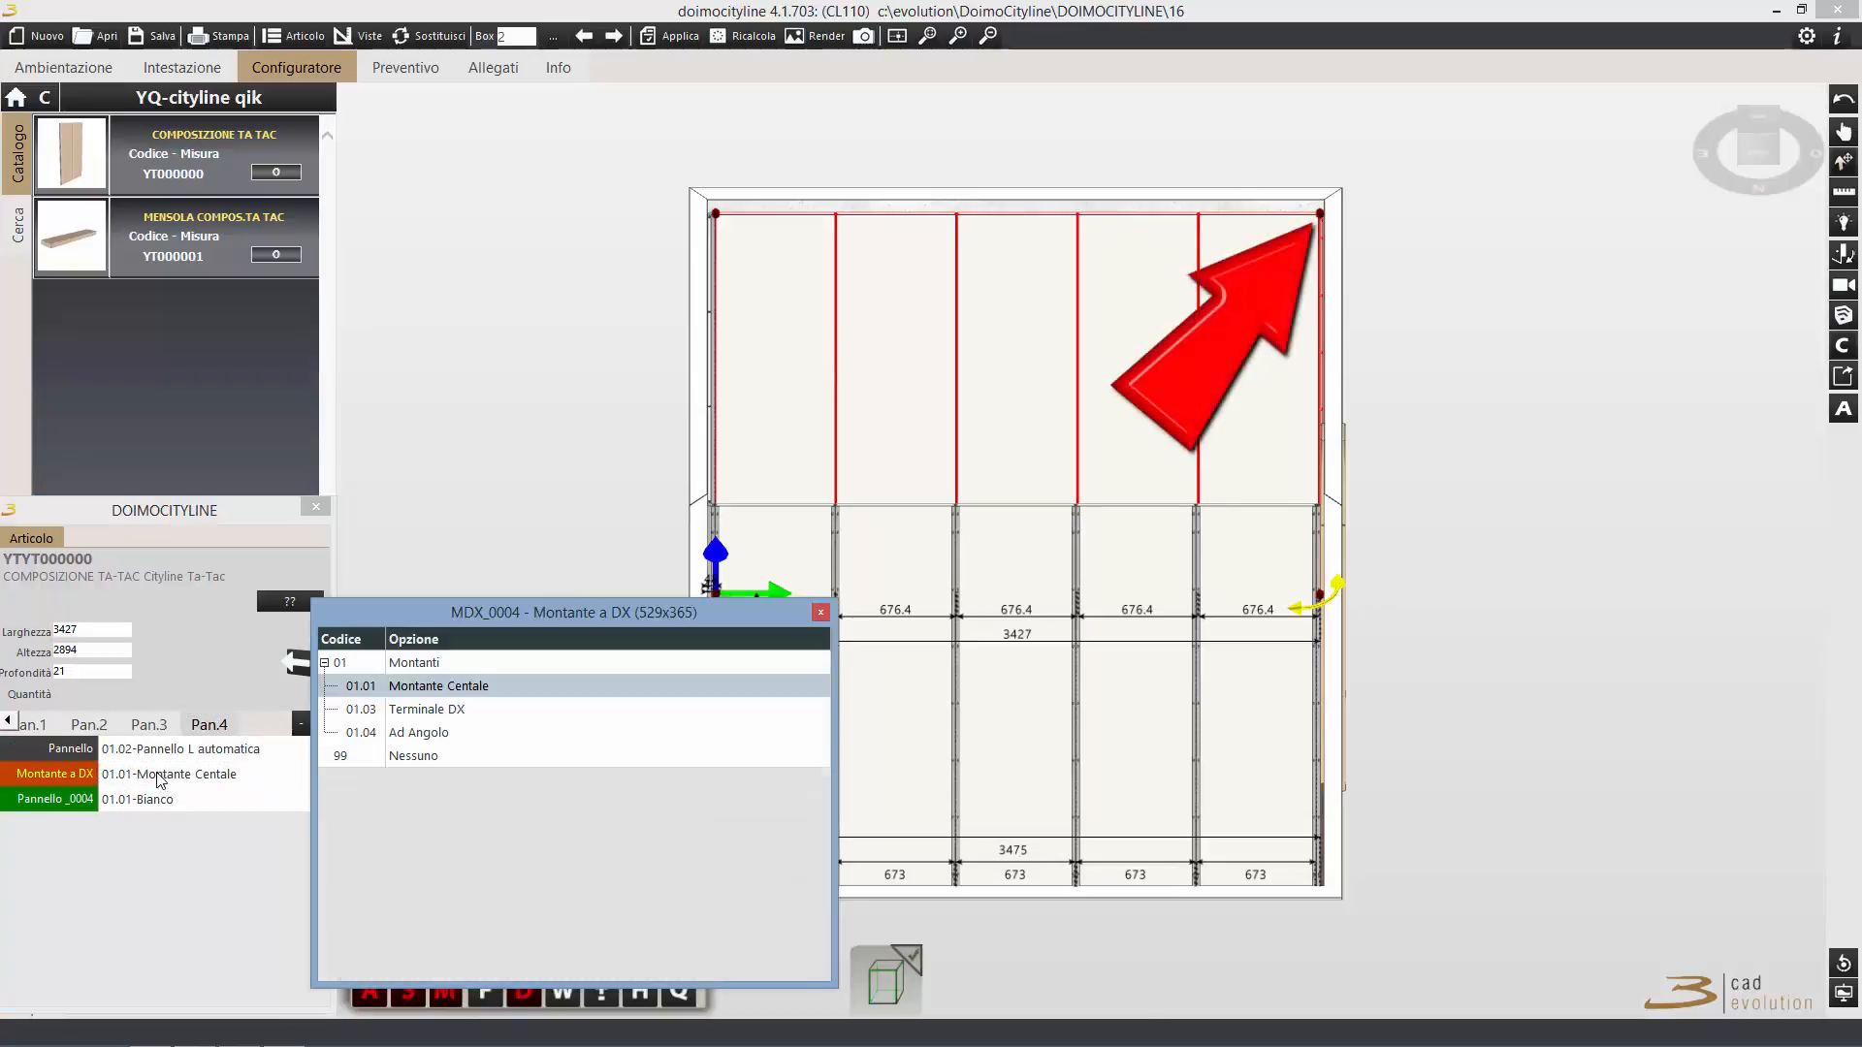
double_click(482, 712)
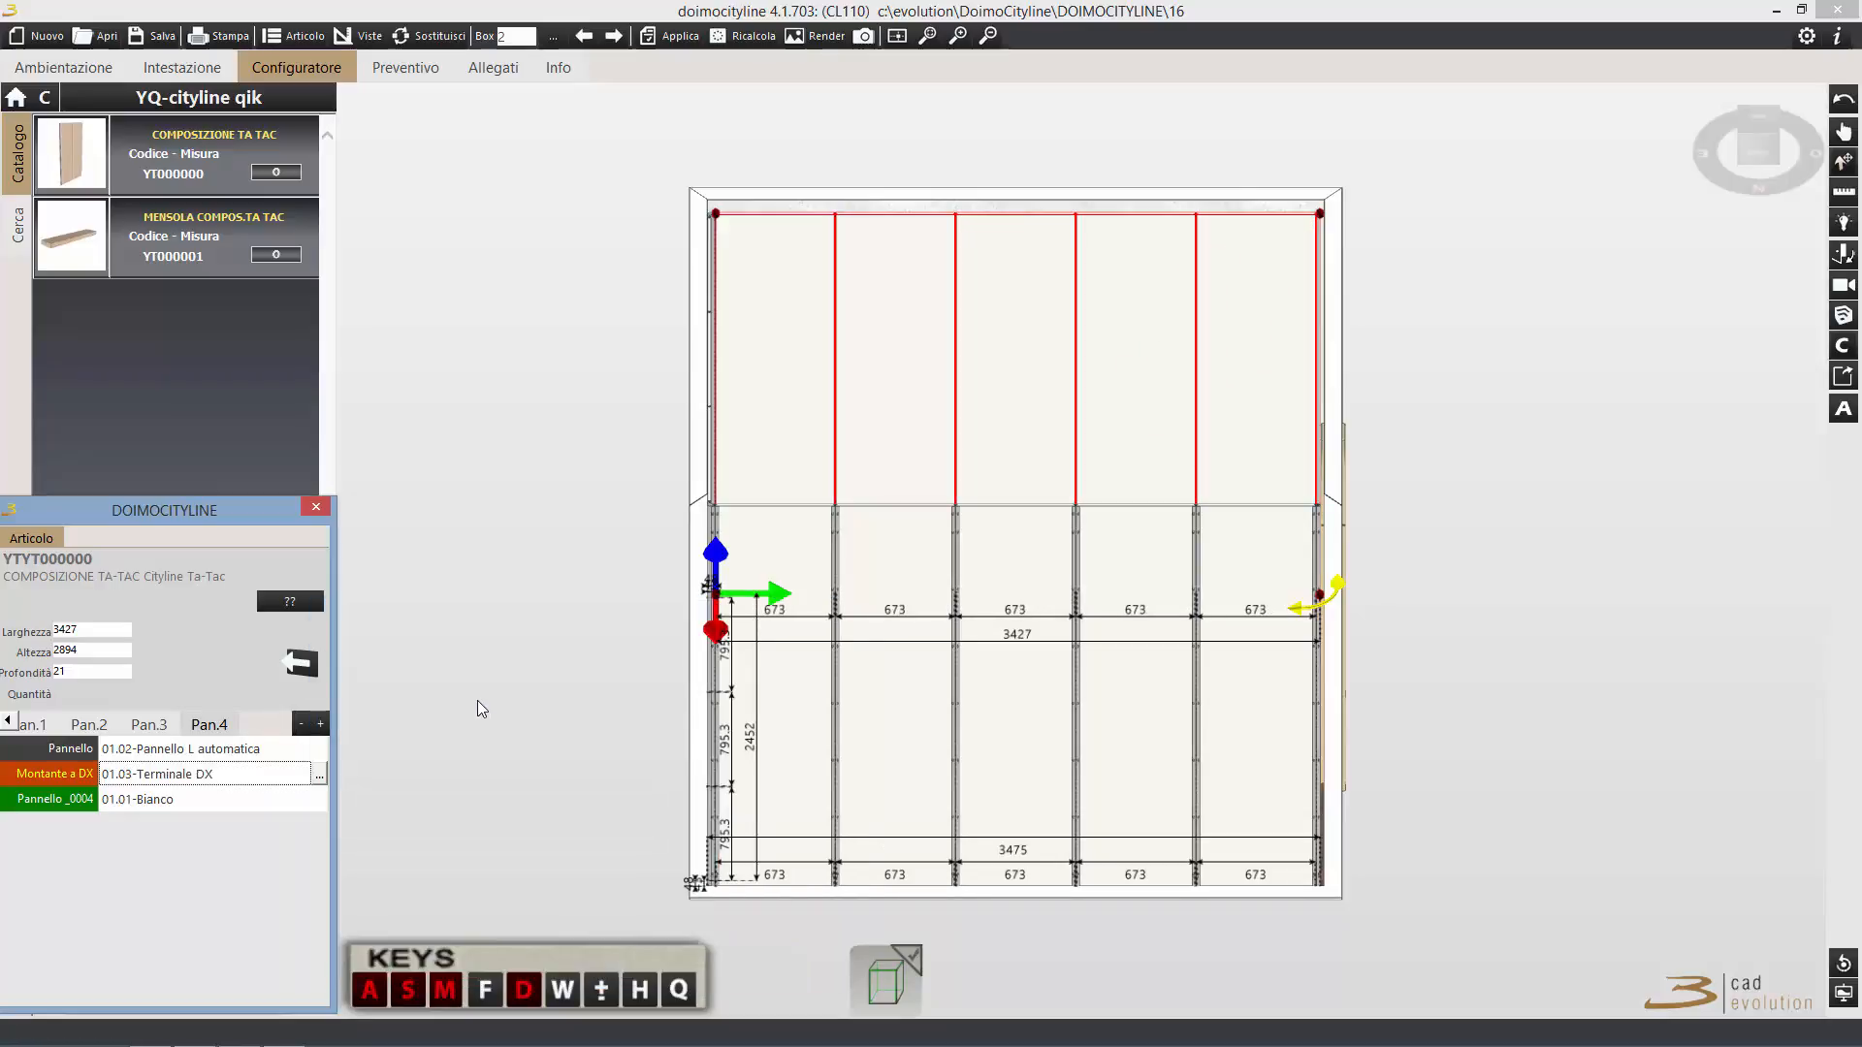
Close the third composition's settings and show the room's inner walls in perspective projection.
click(317, 507)
click(1842, 134)
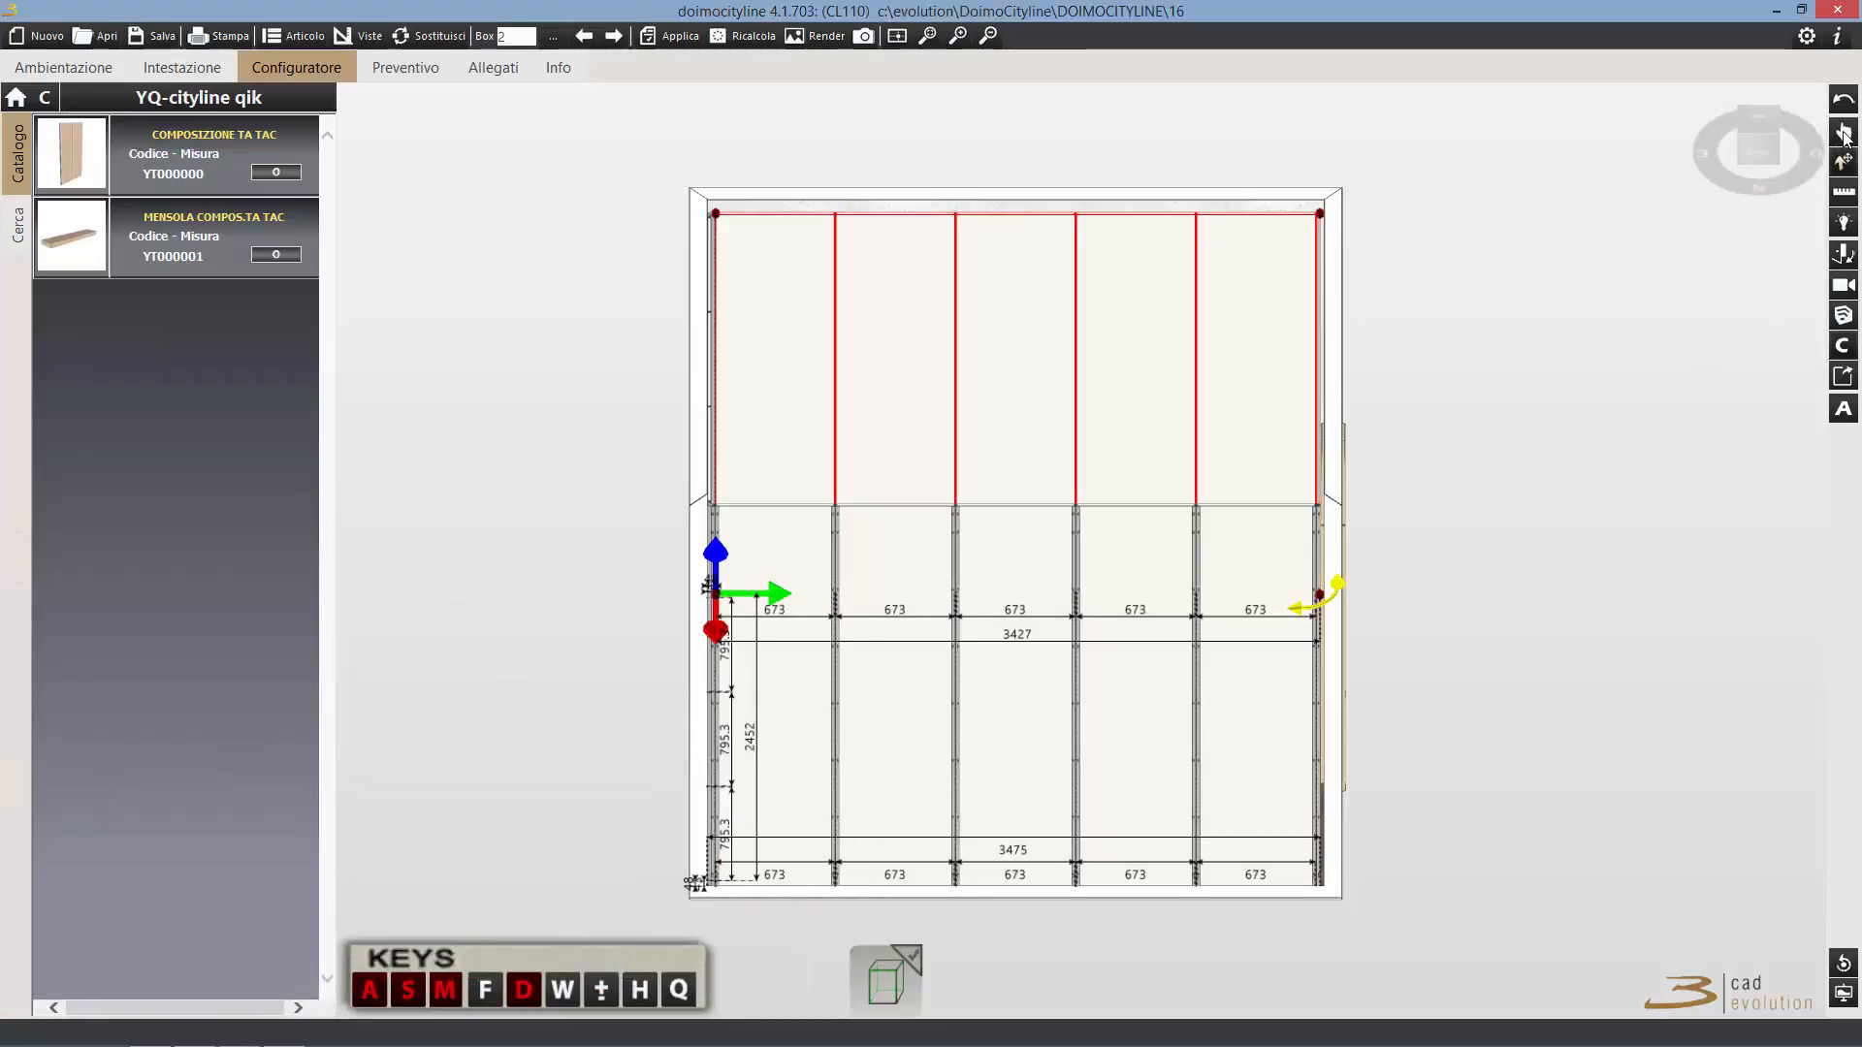
drag(1529, 365, 1191, 324)
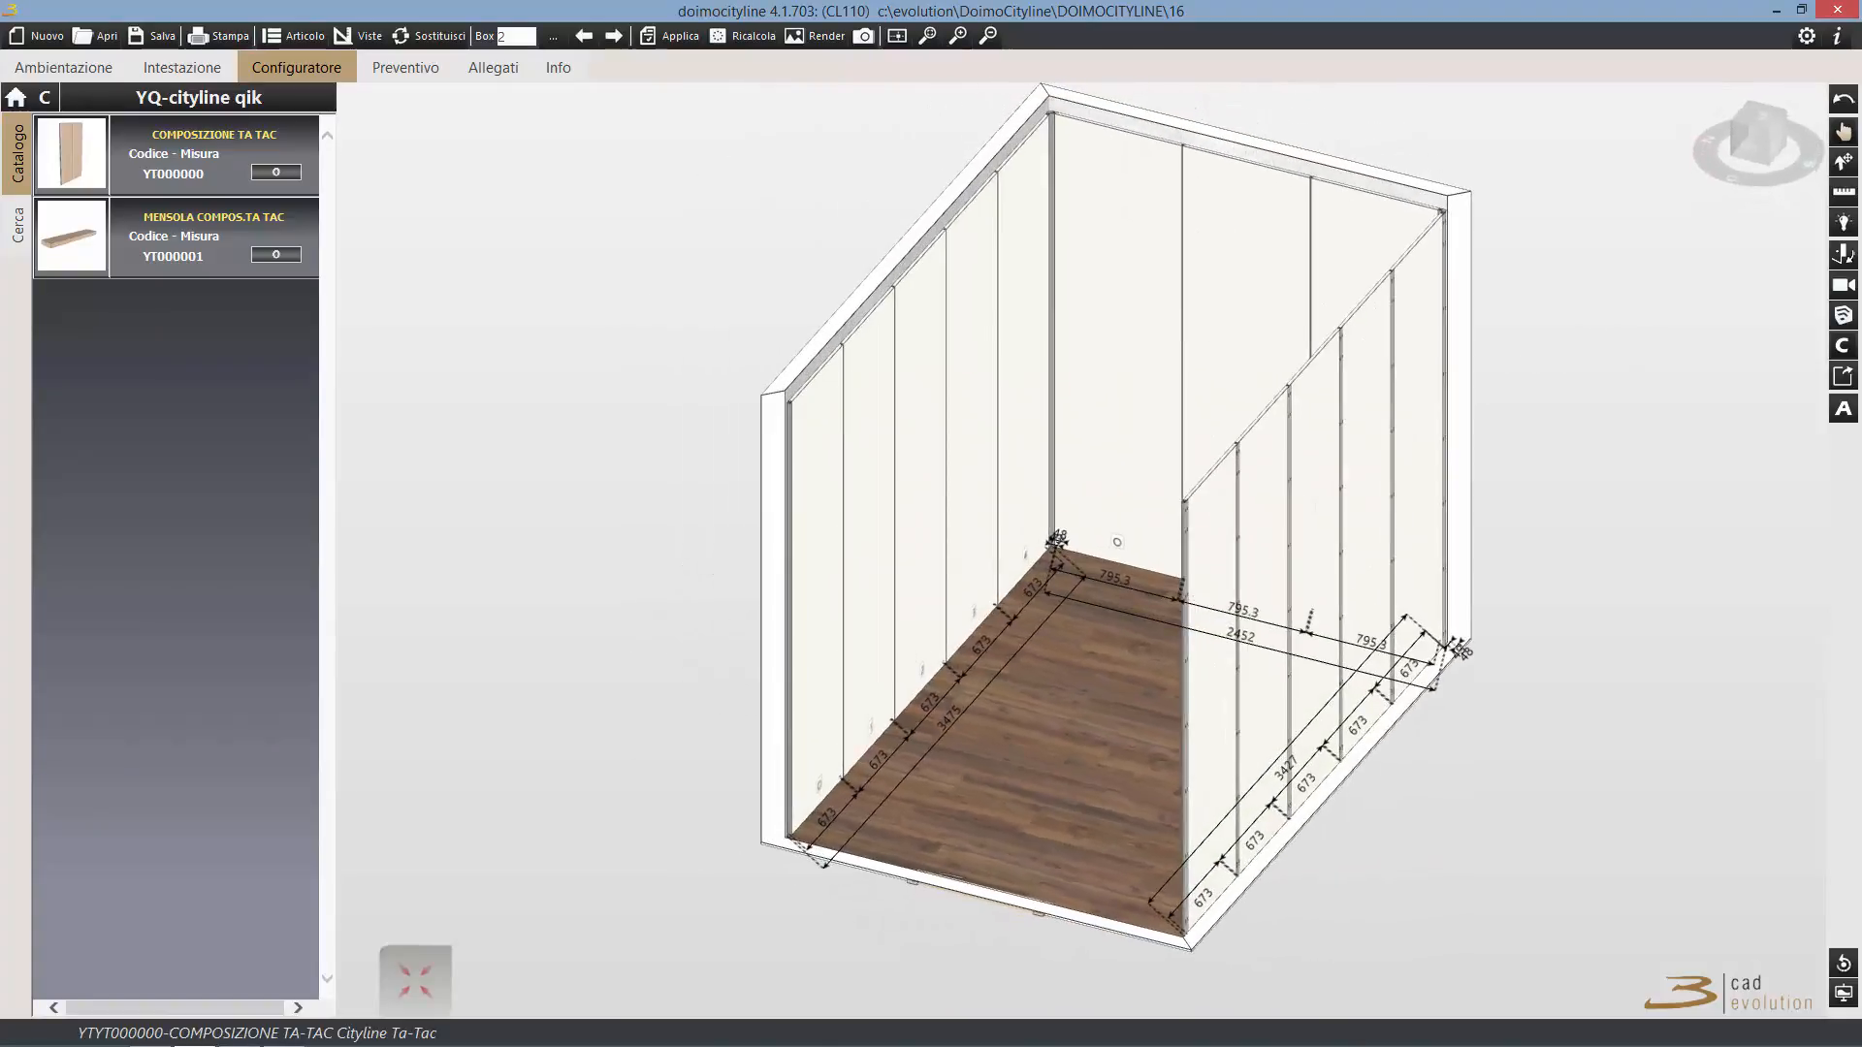
click(1844, 415)
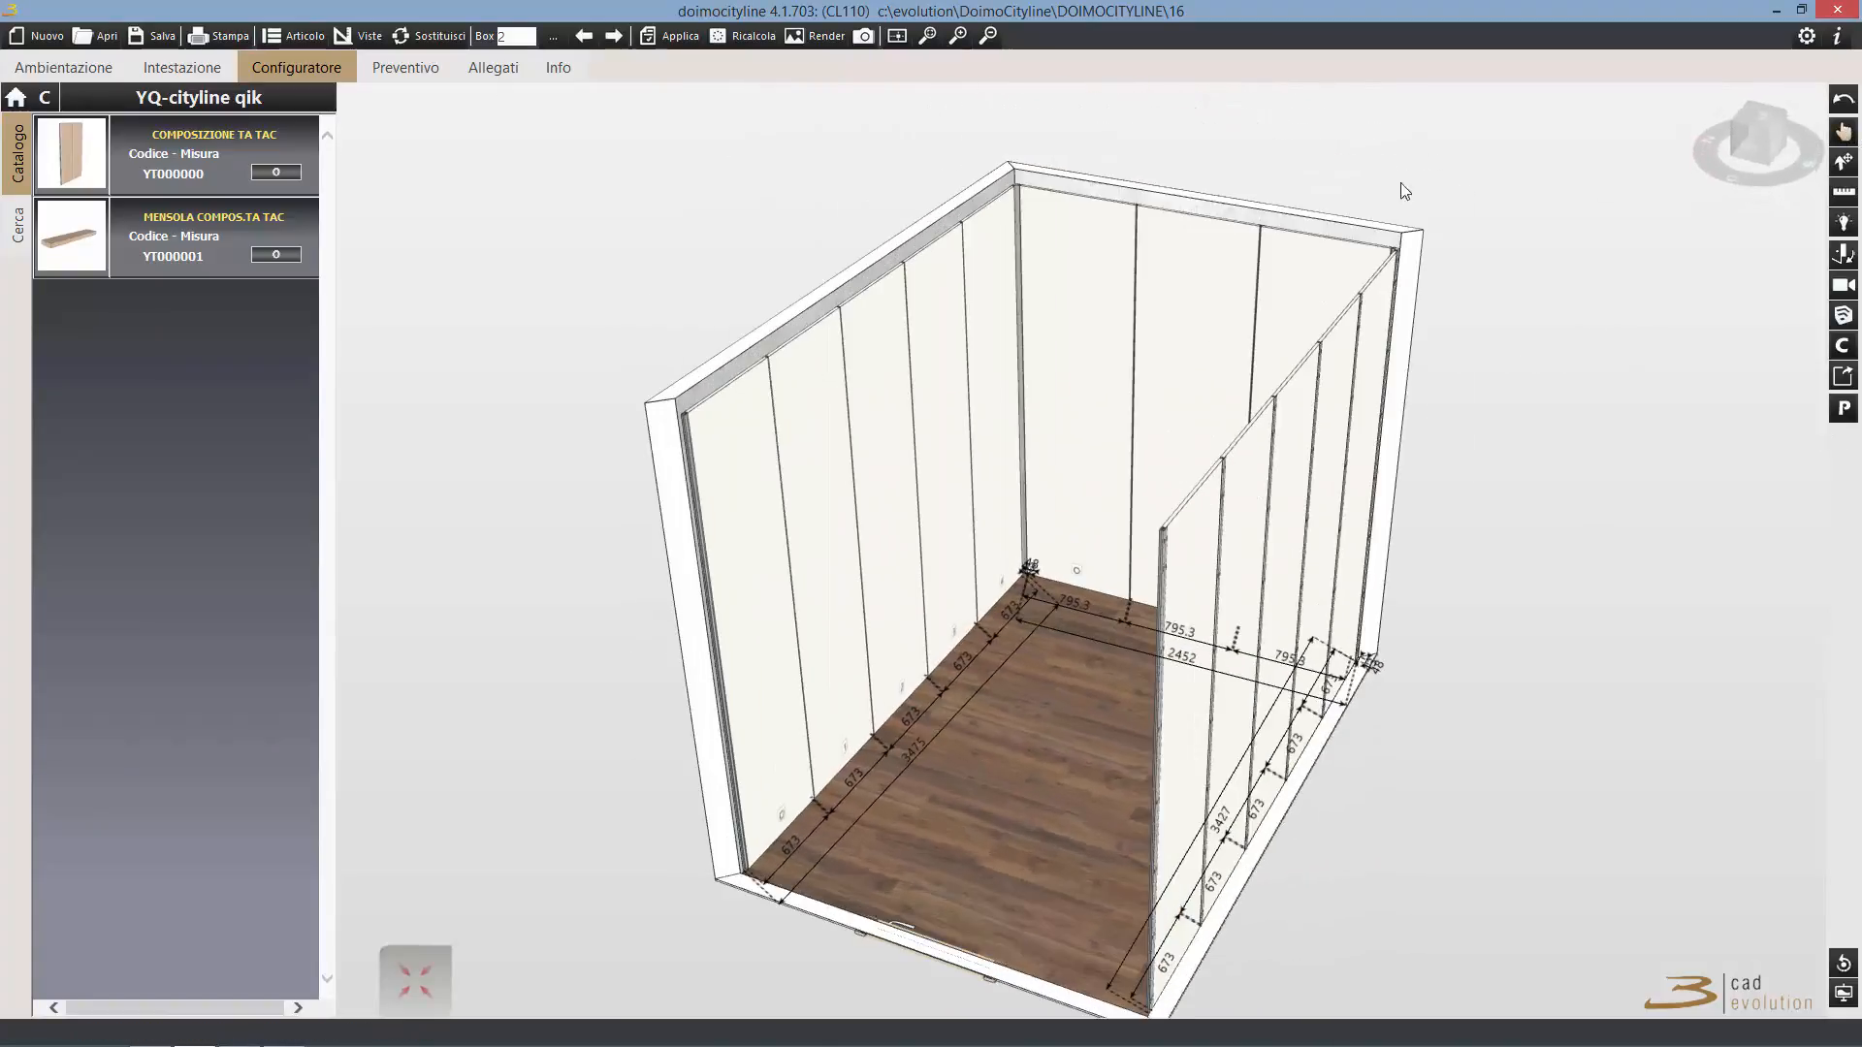
Raise the view's perspective strength (Prosp.) to its maximum and enable Box Culling in the view settings.
click(359, 36)
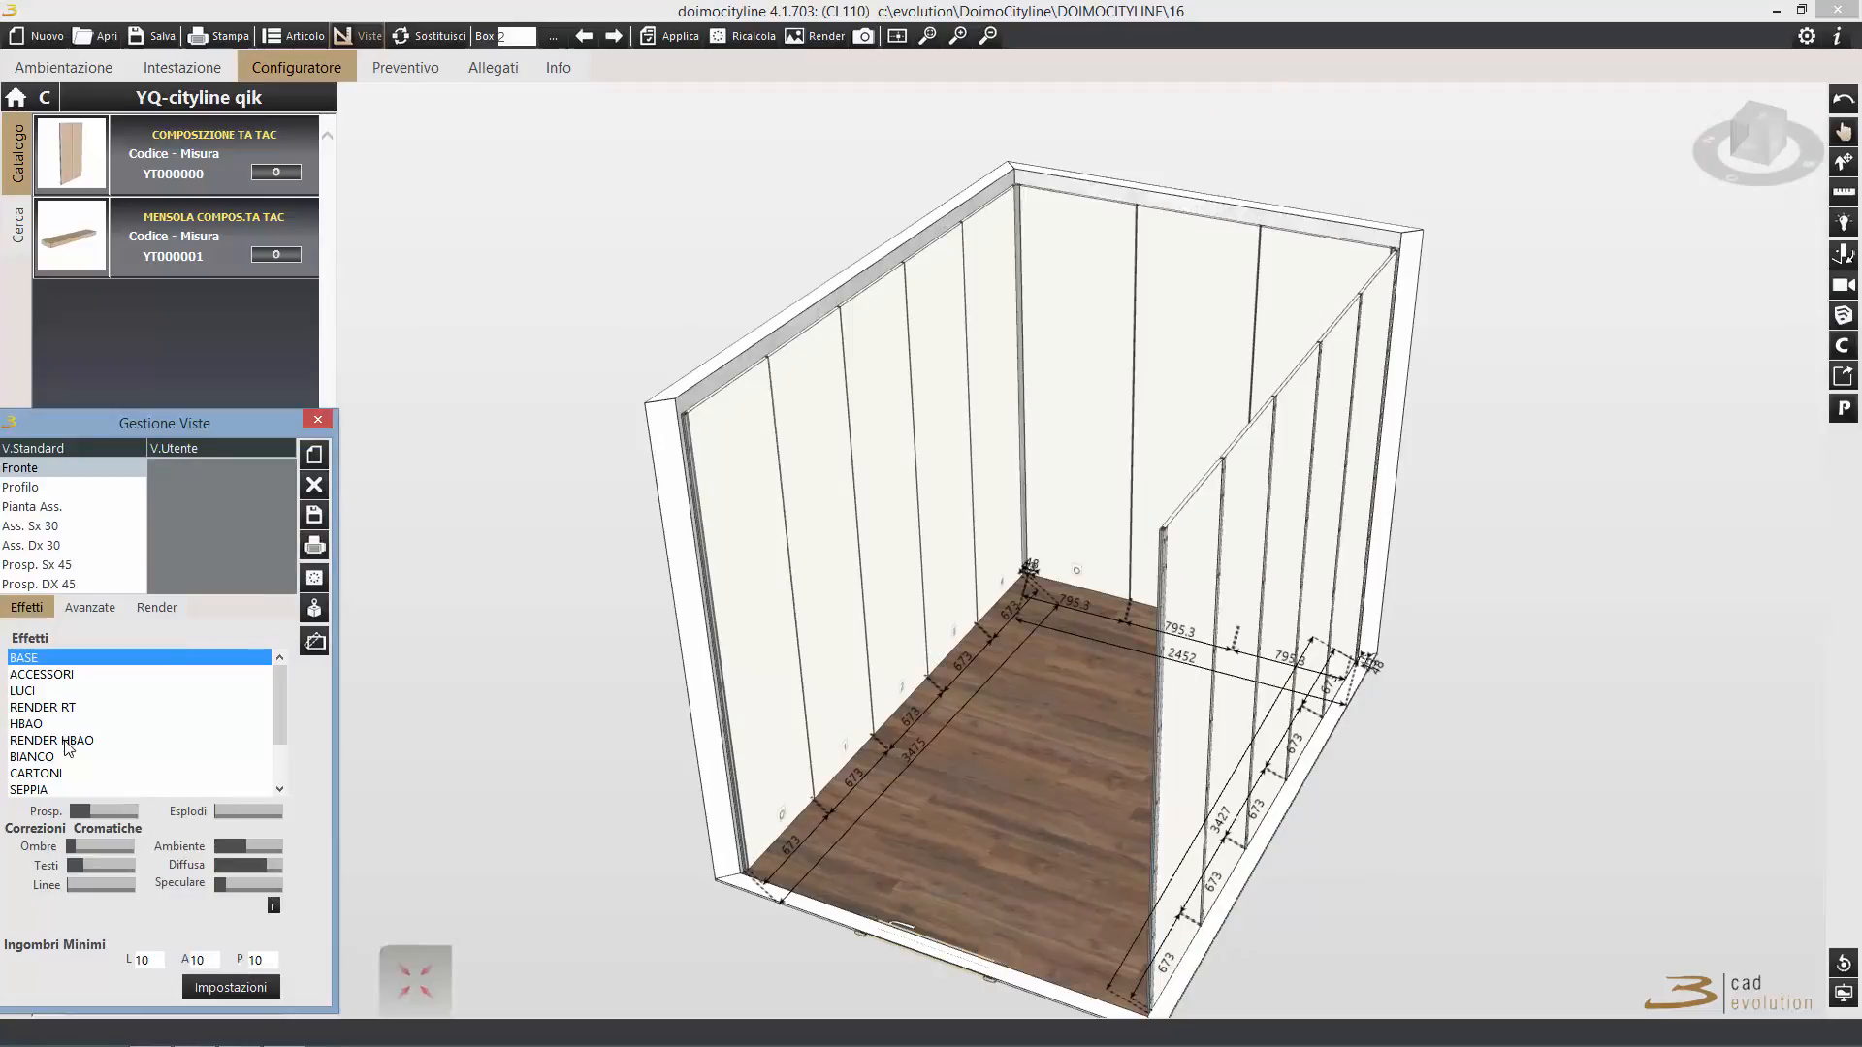
drag(83, 812, 152, 811)
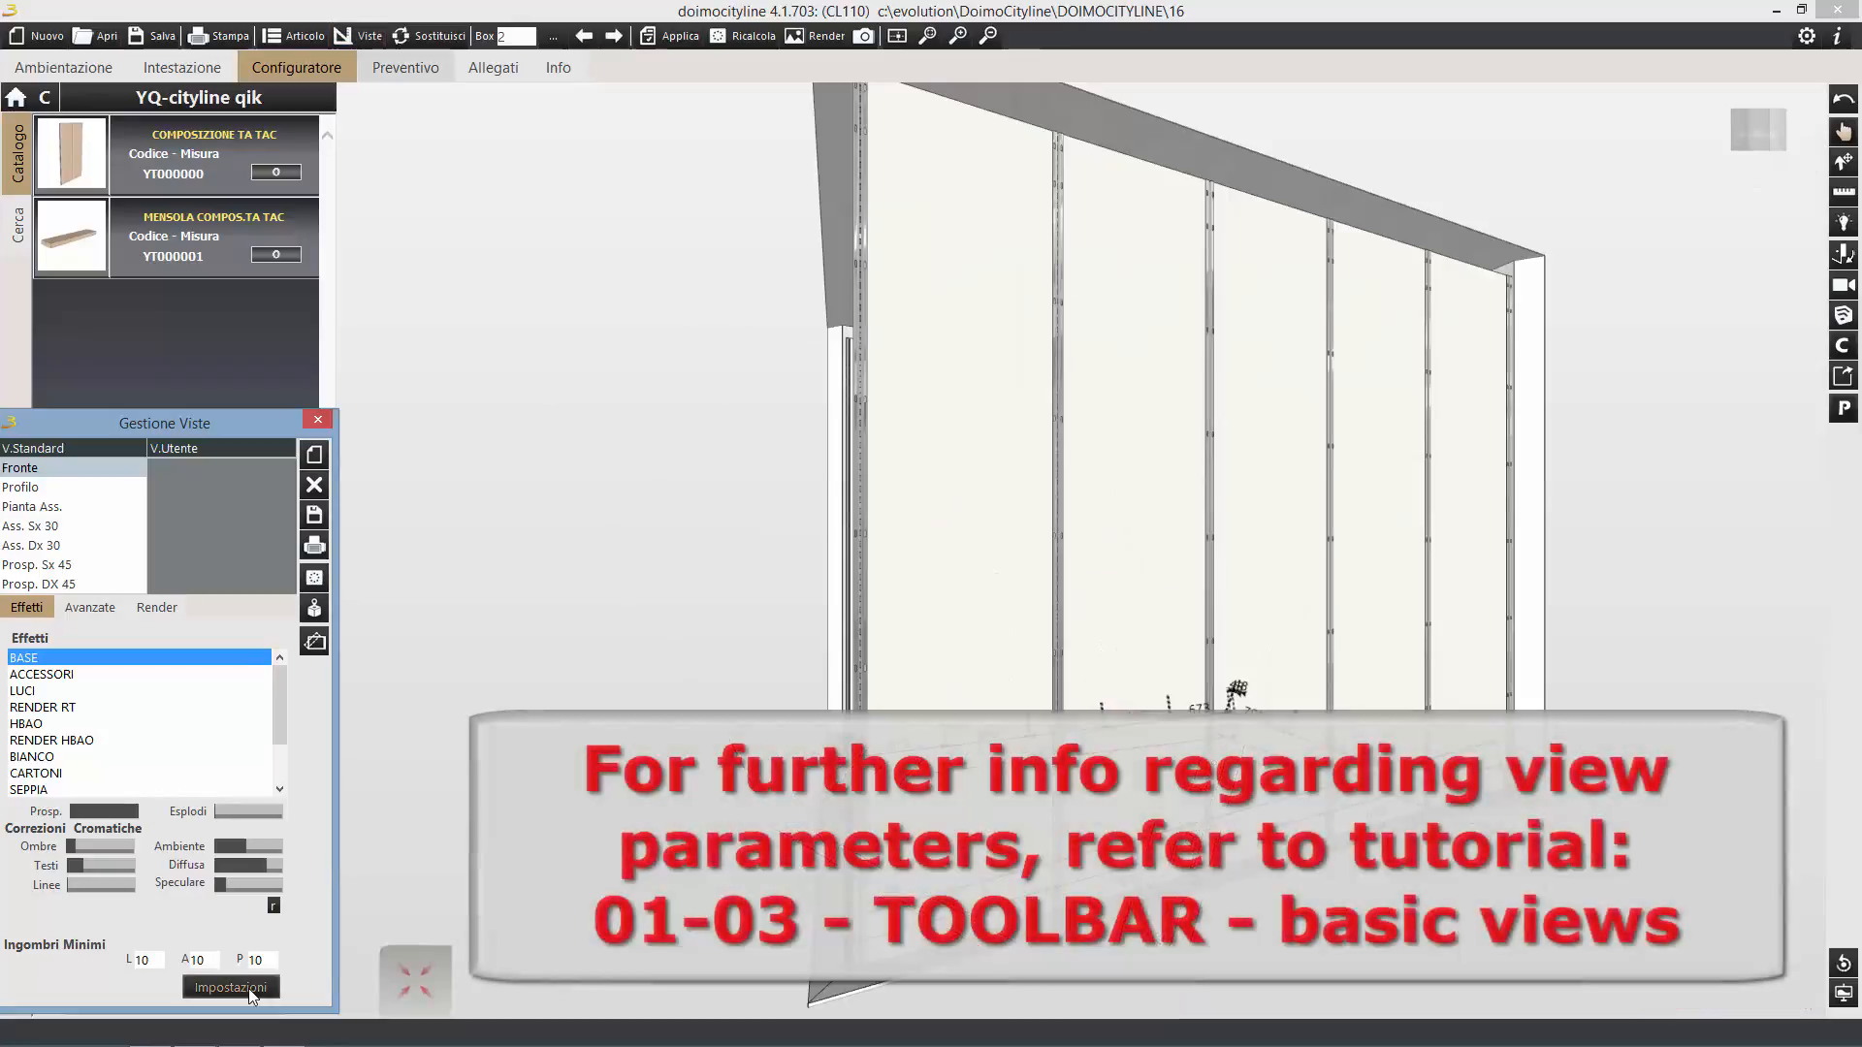
click(248, 987)
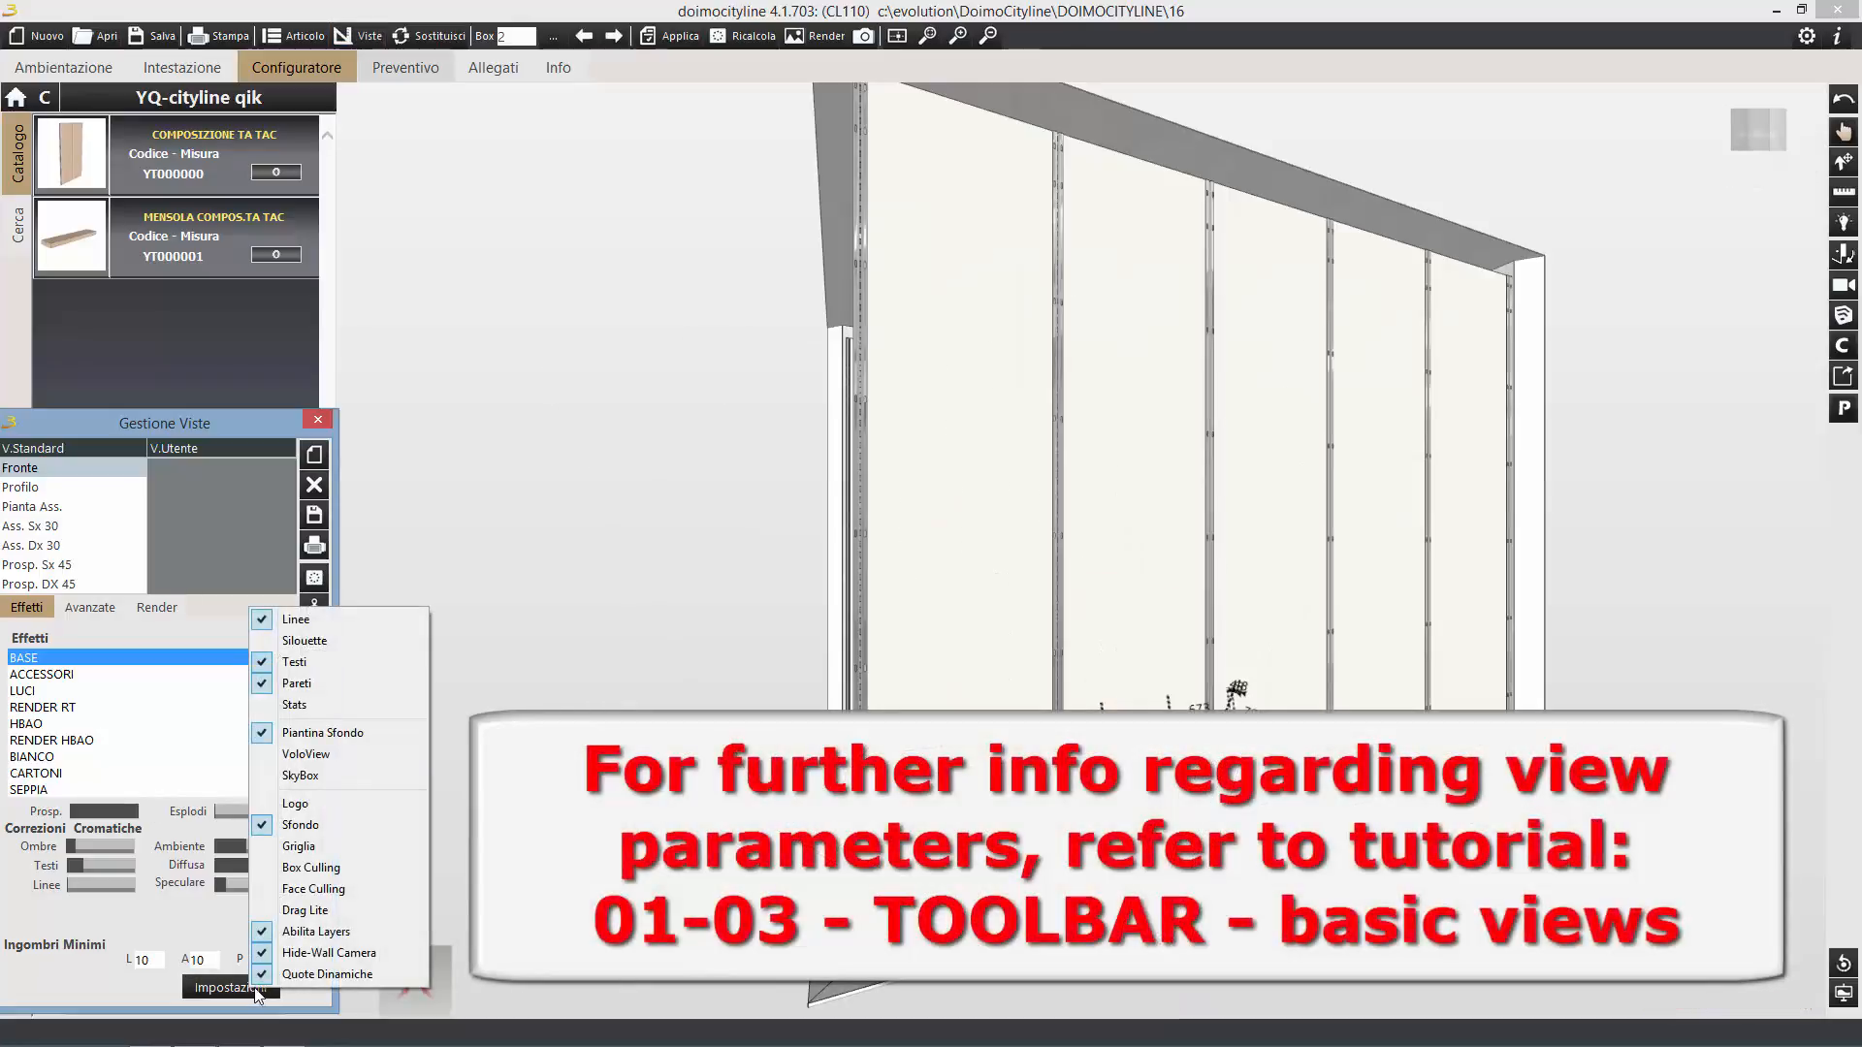
click(322, 869)
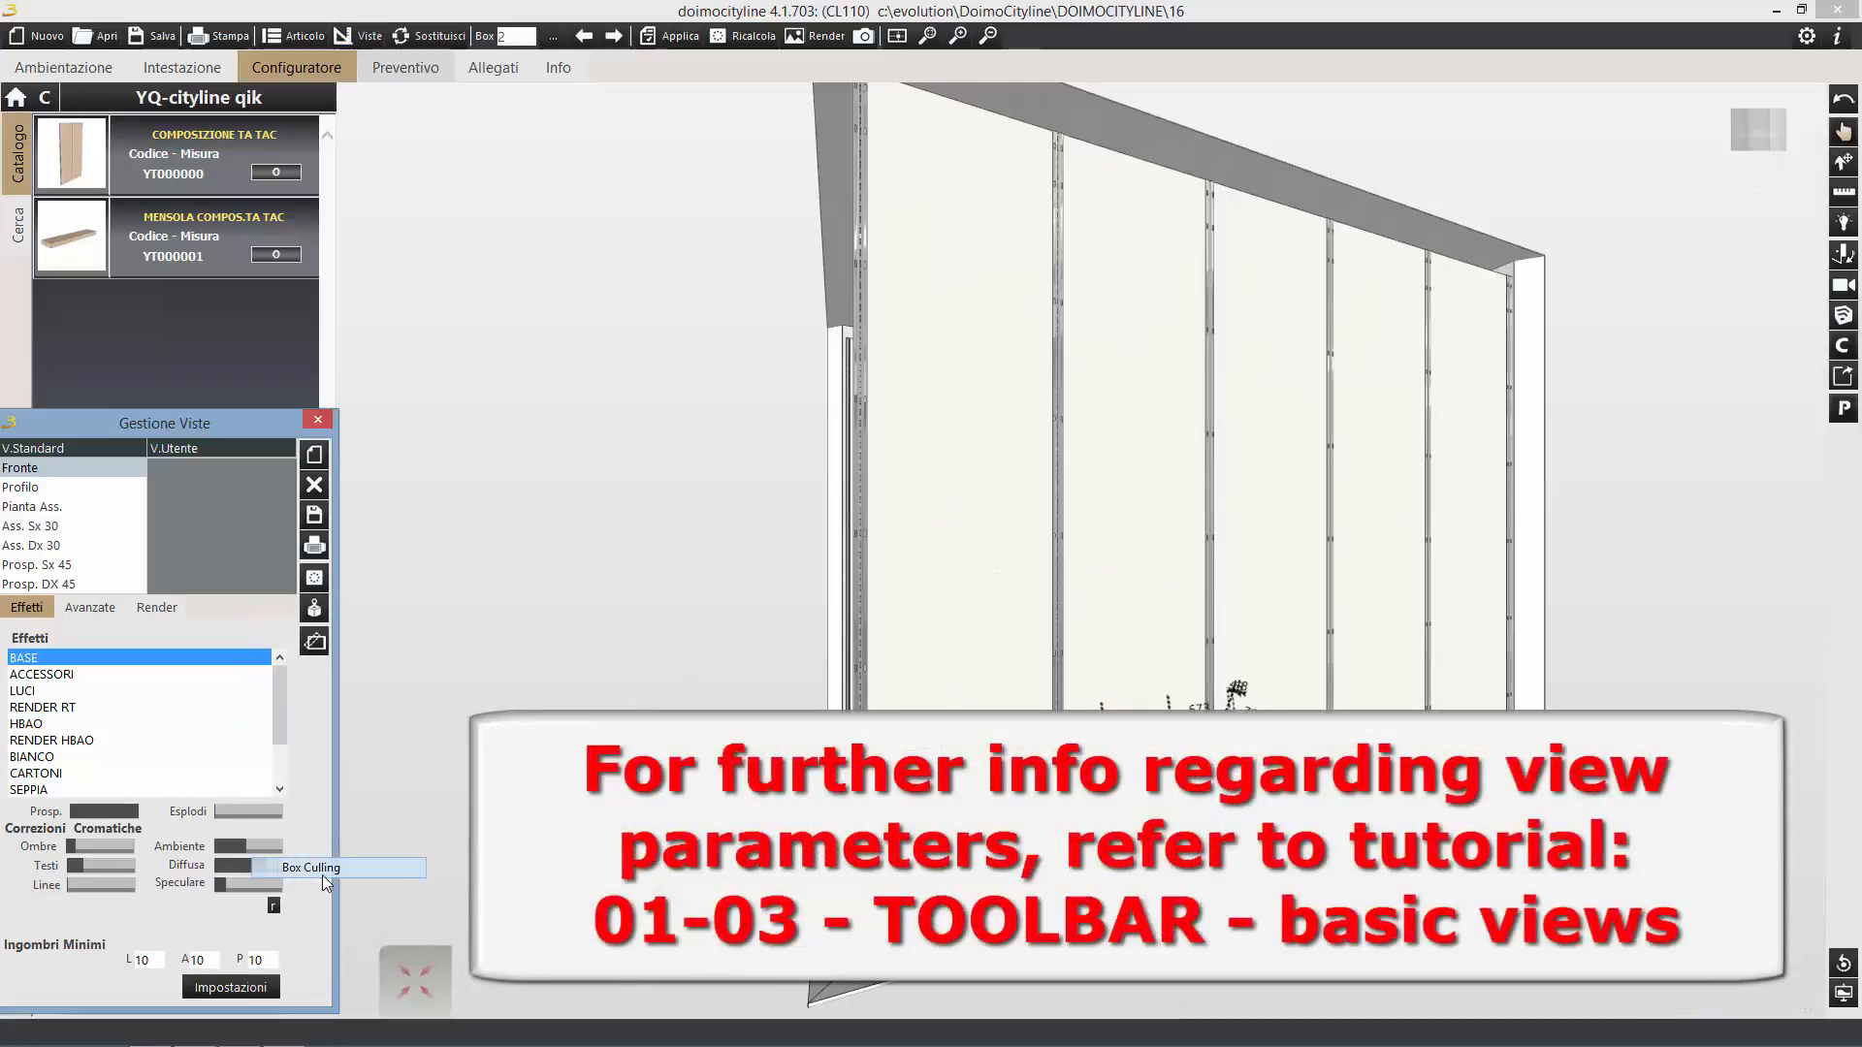
click(320, 423)
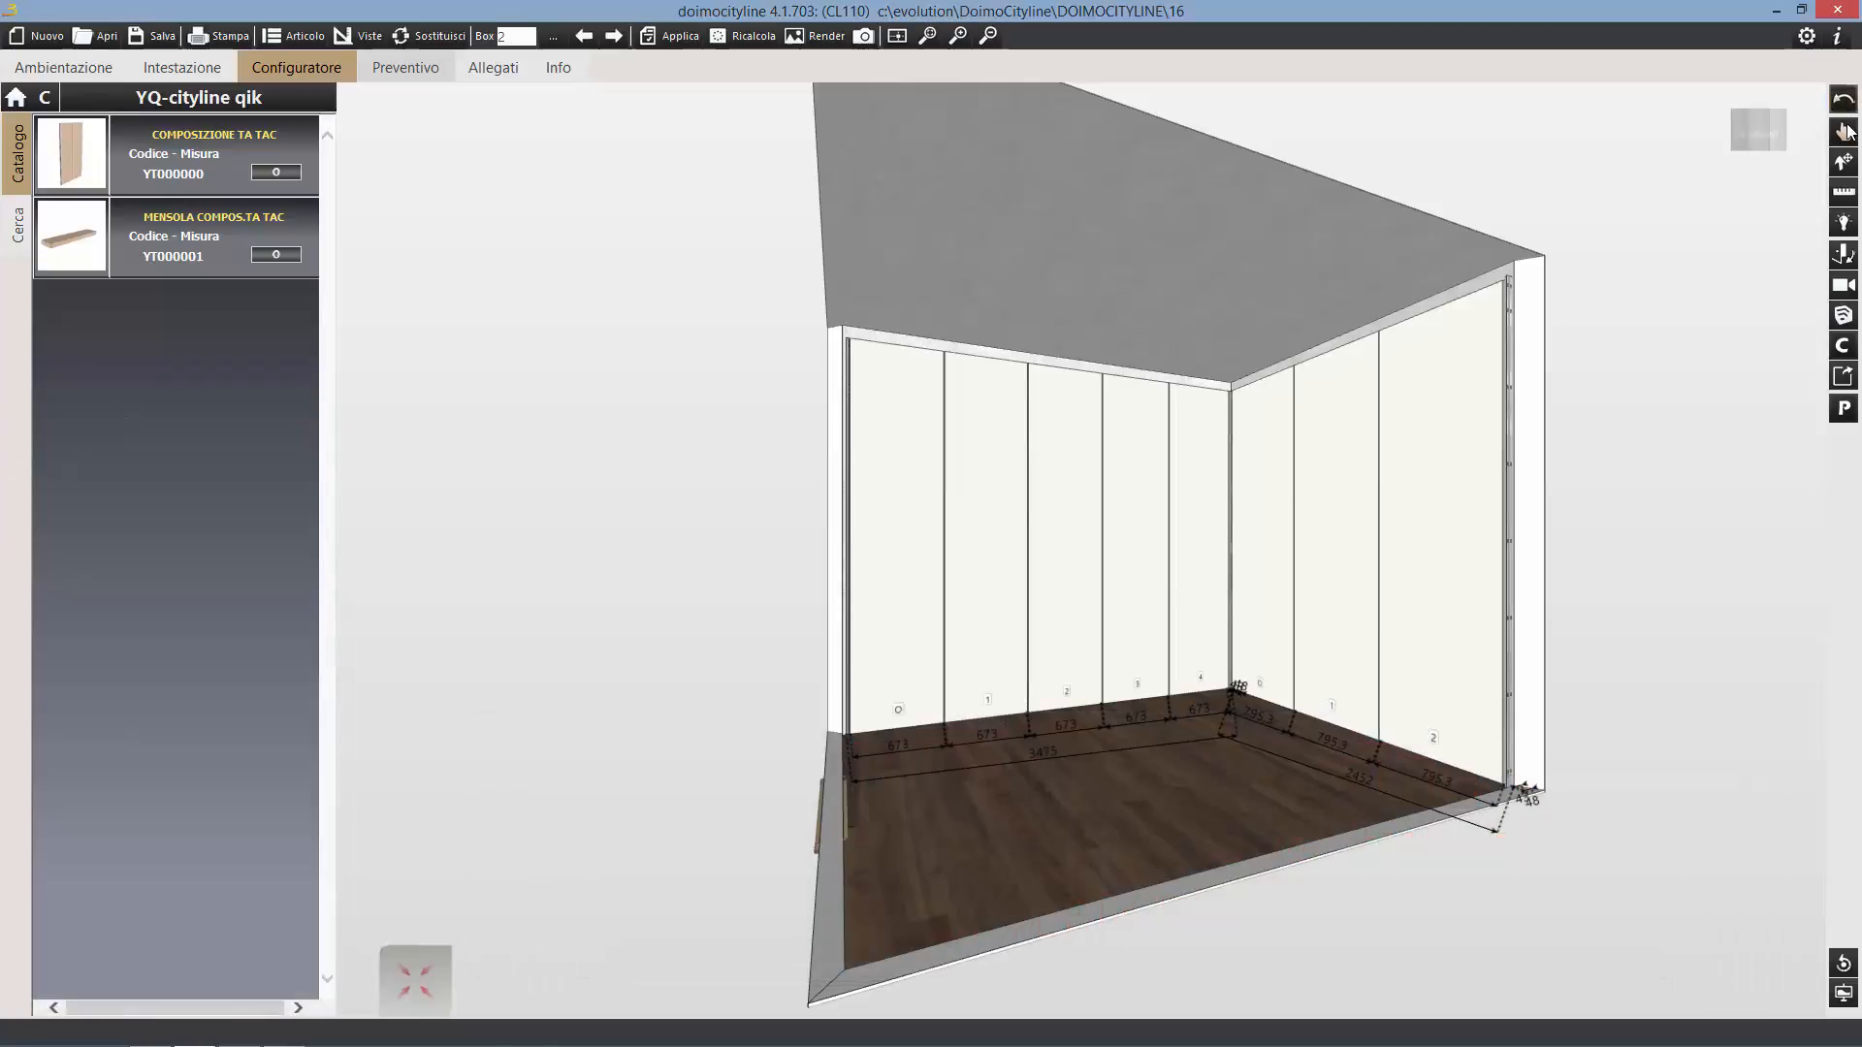
Place a Mensola Compos.Ta Tac shelf in the lower part of panel 0 of the three-panel composition.
middle_drag(1184, 603, 1228, 619)
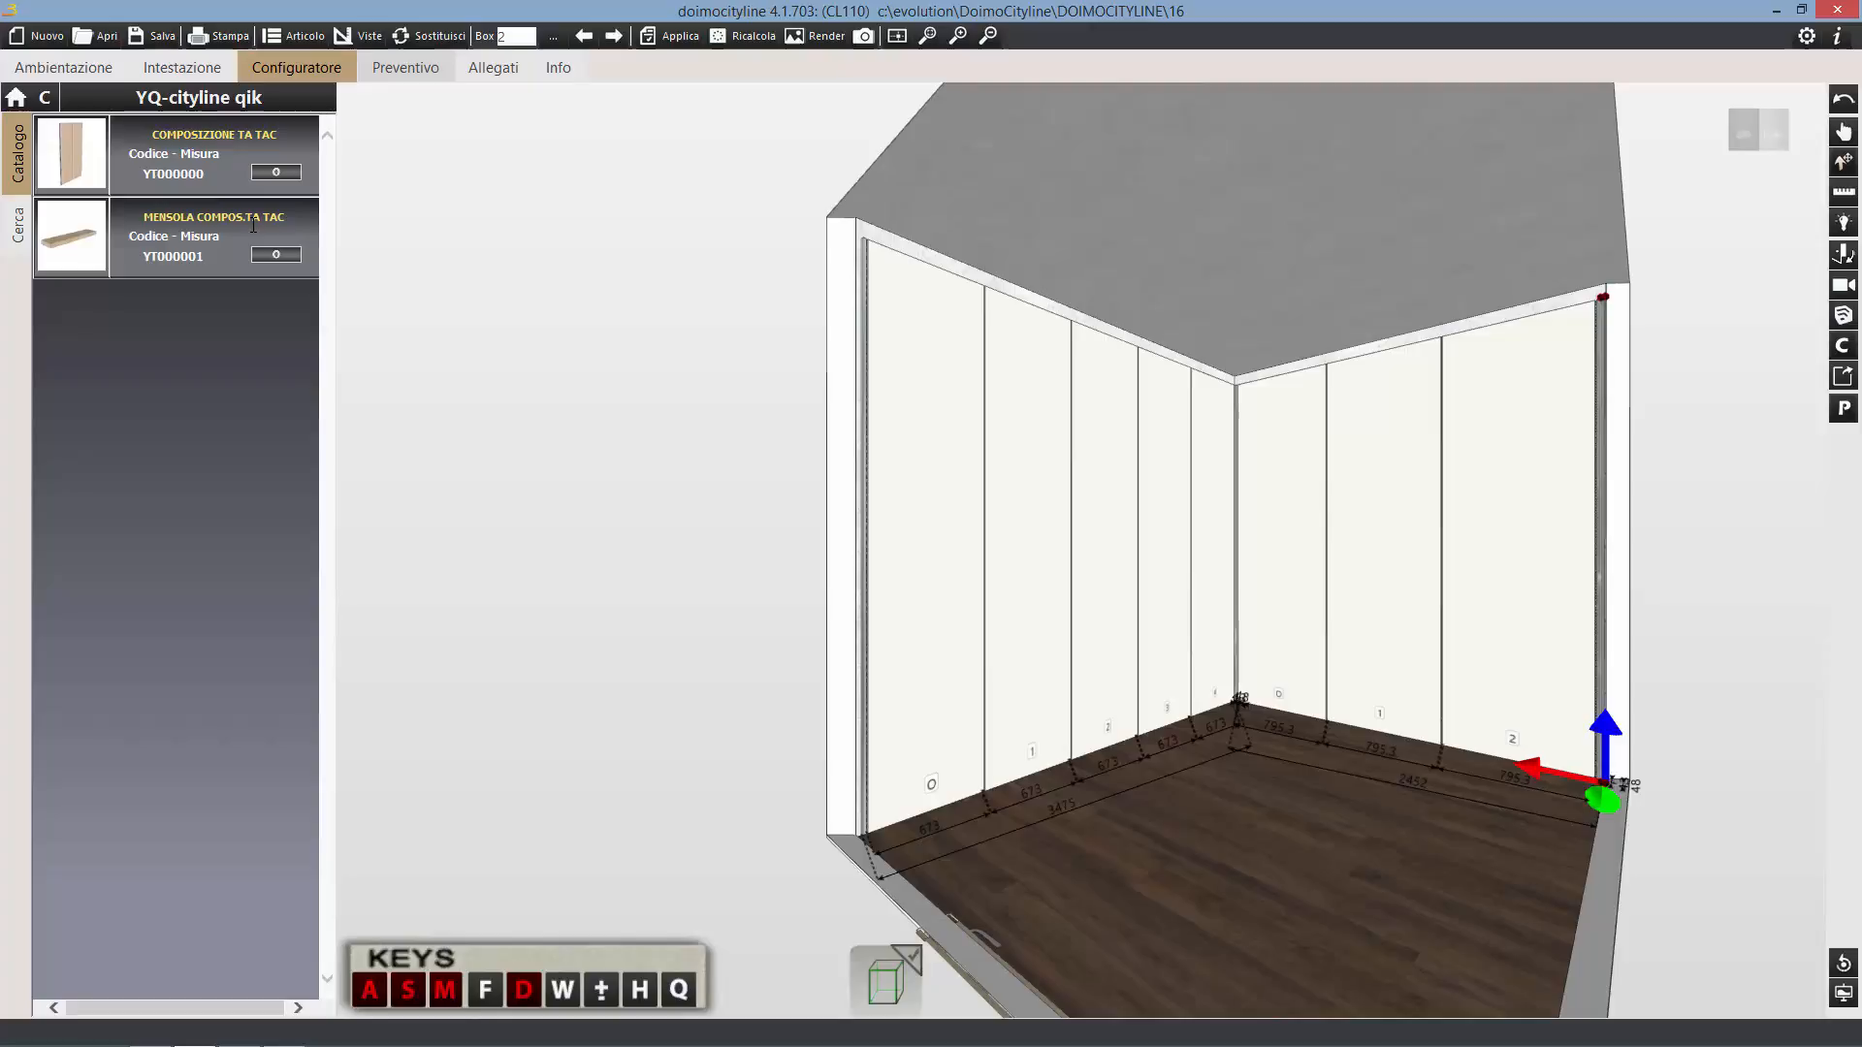
click(290, 262)
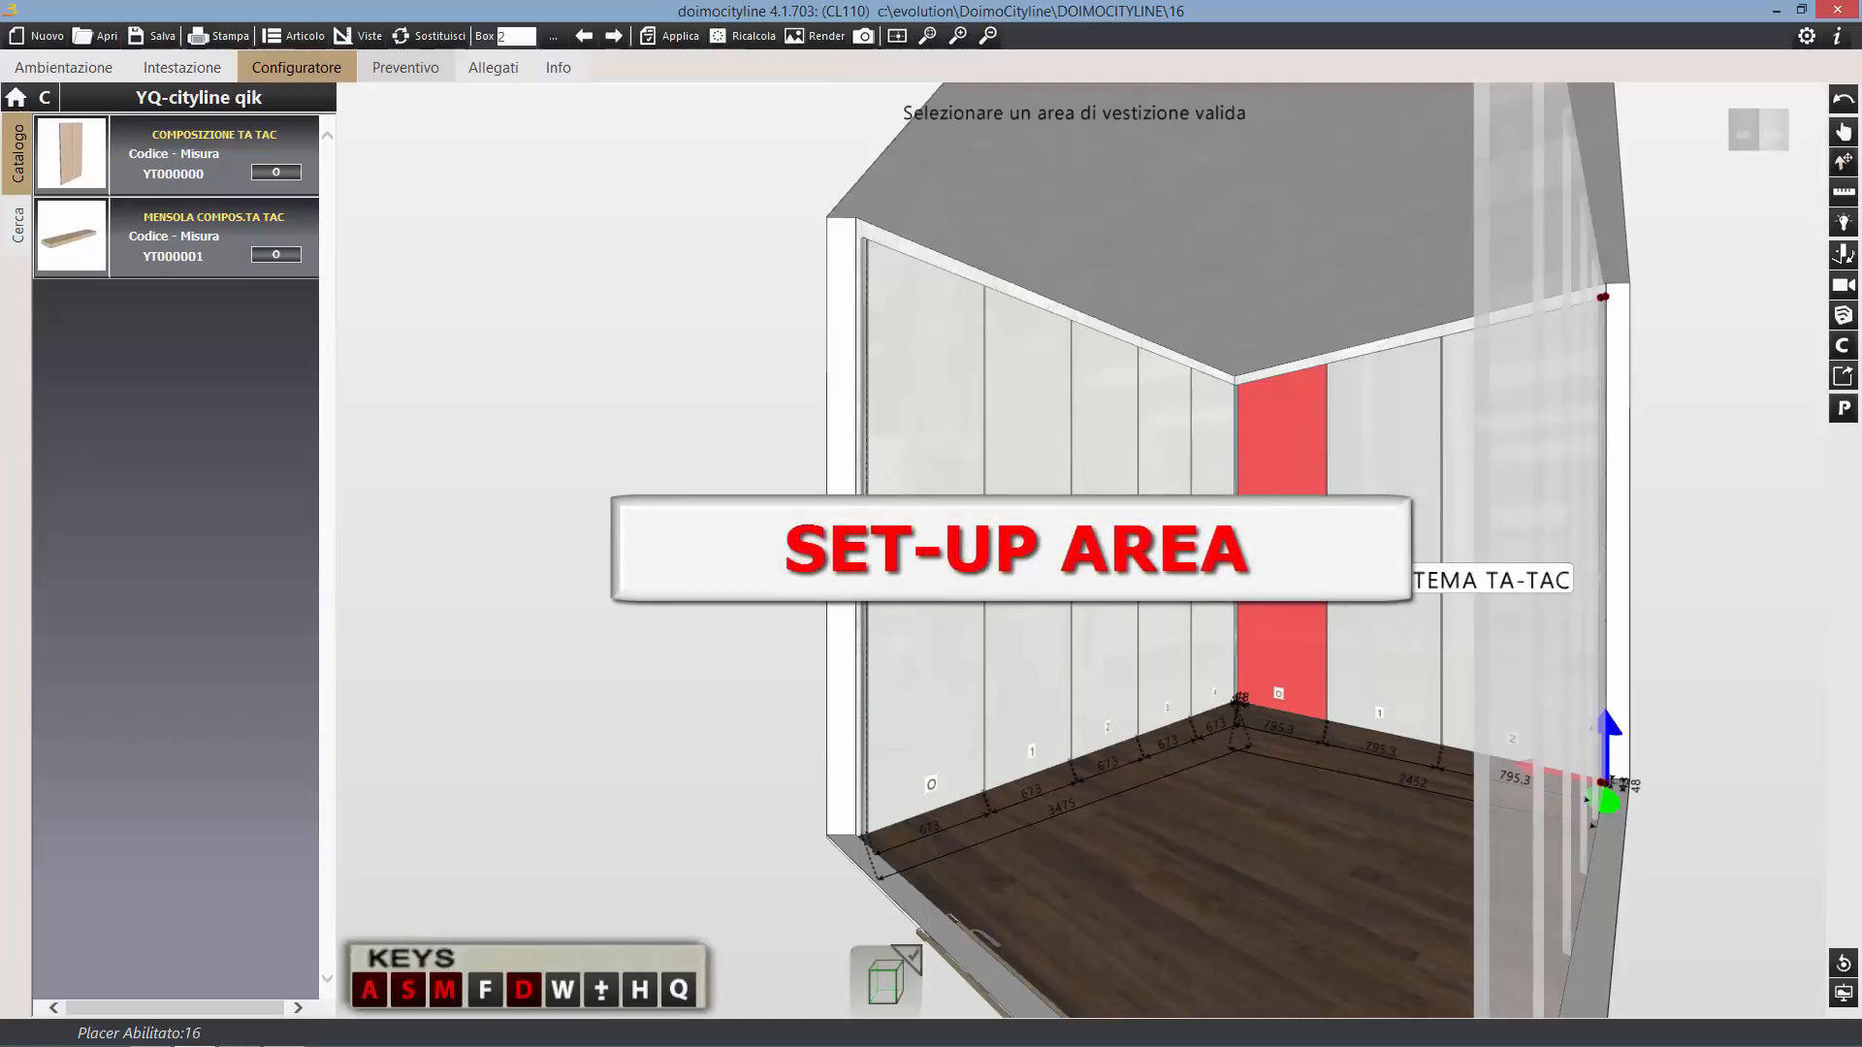
click(1280, 644)
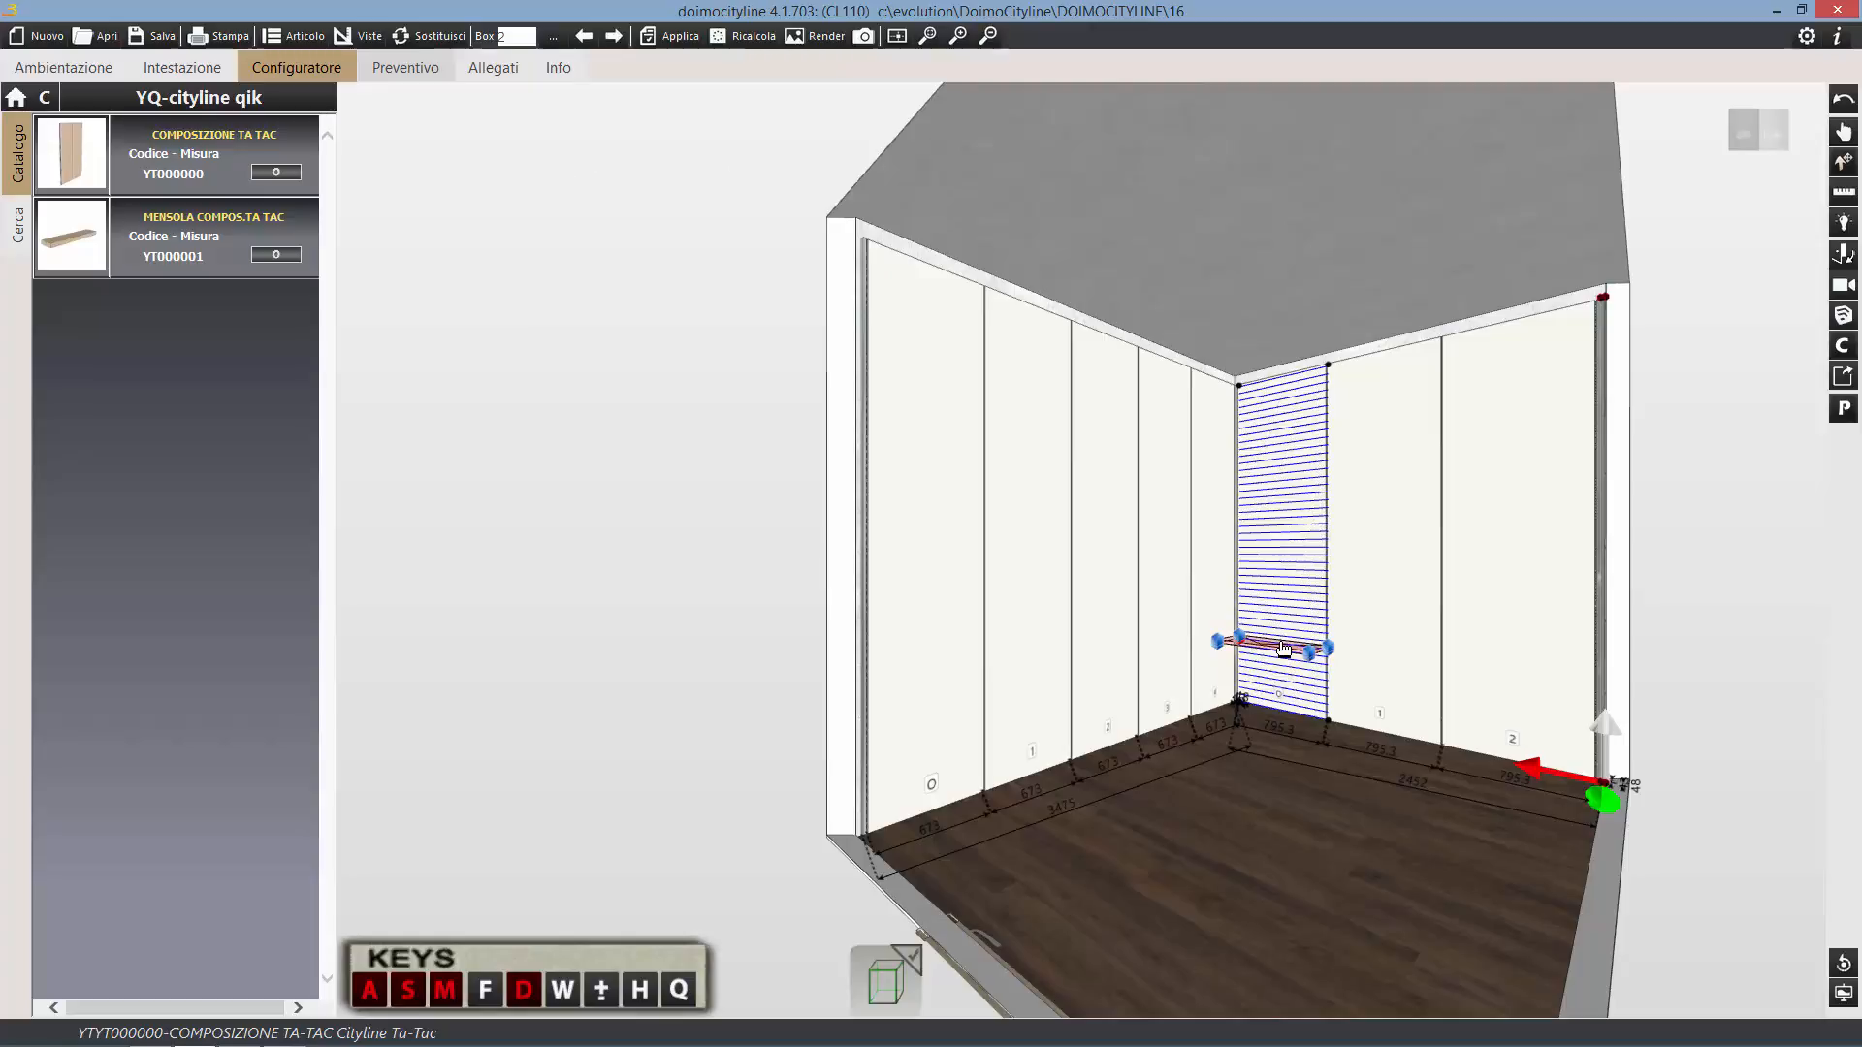
mouse_move(1283, 648)
mouse_down()
mouse_move(1285, 587)
mouse_move(1288, 606)
mouse_up()
click(1287, 606)
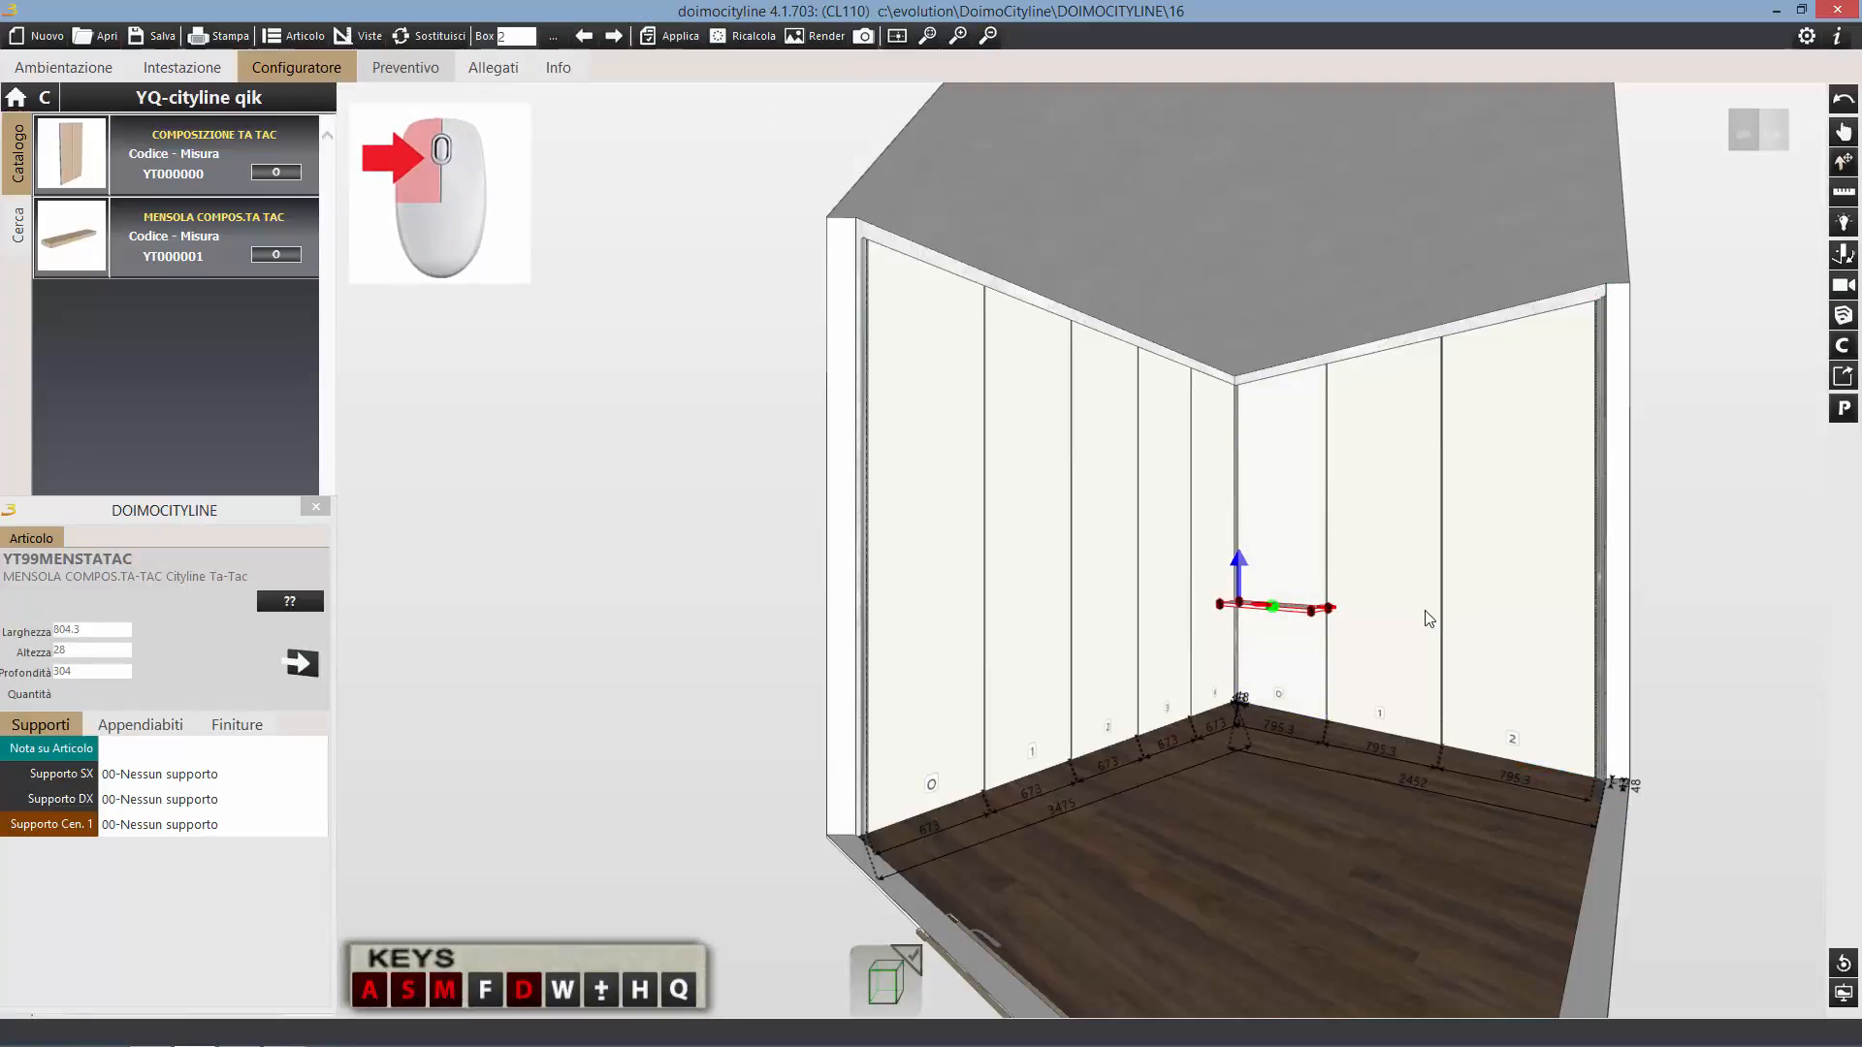
Stretch the shelf across all three panels to a width of 2413 mm and extend its depth to 426 mm.
click(1842, 129)
middle_drag(1439, 477, 1504, 512)
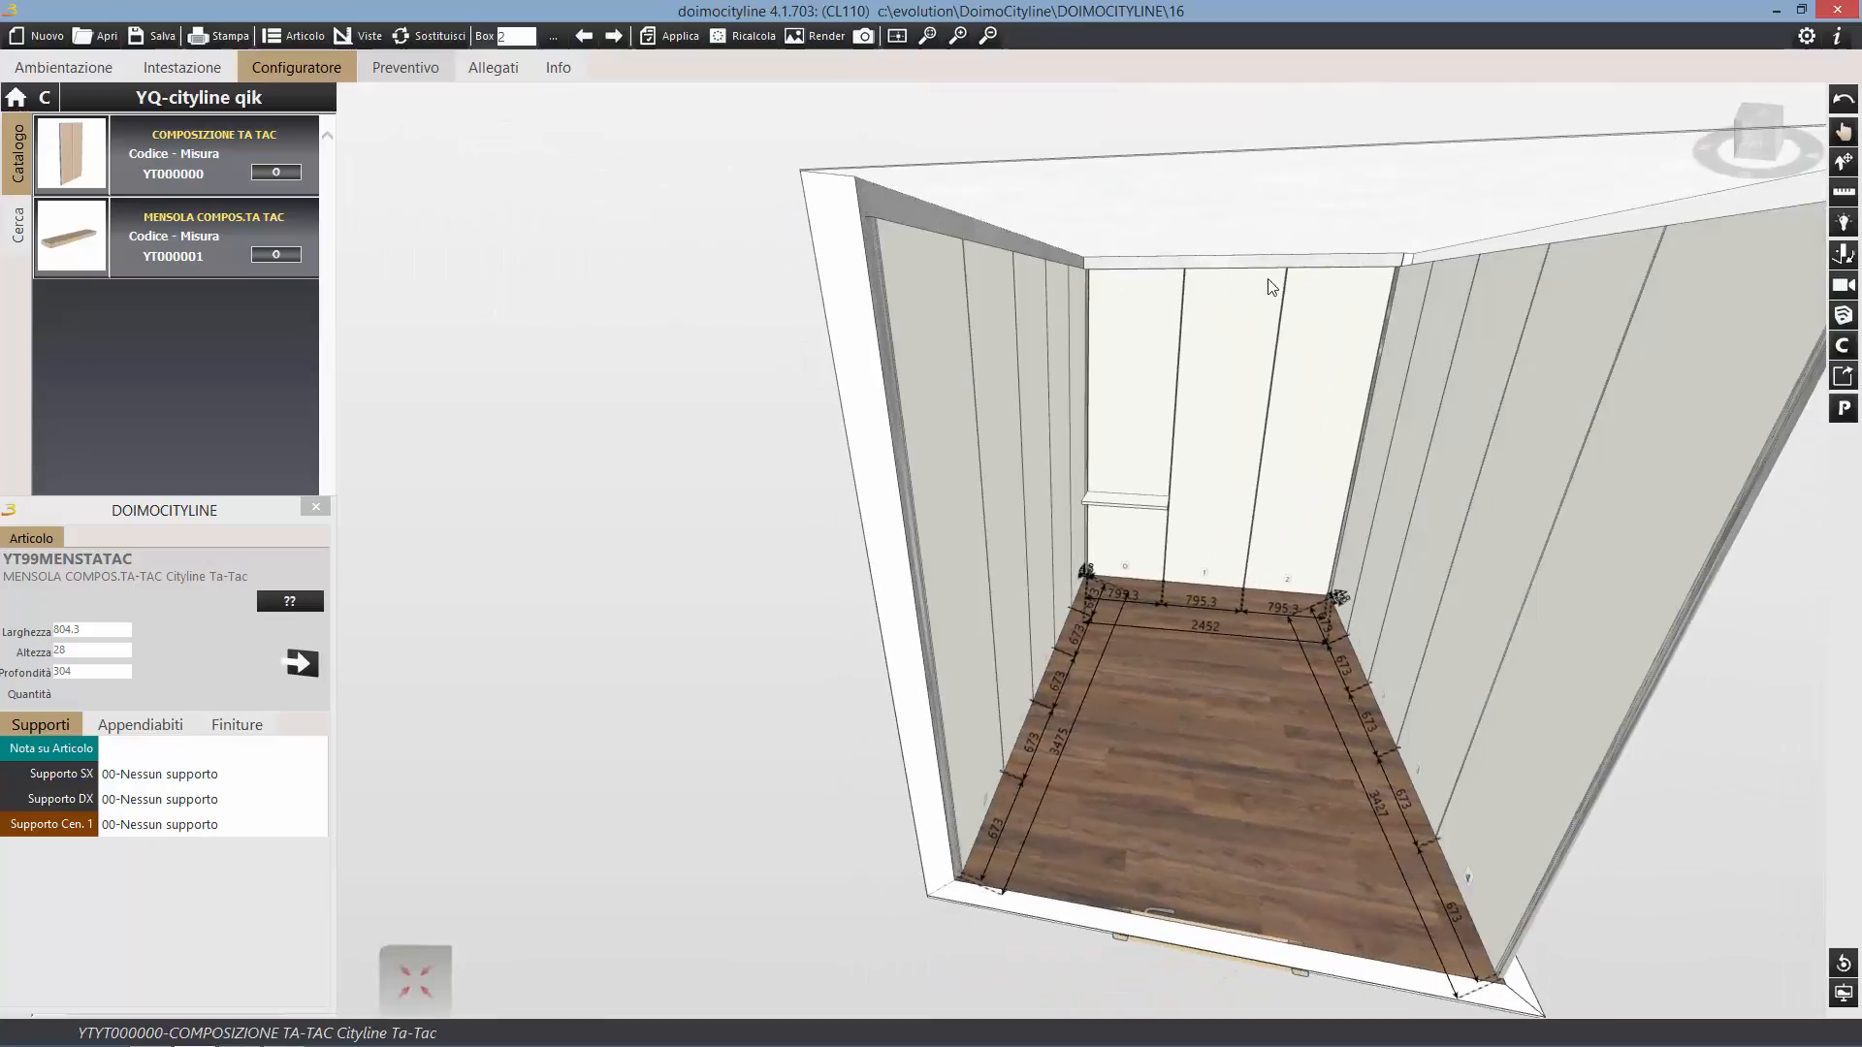
scroll(1203, 423, down, 5)
scroll(1202, 423, up, 5)
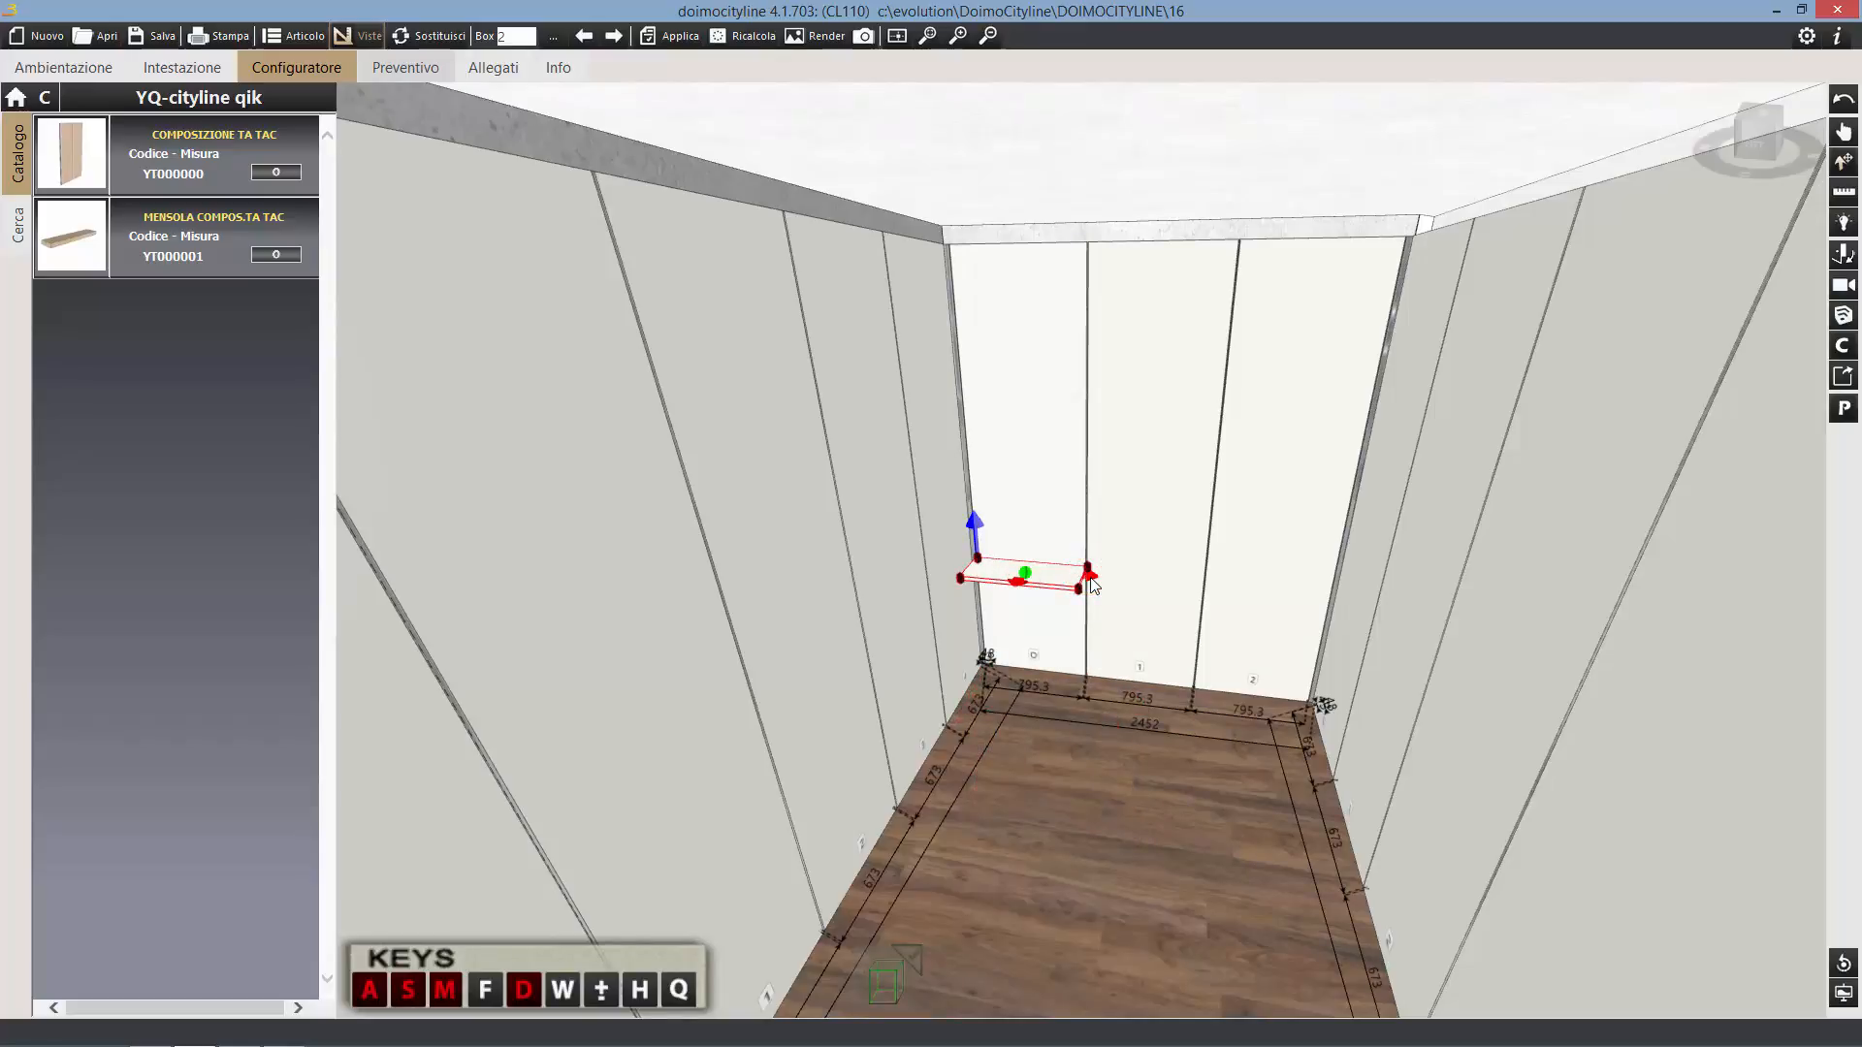
drag(1090, 582, 1347, 603)
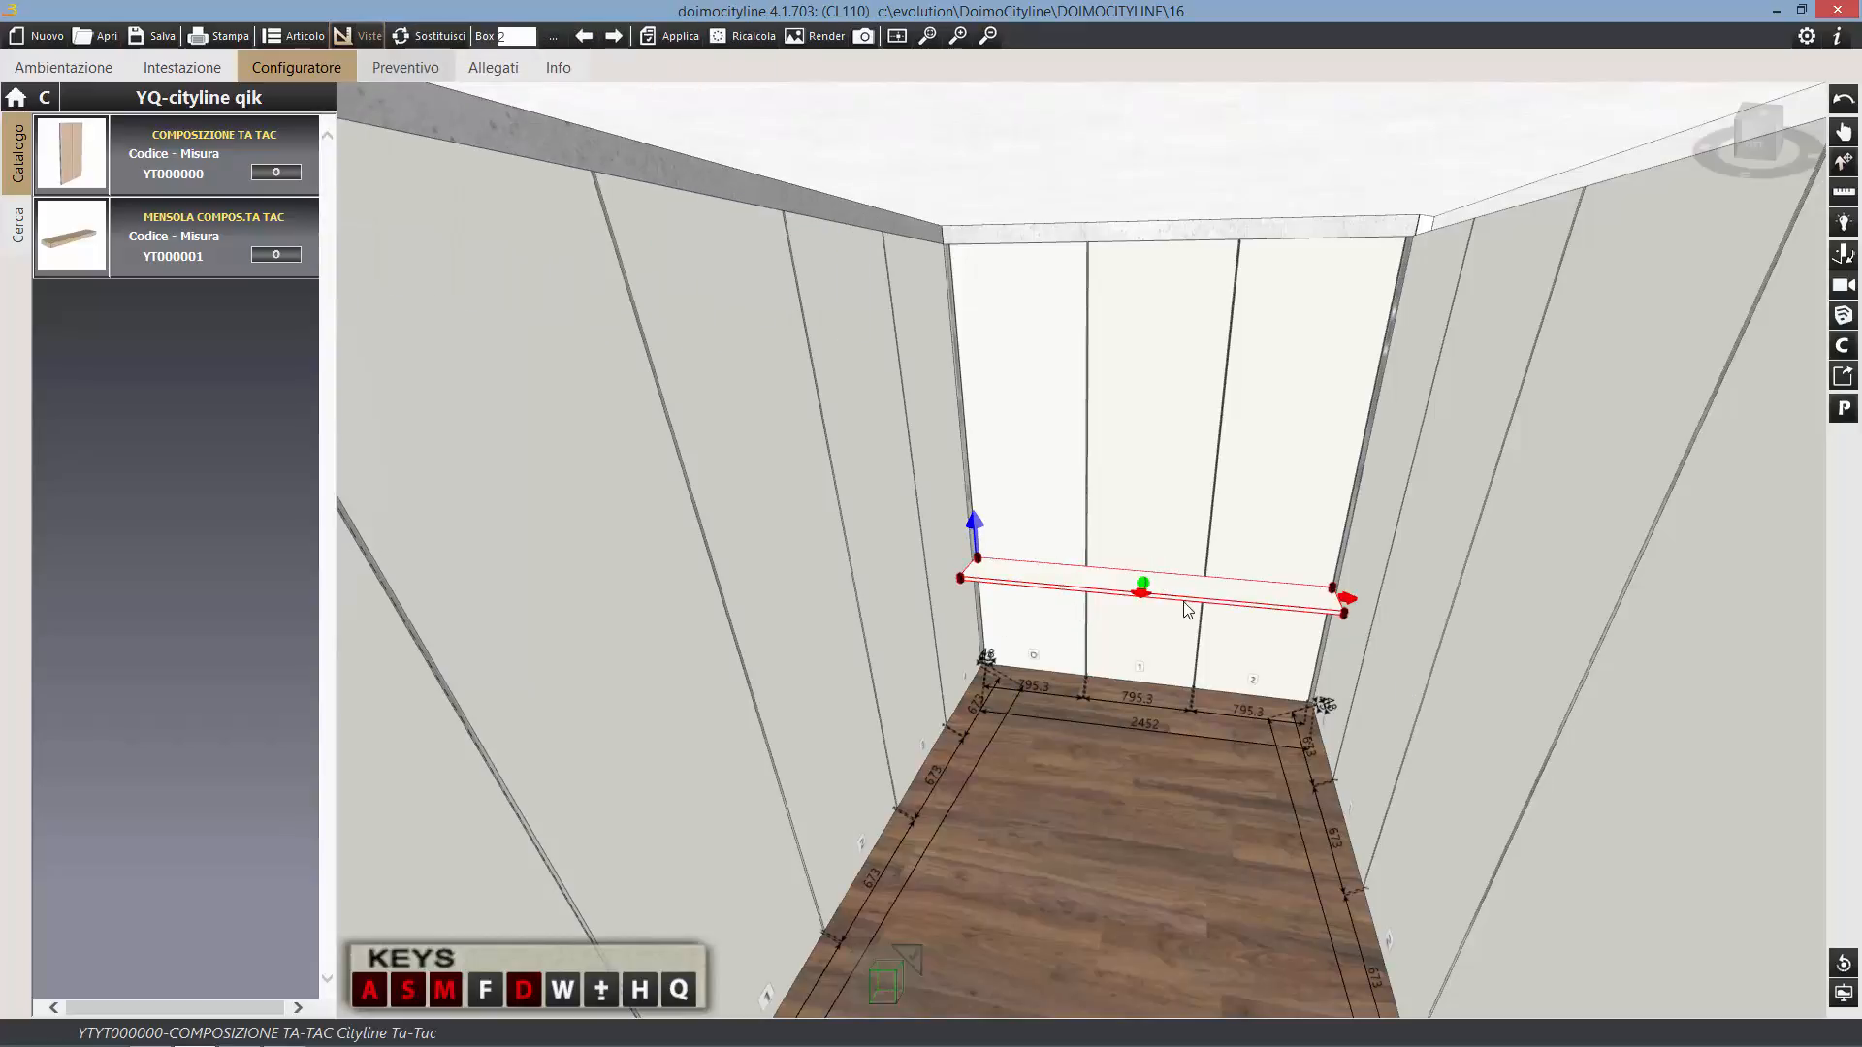
drag(1137, 592, 1132, 622)
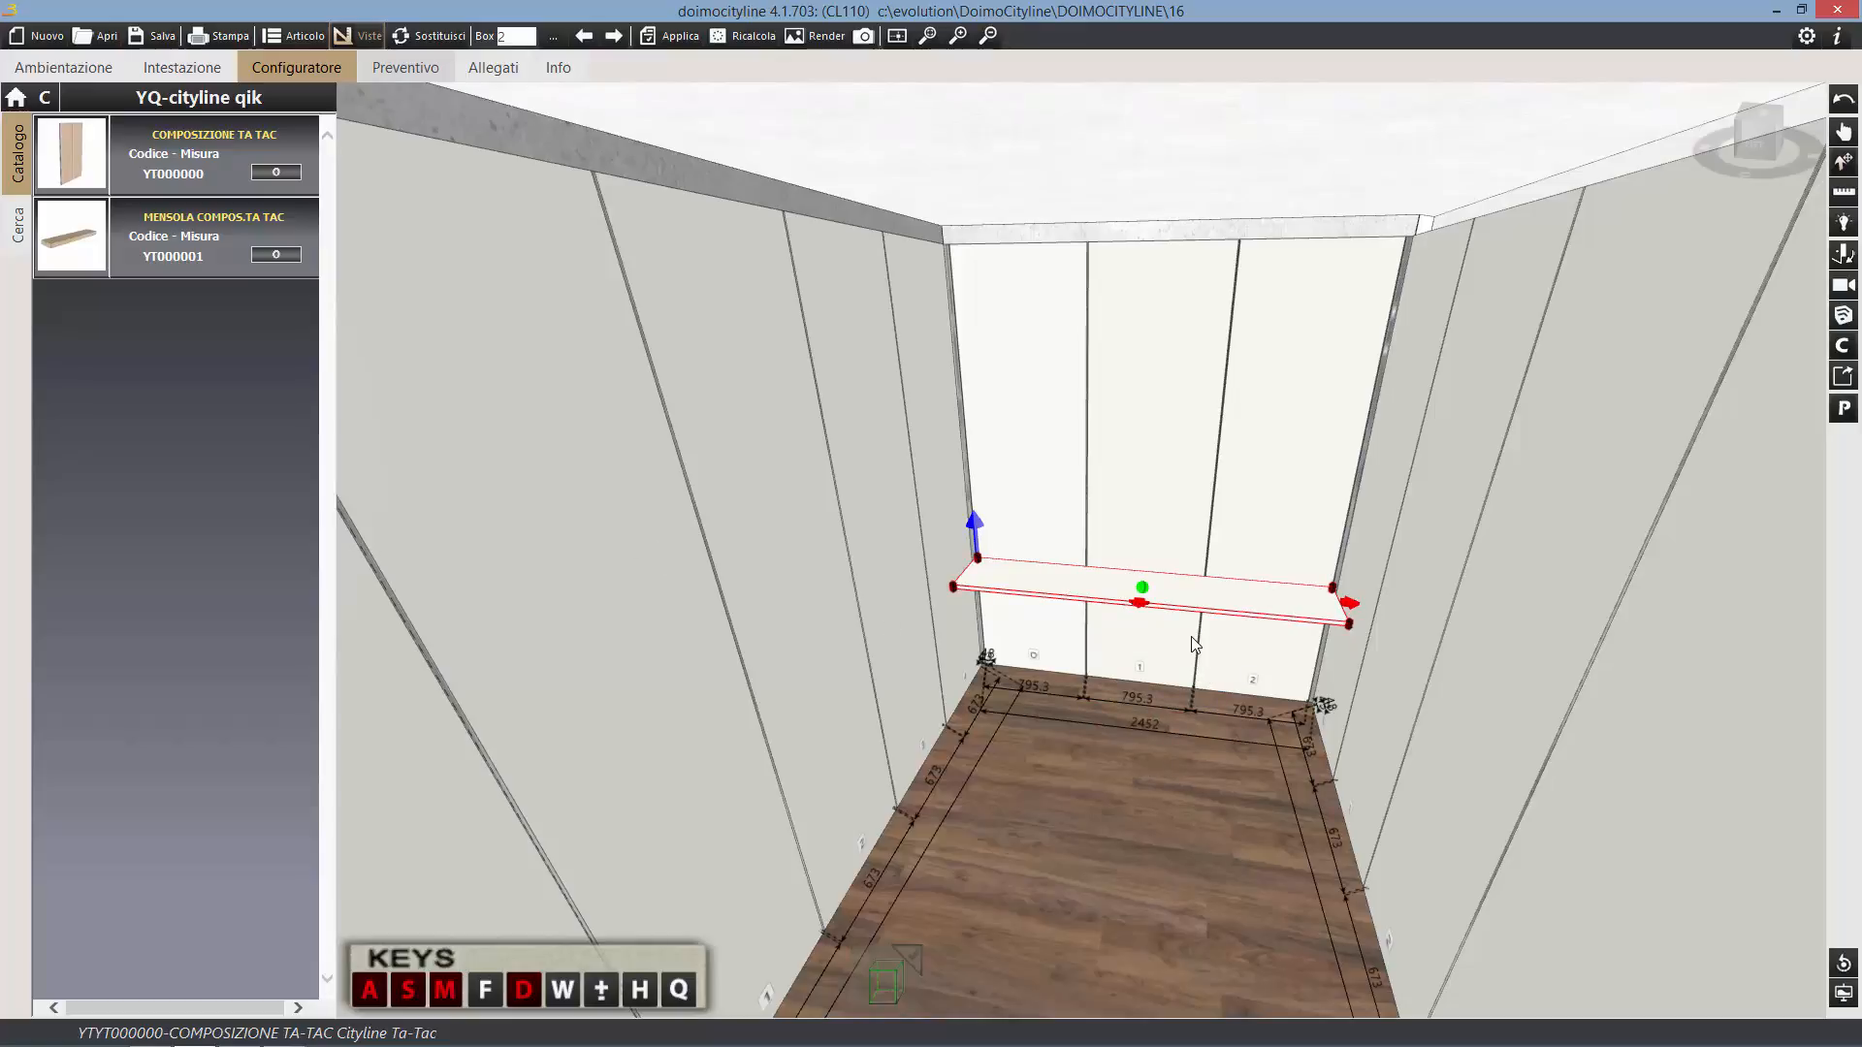
Set both the left (Supporto SX) and right (Supporto DX) supports of the shelf to 02.01-Centrale.
double_click(1154, 592)
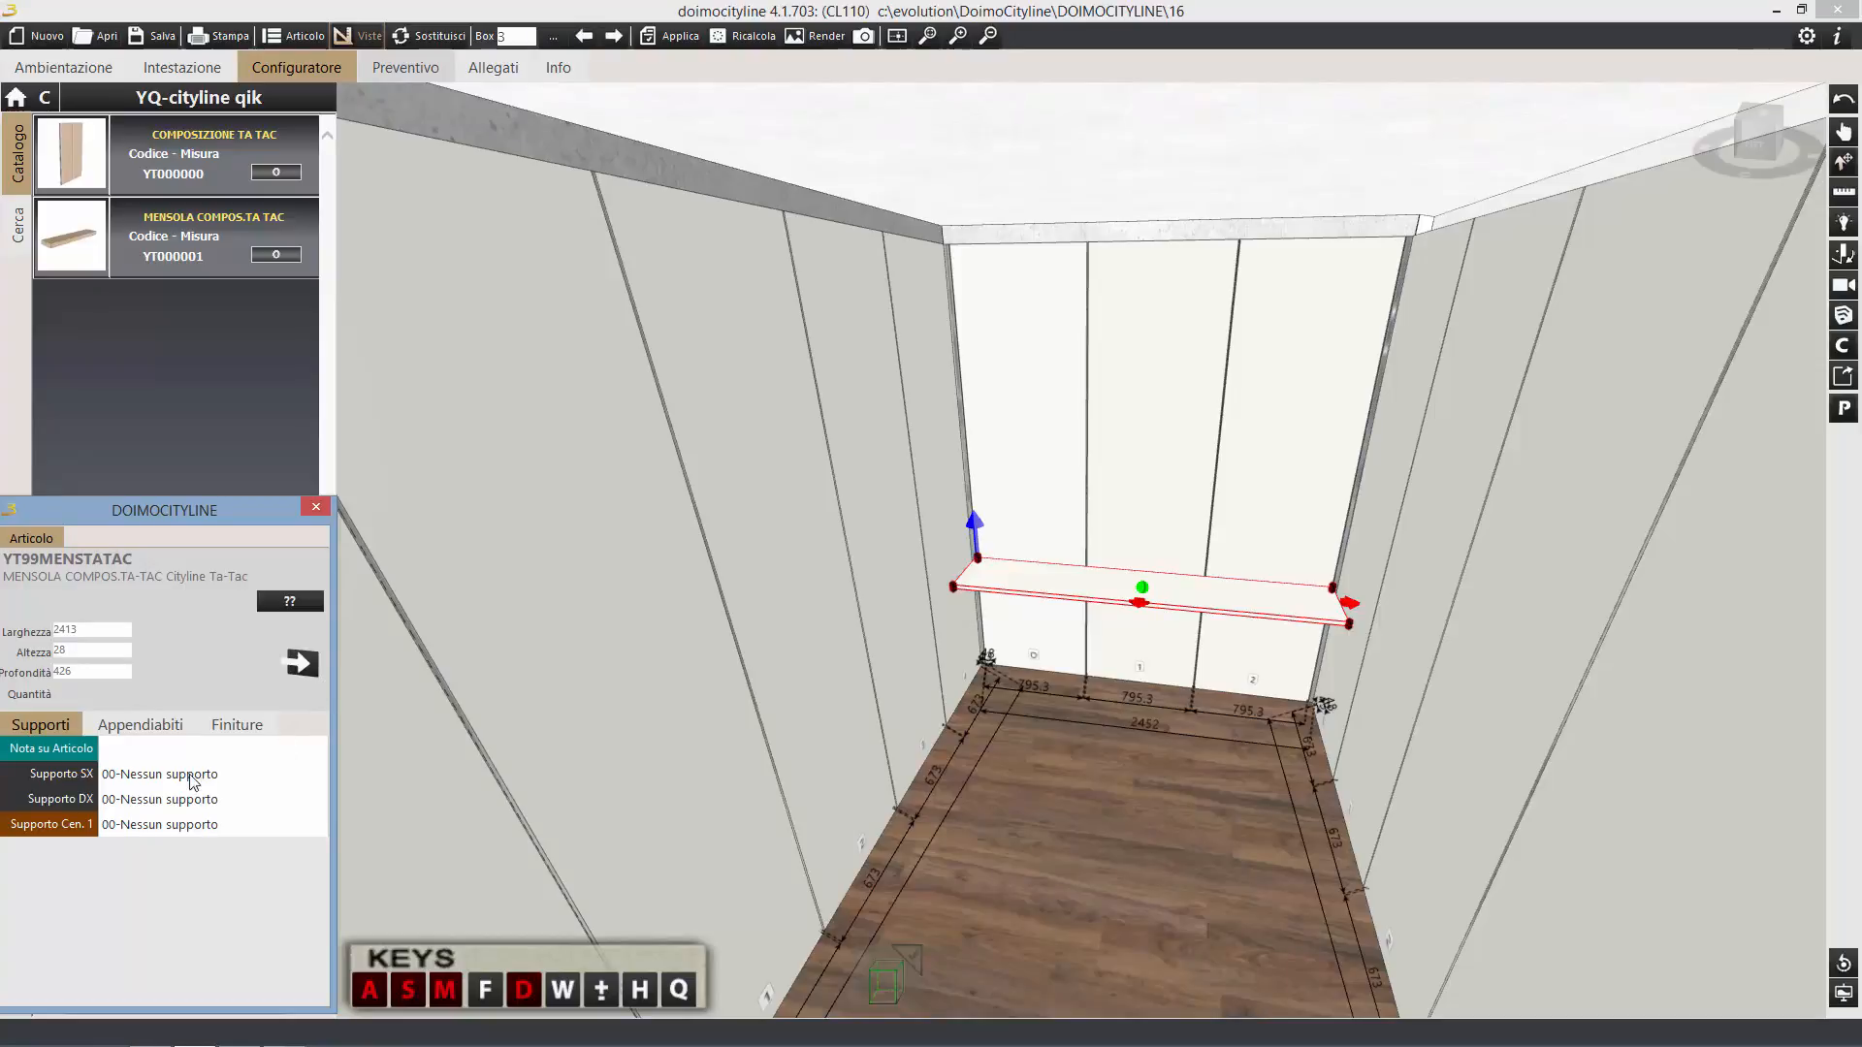
click(160, 775)
click(456, 709)
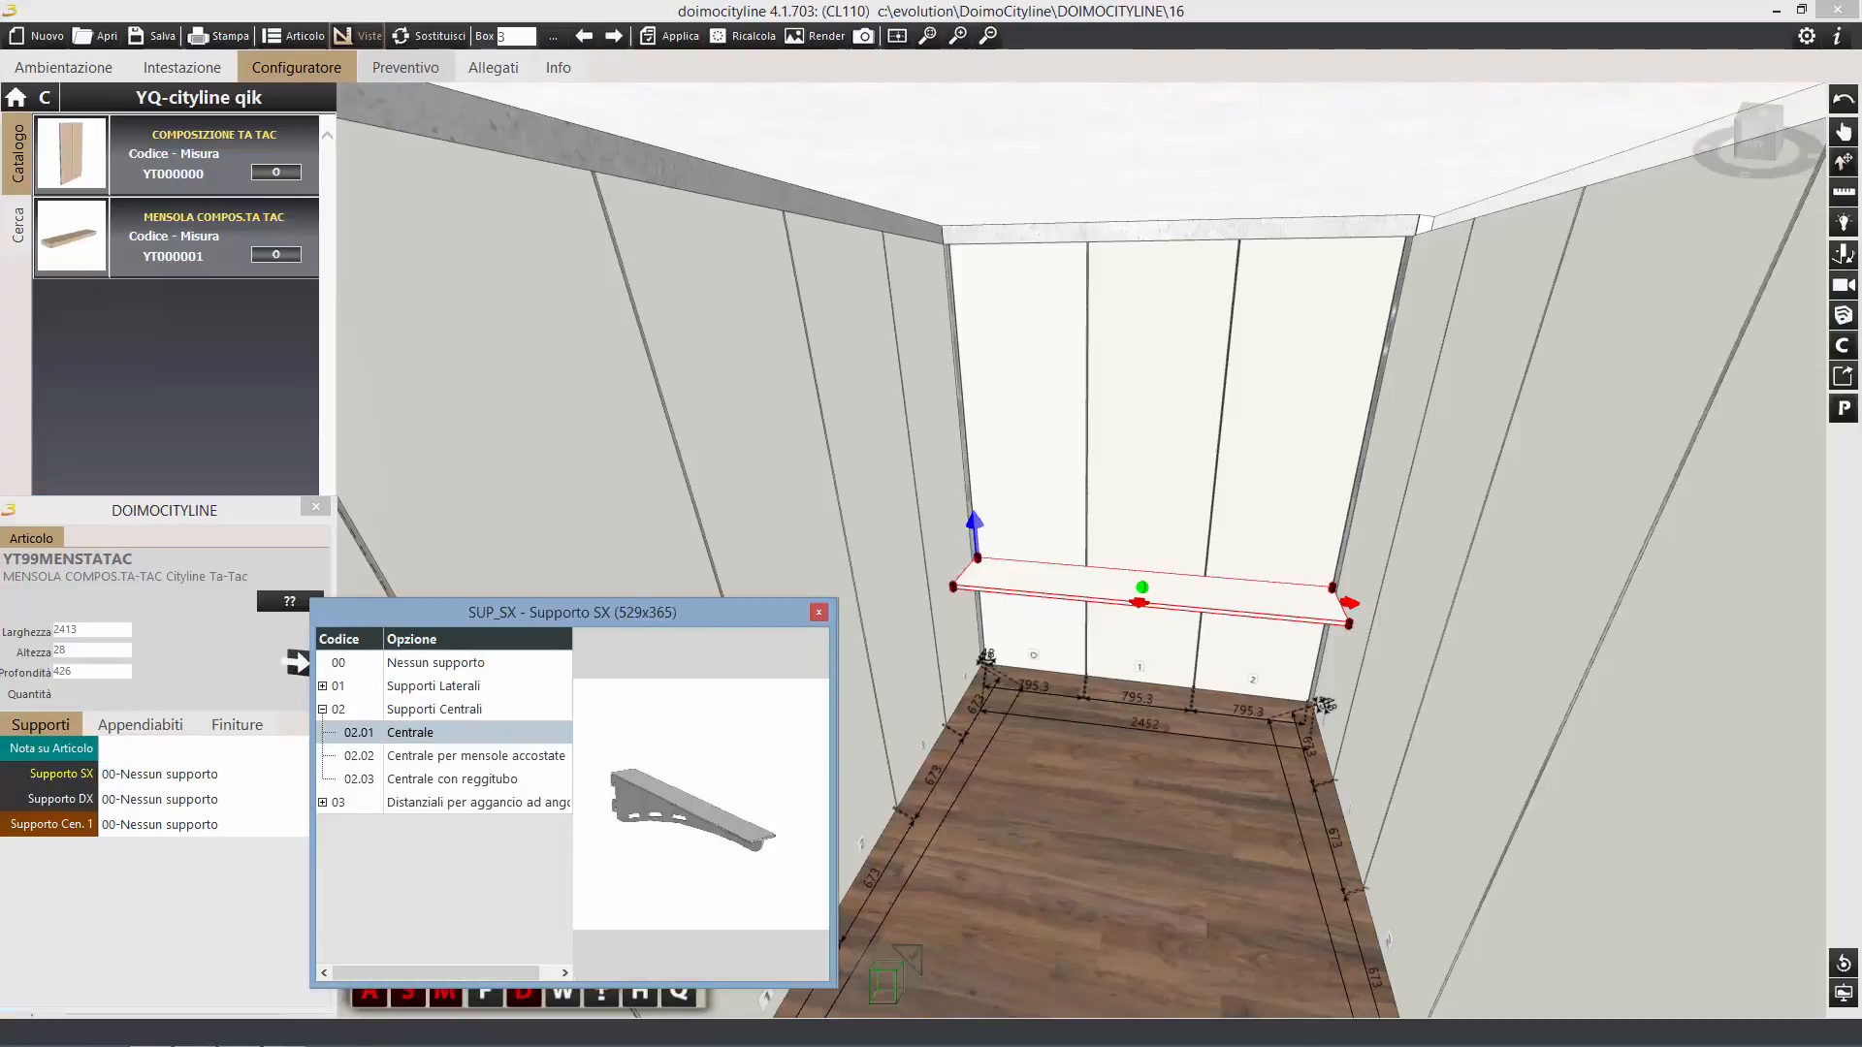
double_click(431, 737)
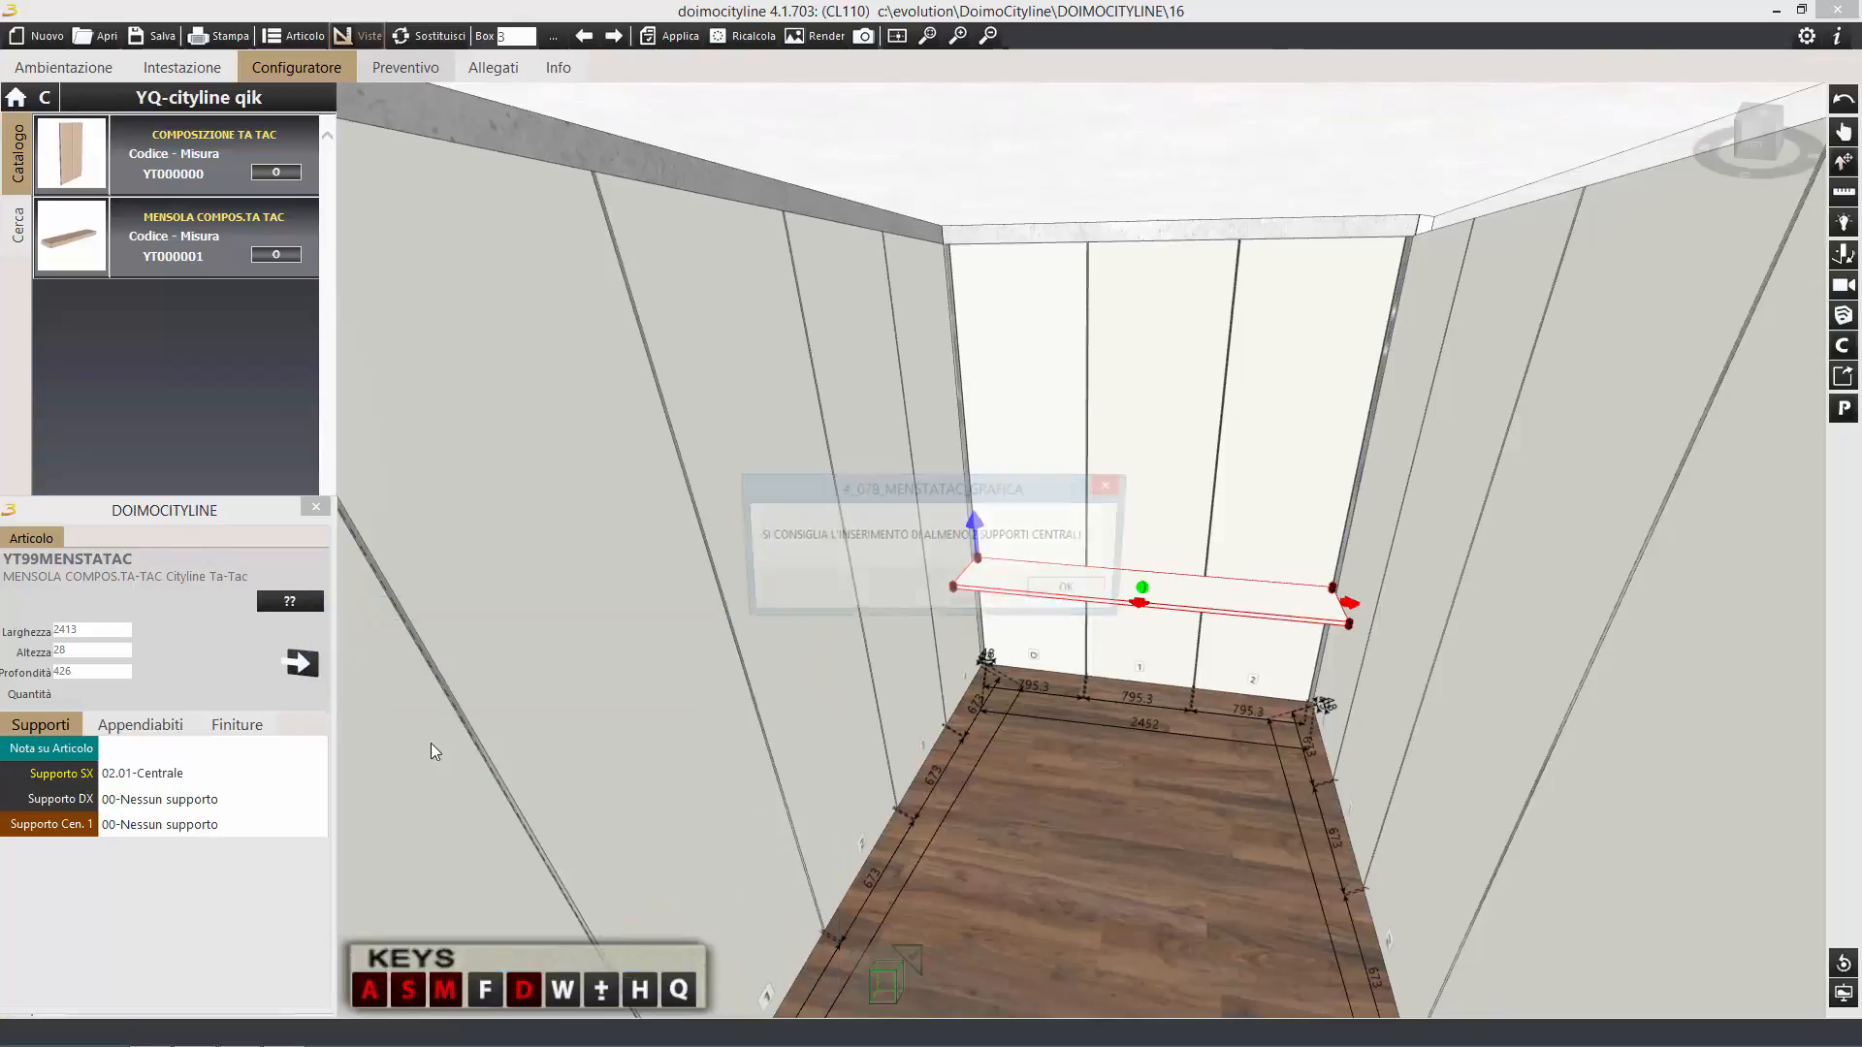
click(1088, 598)
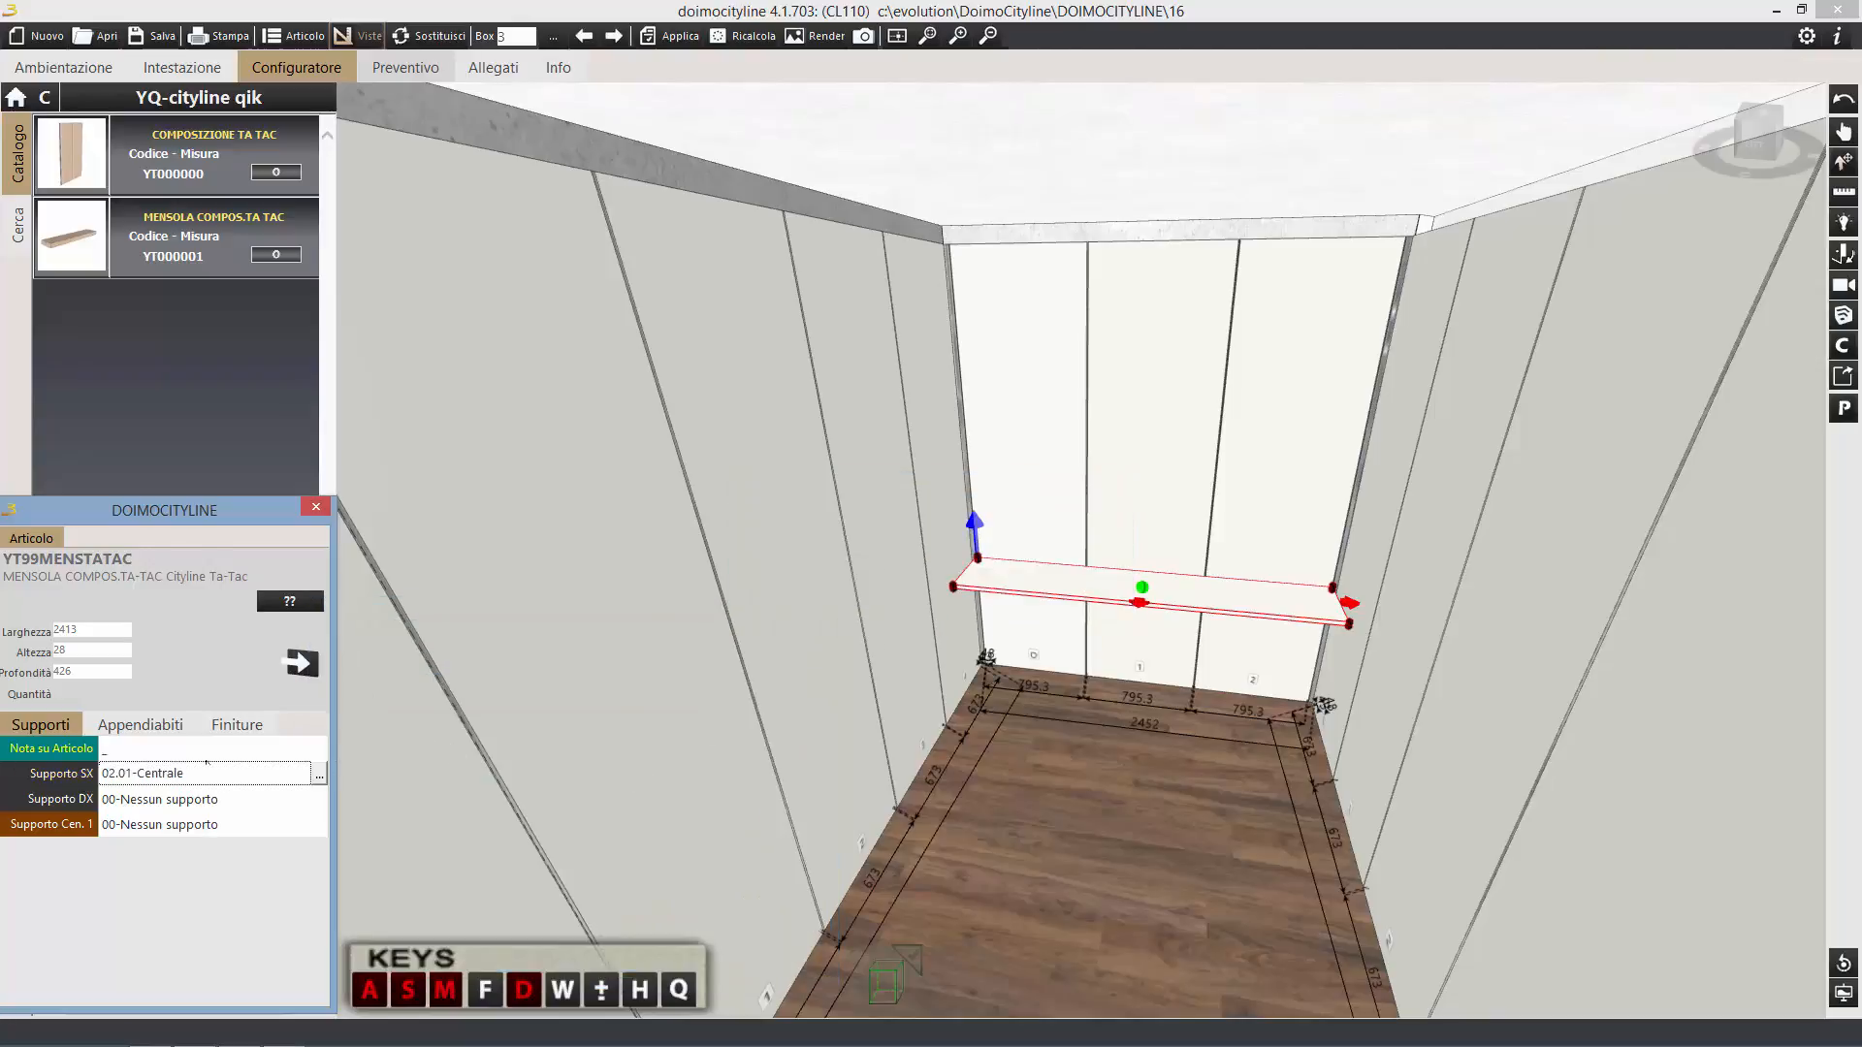
click(170, 799)
click(395, 715)
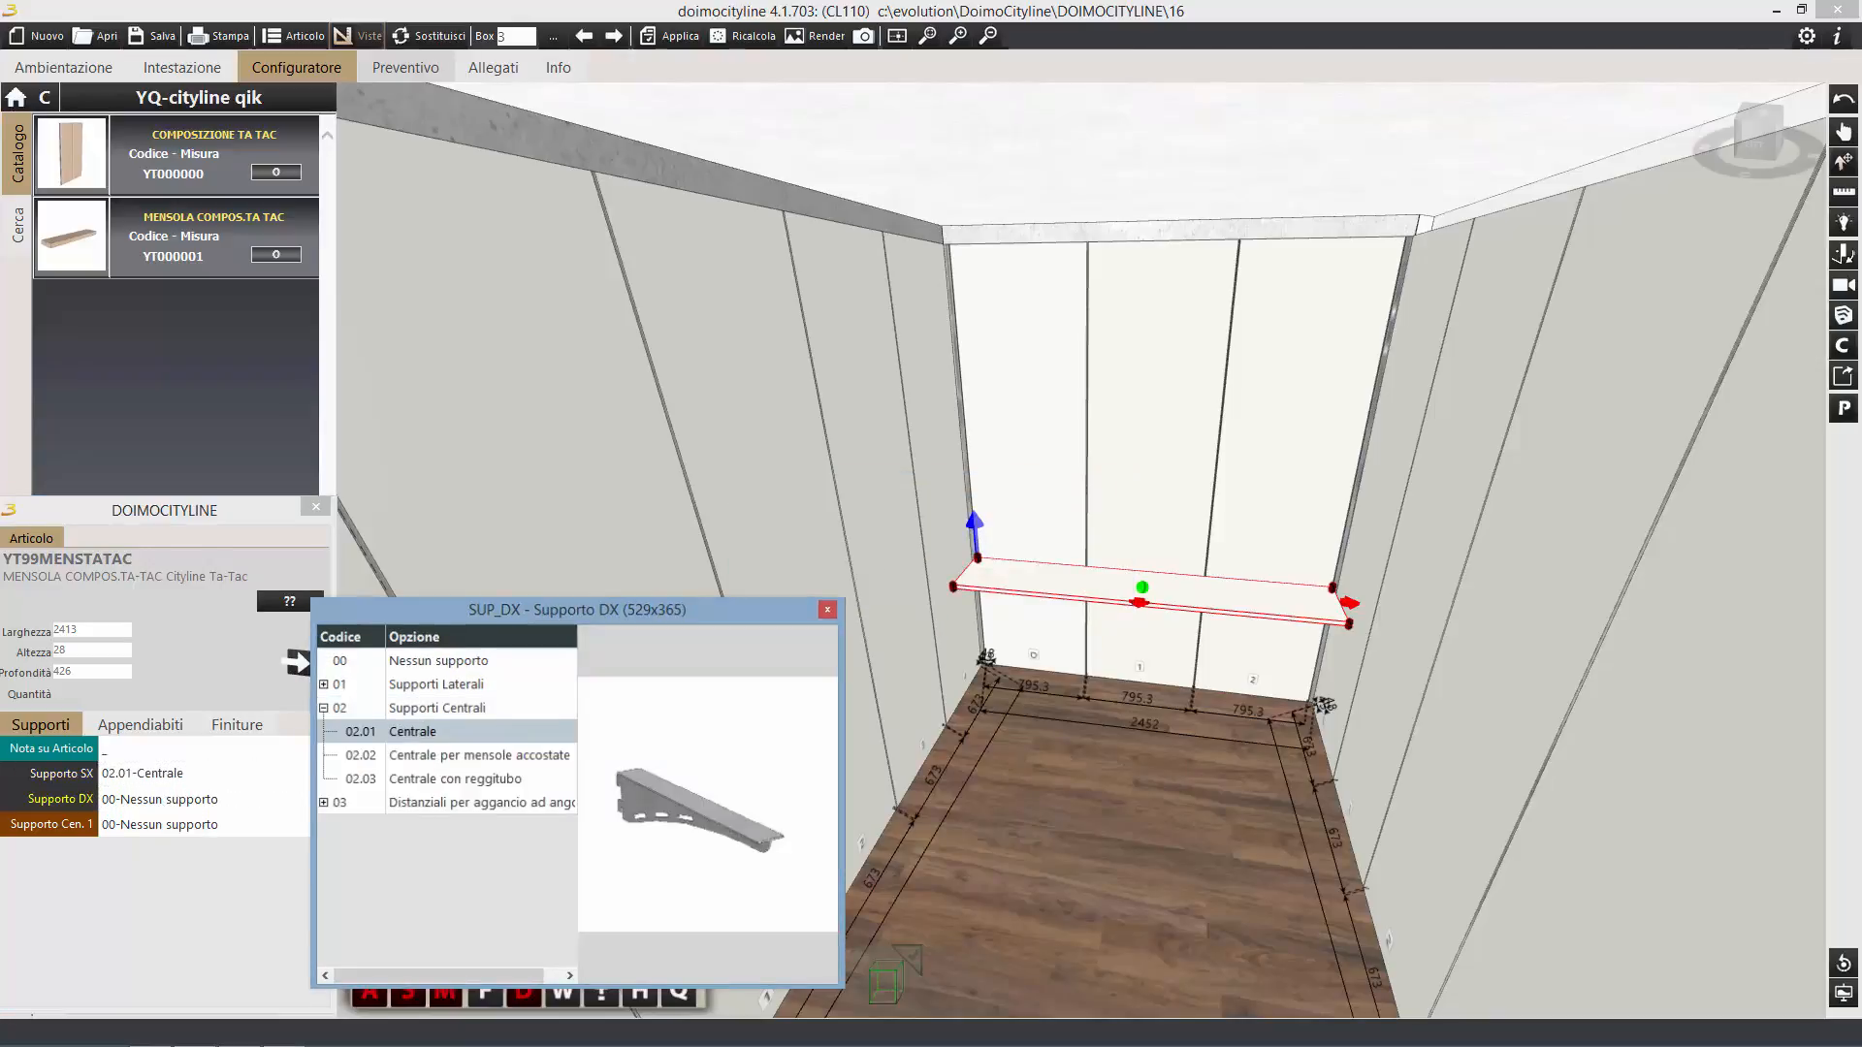
double_click(398, 731)
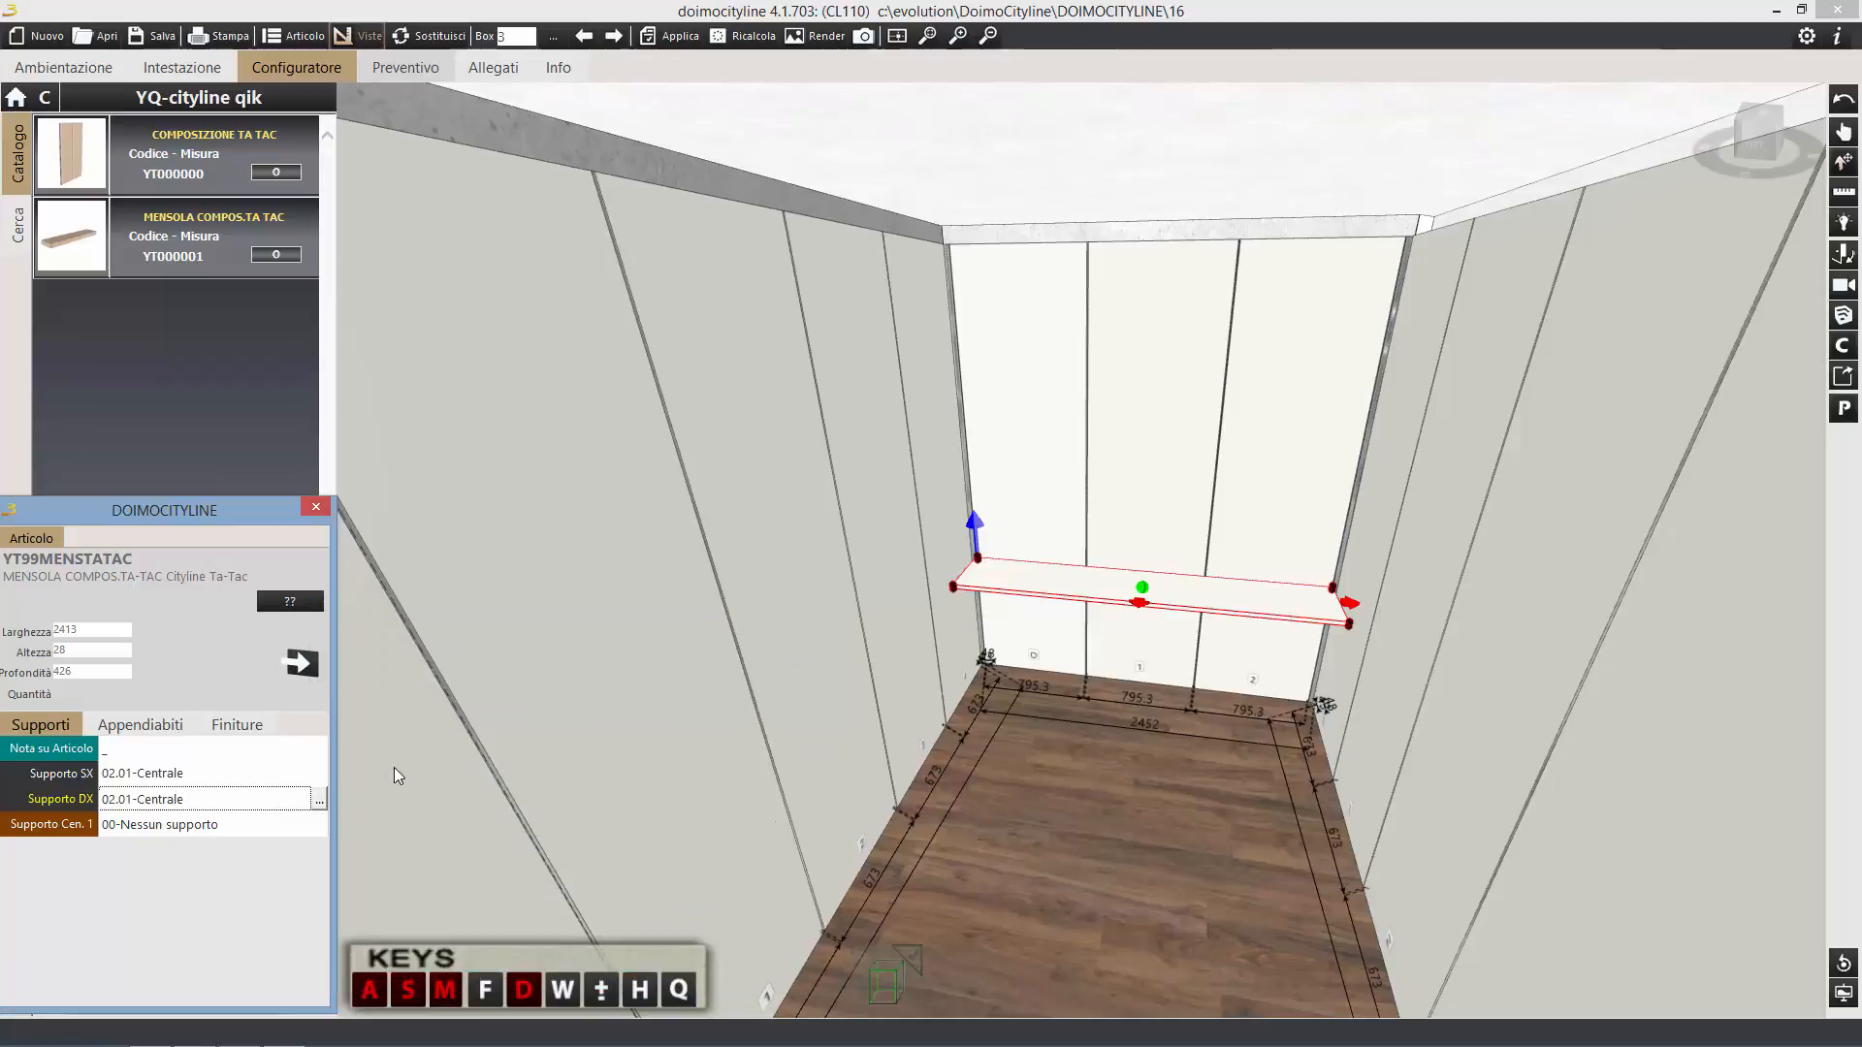
Set the shelf's central supports Supporto Cen. 1 and Supporto Cen. 2 to 02.03-Centrale con reggitubo.
click(235, 833)
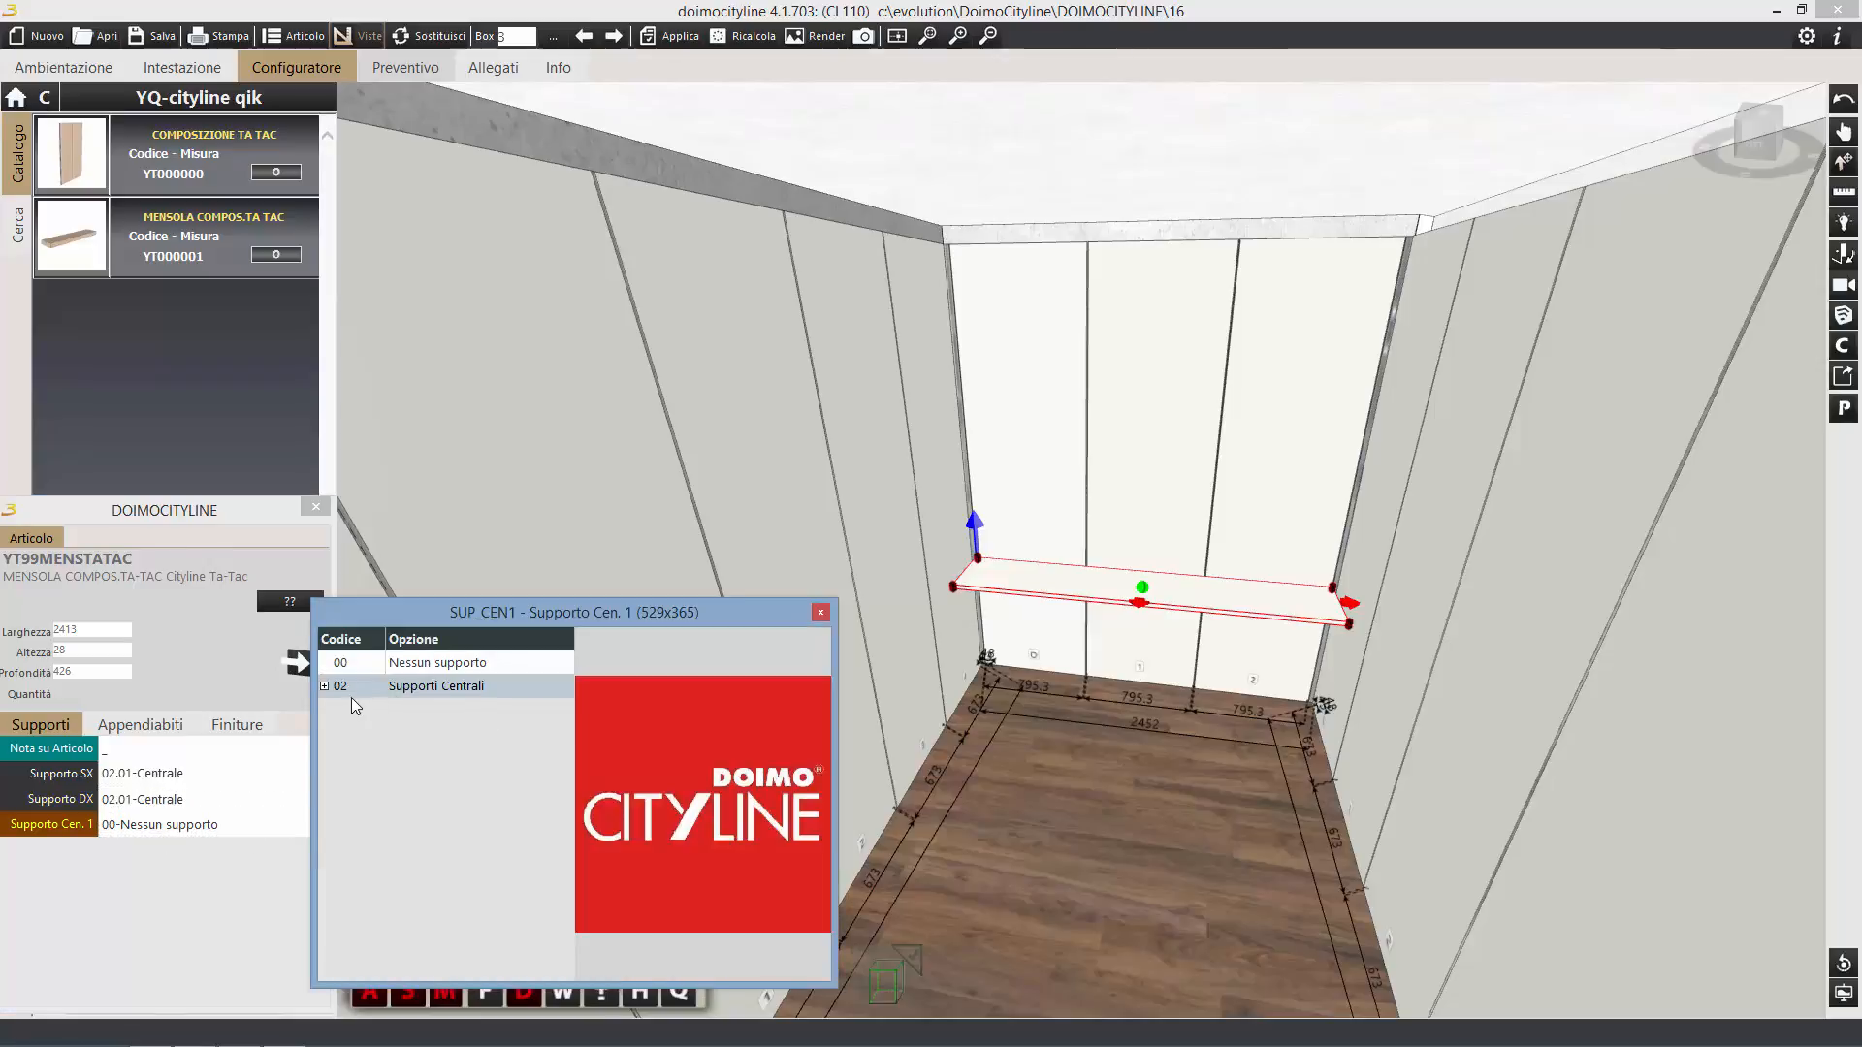
click(351, 697)
click(415, 732)
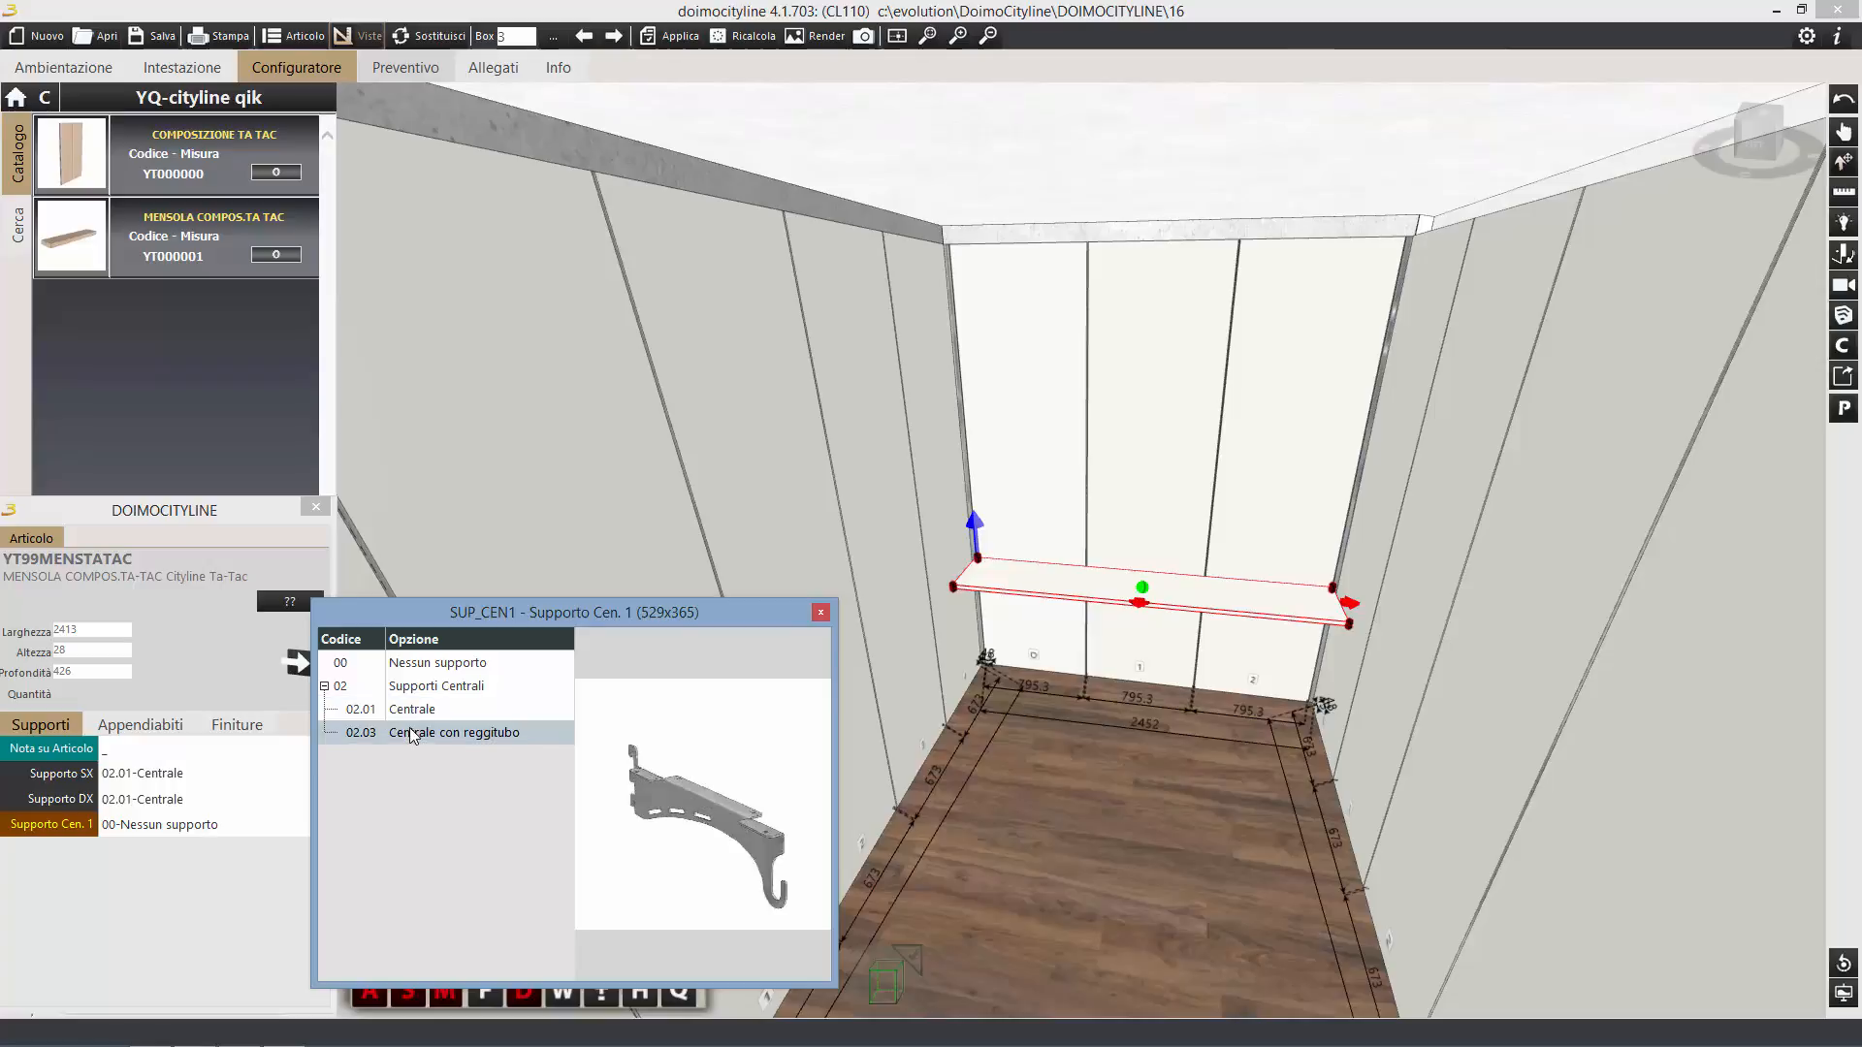
double_click(415, 732)
click(204, 850)
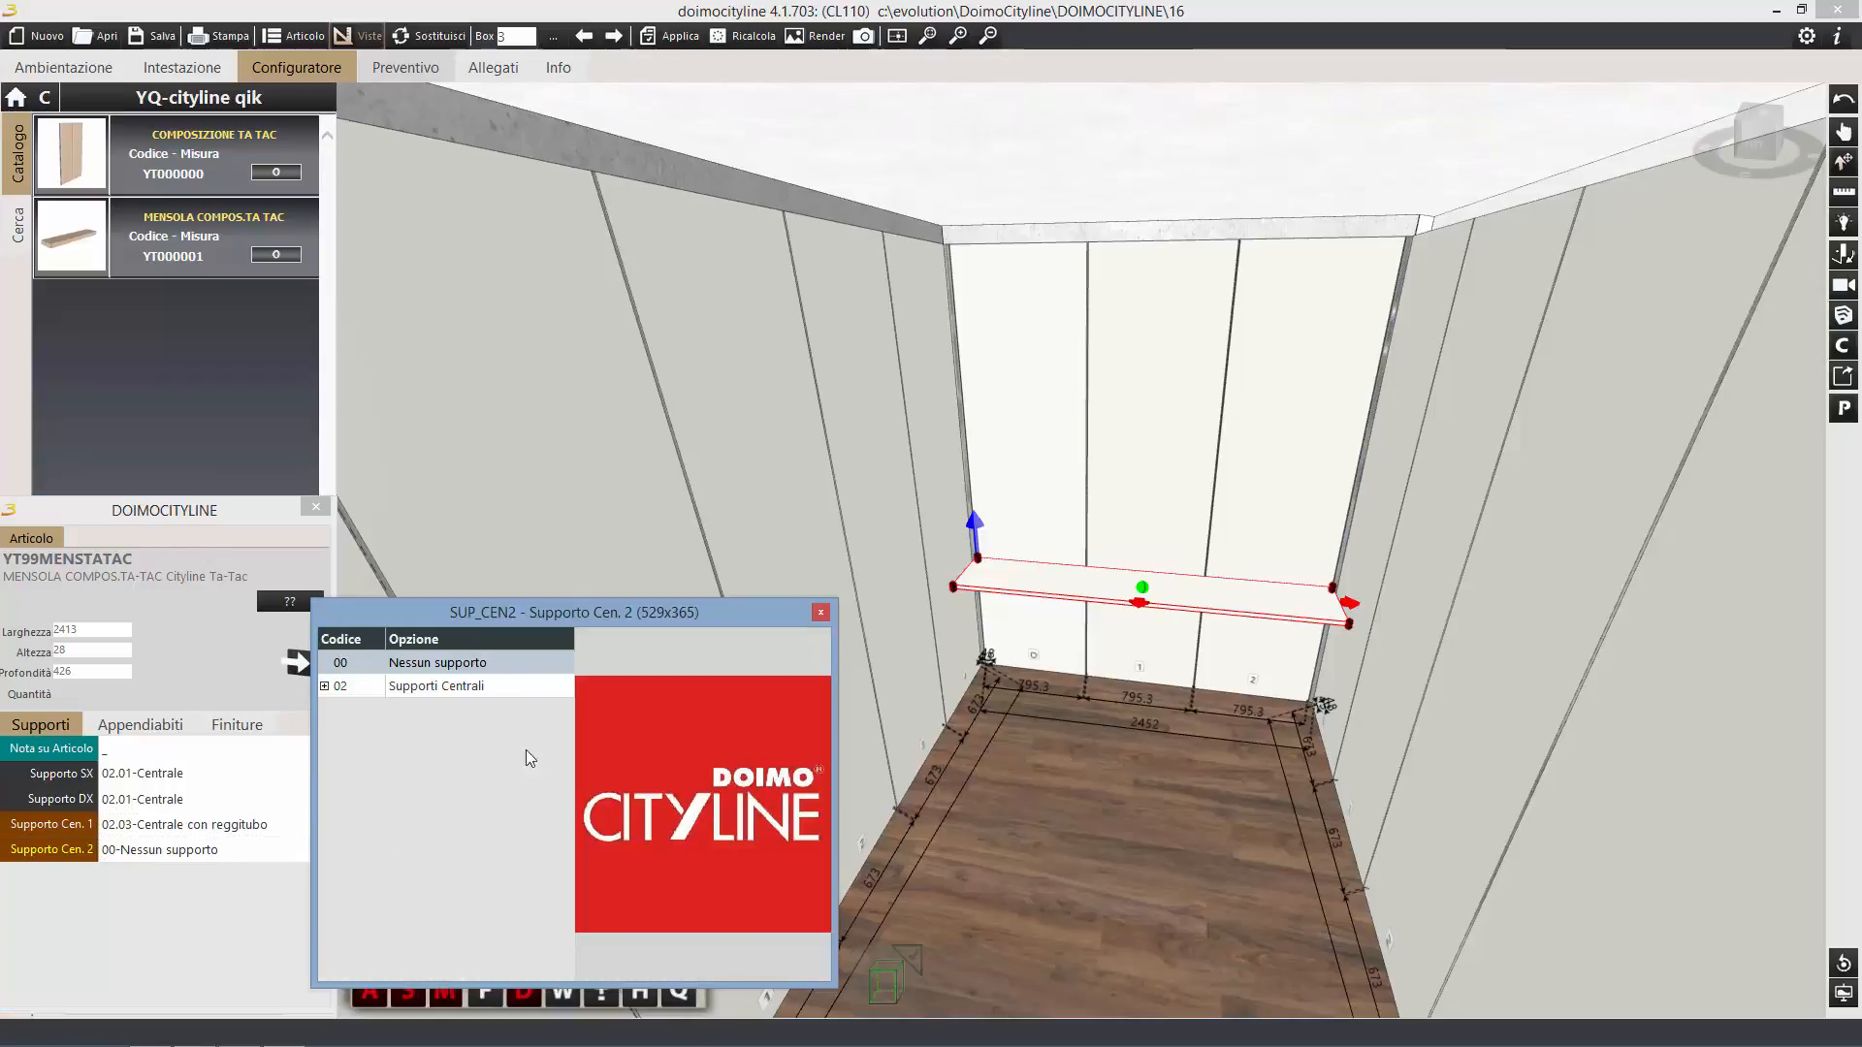
click(431, 691)
click(452, 730)
double_click(454, 733)
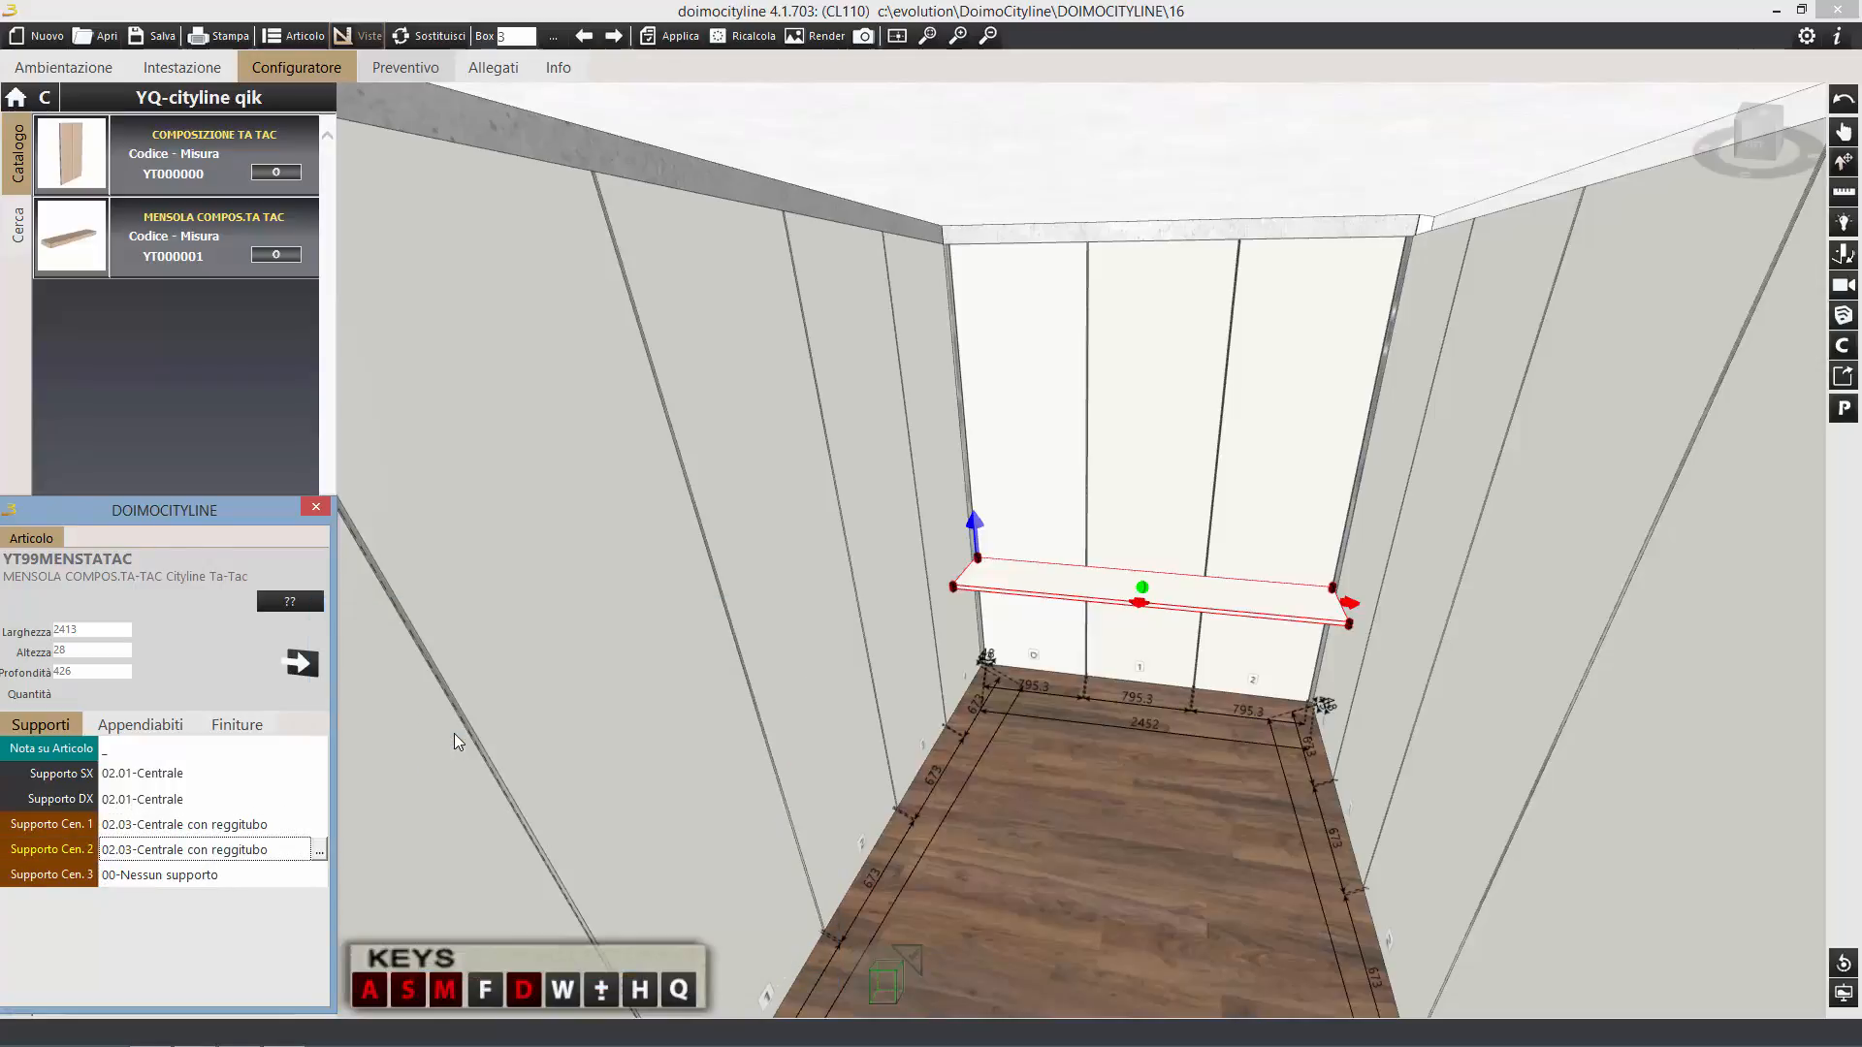
Add hanging rails Tubo 1 and Tubo 2 under the shelf and join them with Unisci 1 e 2.
click(1842, 137)
drag(1269, 665, 1288, 514)
drag(1205, 859, 1199, 492)
scroll(1173, 531, up, 6)
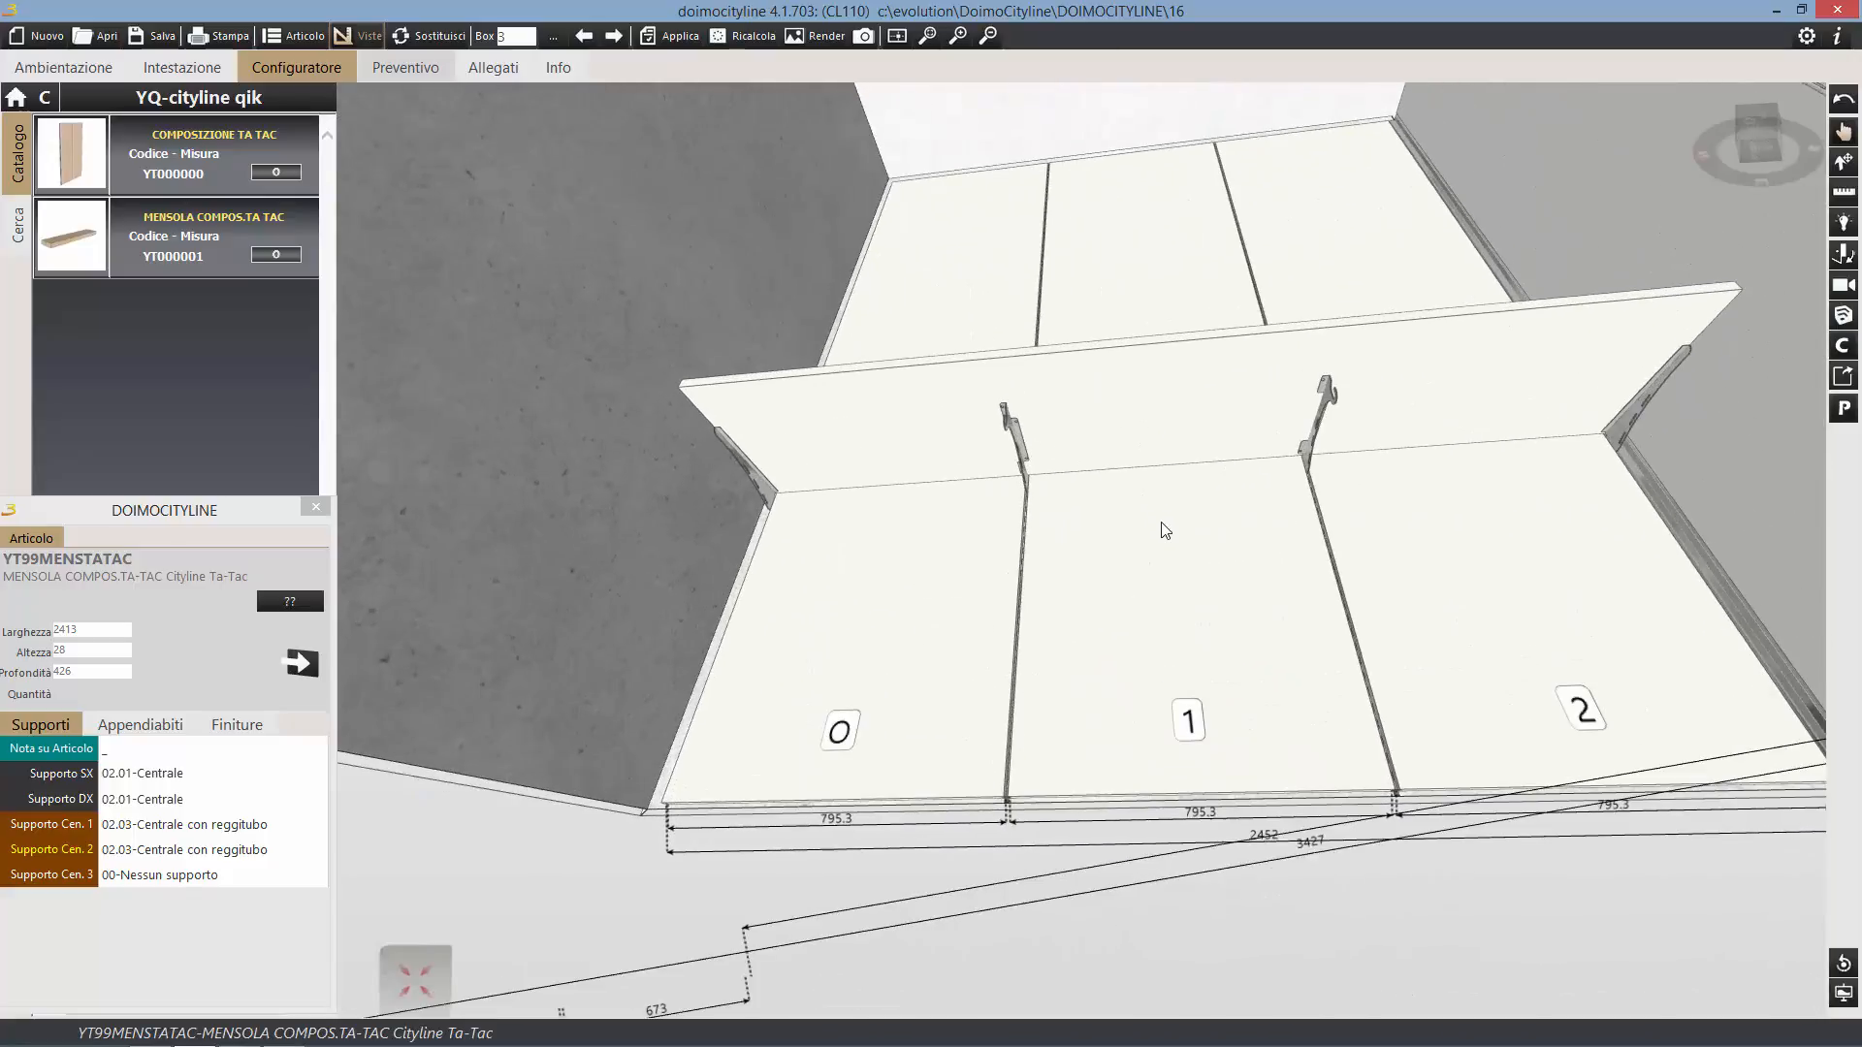
scroll(1158, 527, up, 2)
drag(1316, 485, 769, 515)
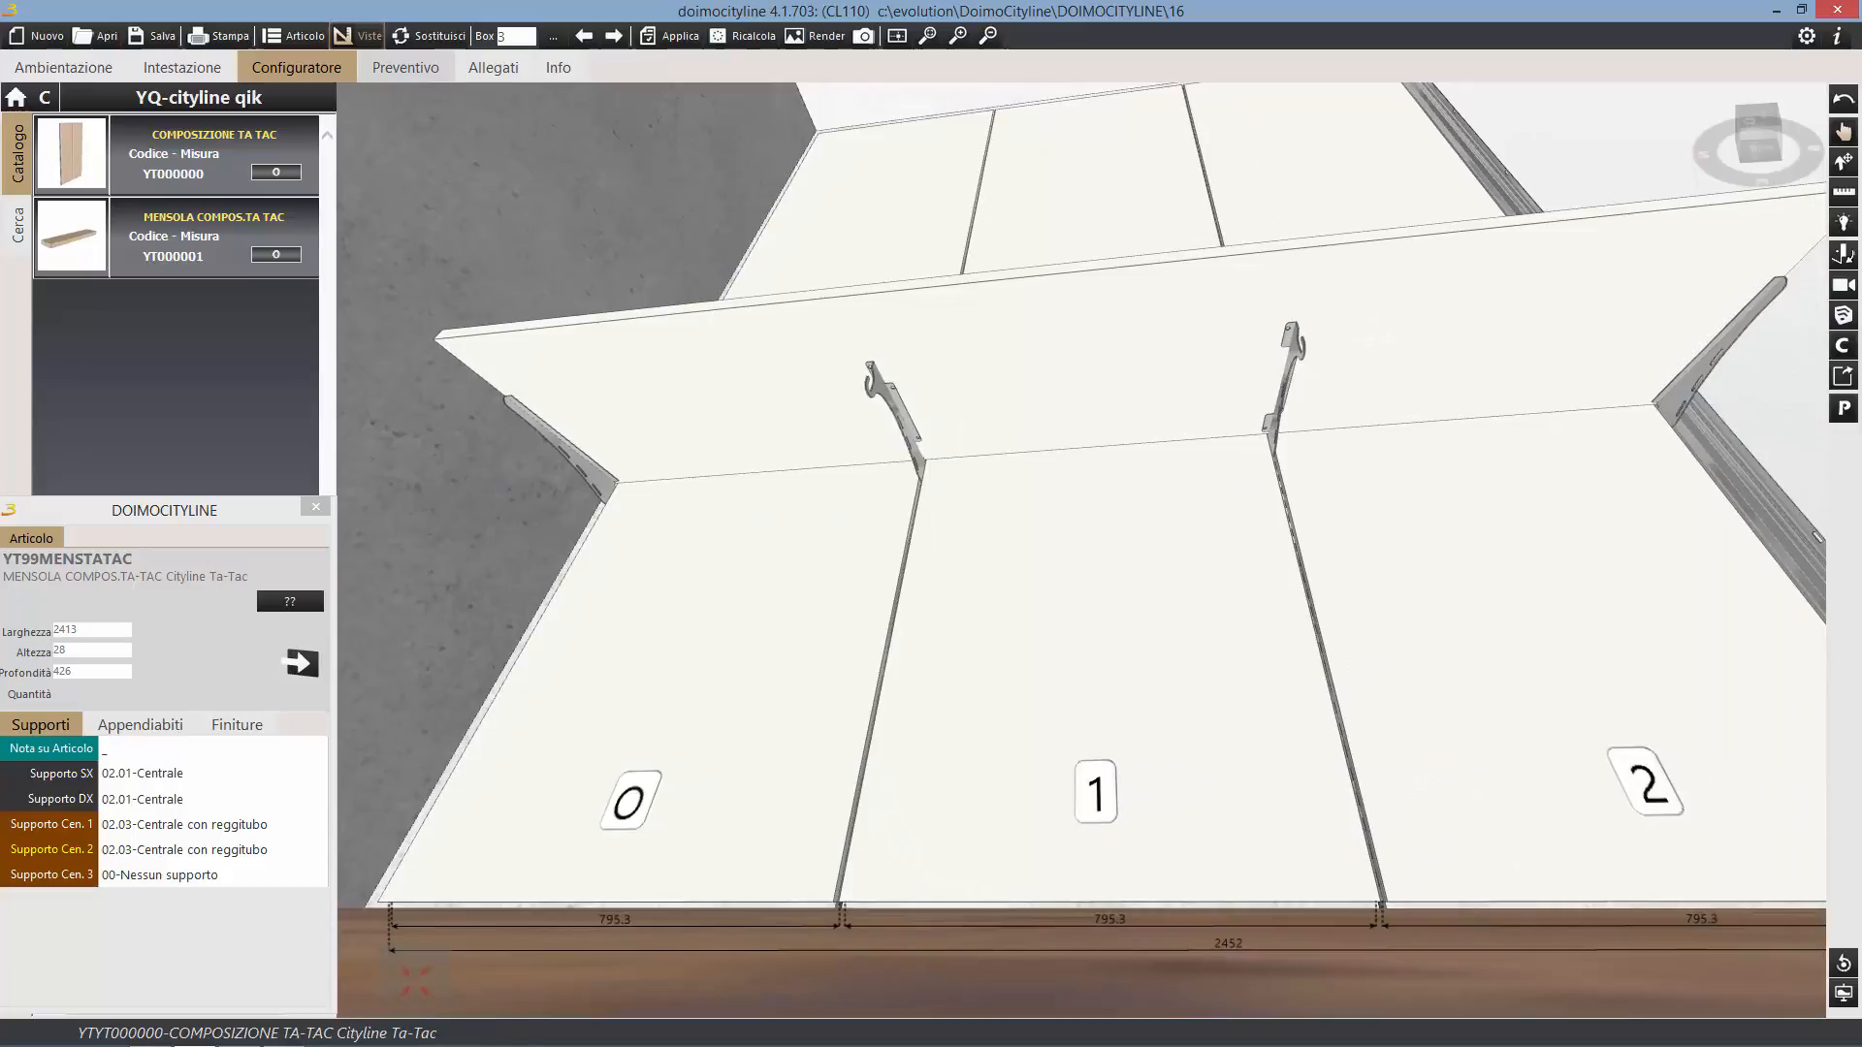
click(149, 726)
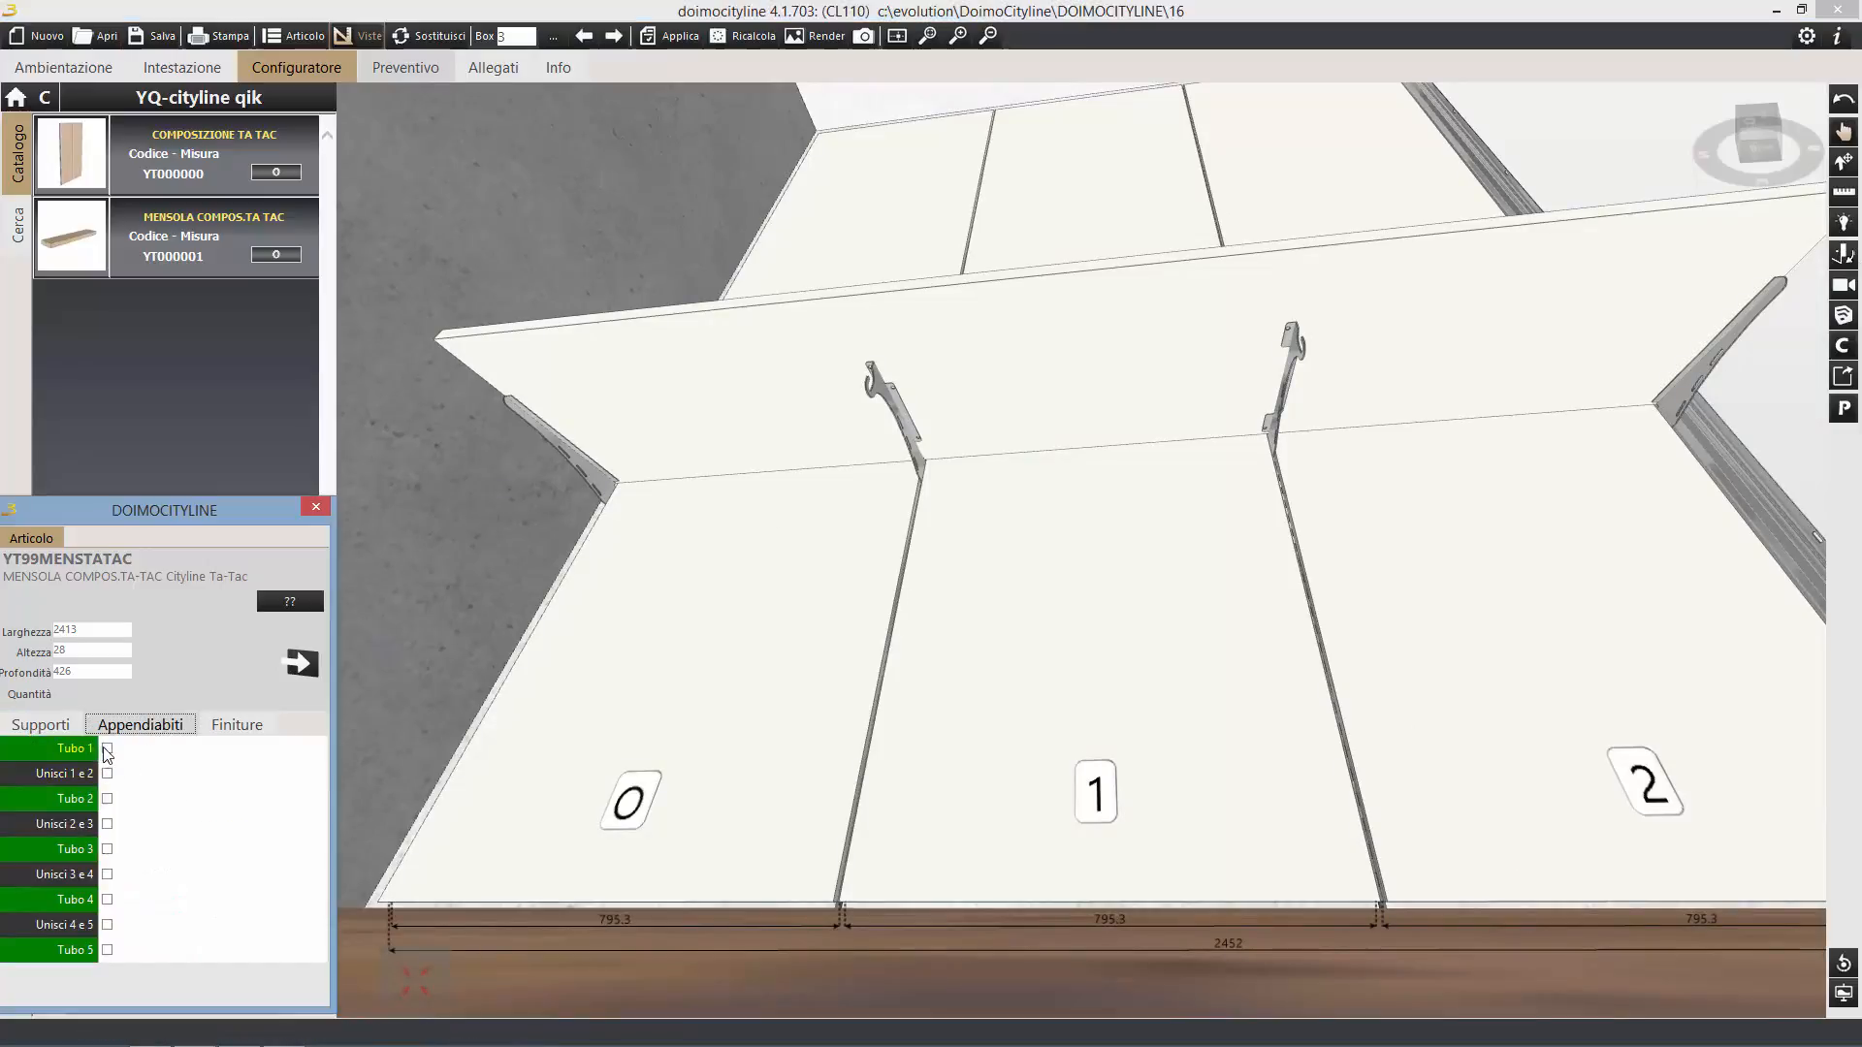
click(107, 747)
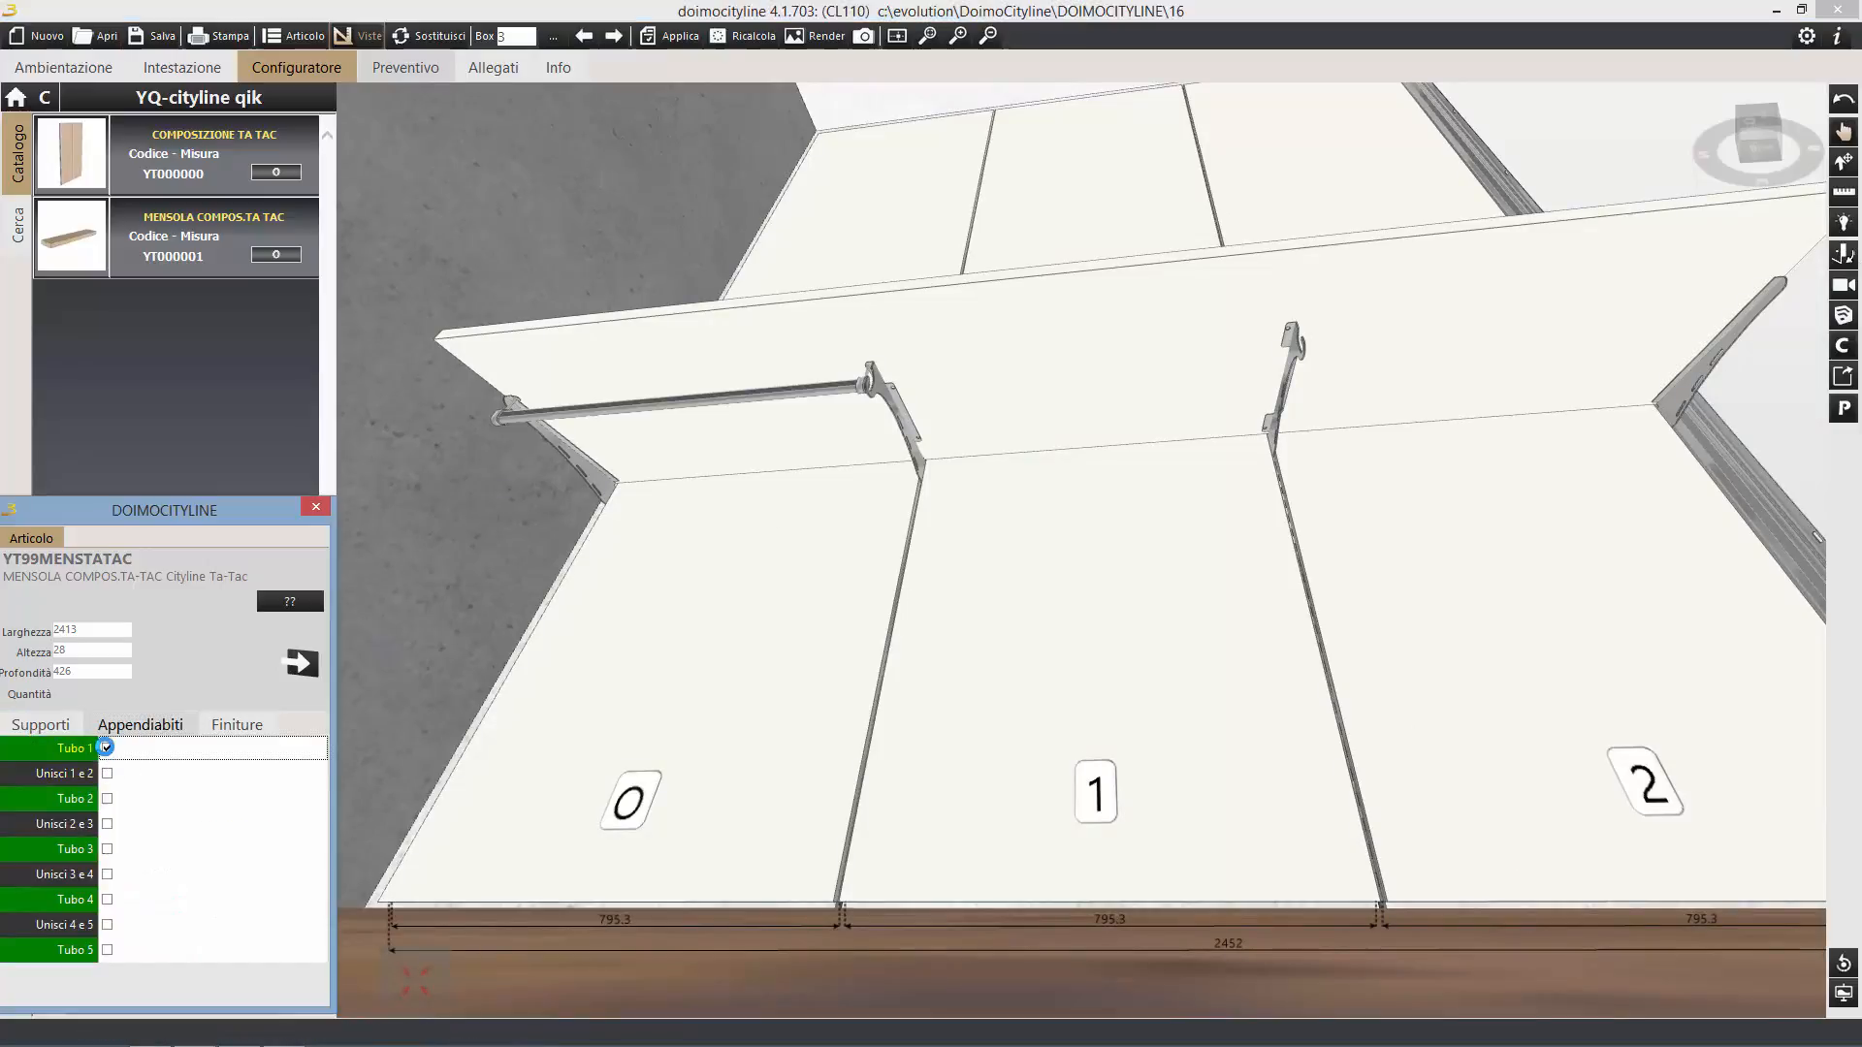
click(107, 799)
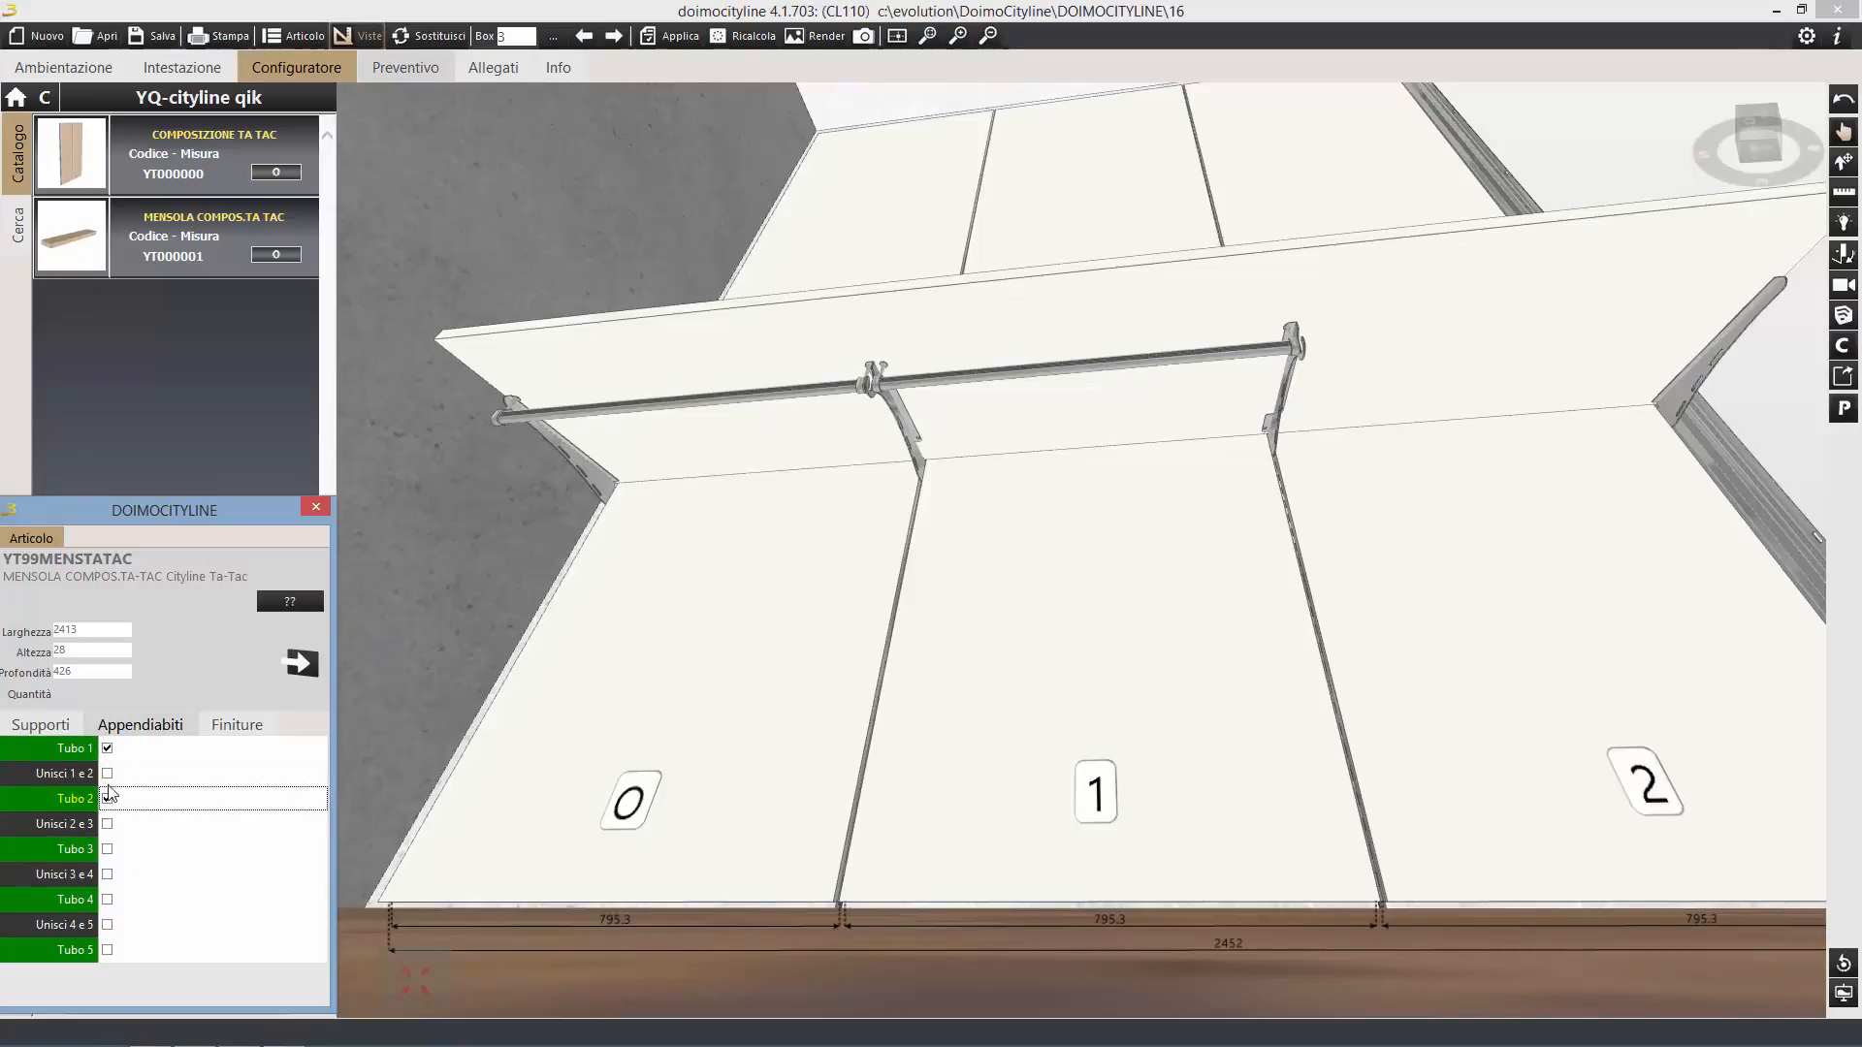
click(106, 774)
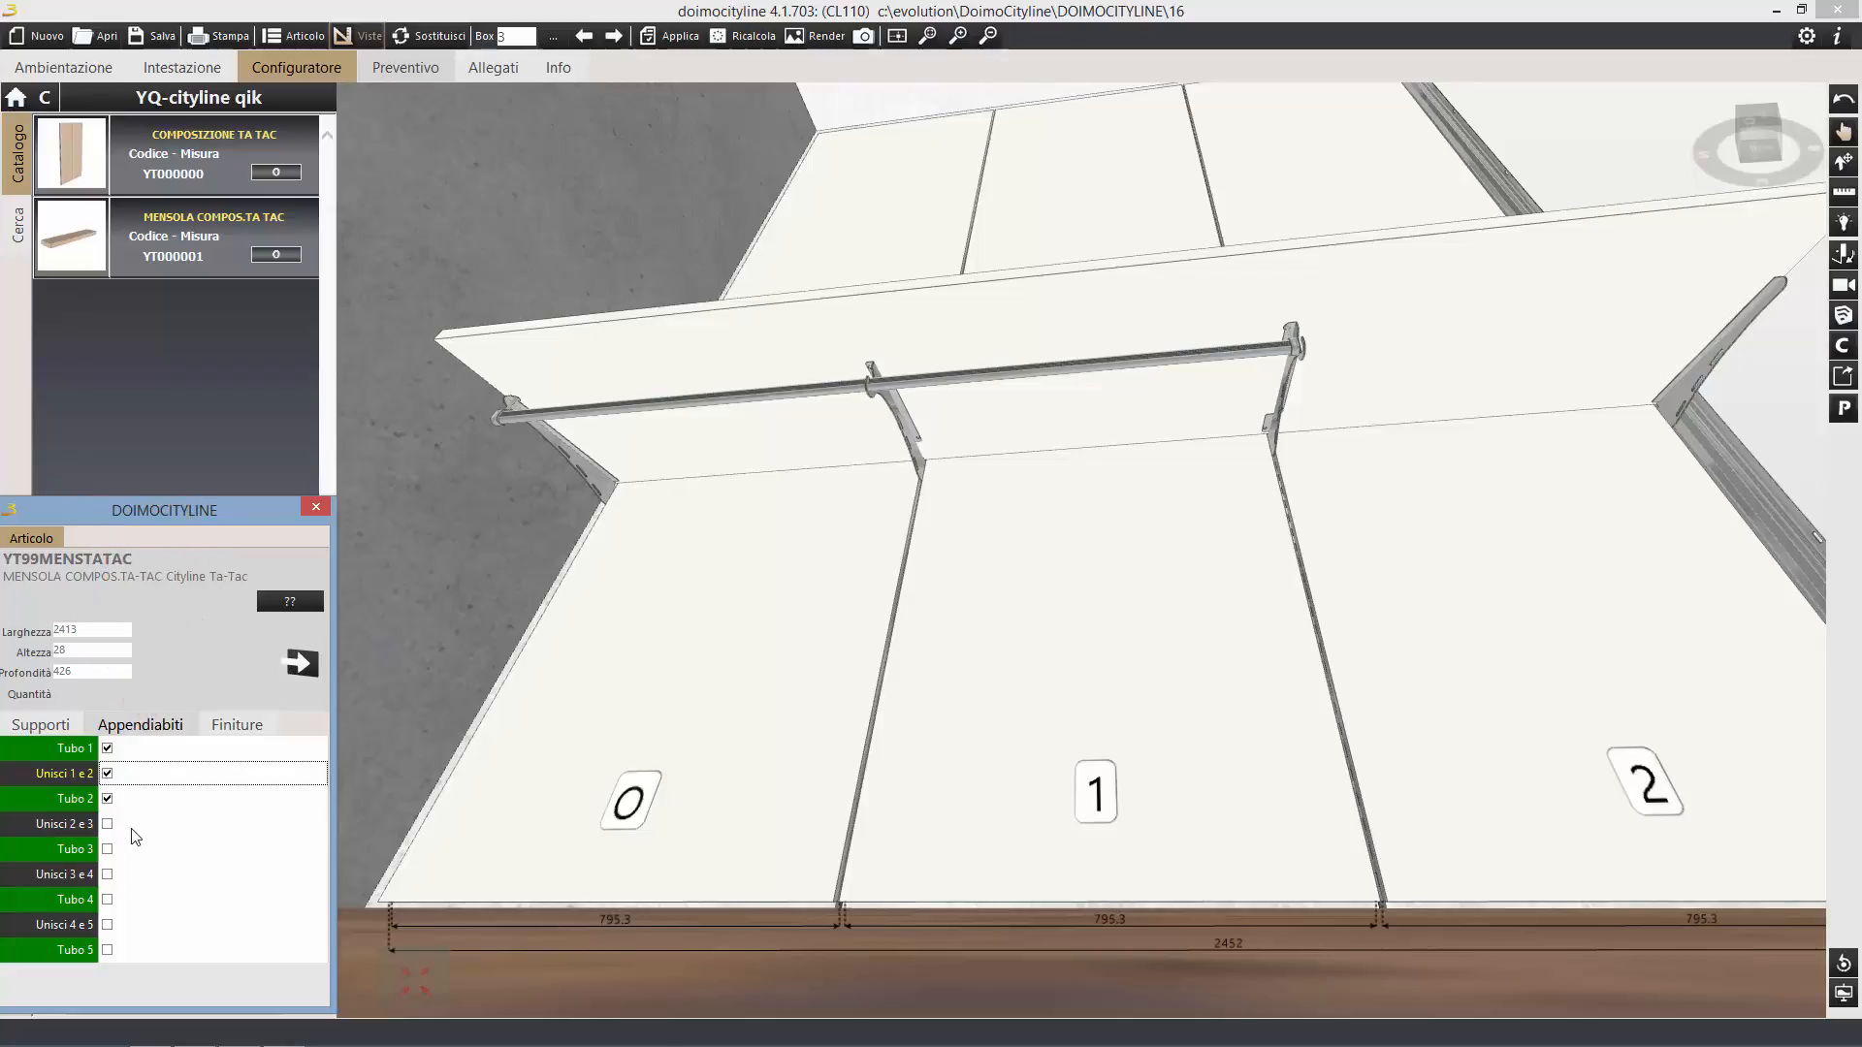
Try Unisci 2 e 3 on the hanging rails, switch it back off and add Tubo 3 as a separate rail.
click(107, 824)
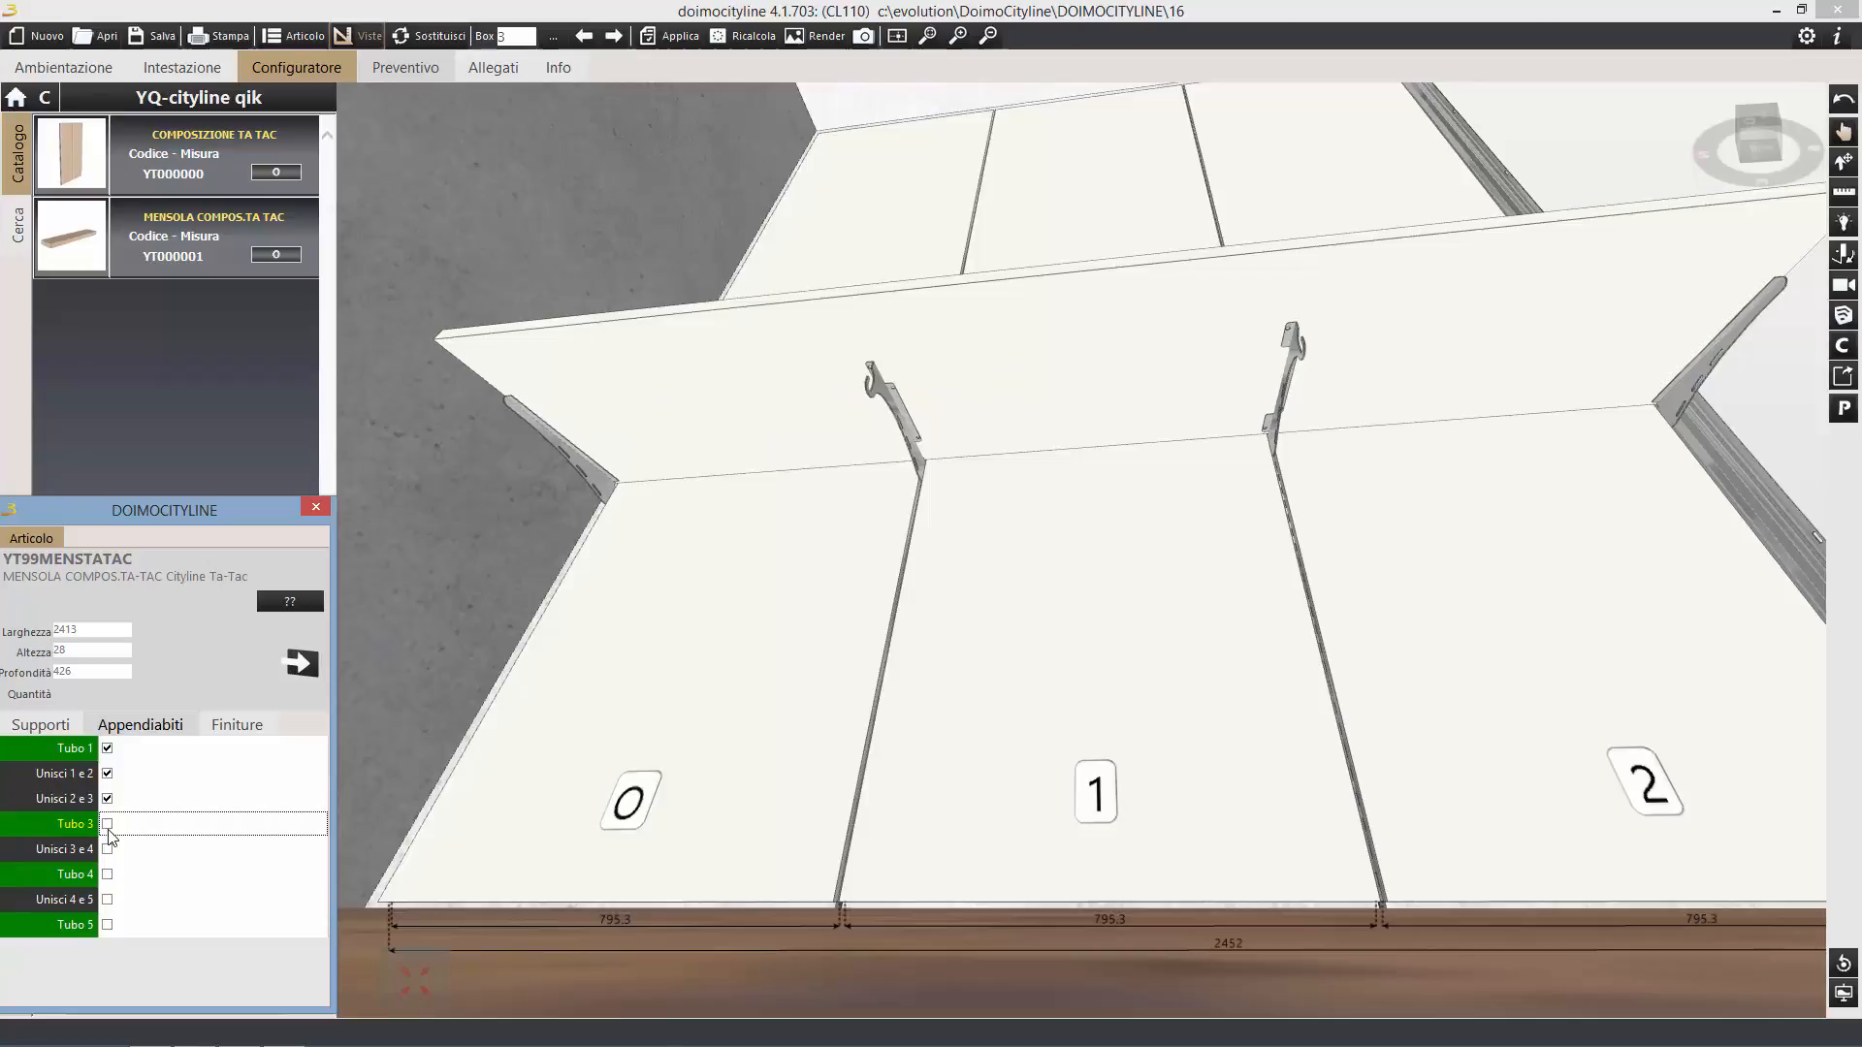
click(107, 799)
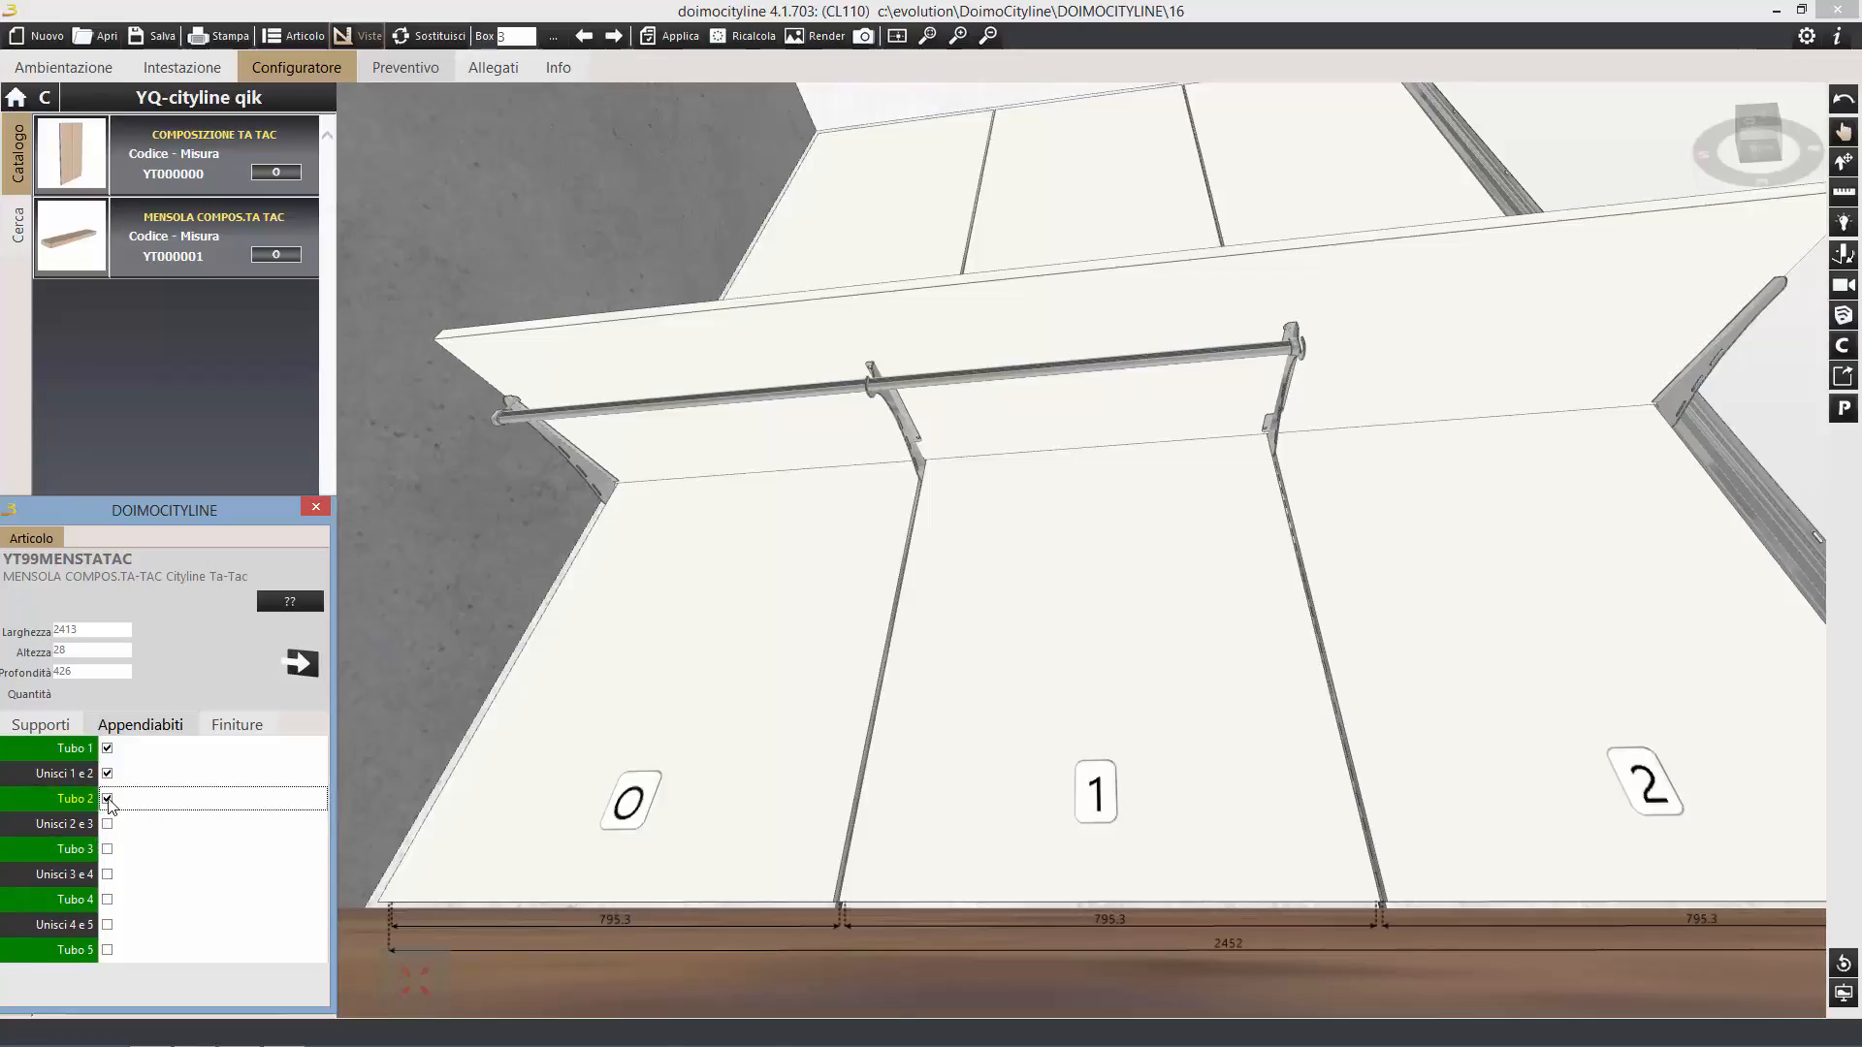
click(108, 849)
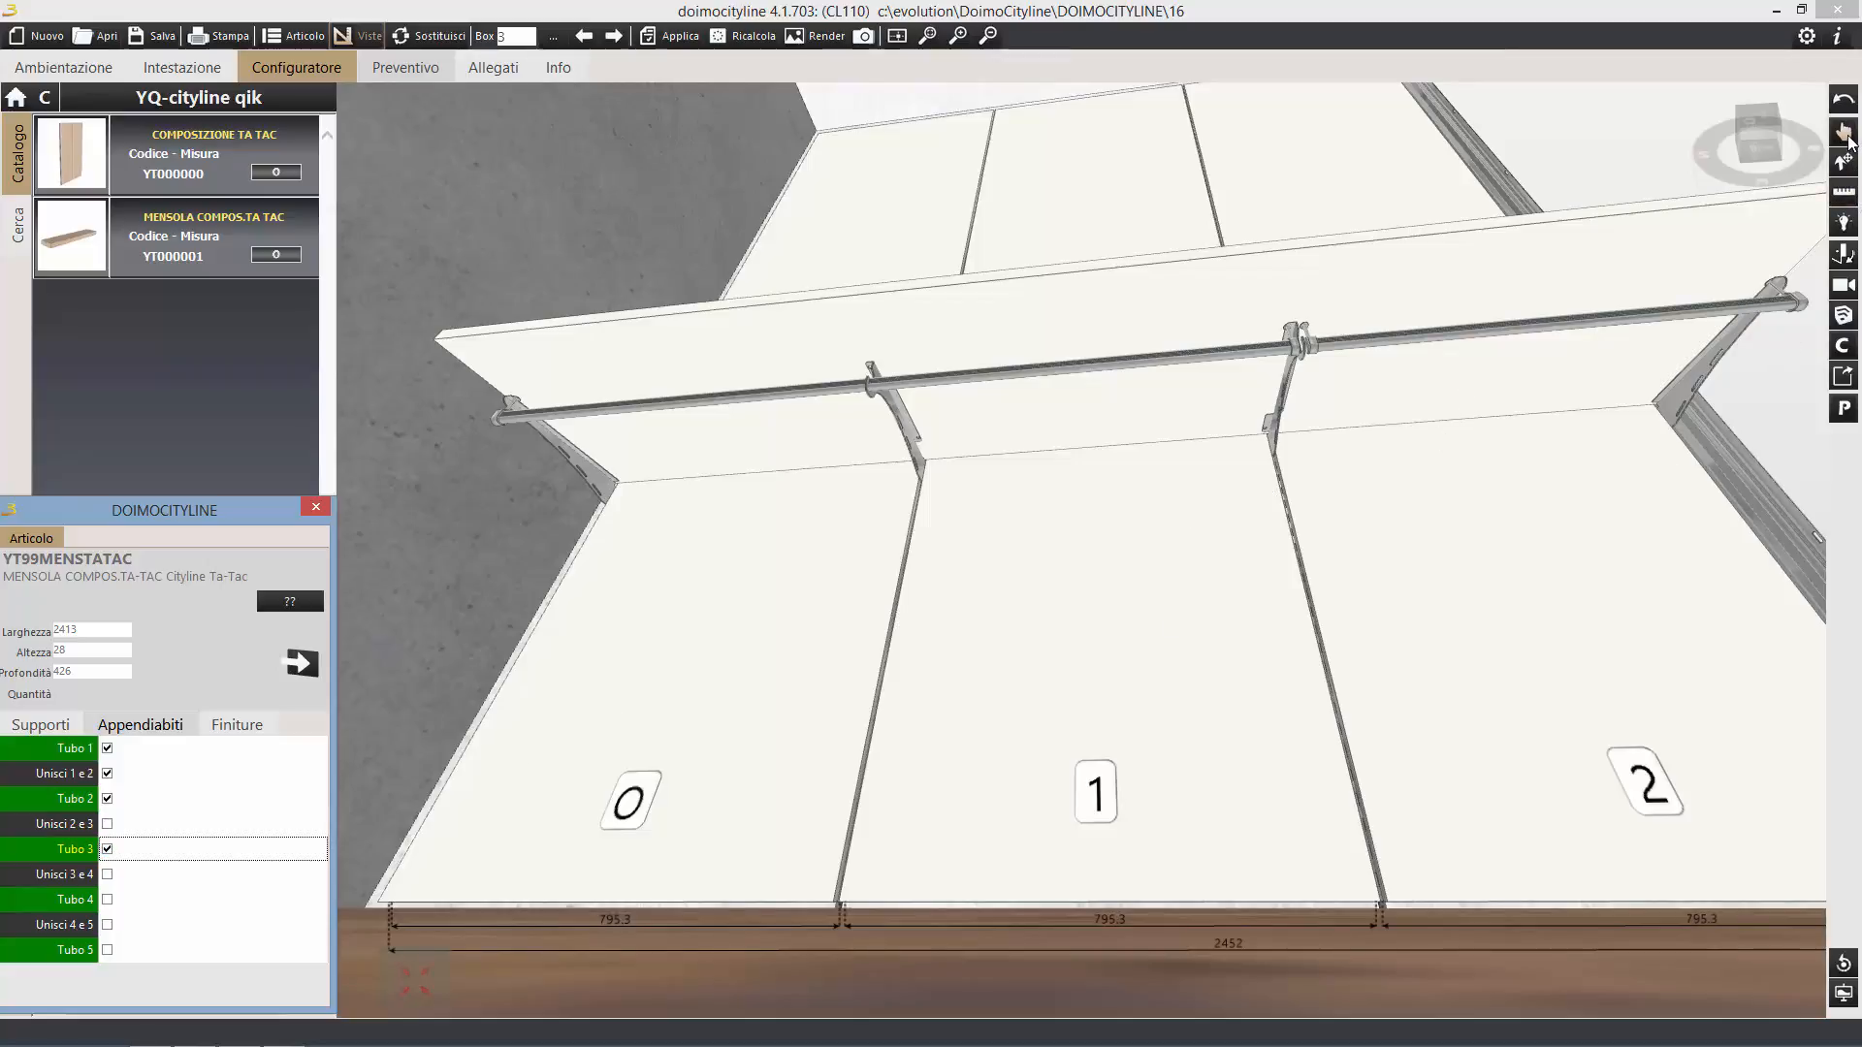
Set the back-wall shelf's Supporto Cen. 2 to 02.01-Centrale.
click(1844, 193)
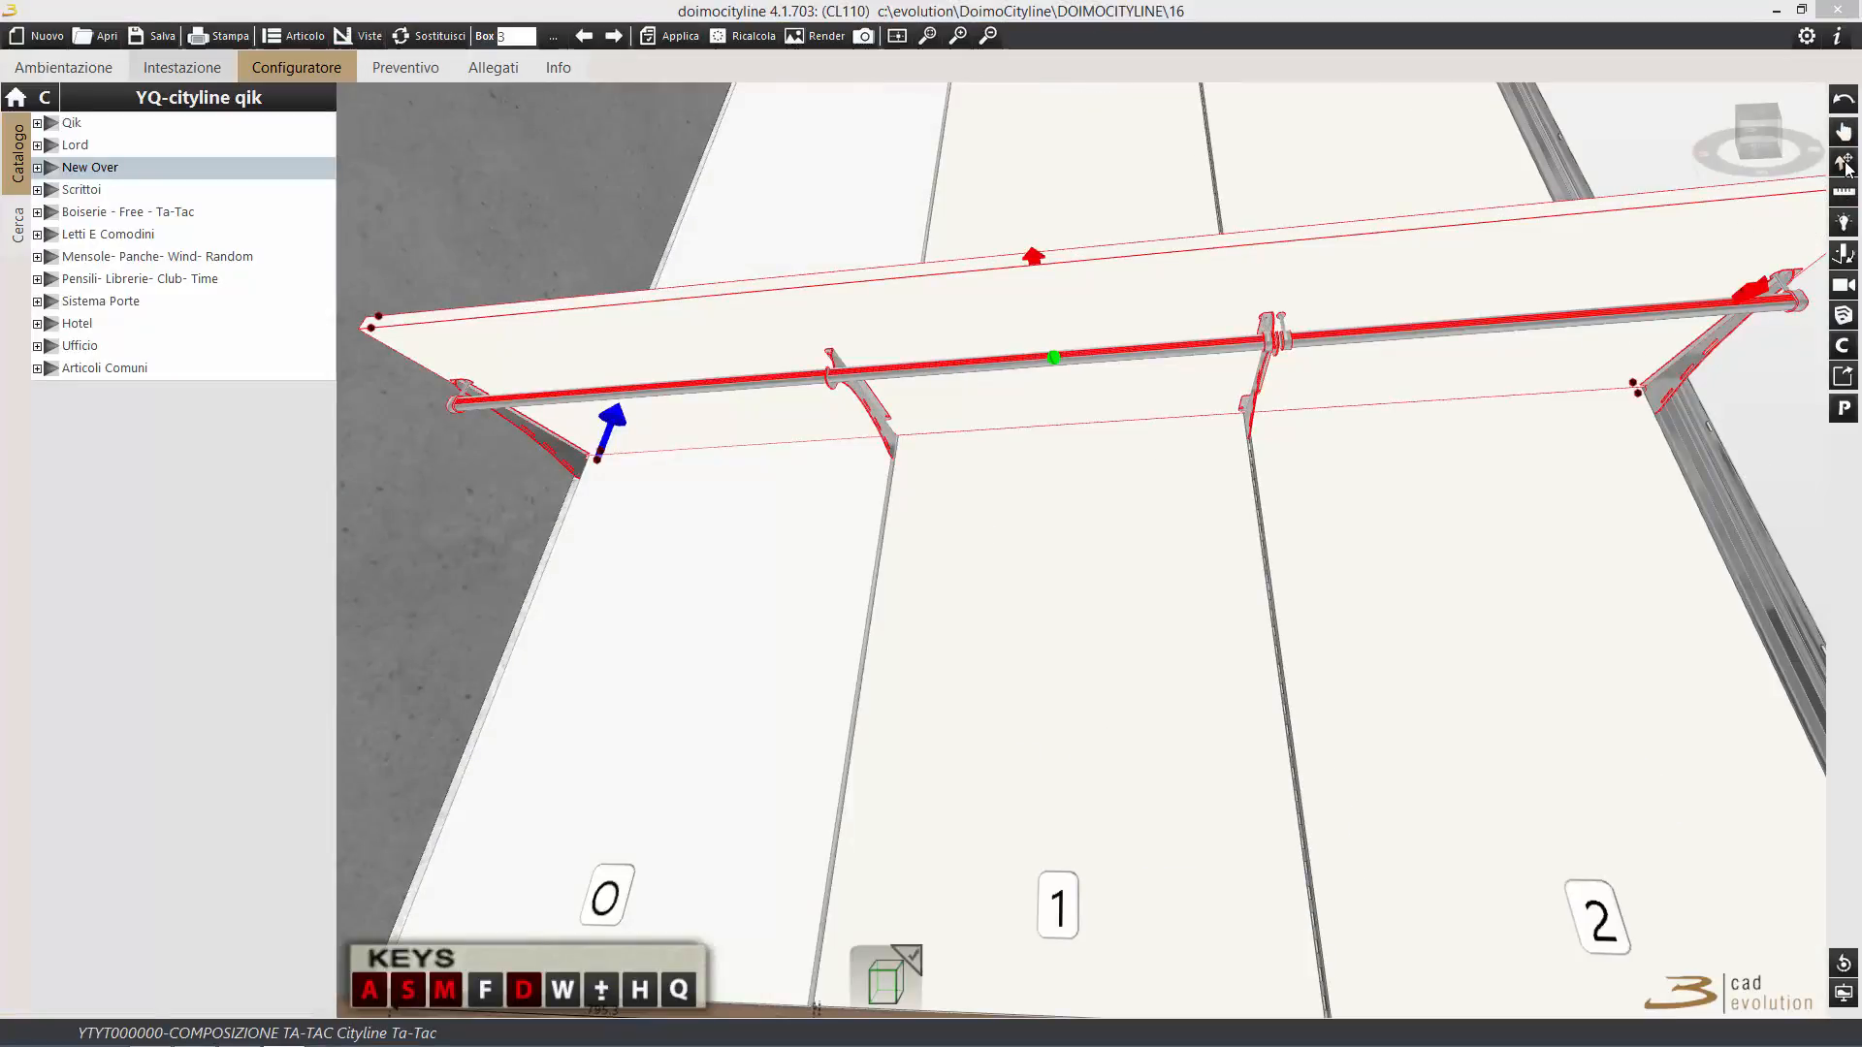
click(1172, 323)
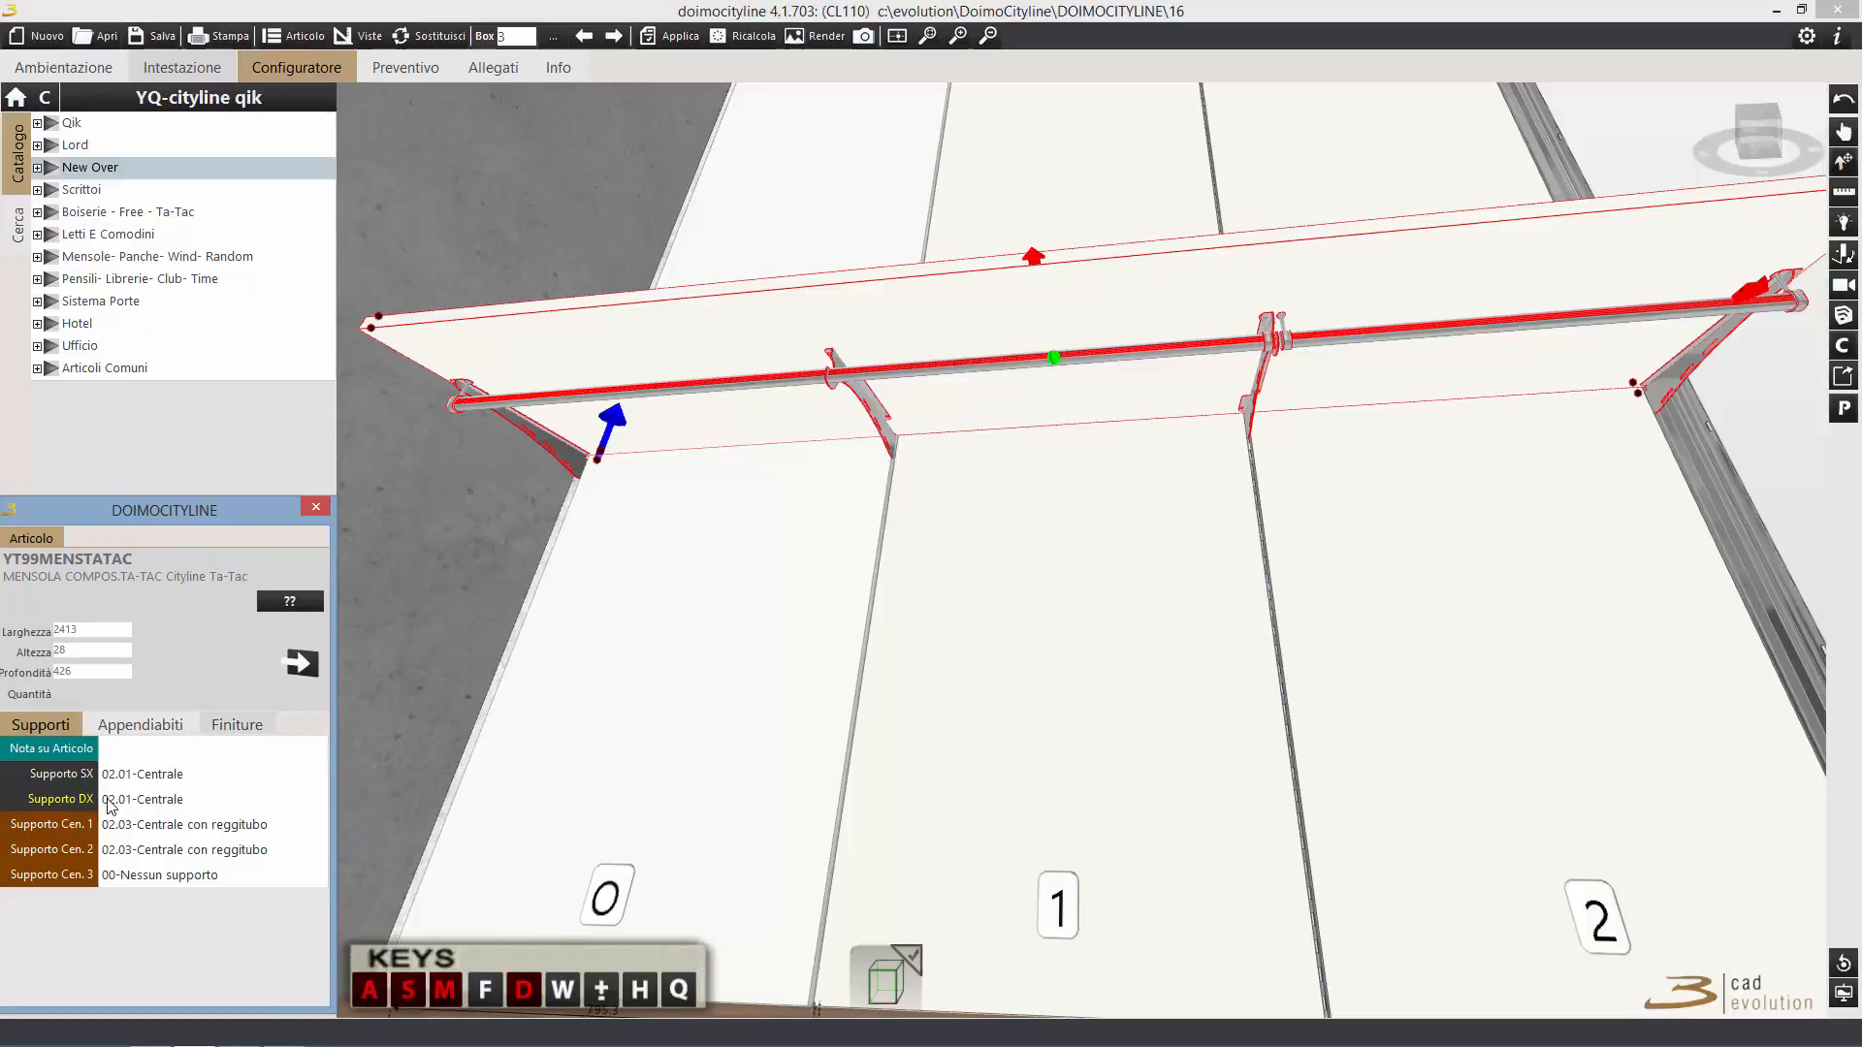
click(154, 853)
click(415, 713)
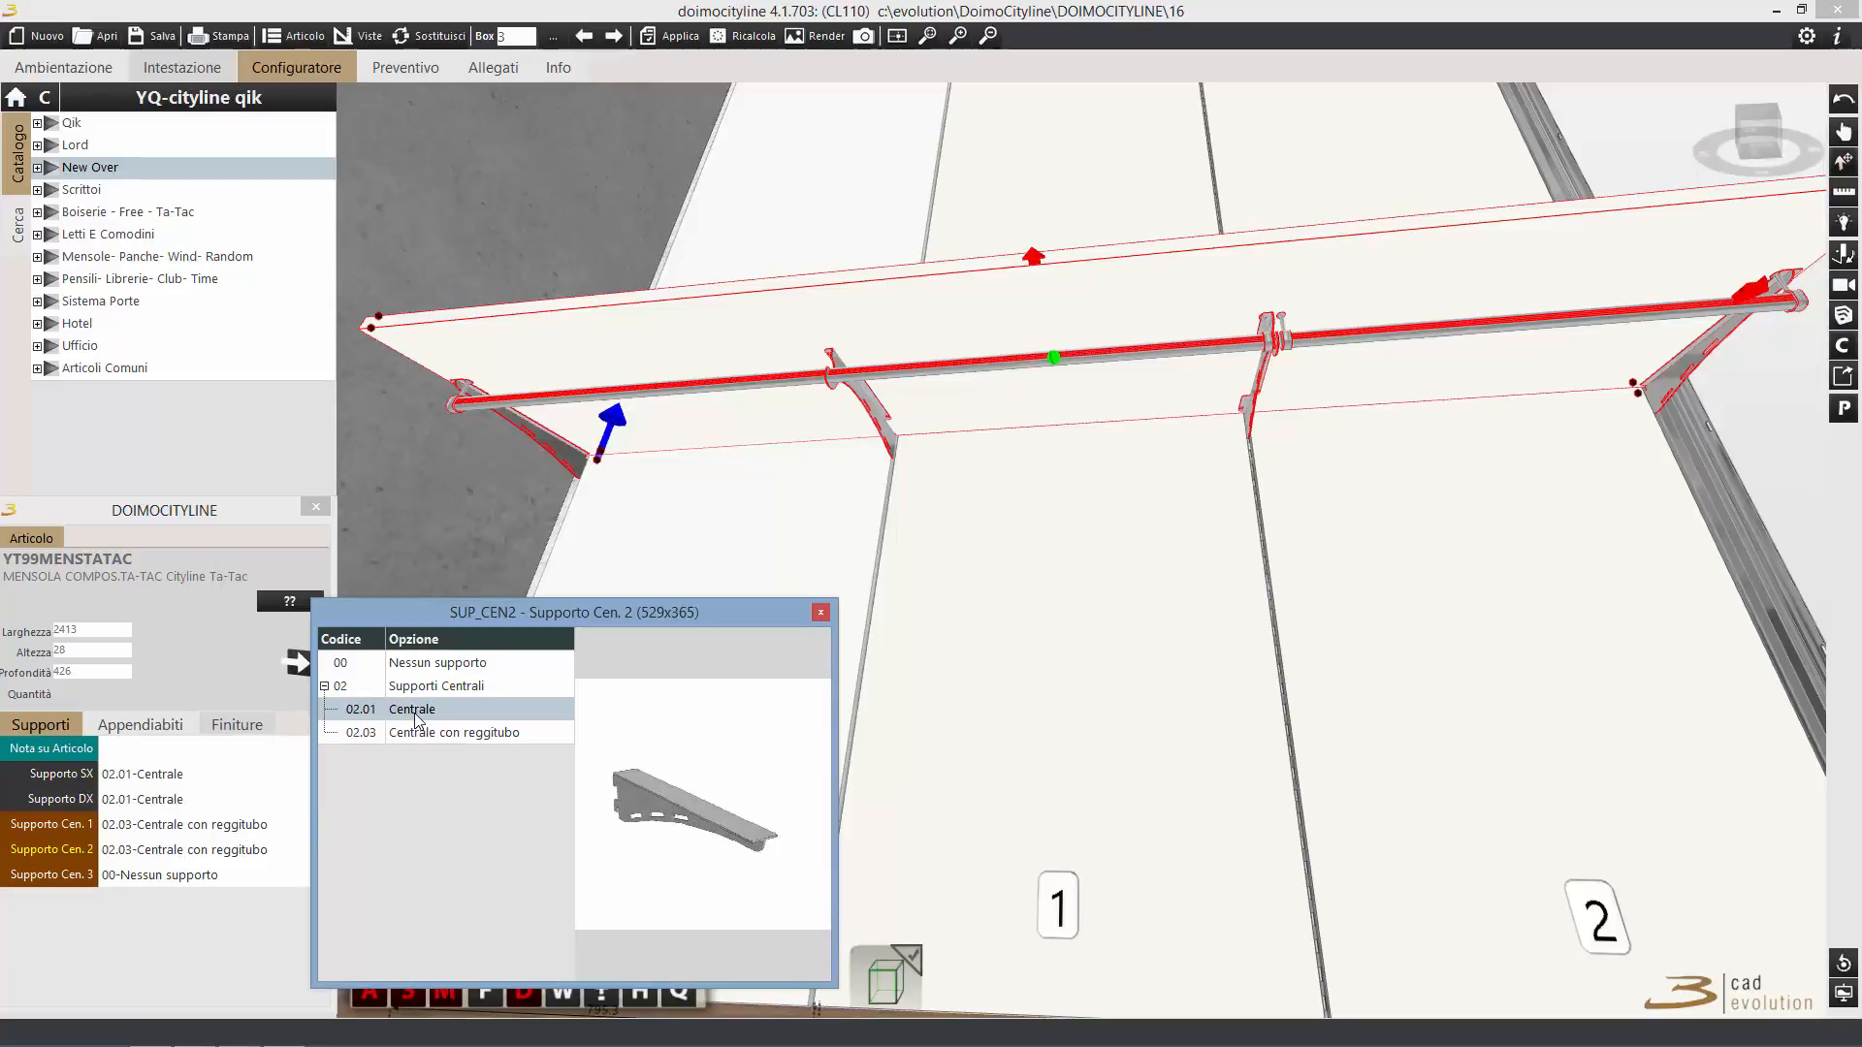
double_click(415, 712)
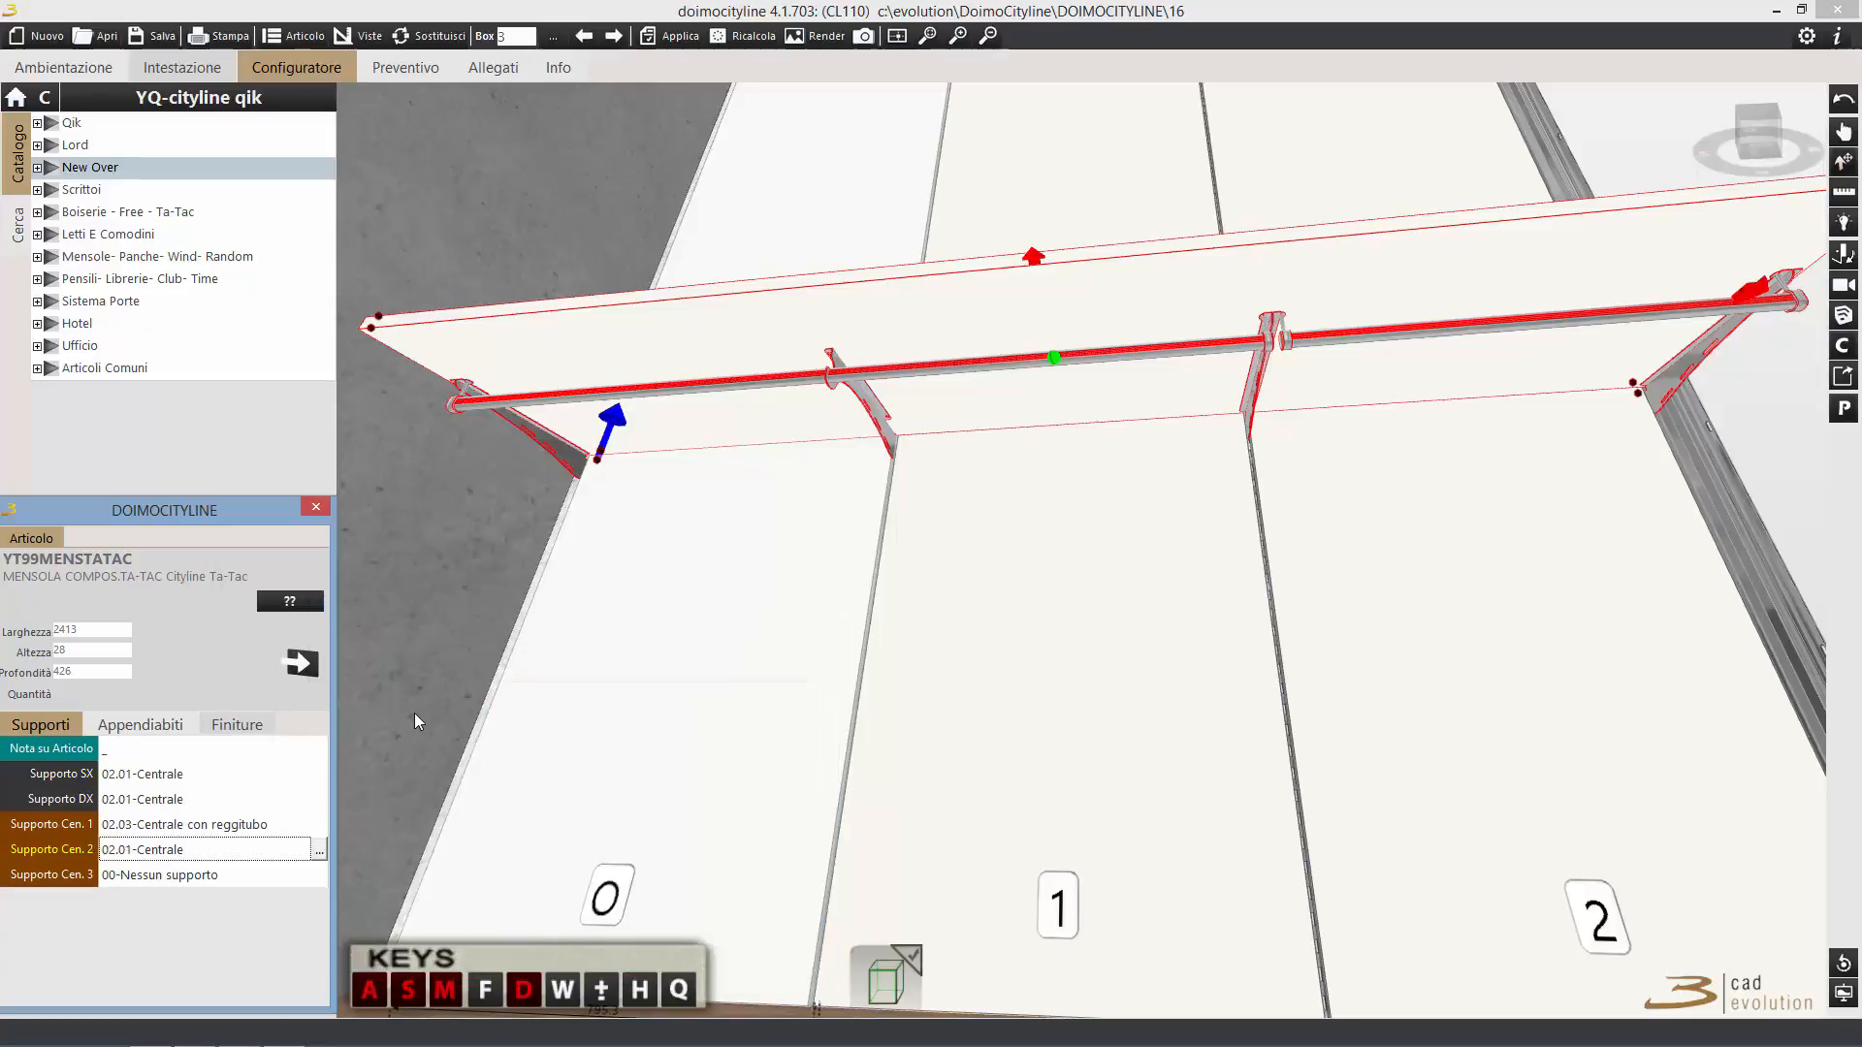
click(1845, 130)
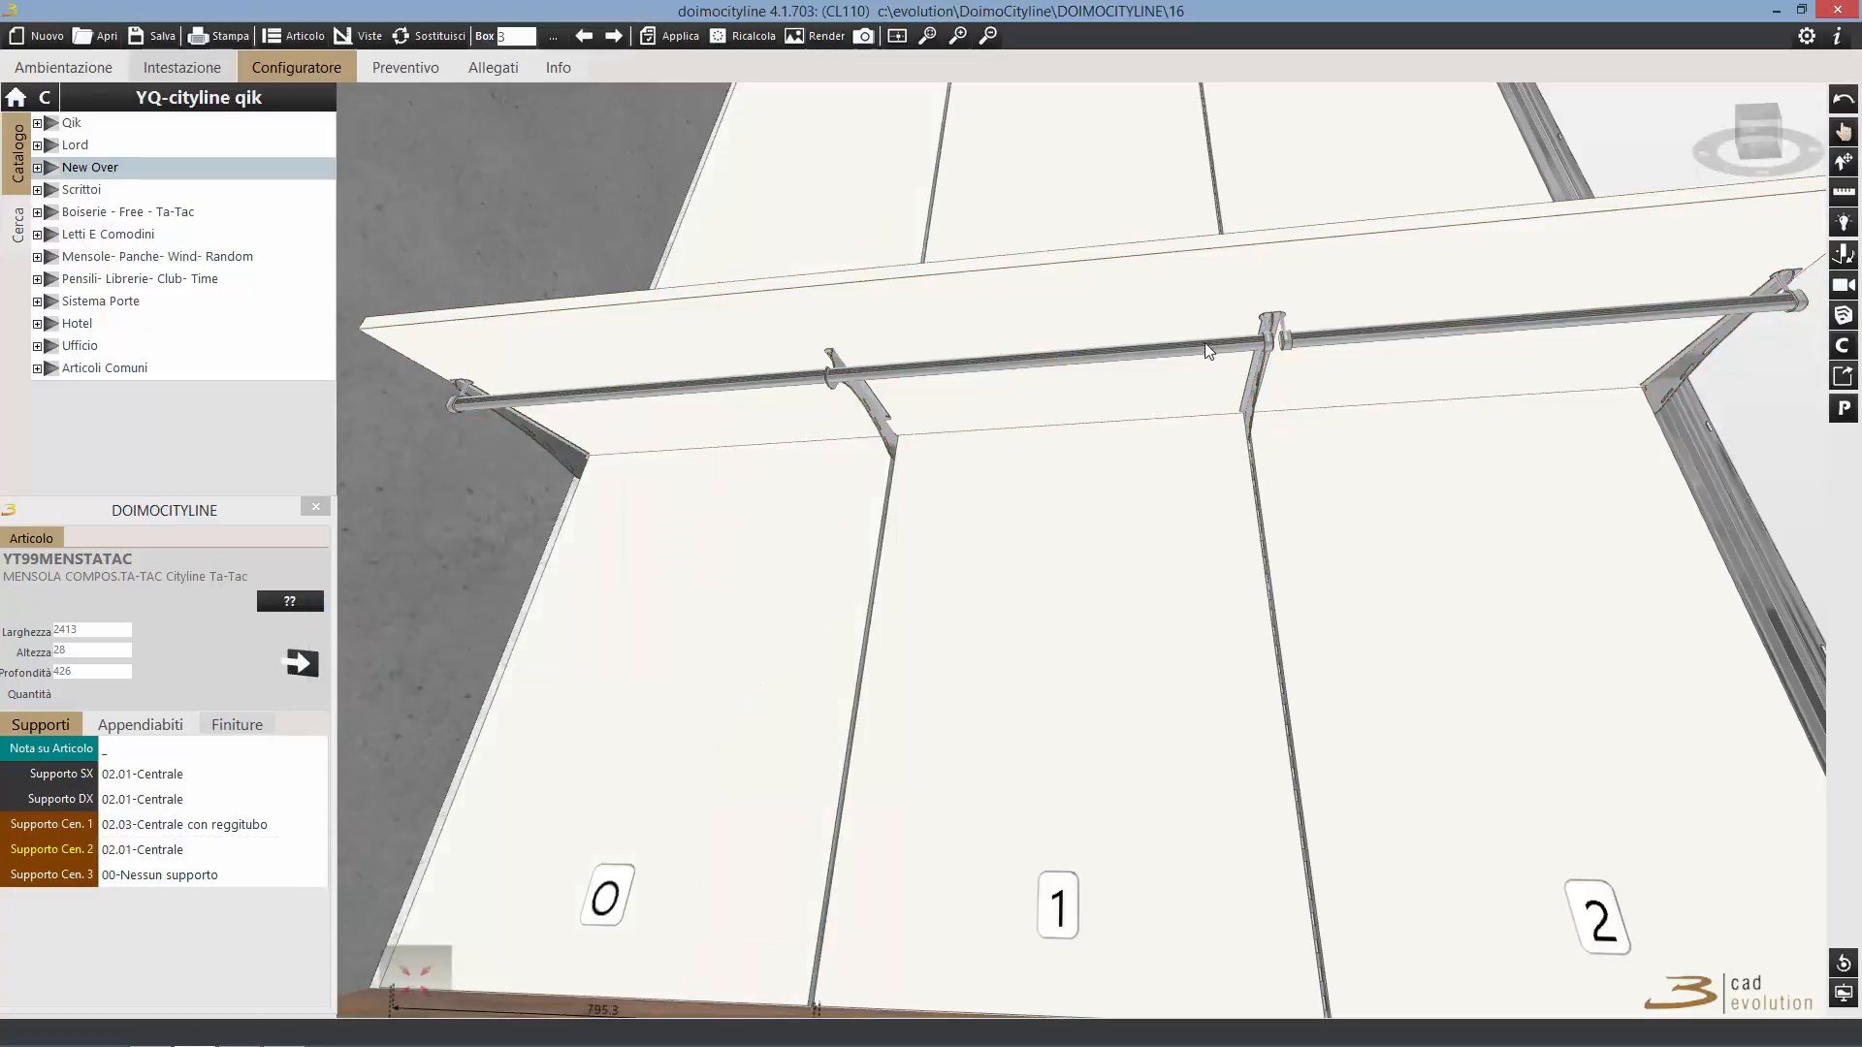
Place a Mensola Compos. Ta-Tac shelf on panel 0 of the left wall.
scroll(1430, 238, up, 2)
drag(1433, 242, 1202, 393)
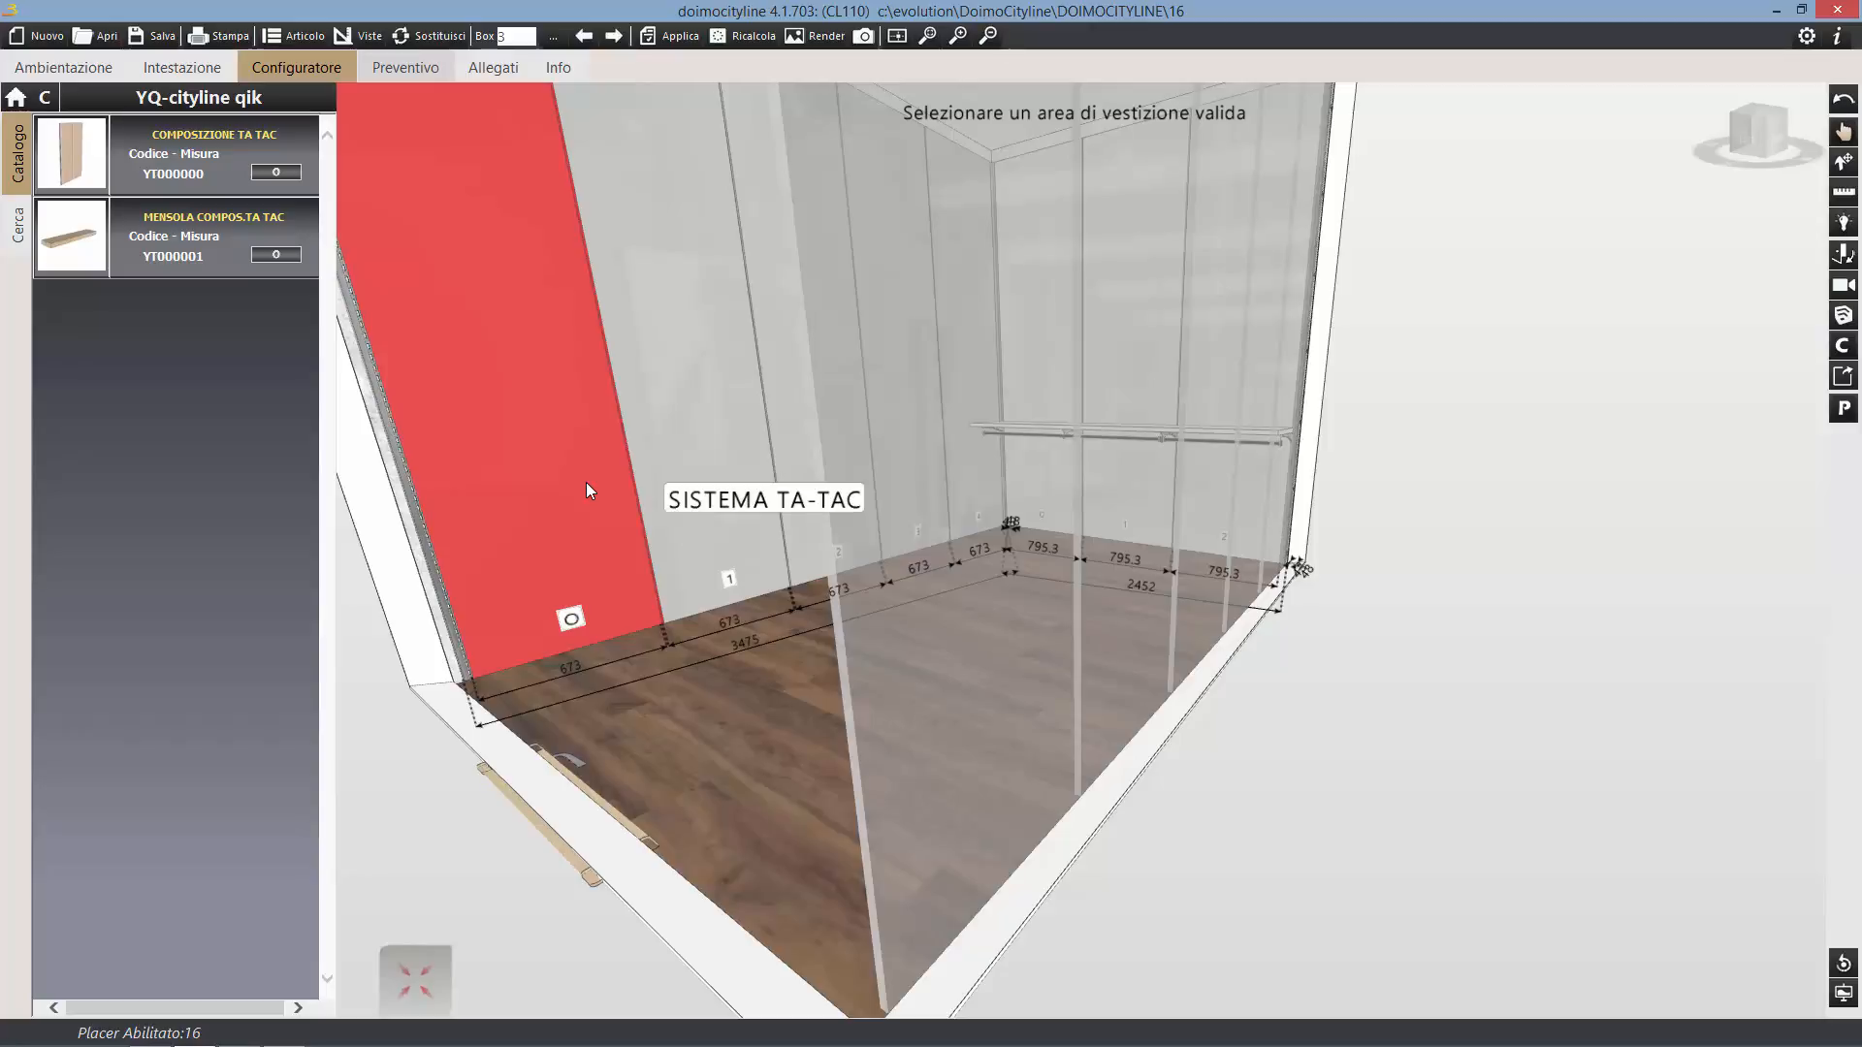
click(568, 462)
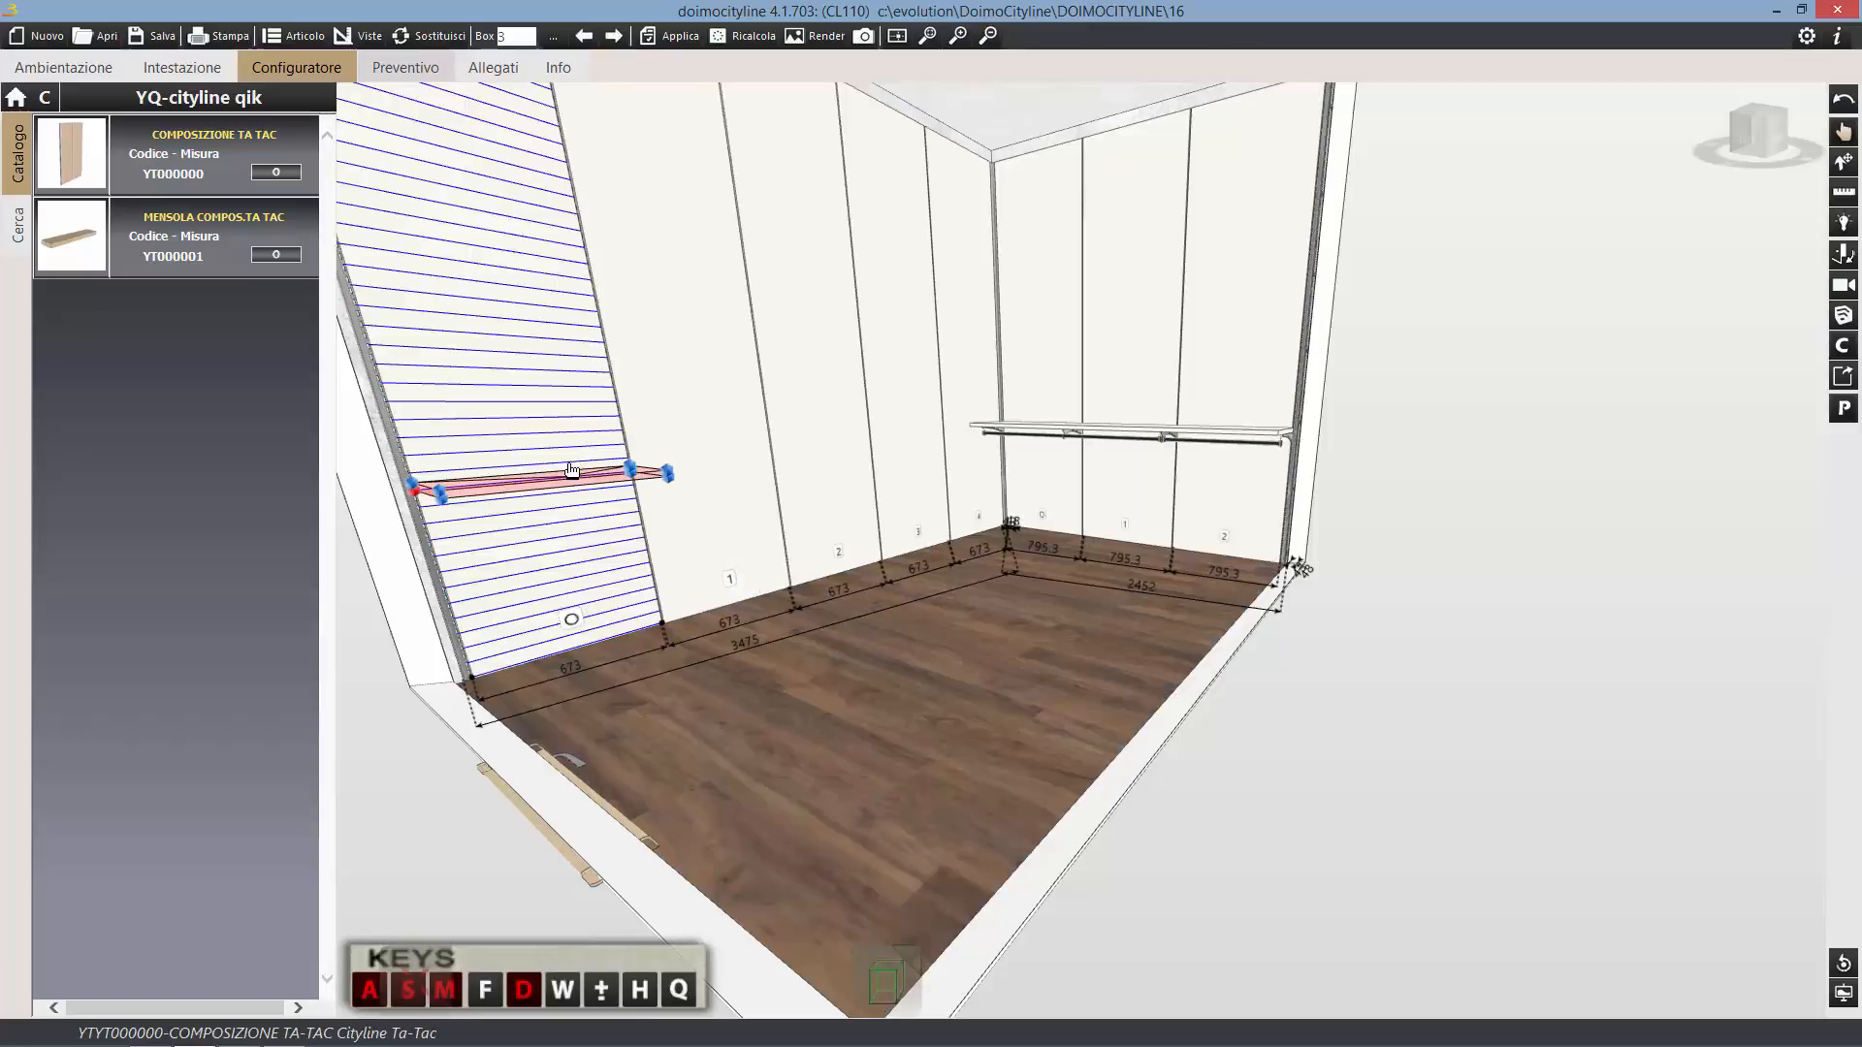
click(568, 459)
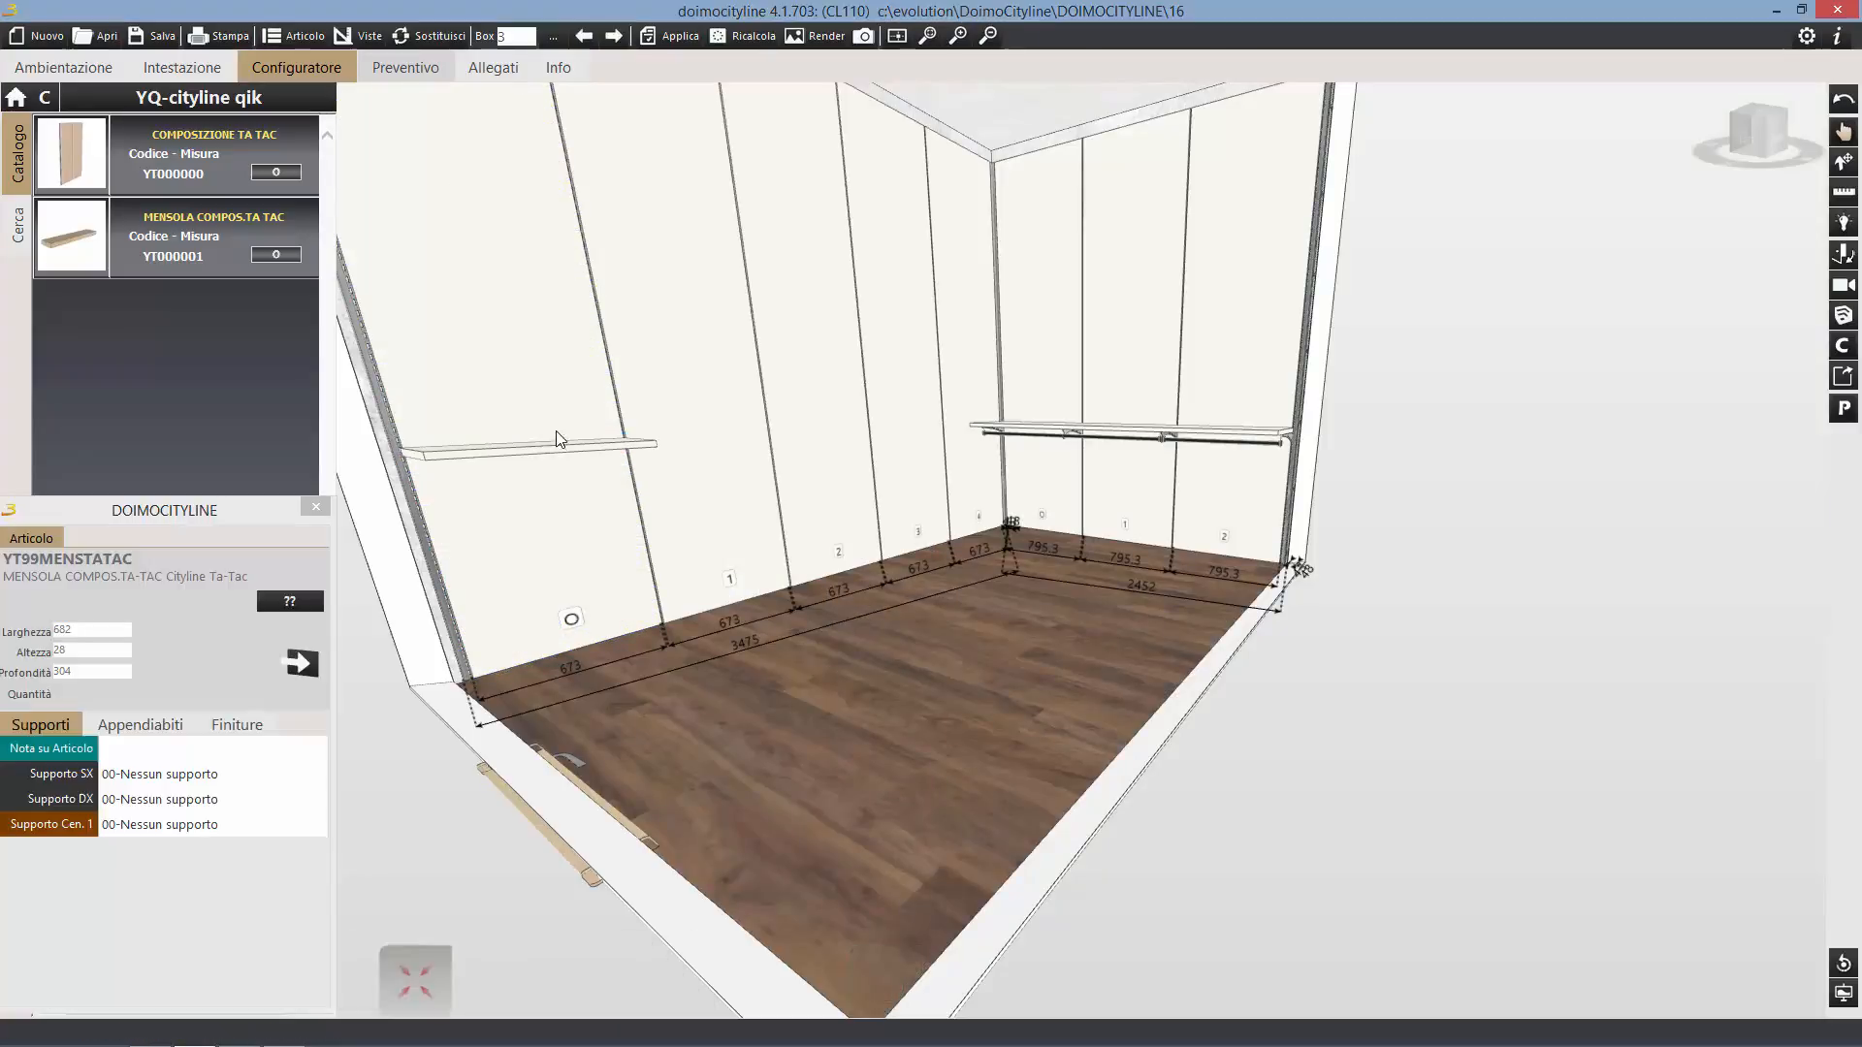
Set both end supports of the left-wall shelf, Supporto SX and Supporto DX, to 01.01-Laterale.
click(137, 786)
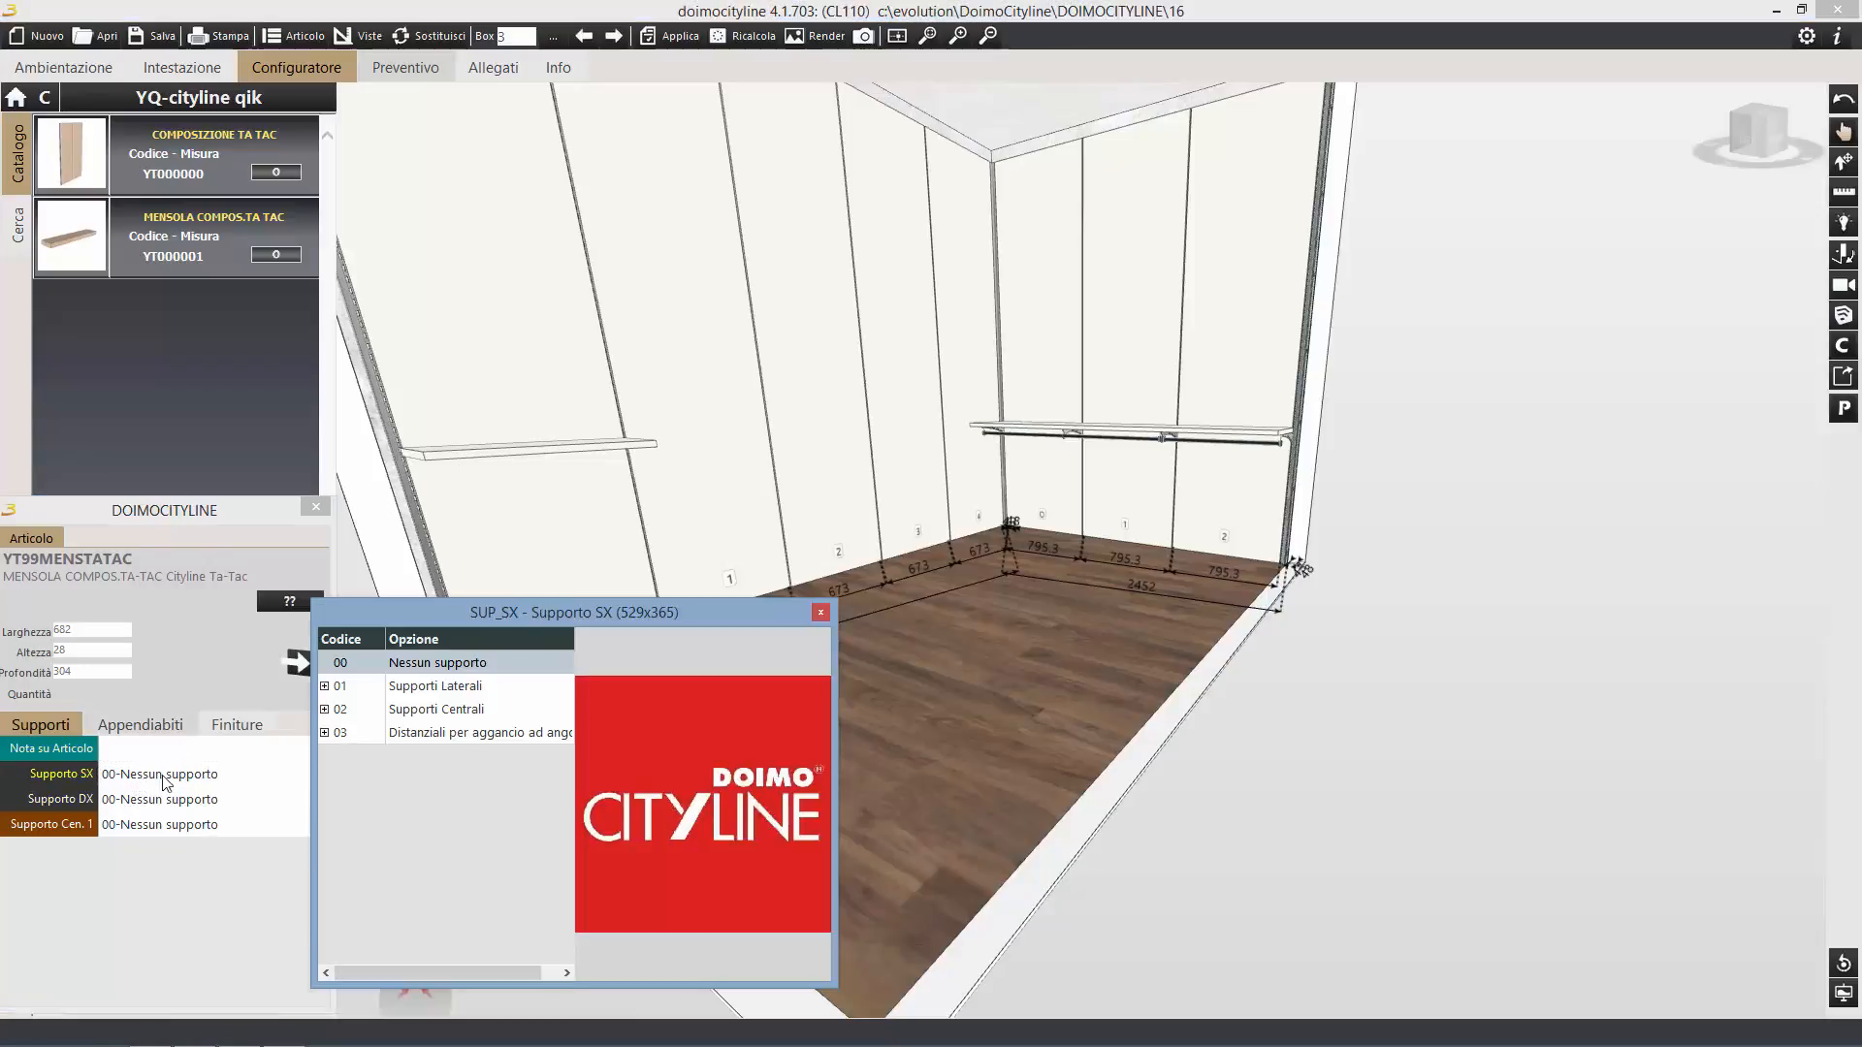
click(324, 687)
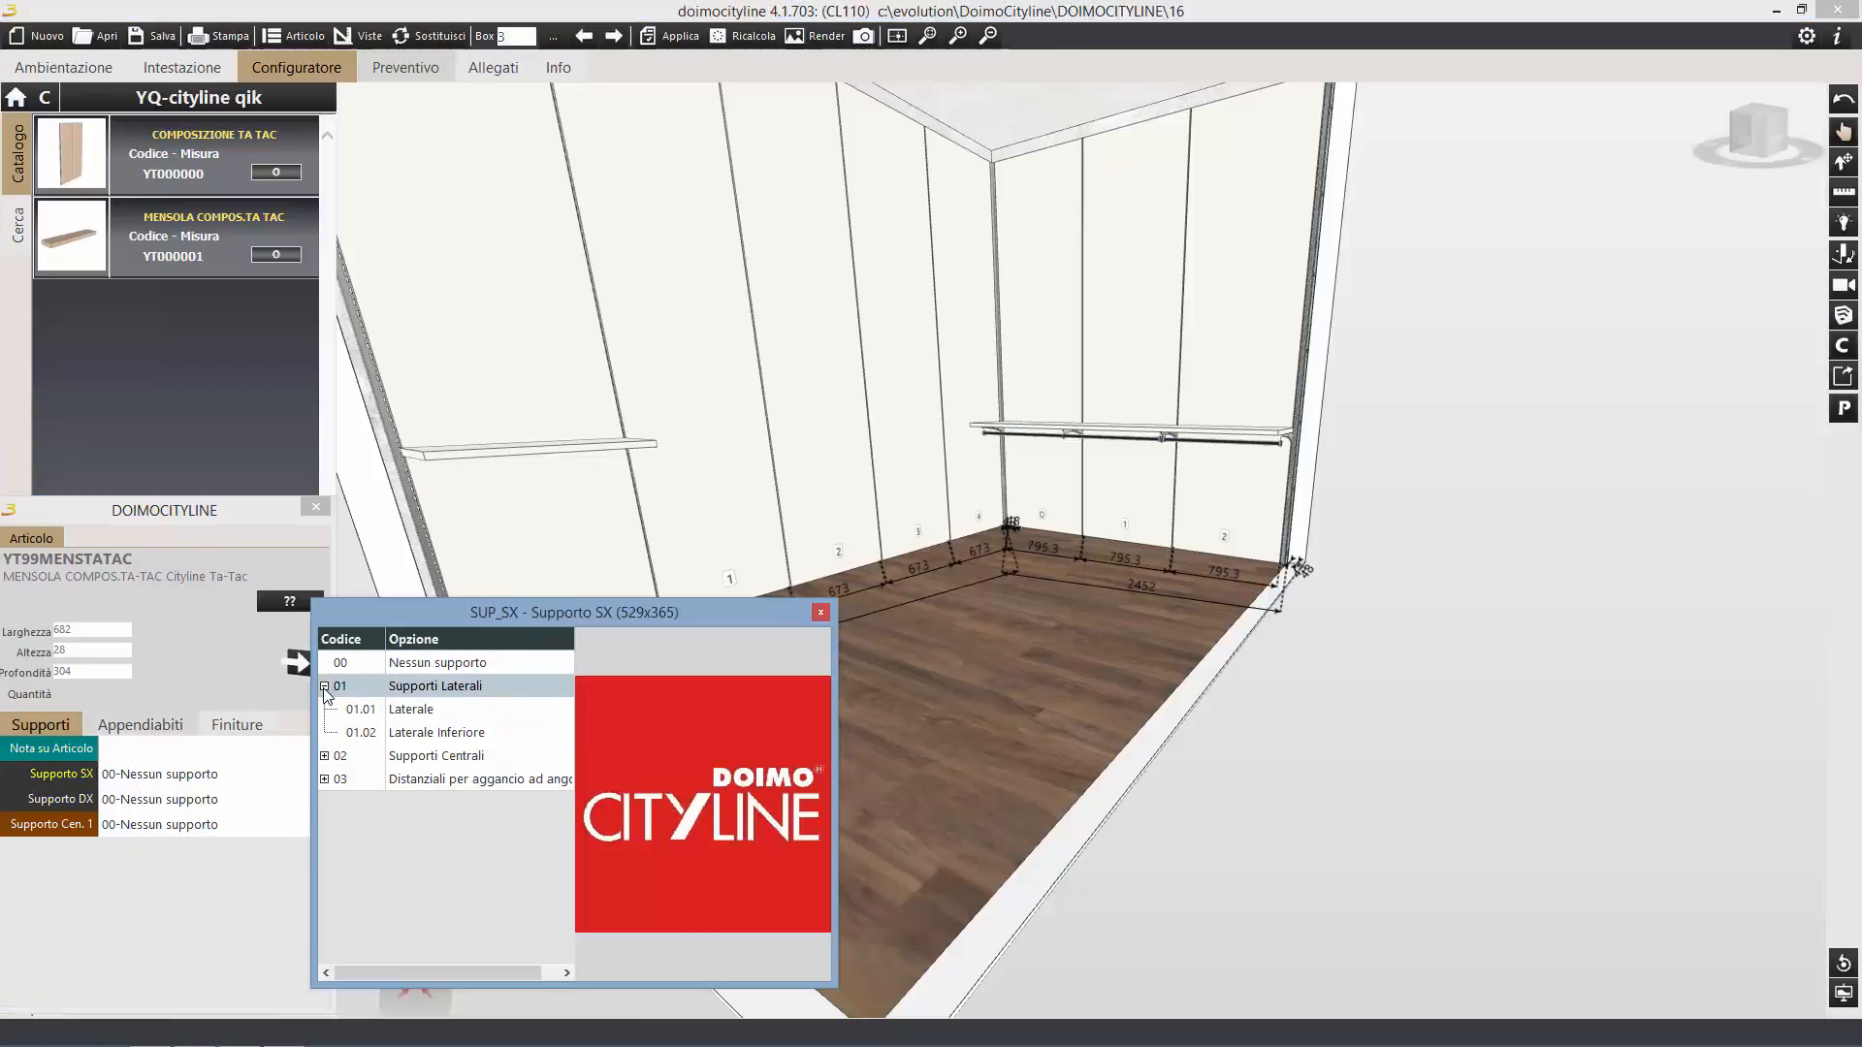
double_click(414, 717)
double_click(180, 799)
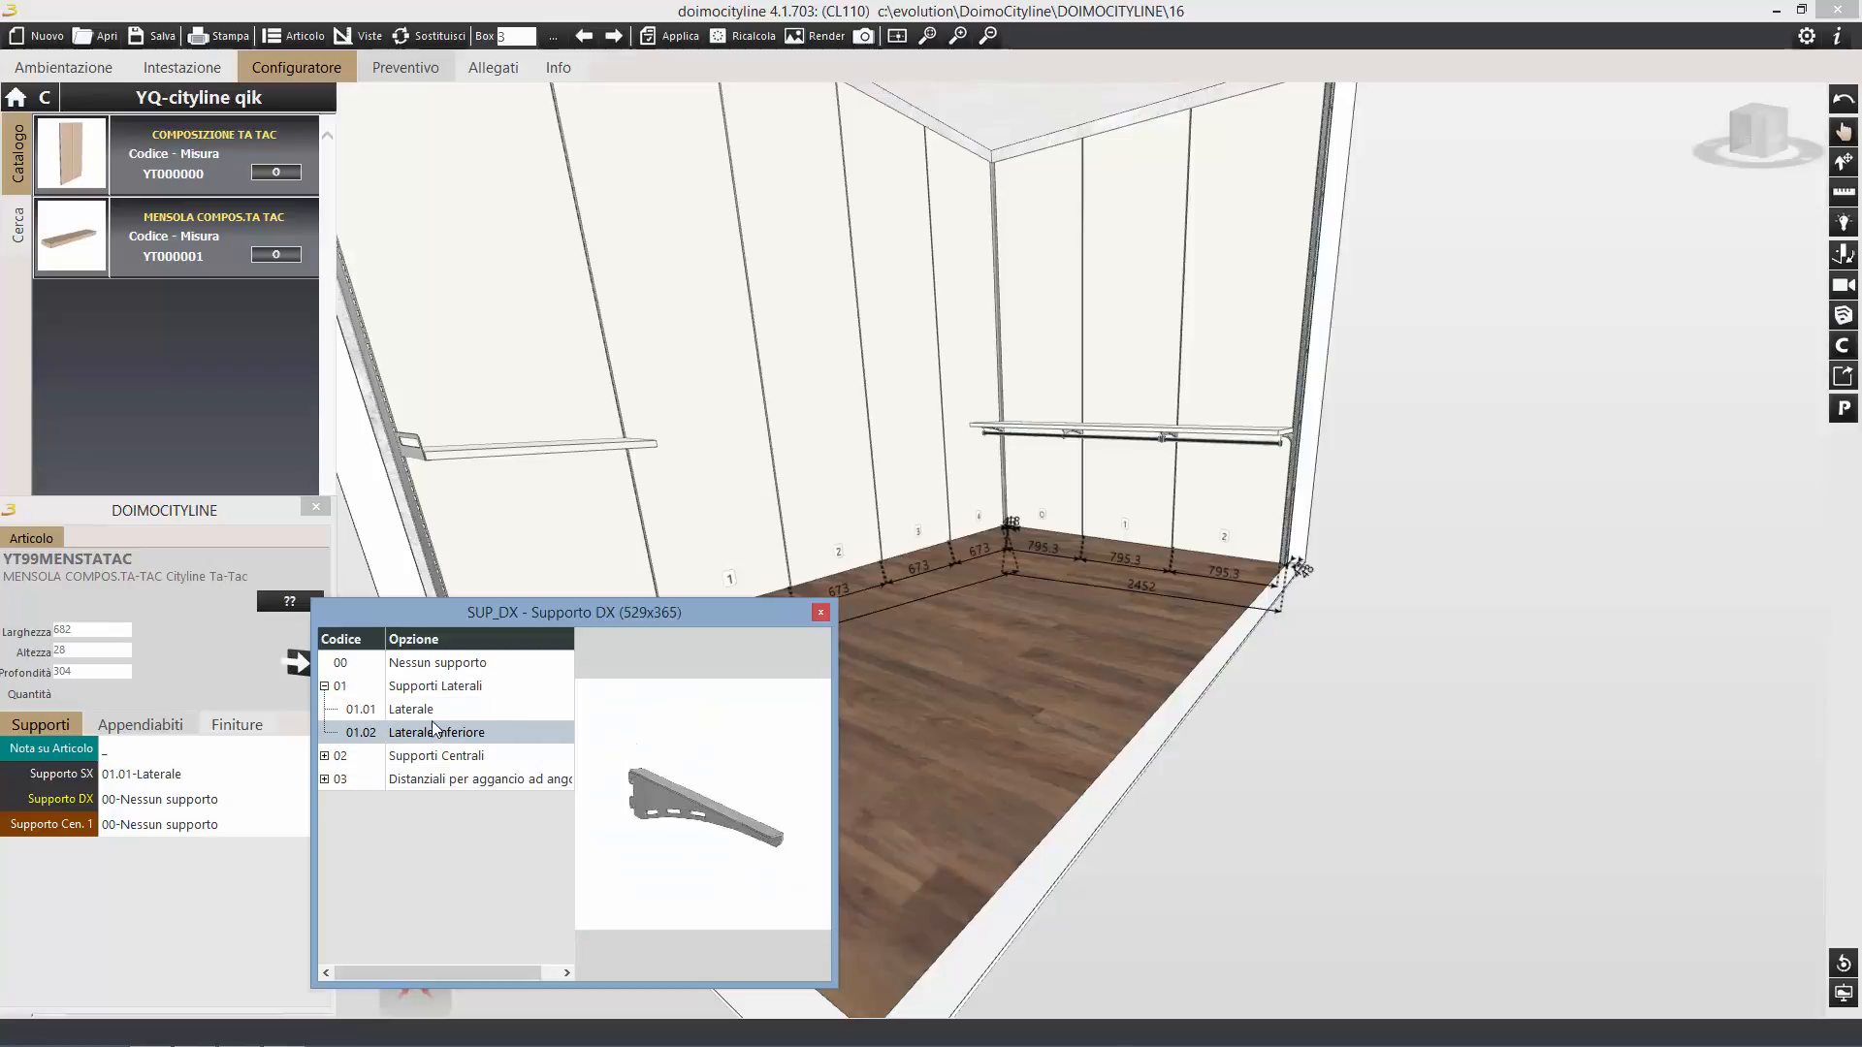
double_click(428, 722)
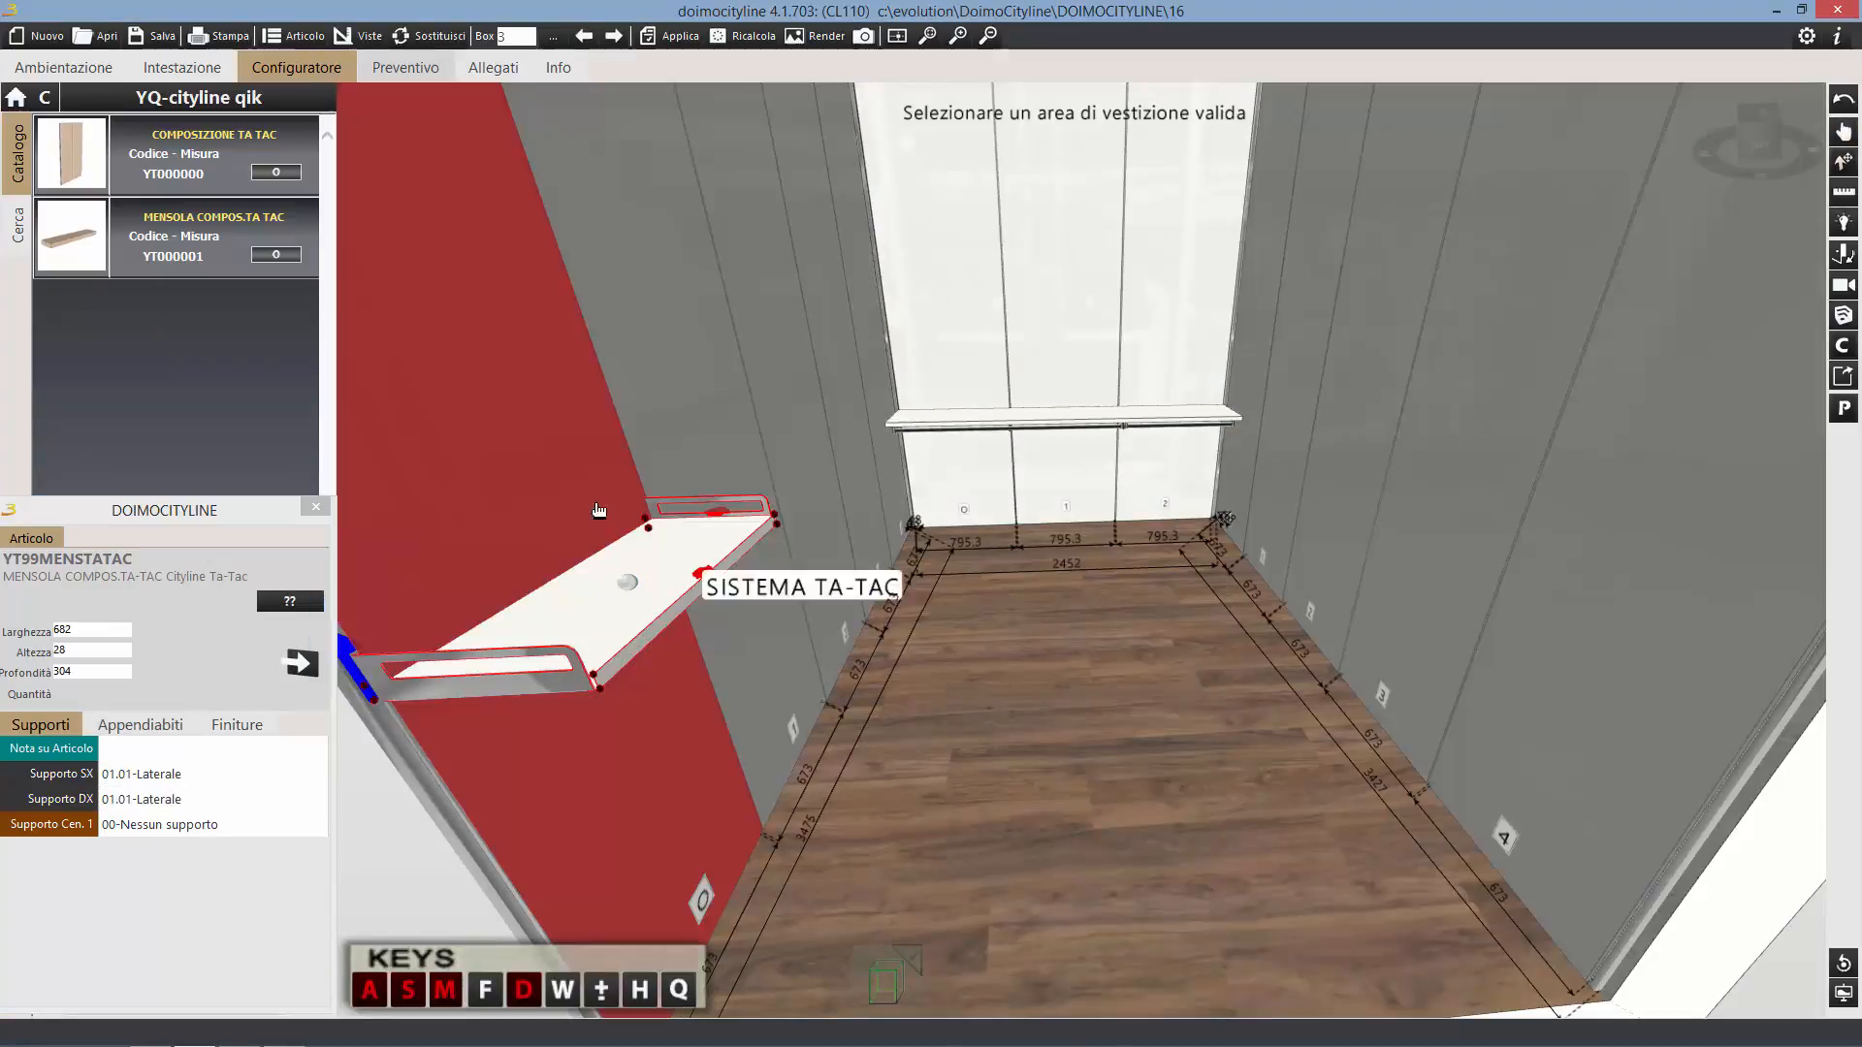
Copy the left-wall shelf twice upward on panel 0, keeping its lateral supports.
click(576, 493)
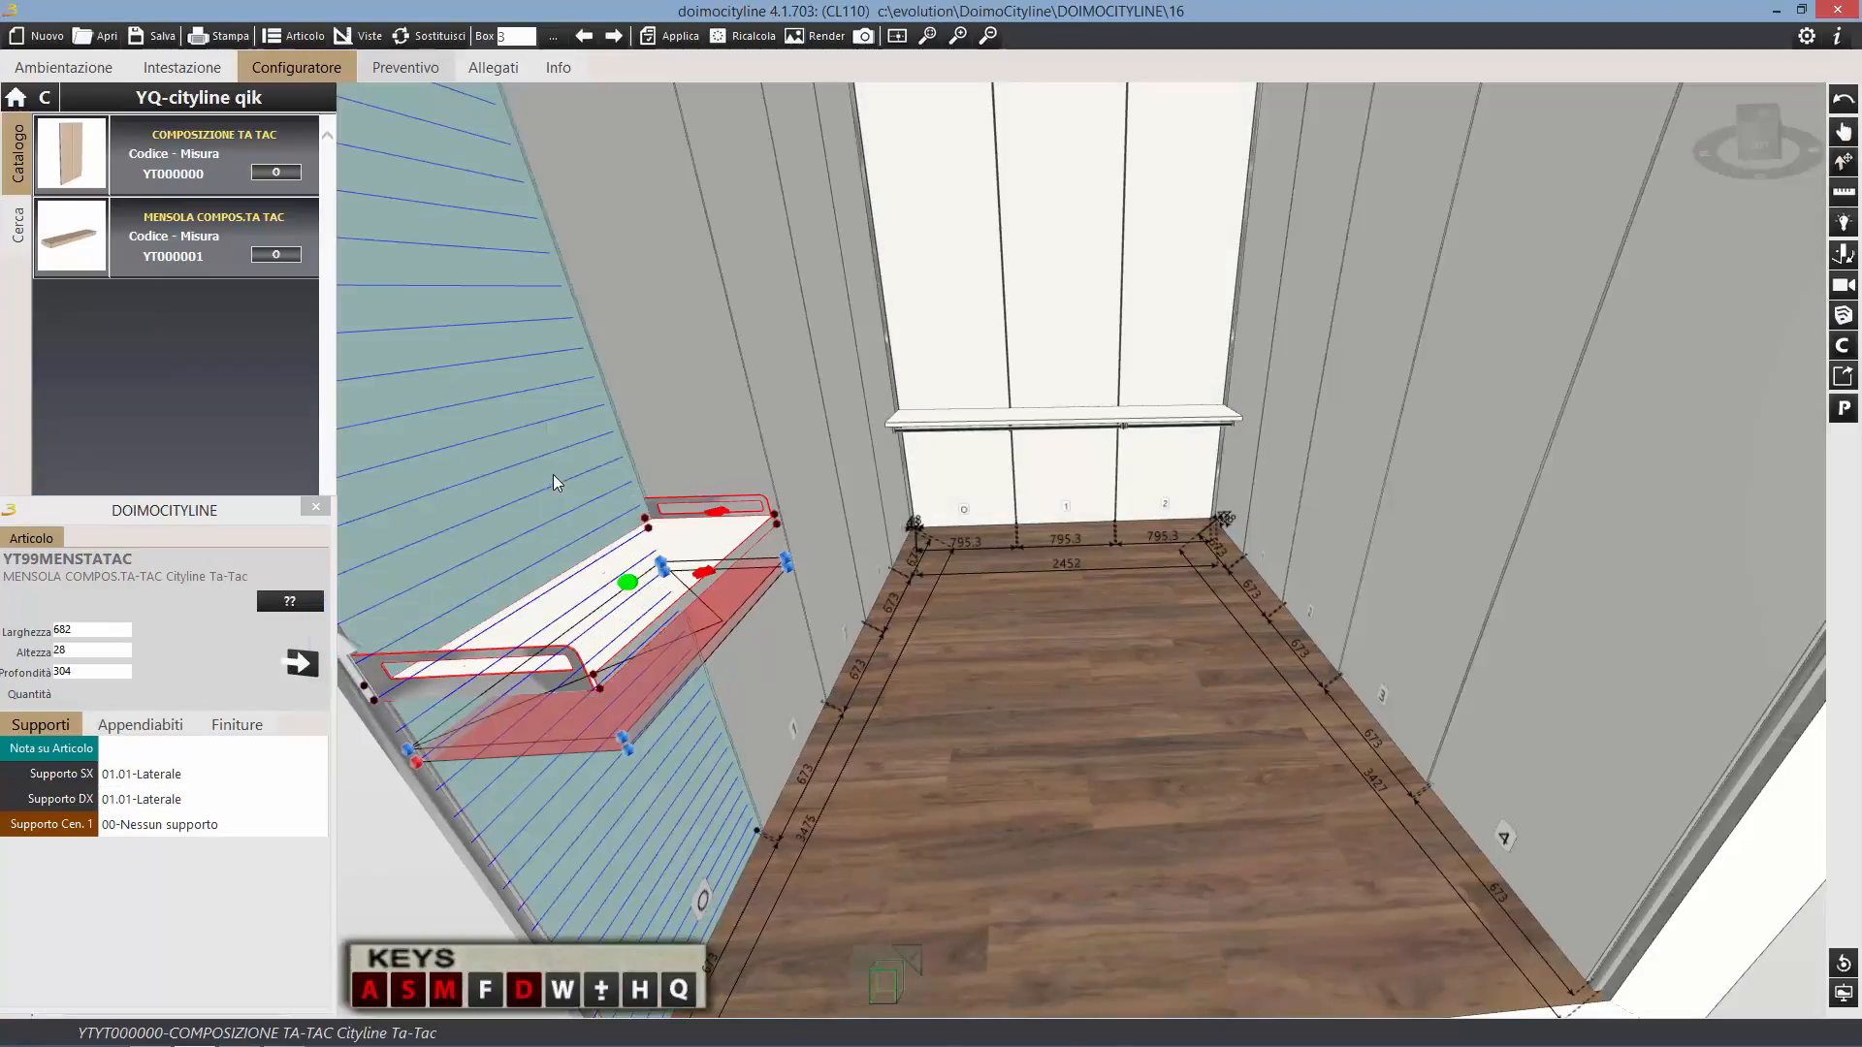
click(493, 418)
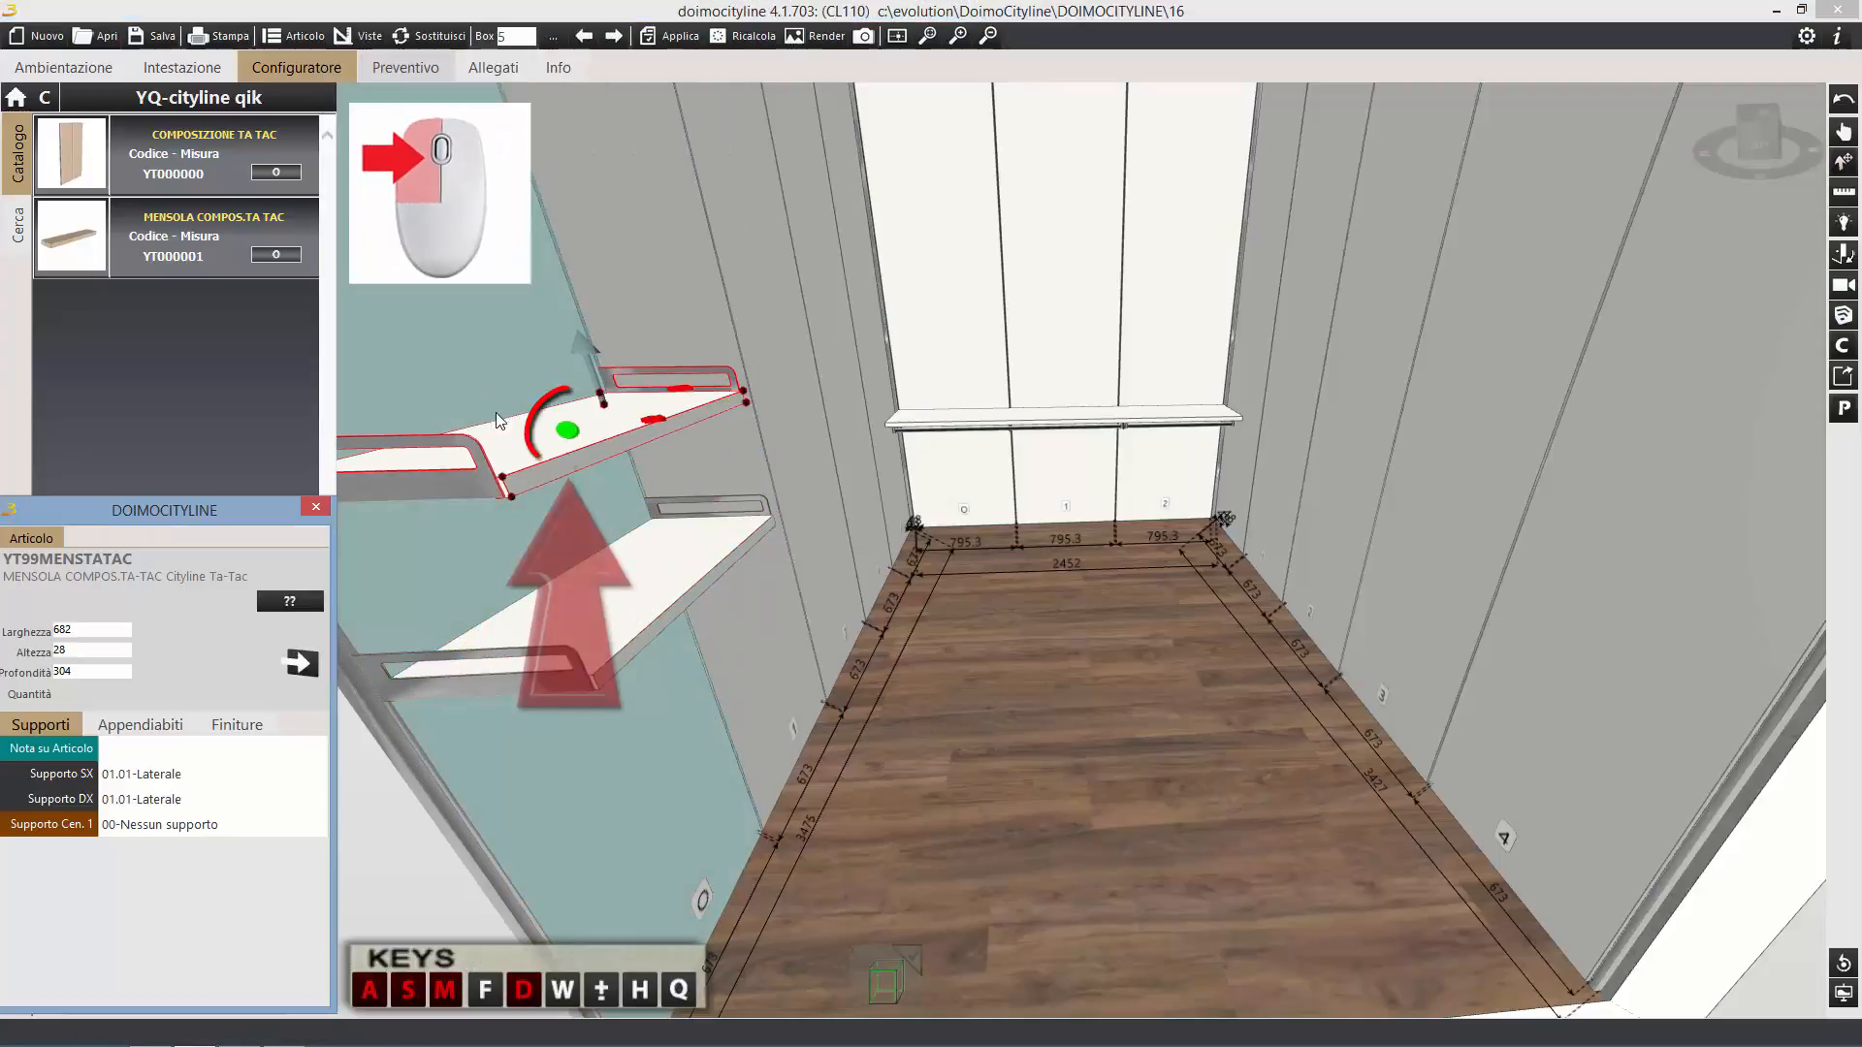
click(570, 436)
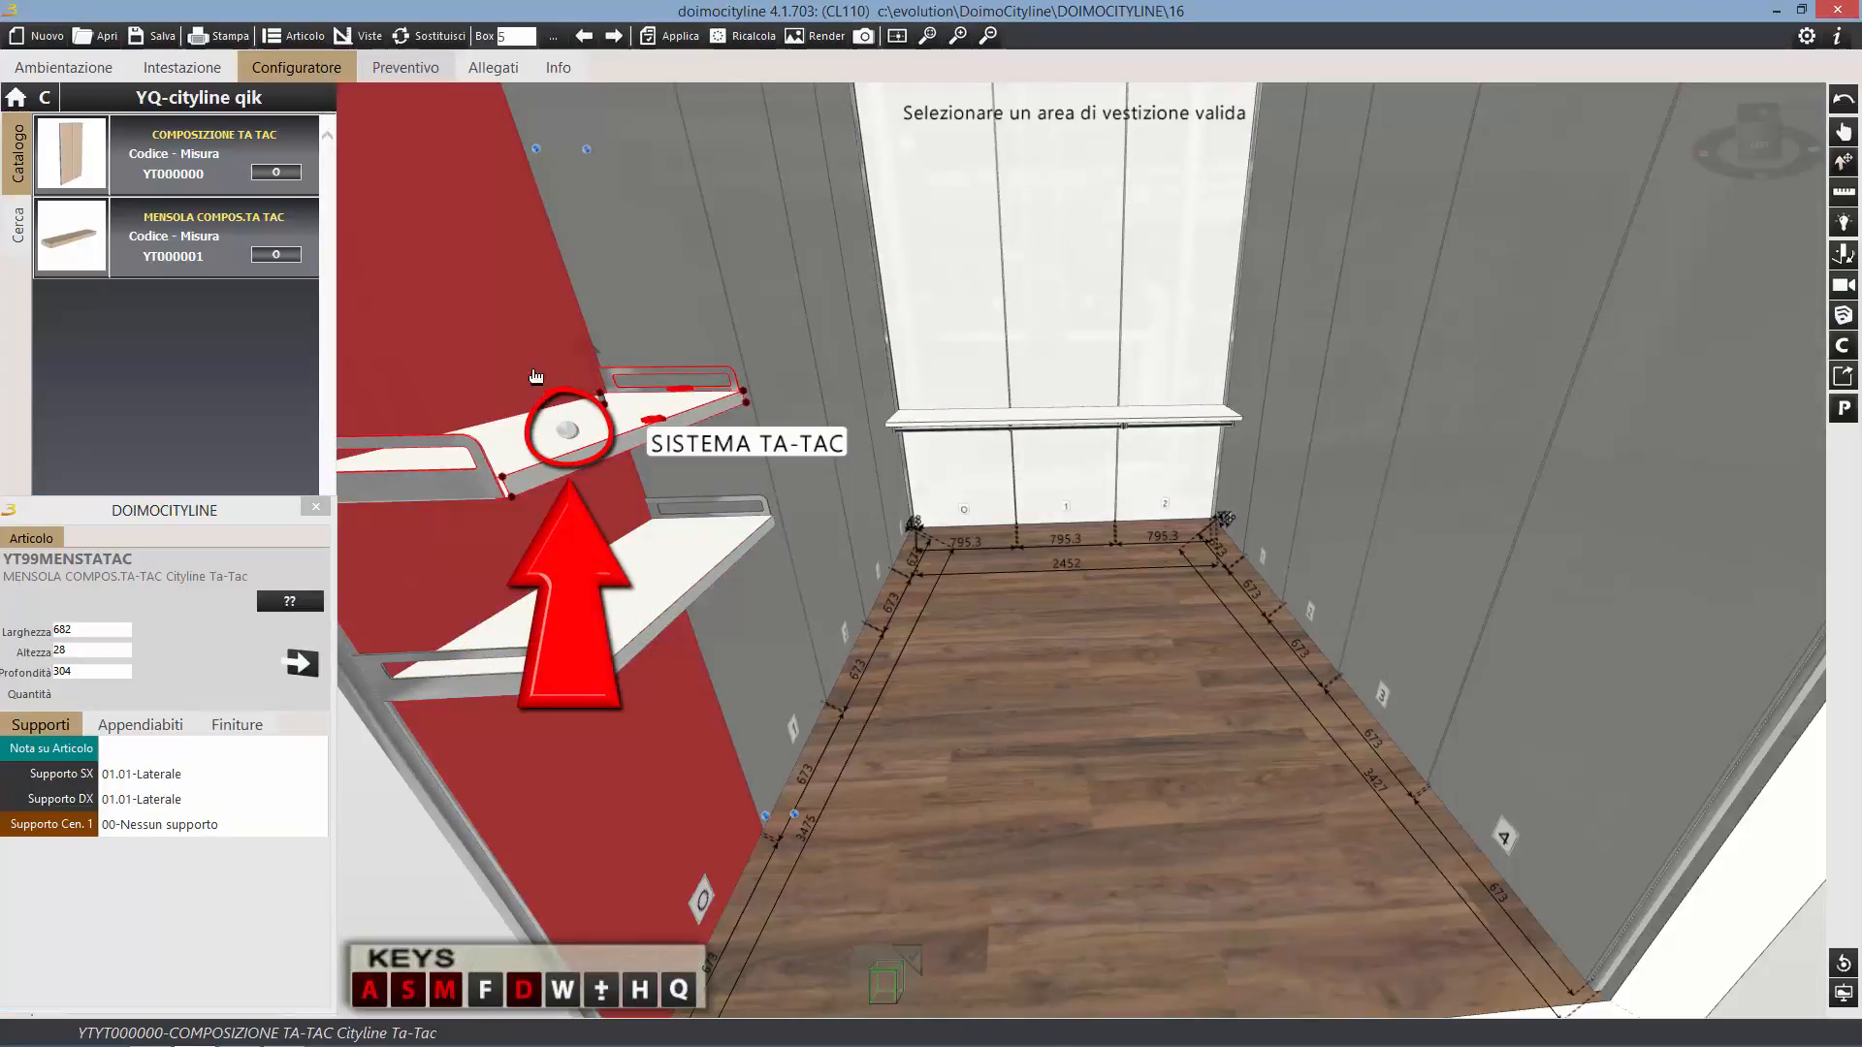
shift+click(479, 261)
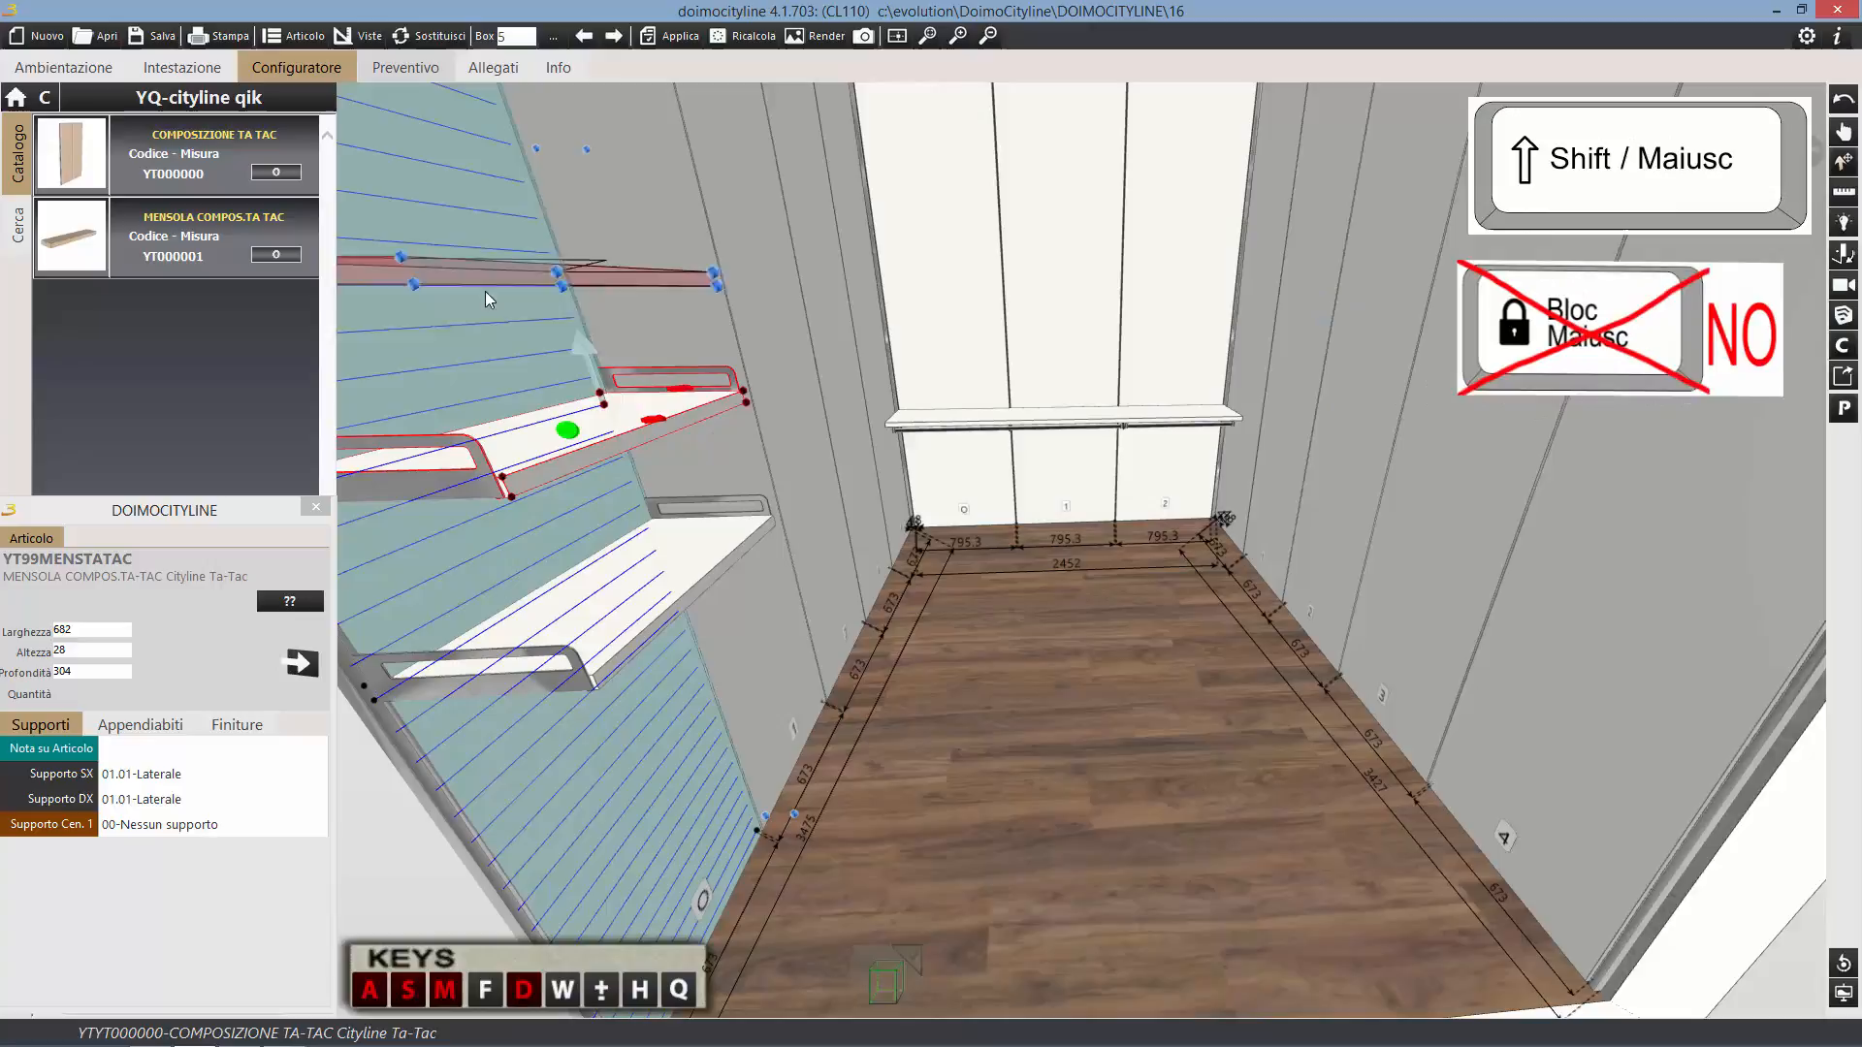
shift+click(454, 224)
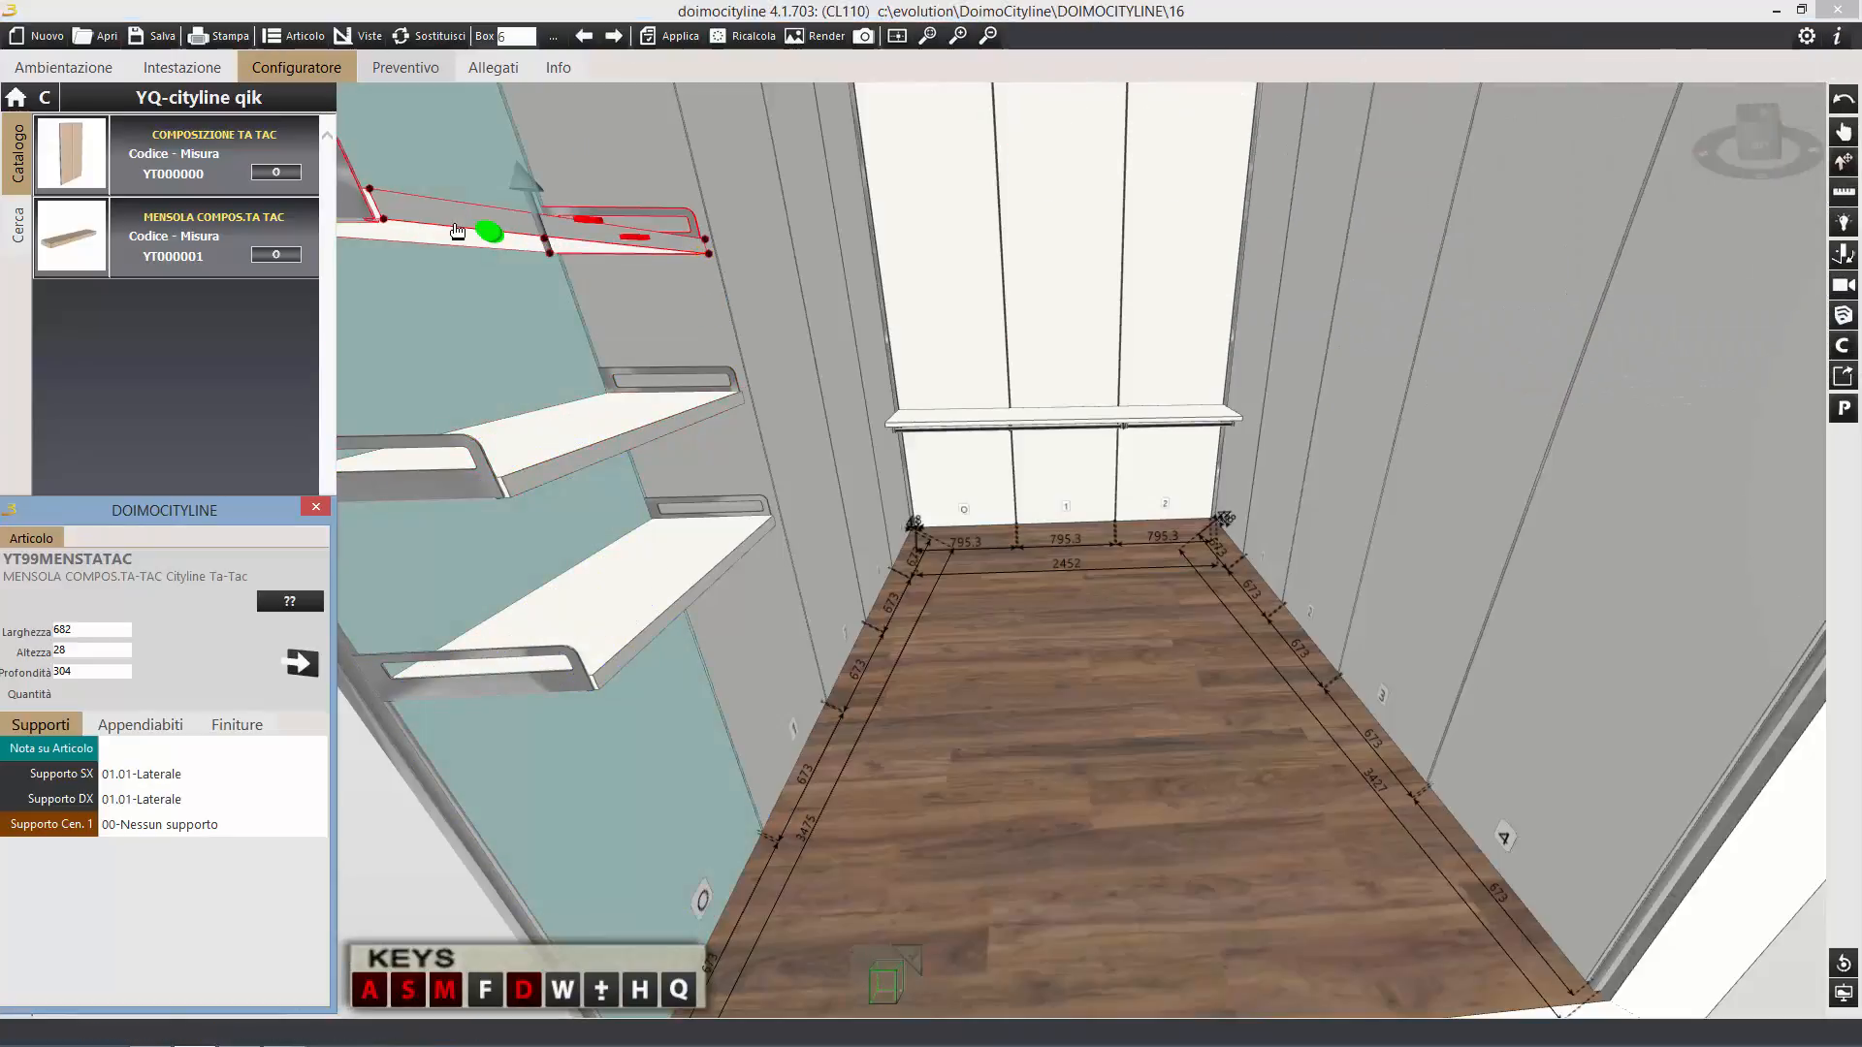
scroll(1067, 299, down, 5)
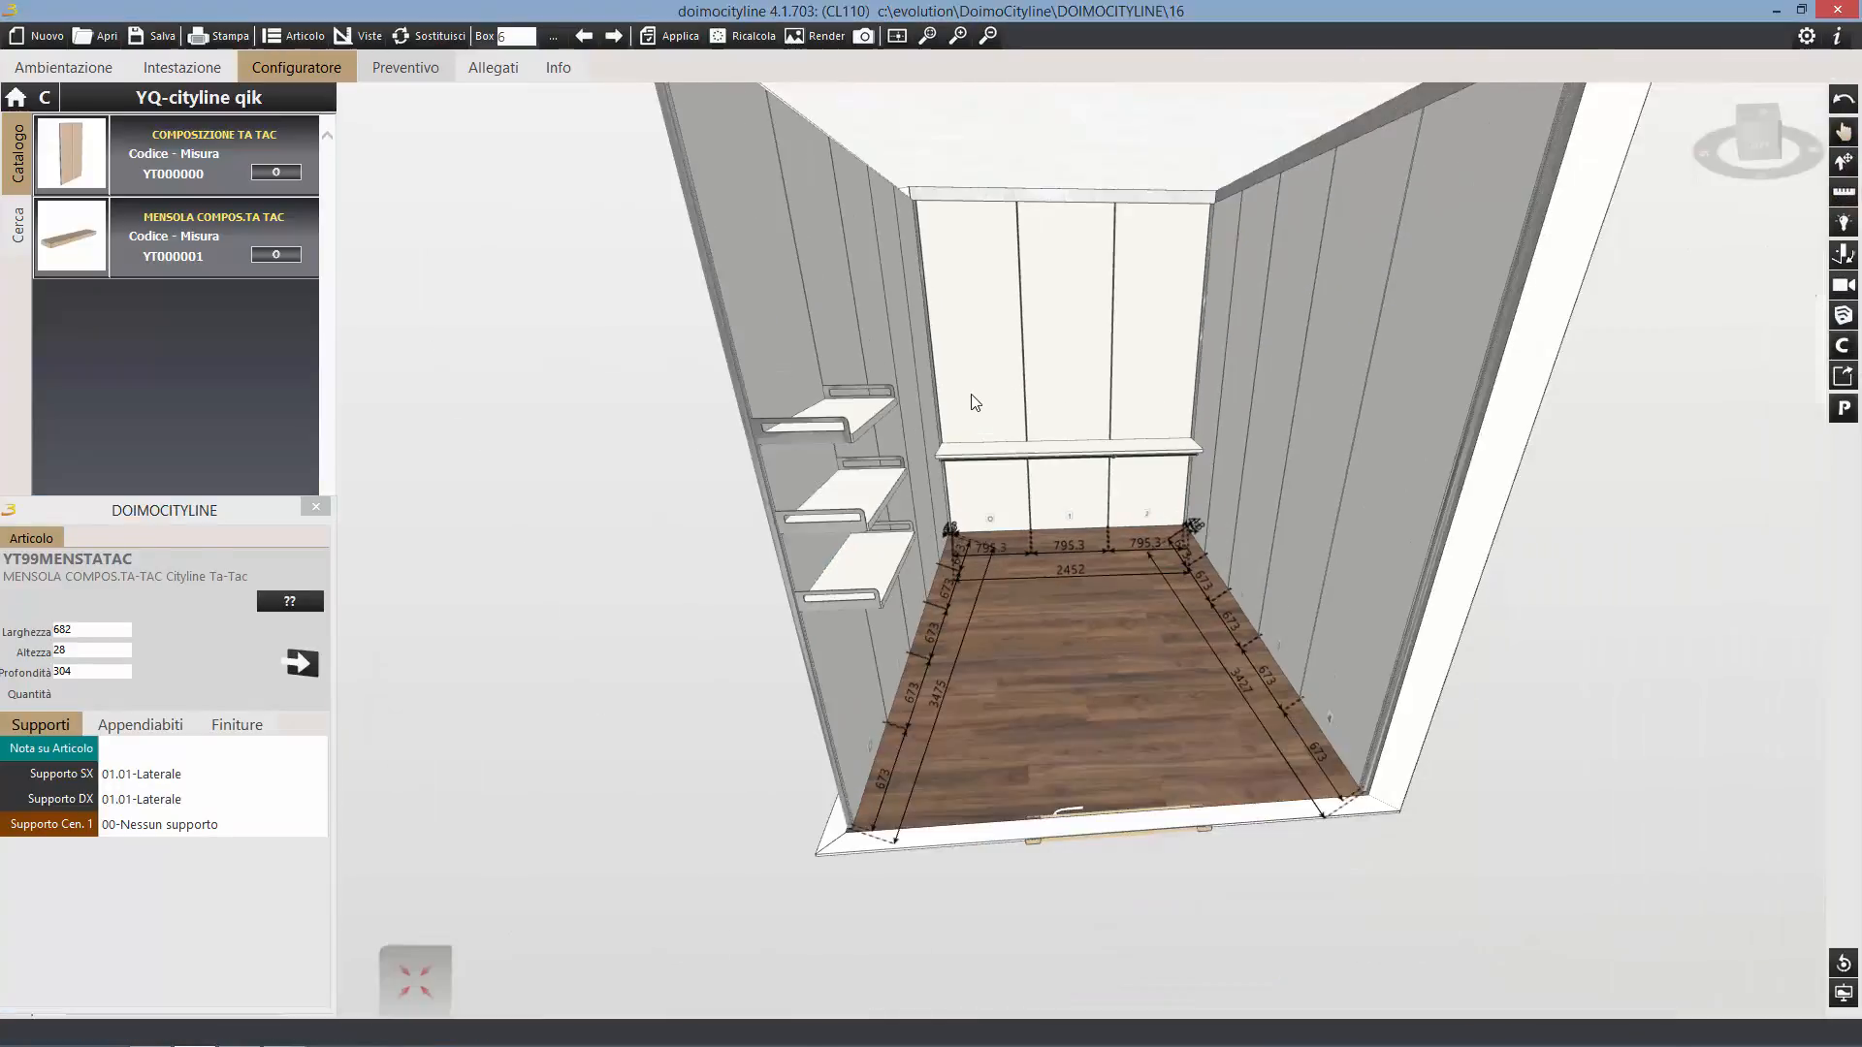
In the three-panel example composition, stretch the short upper shelf across to the outer edge of panel 2.
drag(1090, 466, 1260, 475)
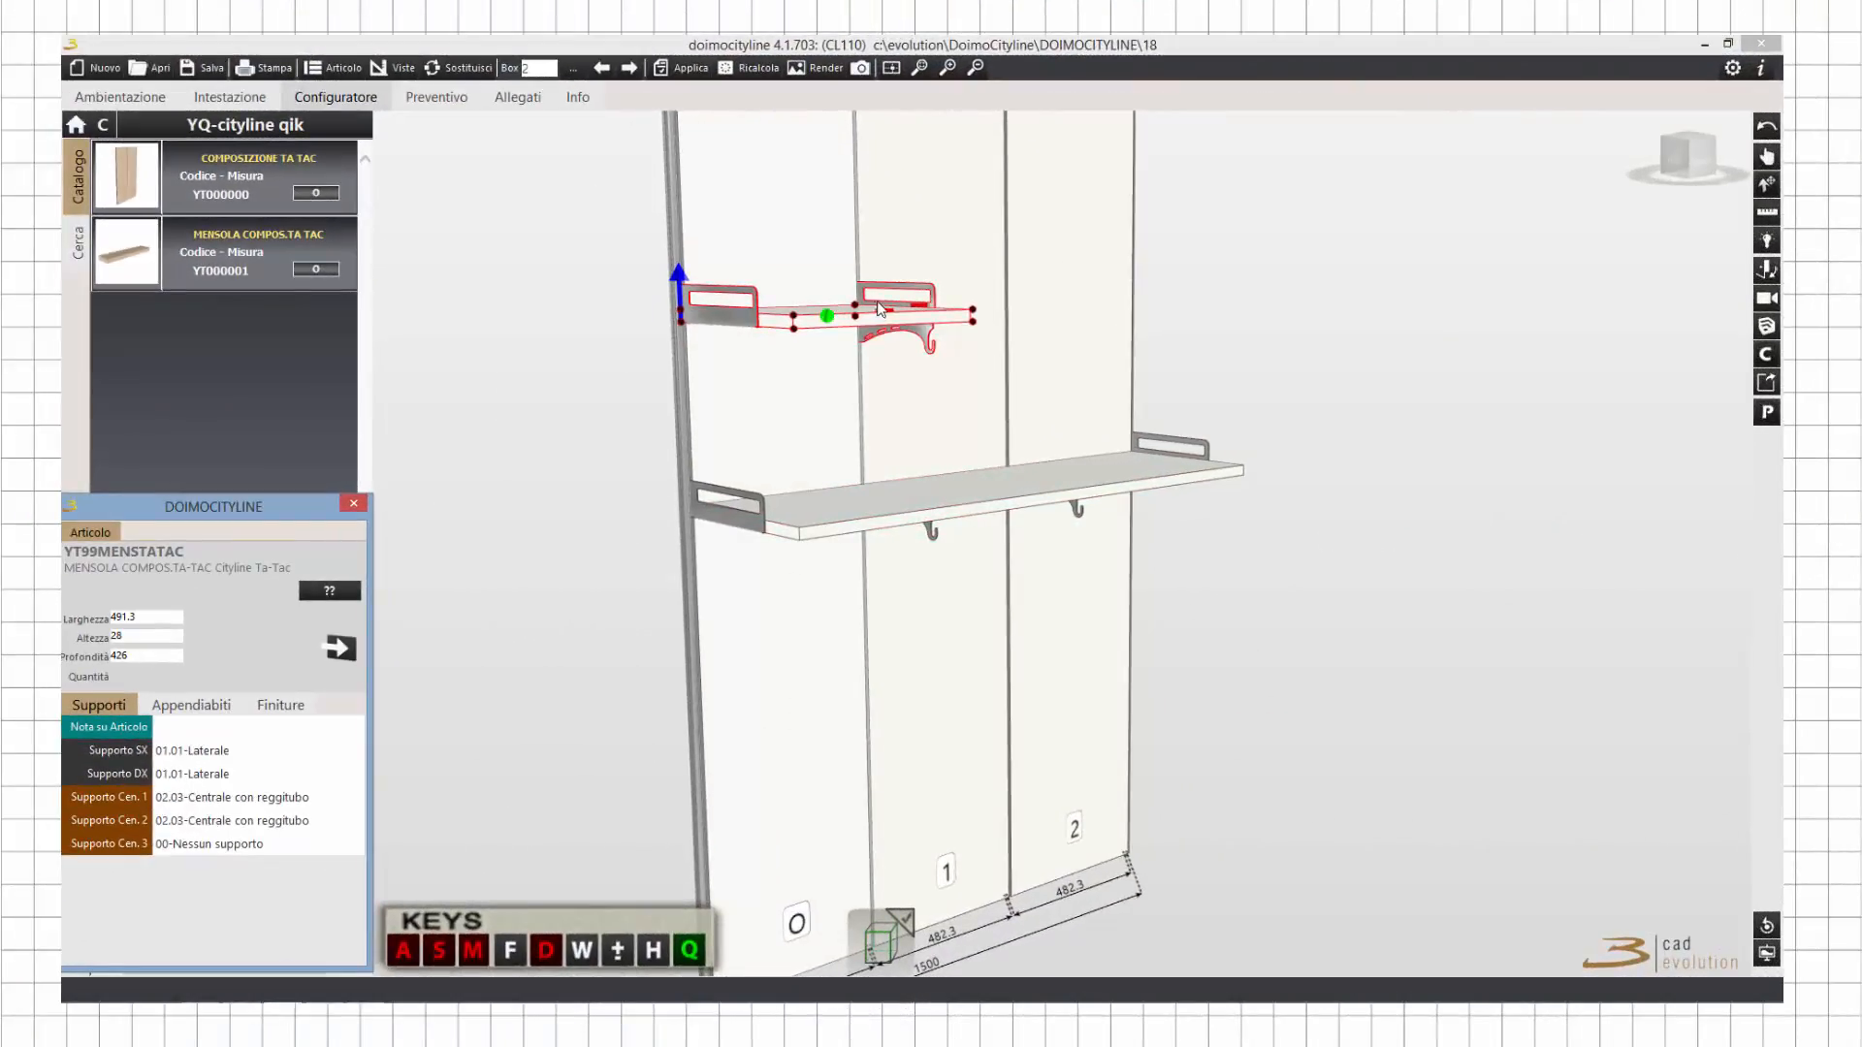
click(921, 310)
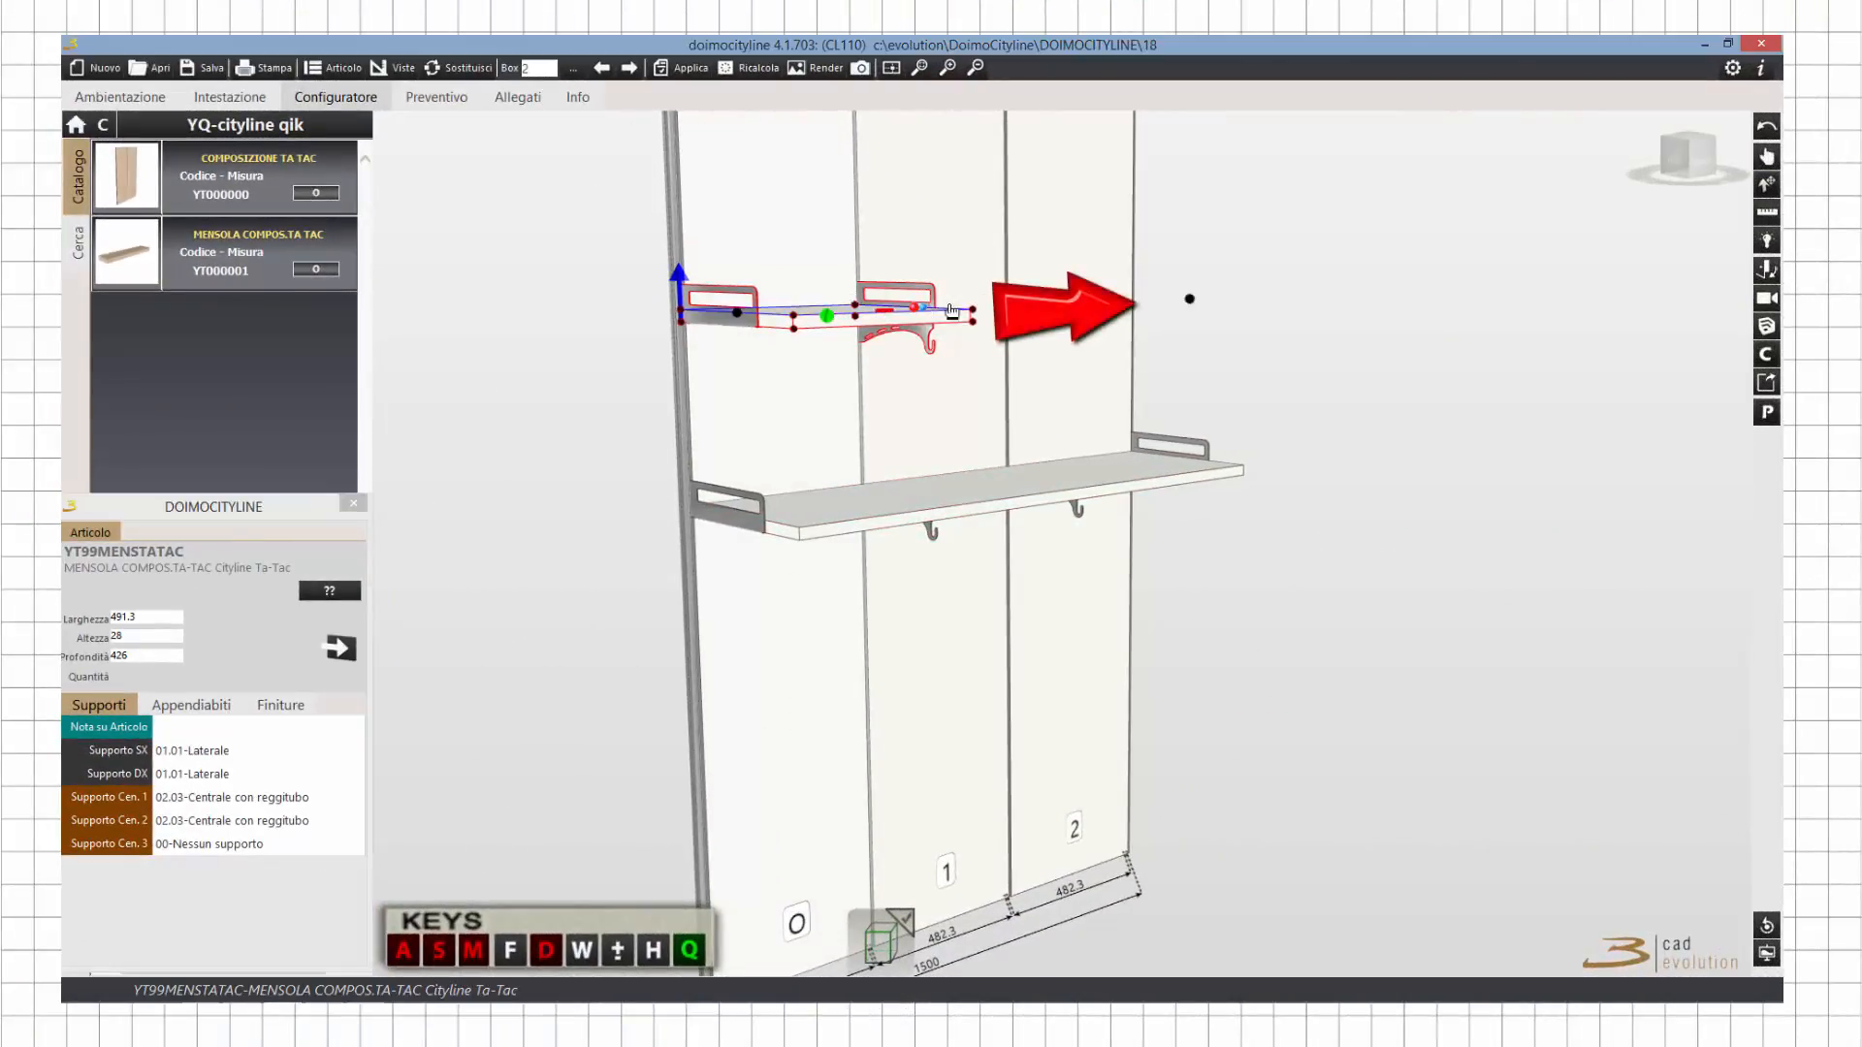
click(1150, 307)
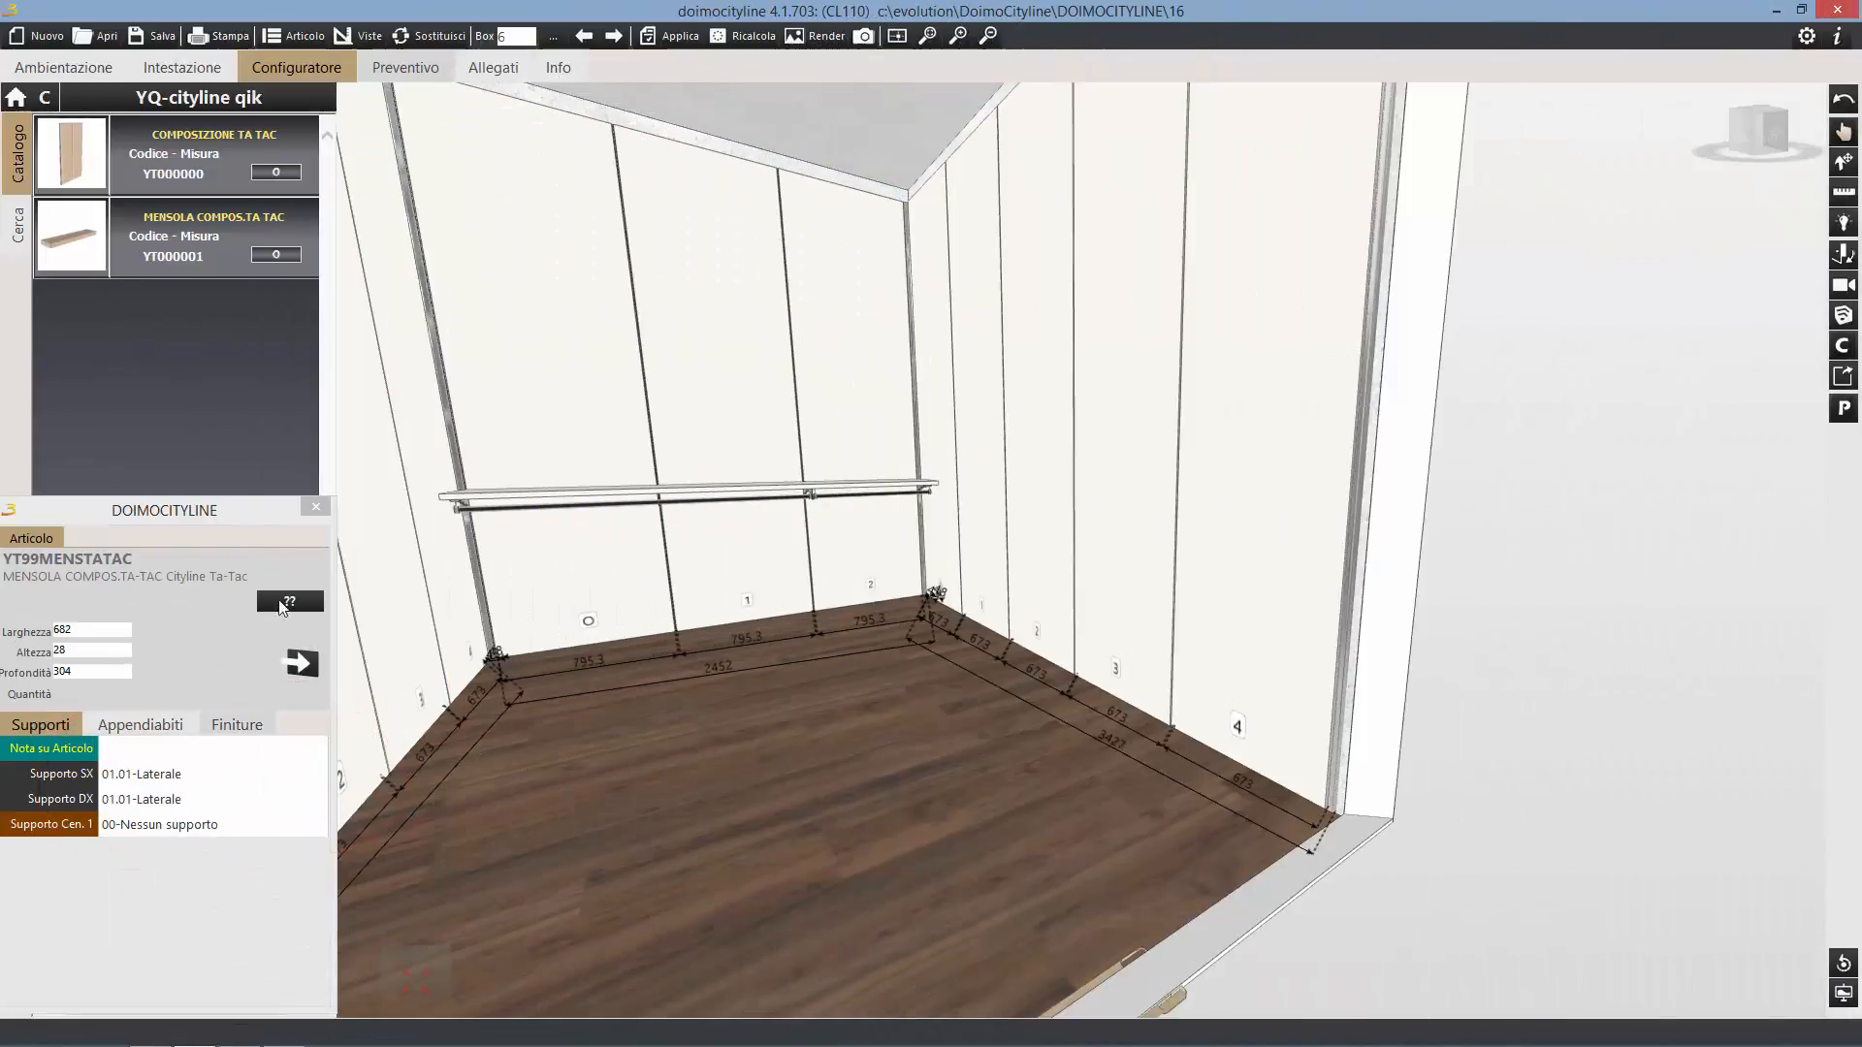
Place a new shelf on the right wall's corner panel, meeting the back-wall shelf, and stretch it across panels 0 to 3, to 2728 mm.
click(353, 504)
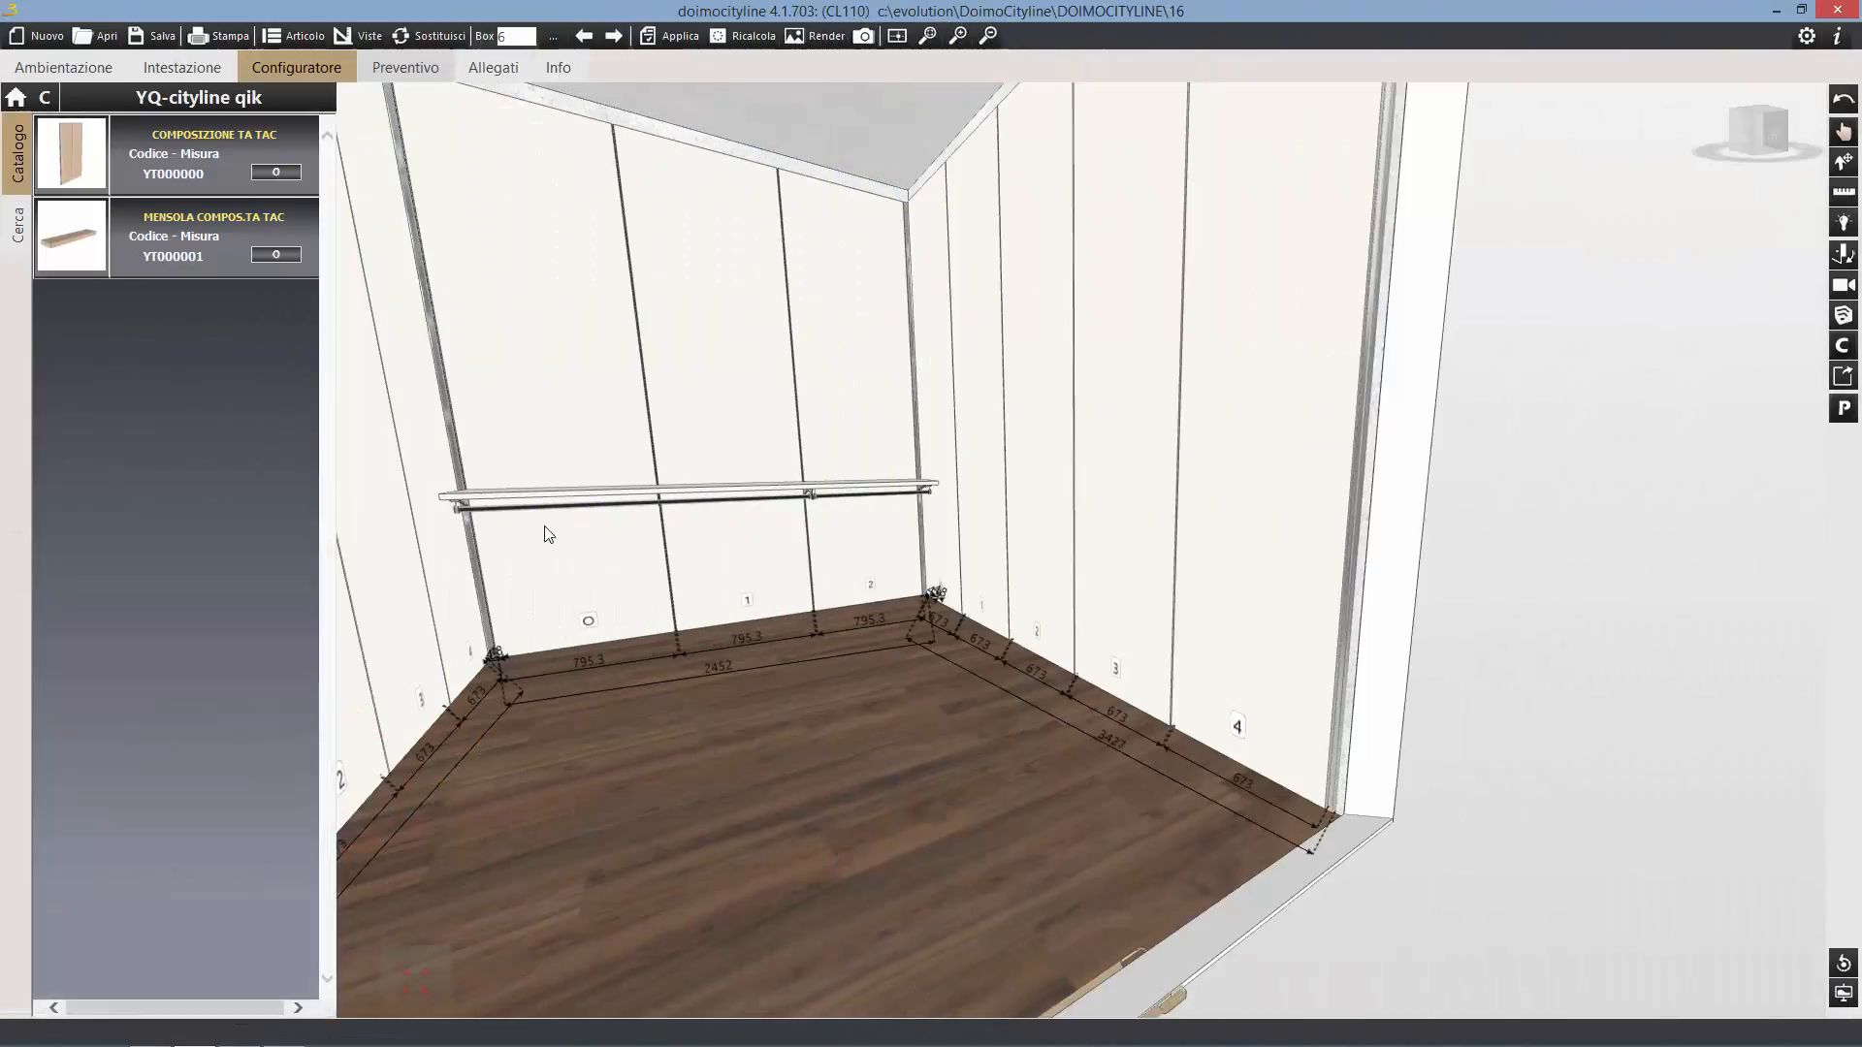
click(277, 256)
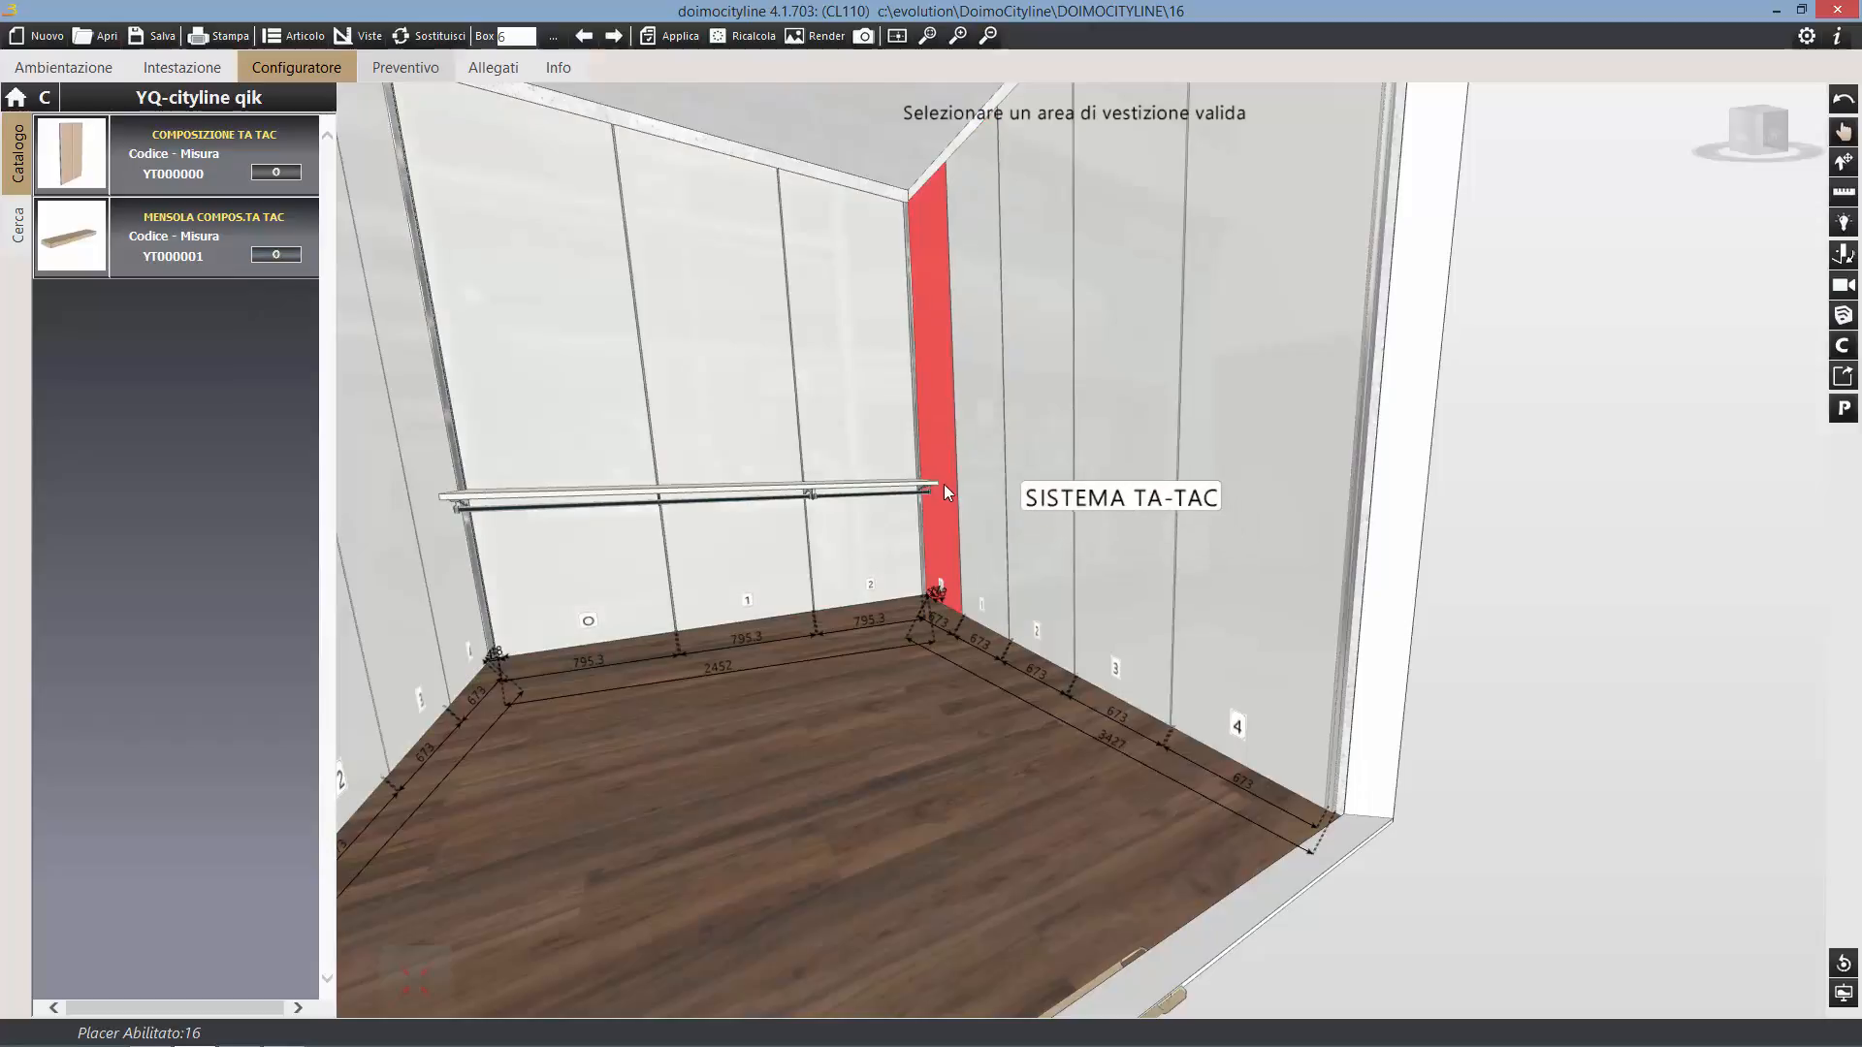
click(946, 490)
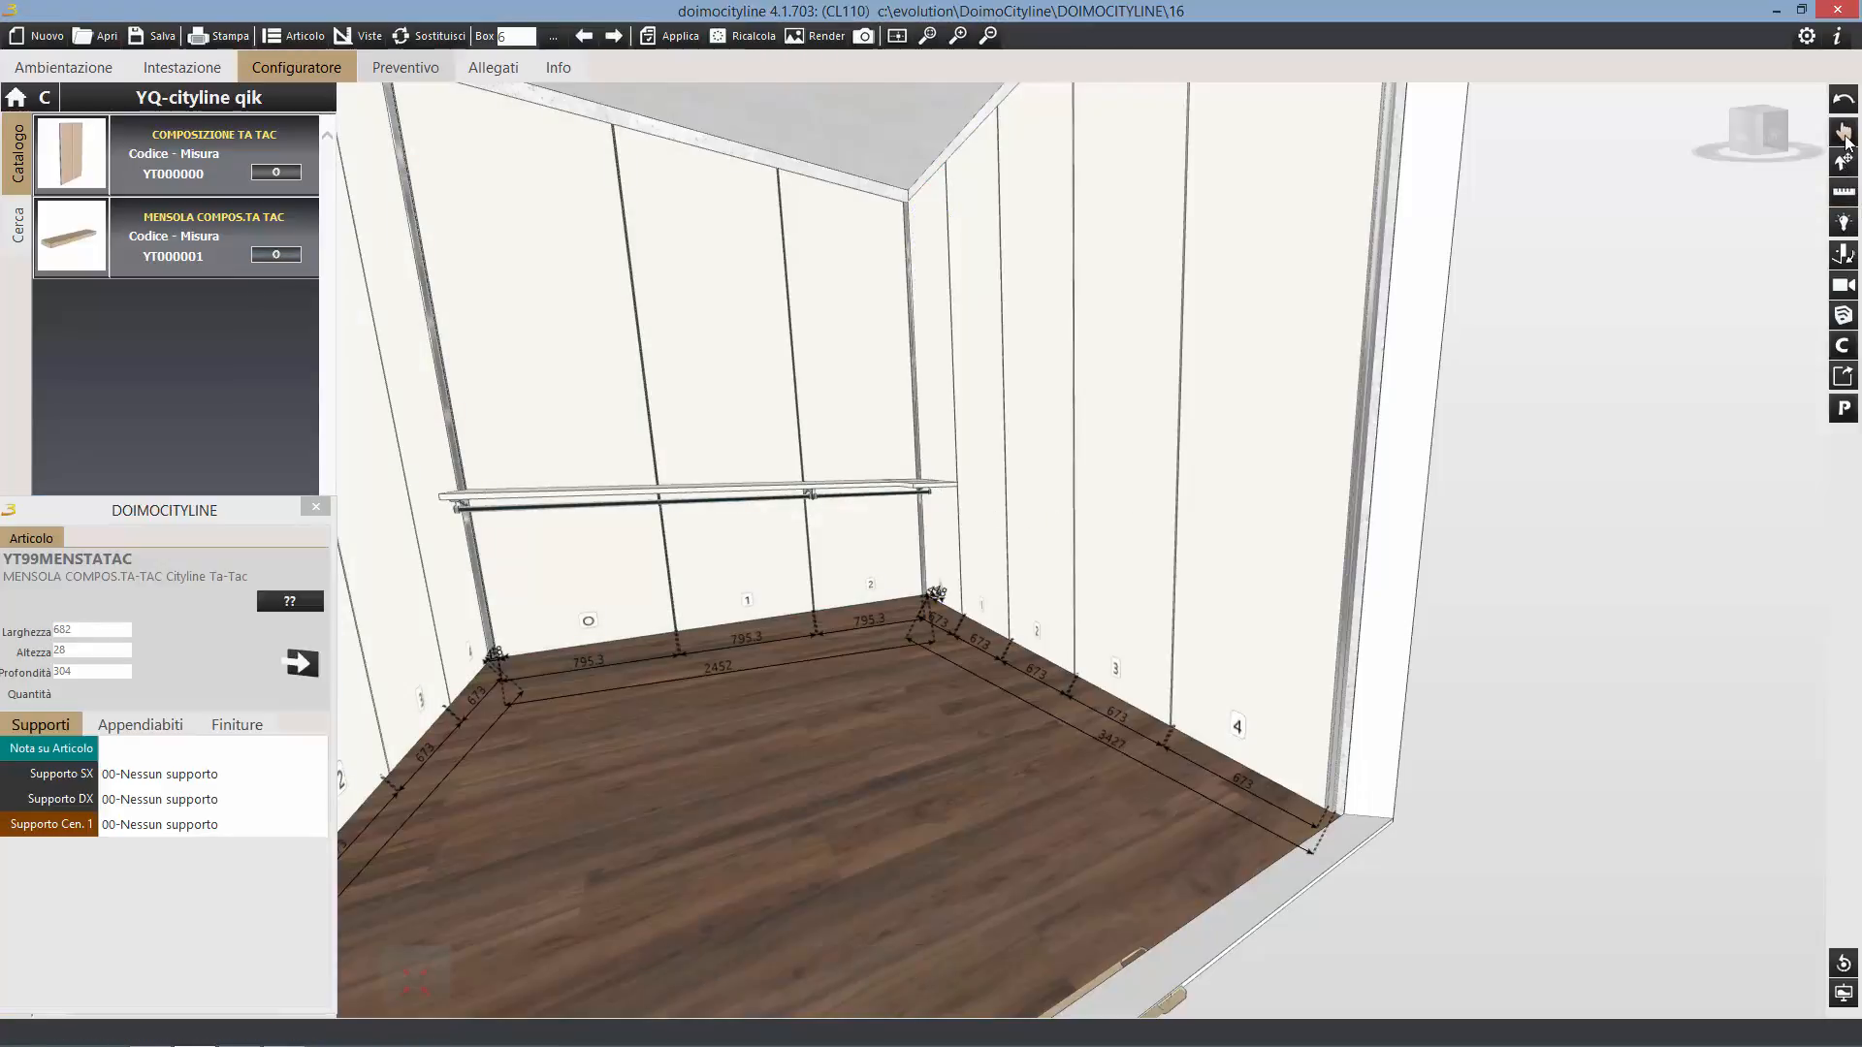
middle_drag(634, 591, 469, 715)
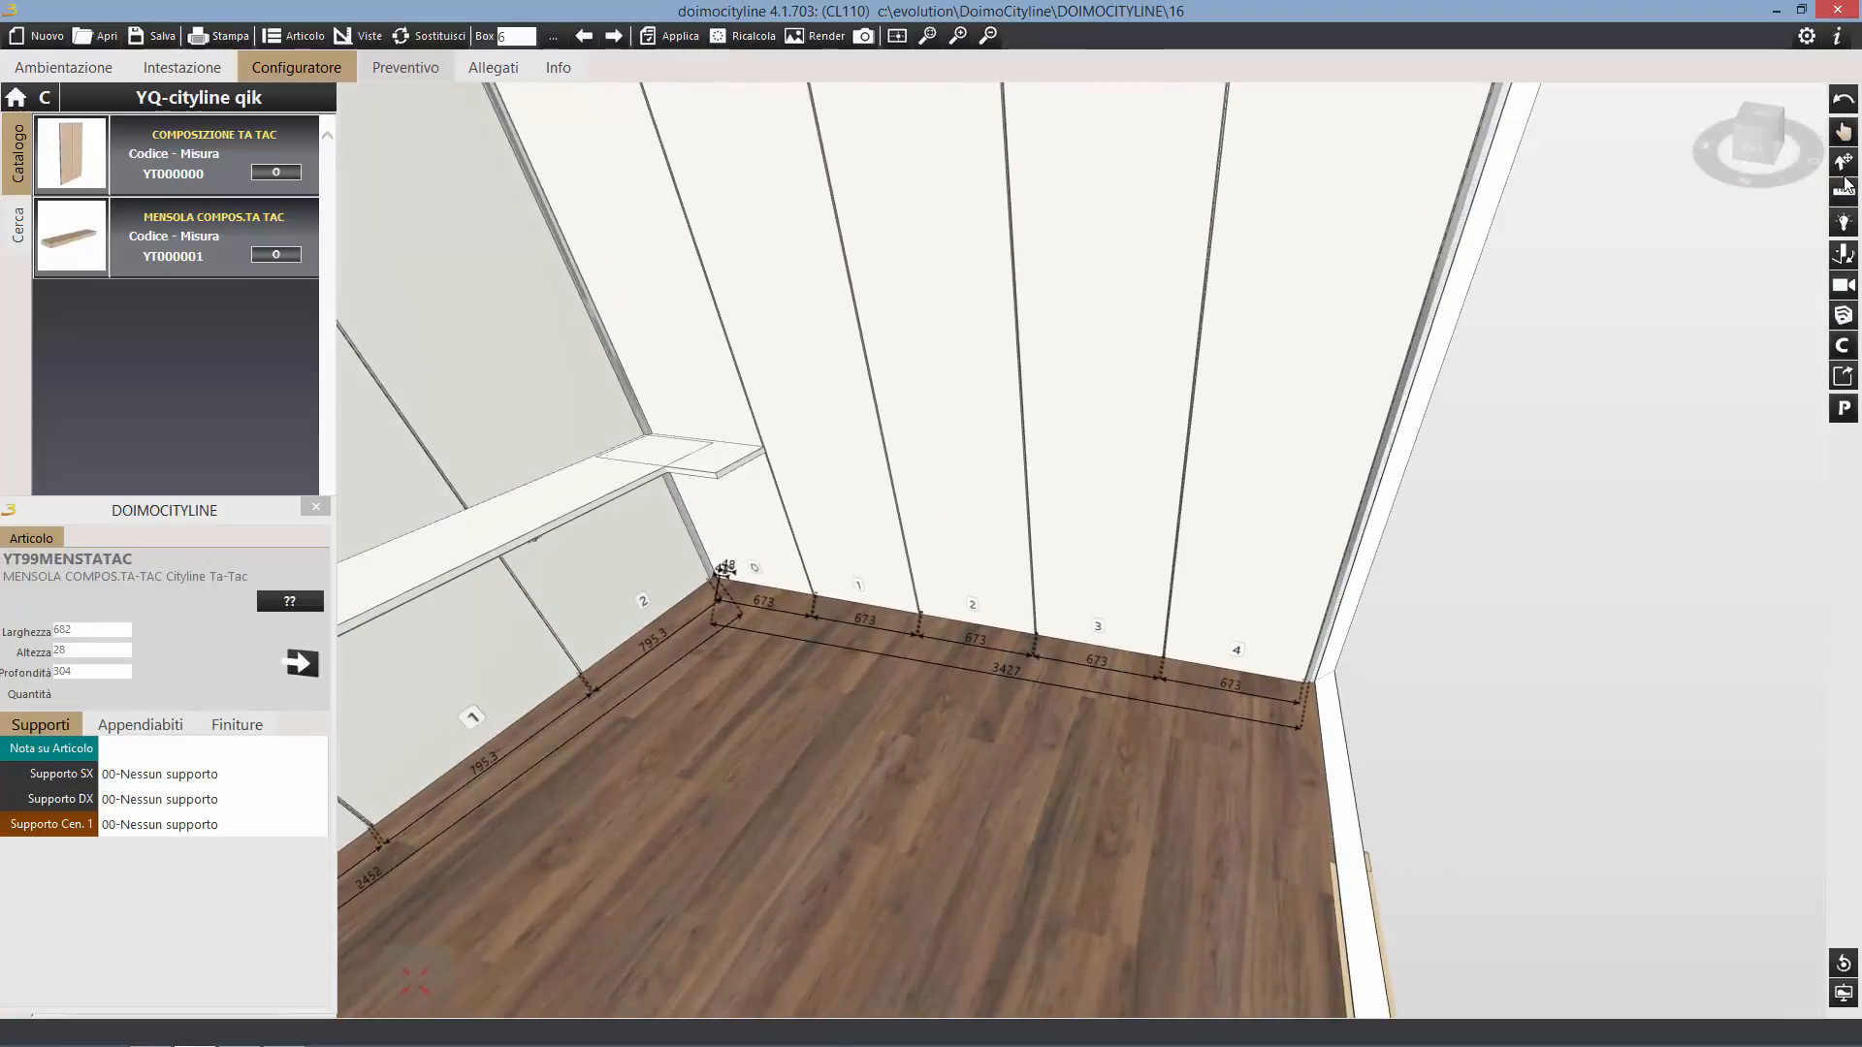
drag(745, 457, 1170, 549)
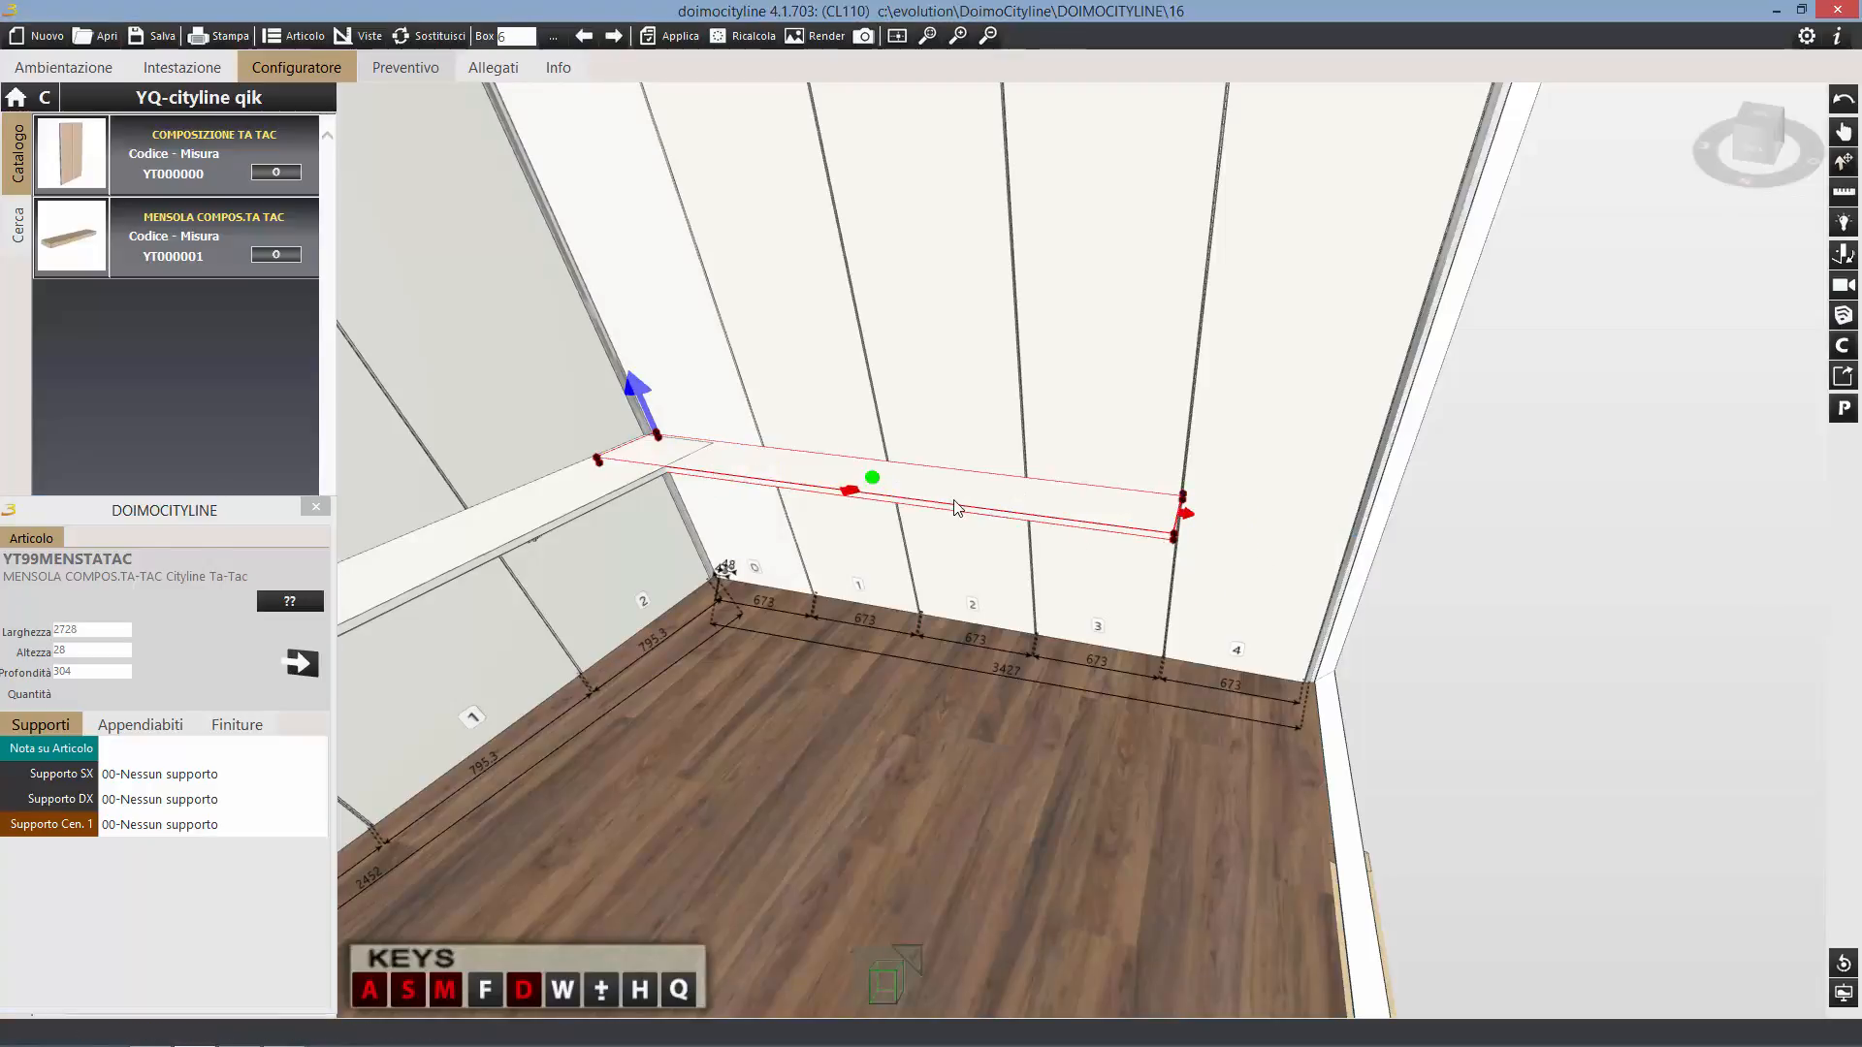
Set the right-wall shelf's Supporto SX to 03.02-Aggancio angolo su mens. p. 426 and its Supporto DX to 01.02-Laterale Inferiore.
click(124, 781)
double_click(383, 733)
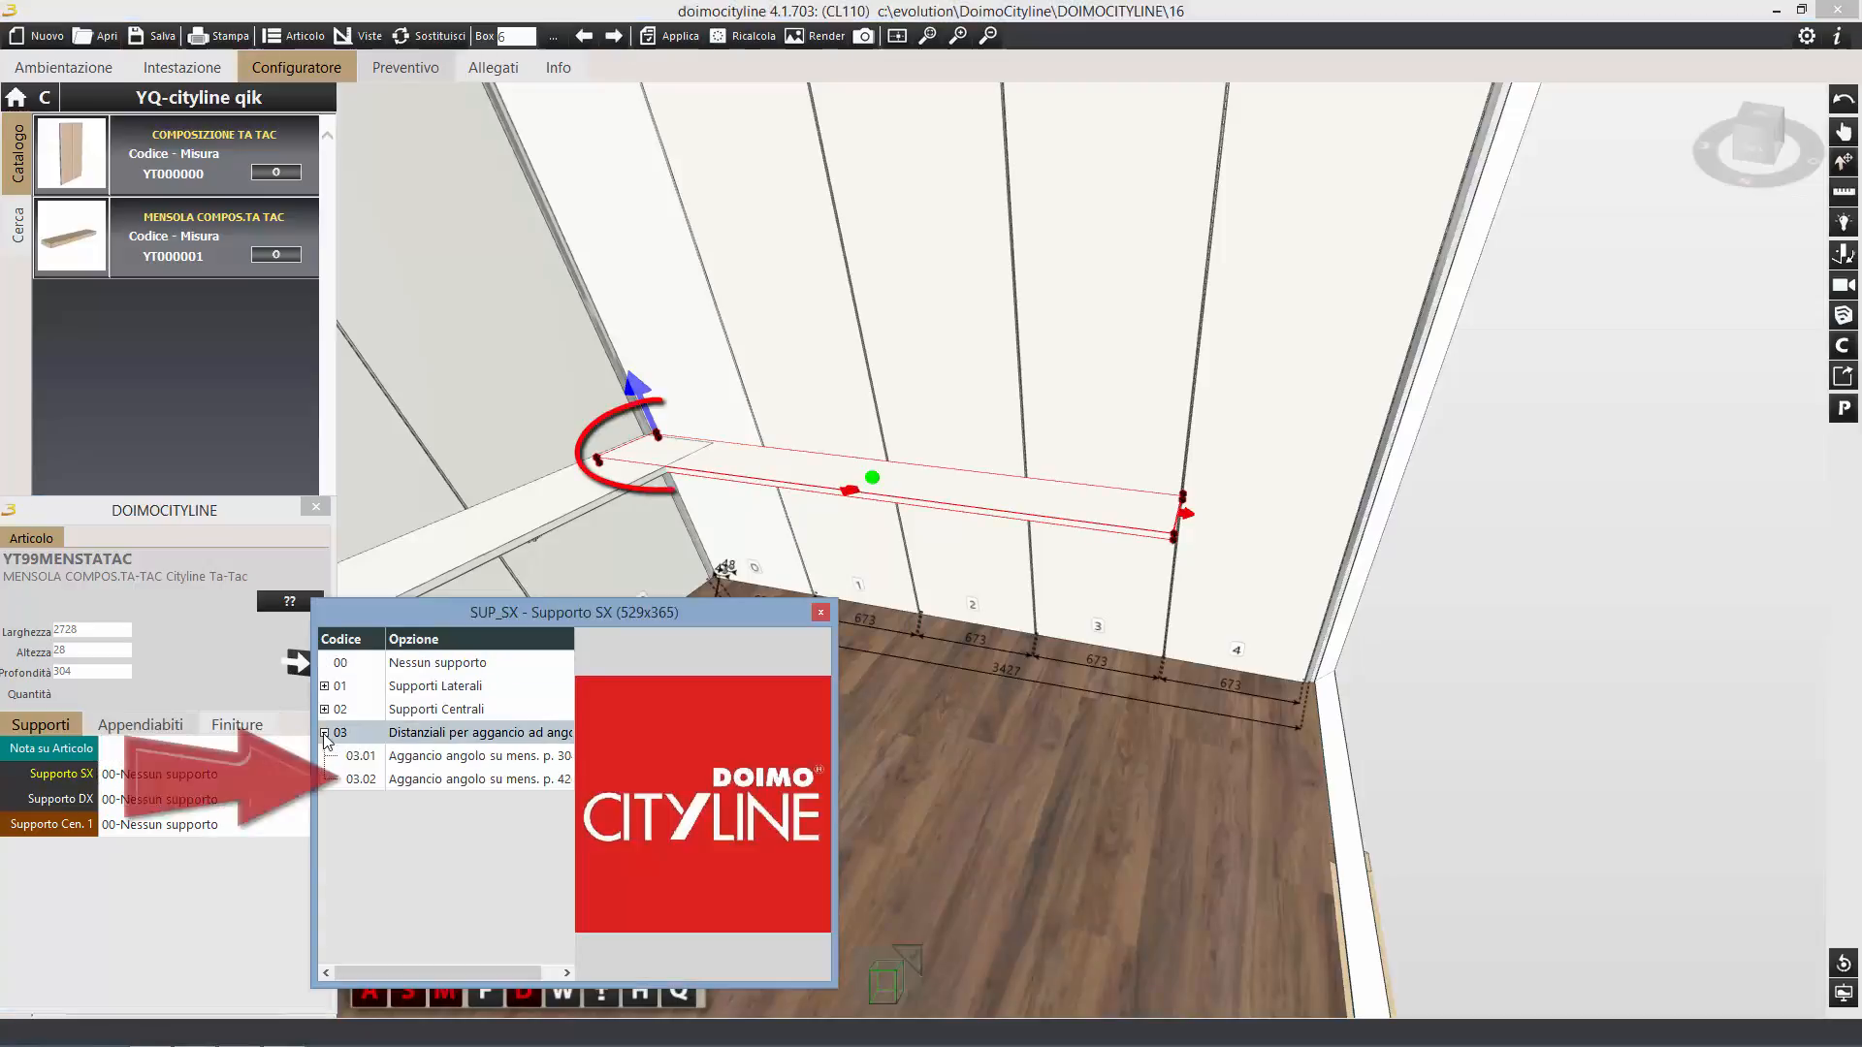
click(386, 757)
double_click(380, 775)
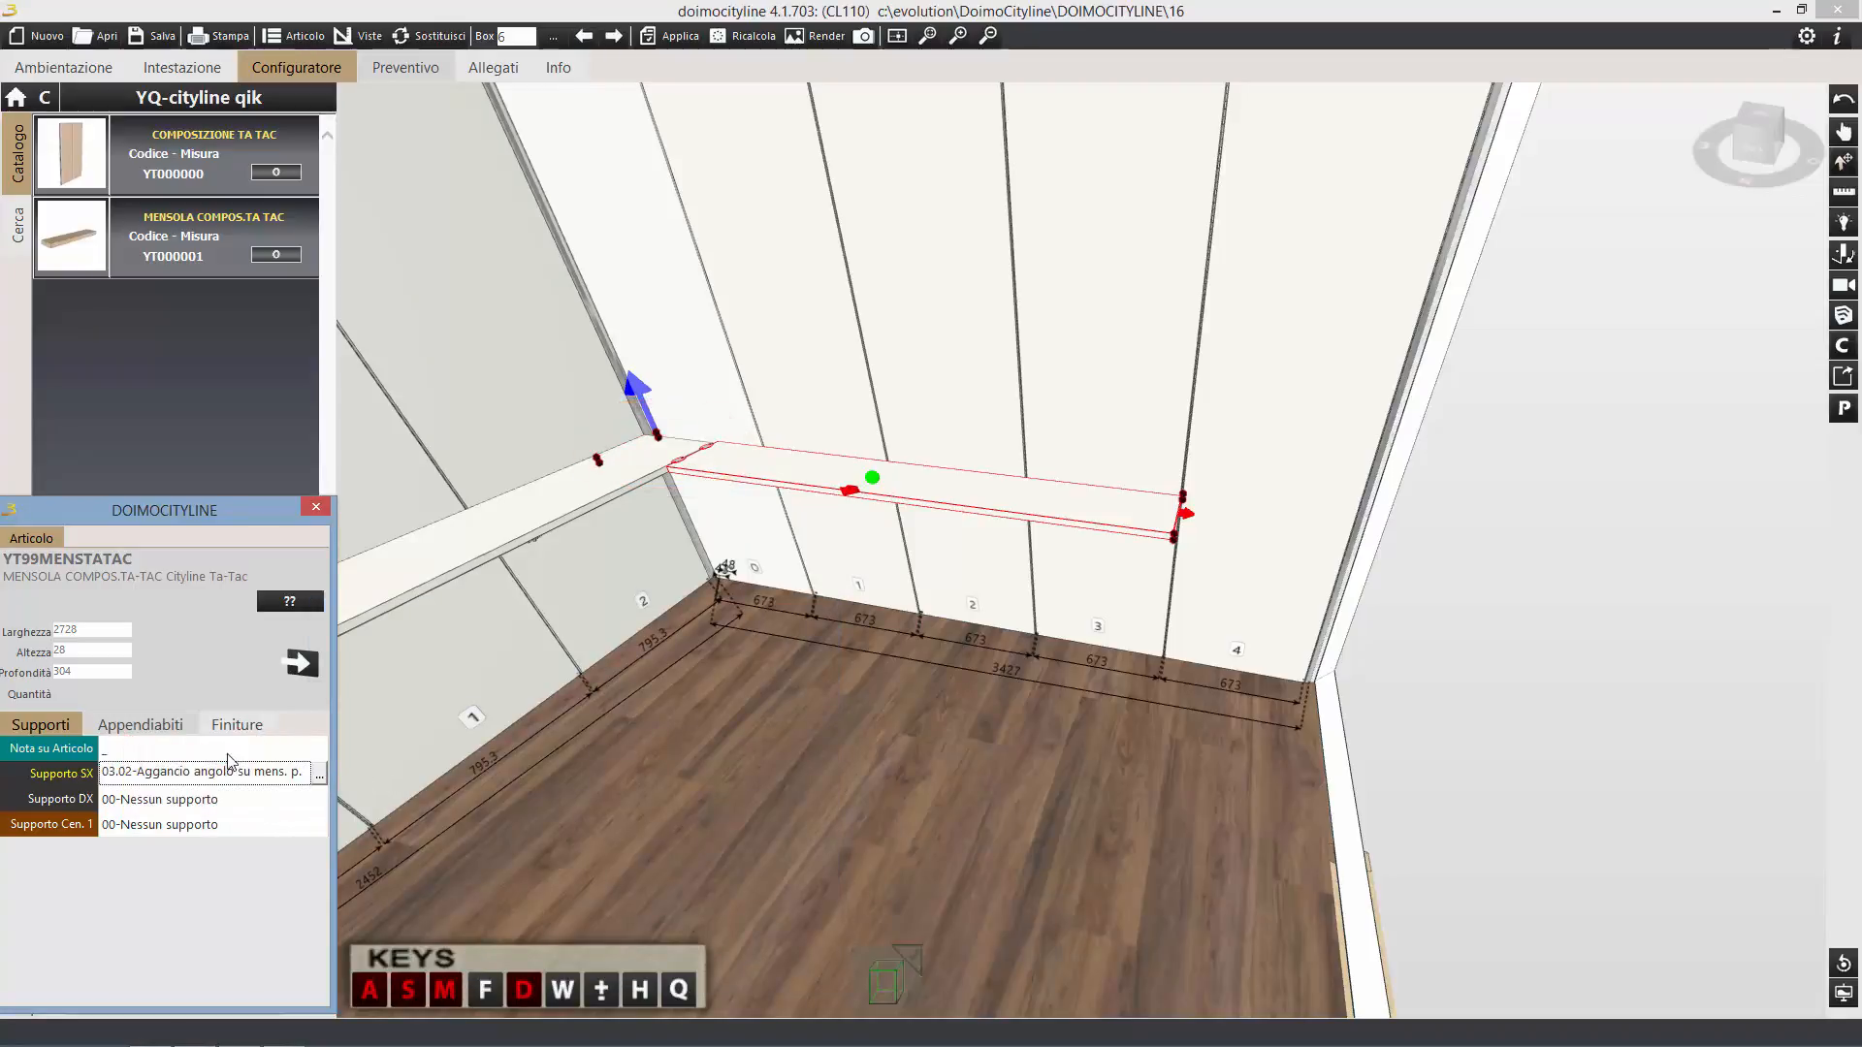
click(143, 801)
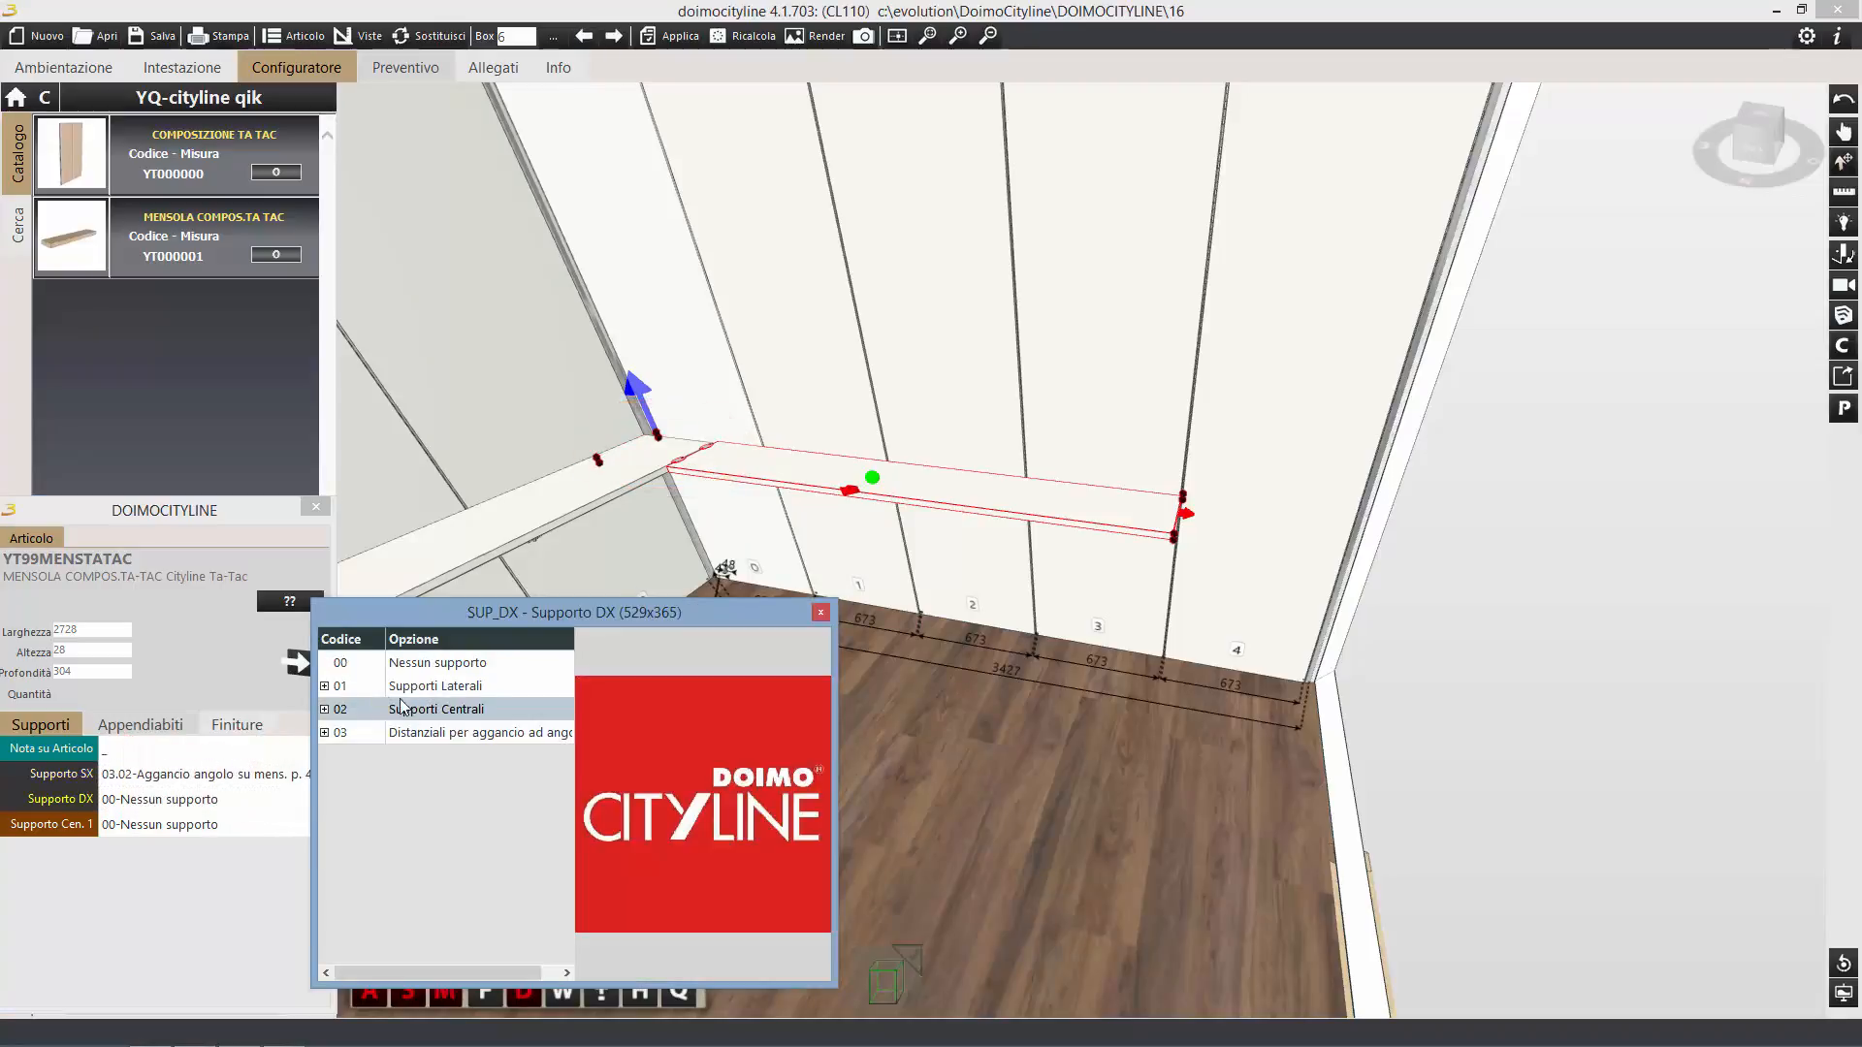
click(326, 686)
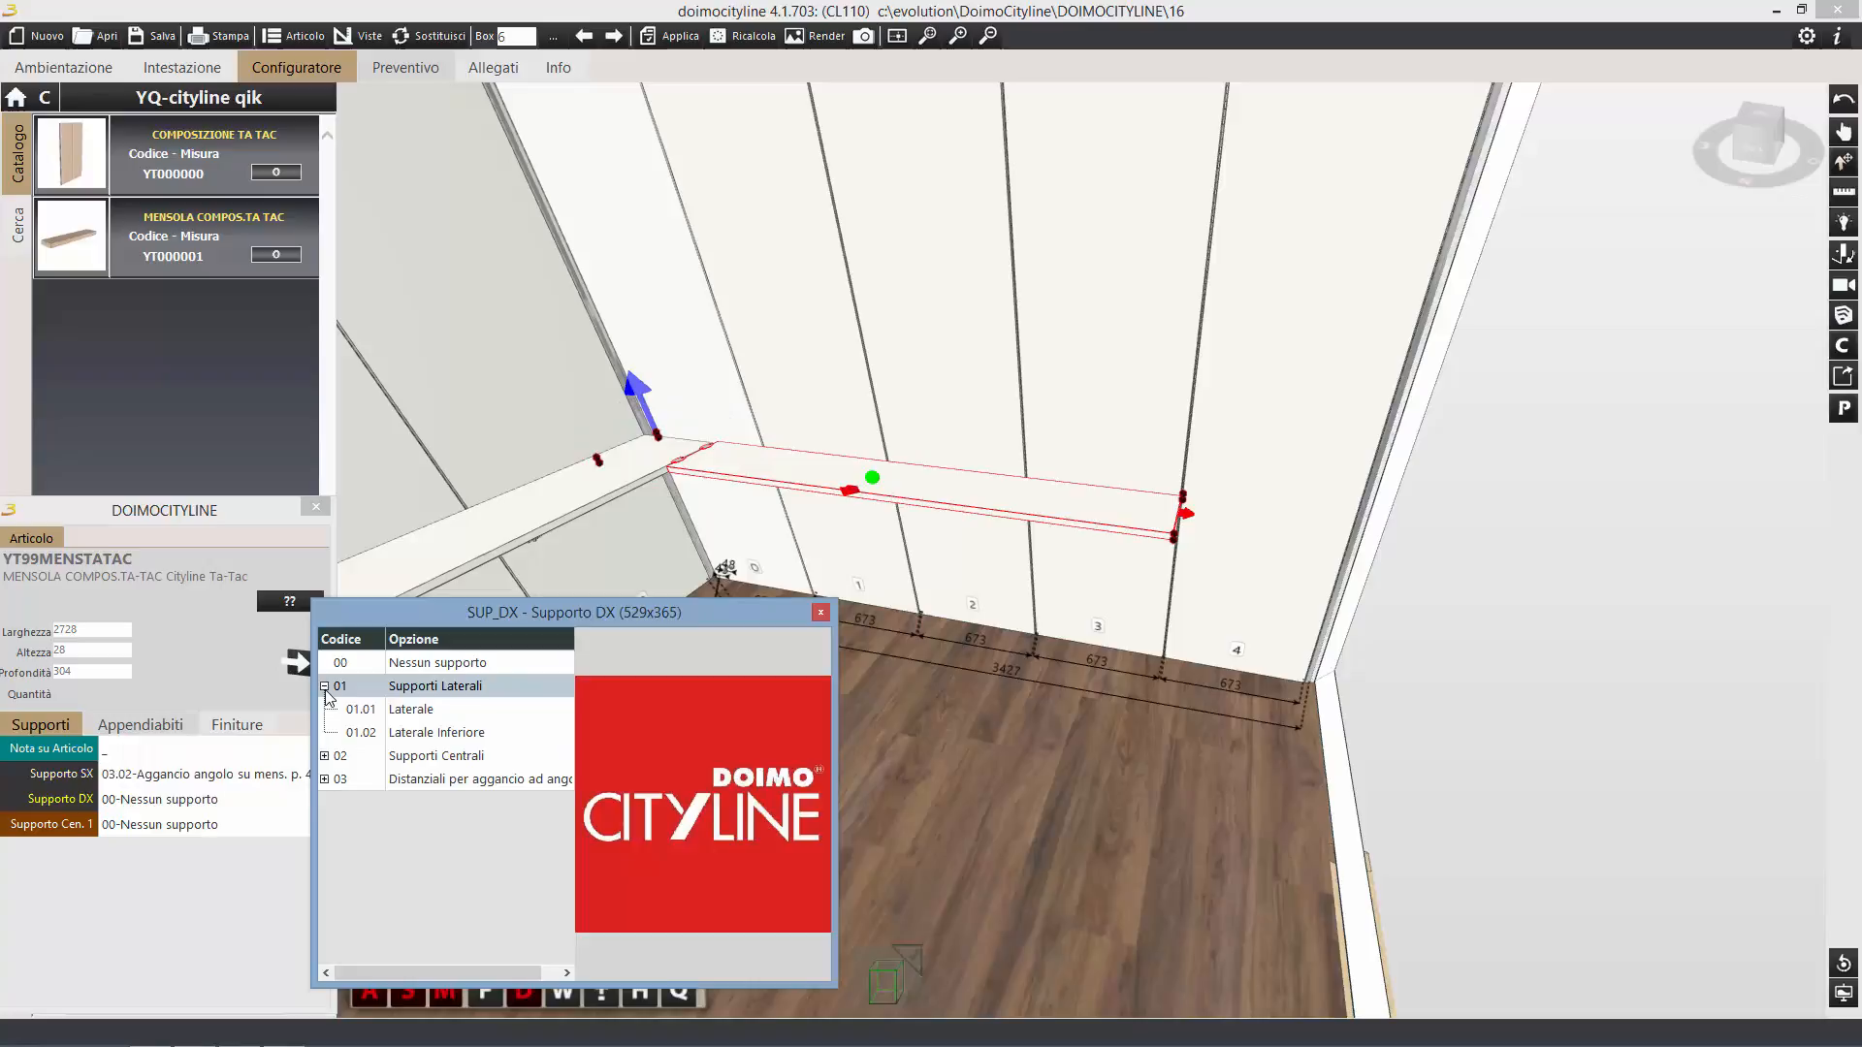
double_click(374, 732)
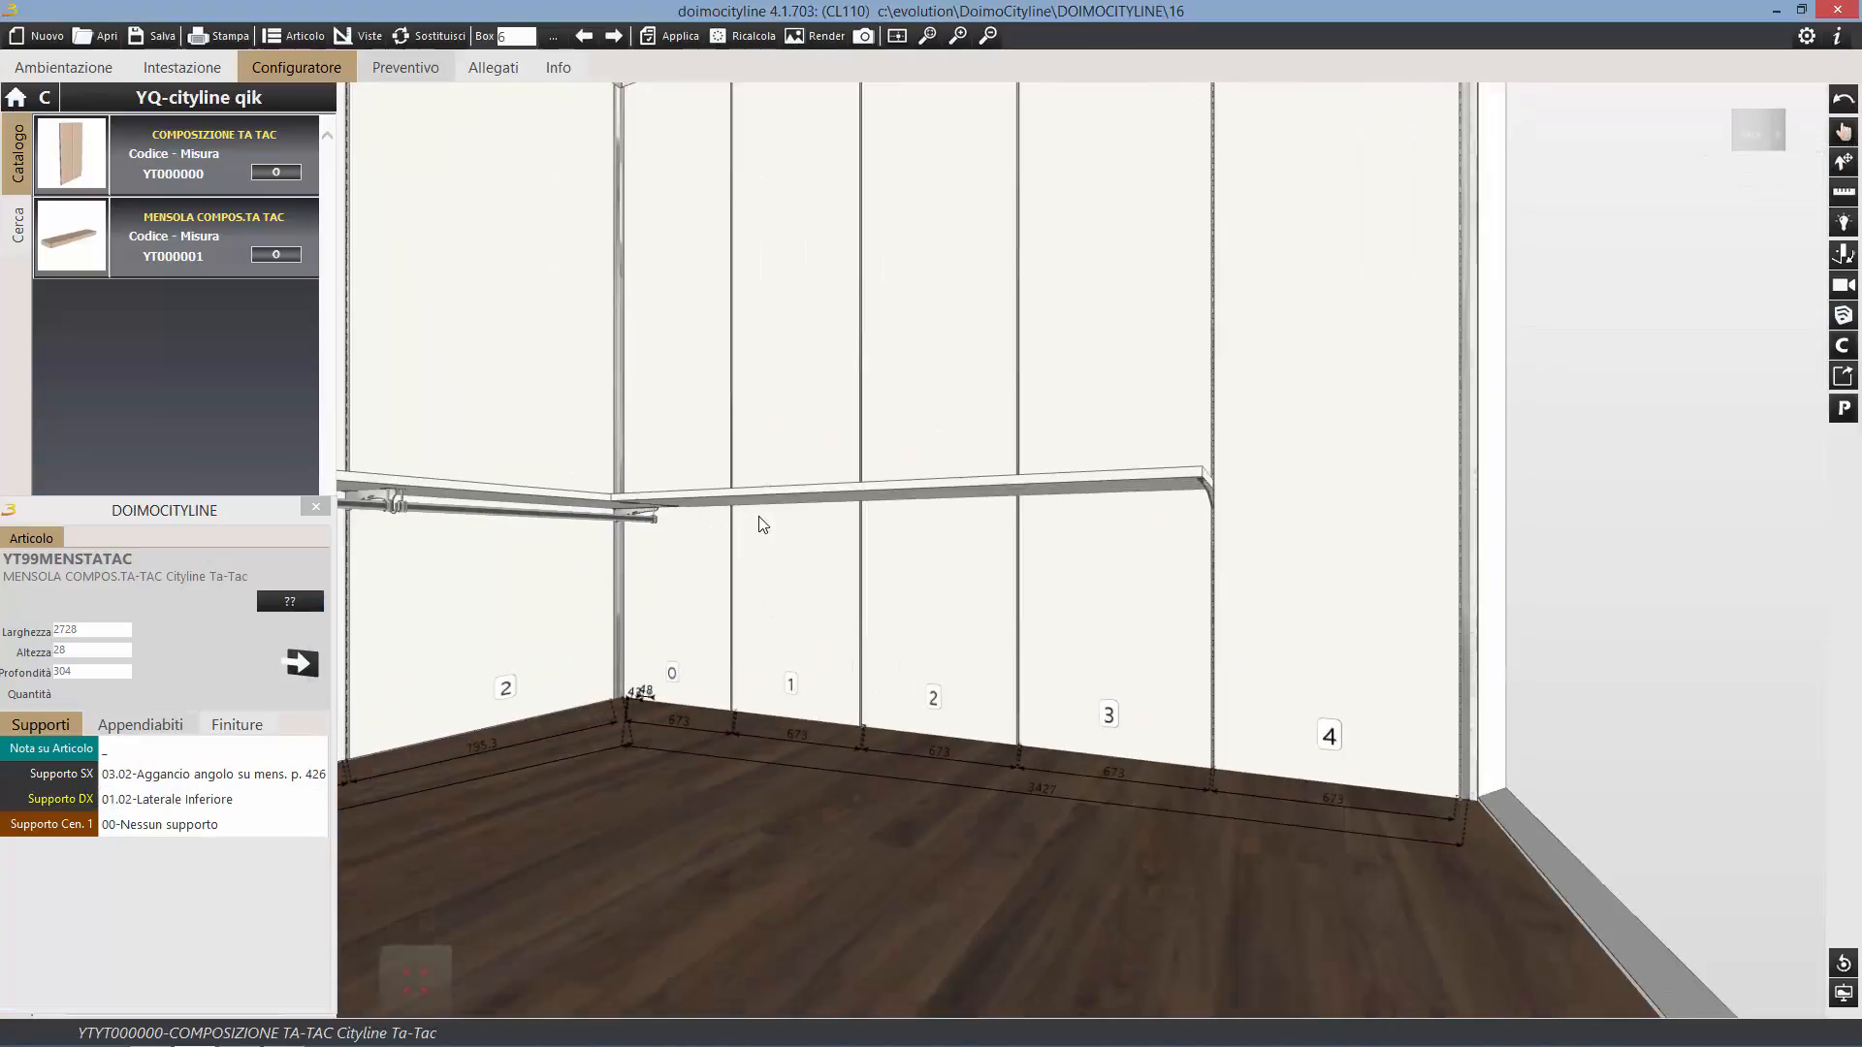
Set the right-wall shelf's Supporto Cen. 1 to 02.01-Centrale.
click(160, 824)
click(422, 689)
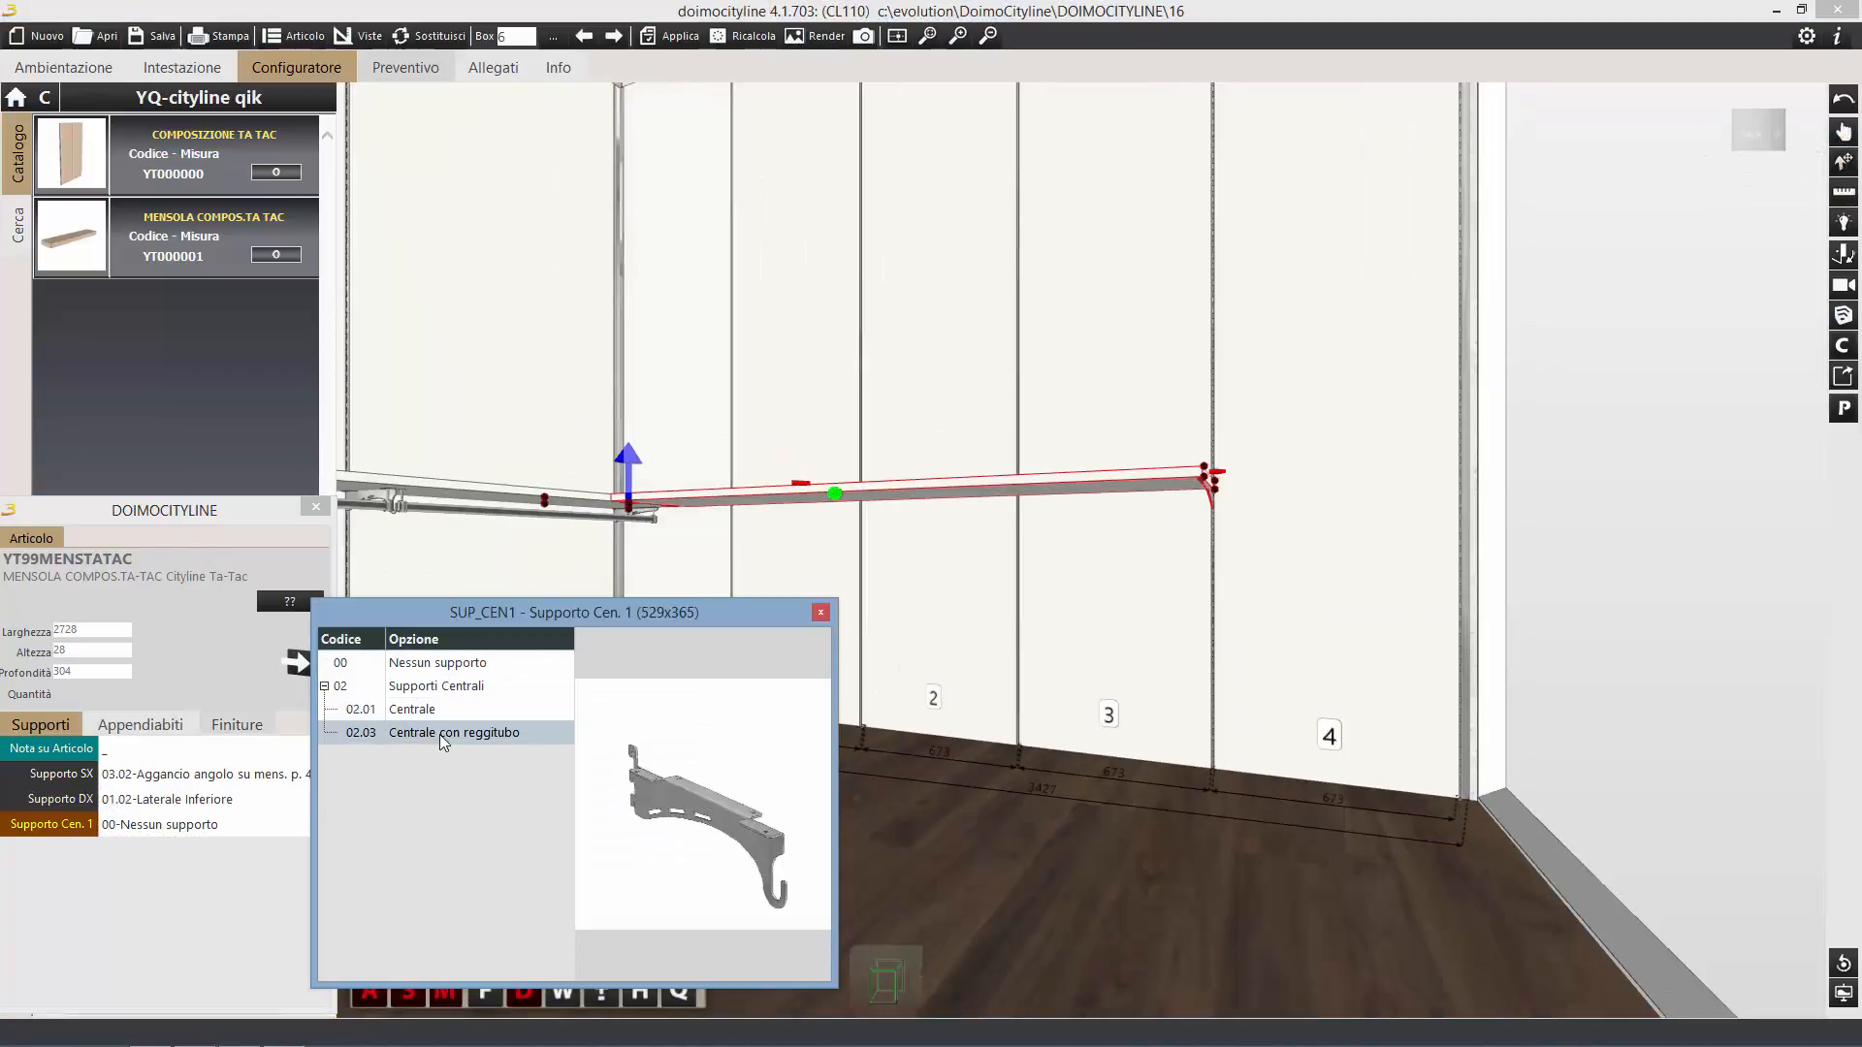
double_click(439, 735)
click(168, 826)
click(422, 689)
double_click(420, 715)
Set the right-wall shelf's Supporto Cen. 2 and Supporto Cen. 3 to 02.03-Centrale con reggitubo.
click(167, 850)
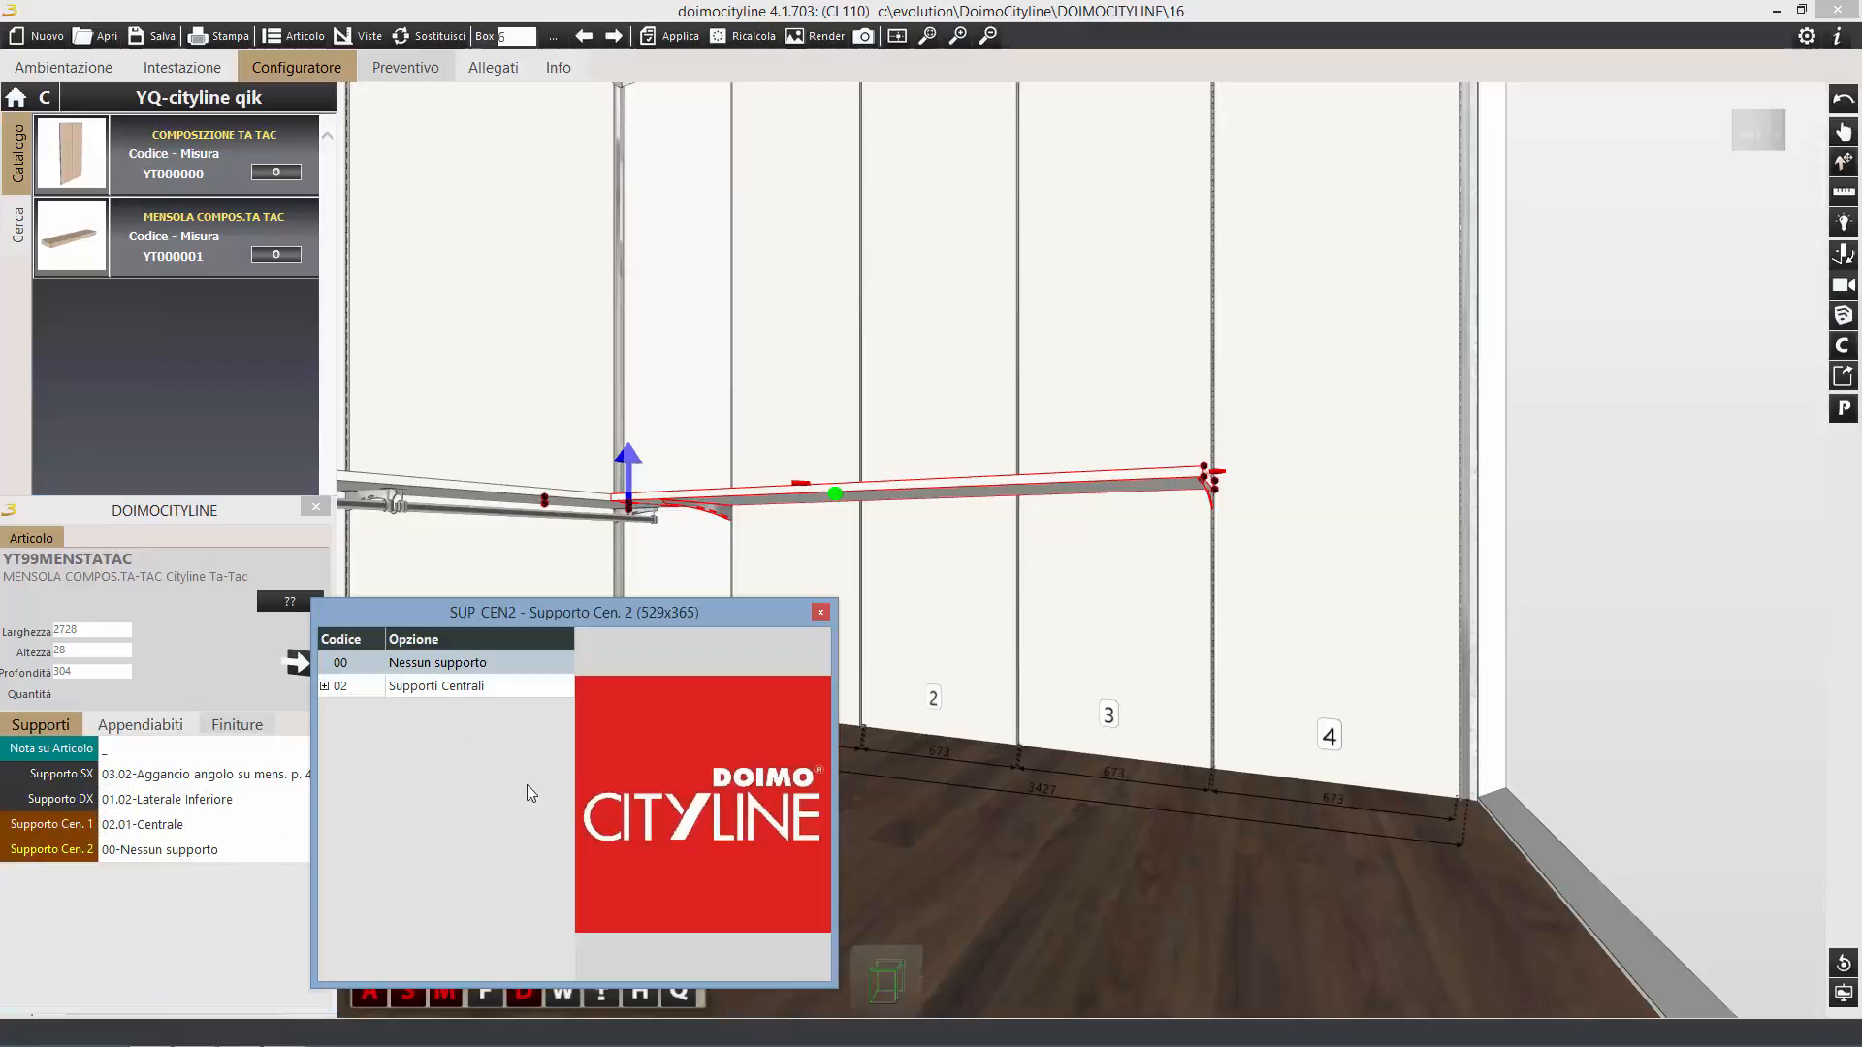
click(446, 689)
double_click(453, 739)
click(166, 875)
click(446, 688)
double_click(445, 735)
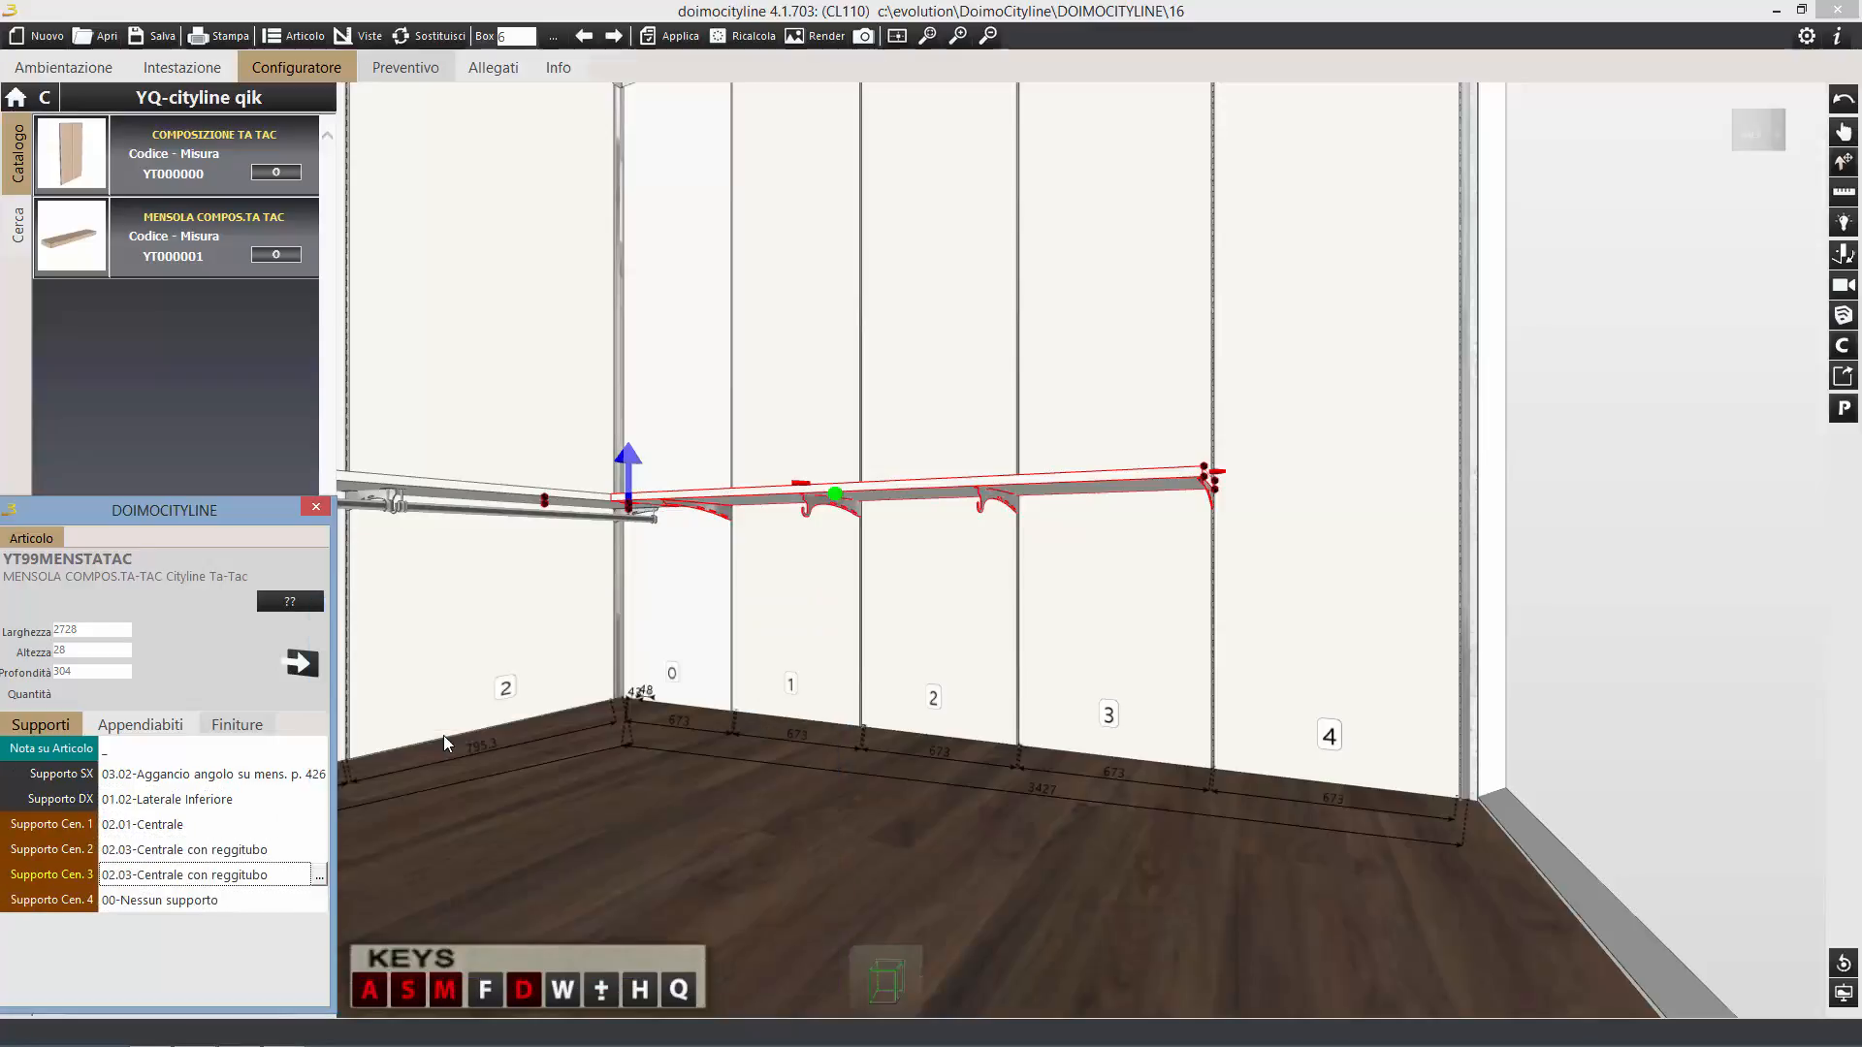
Add hanging rails Tubo 2 and Tubo 3 to the right-wall shelf and join them with Unisci 2 e 3.
click(173, 726)
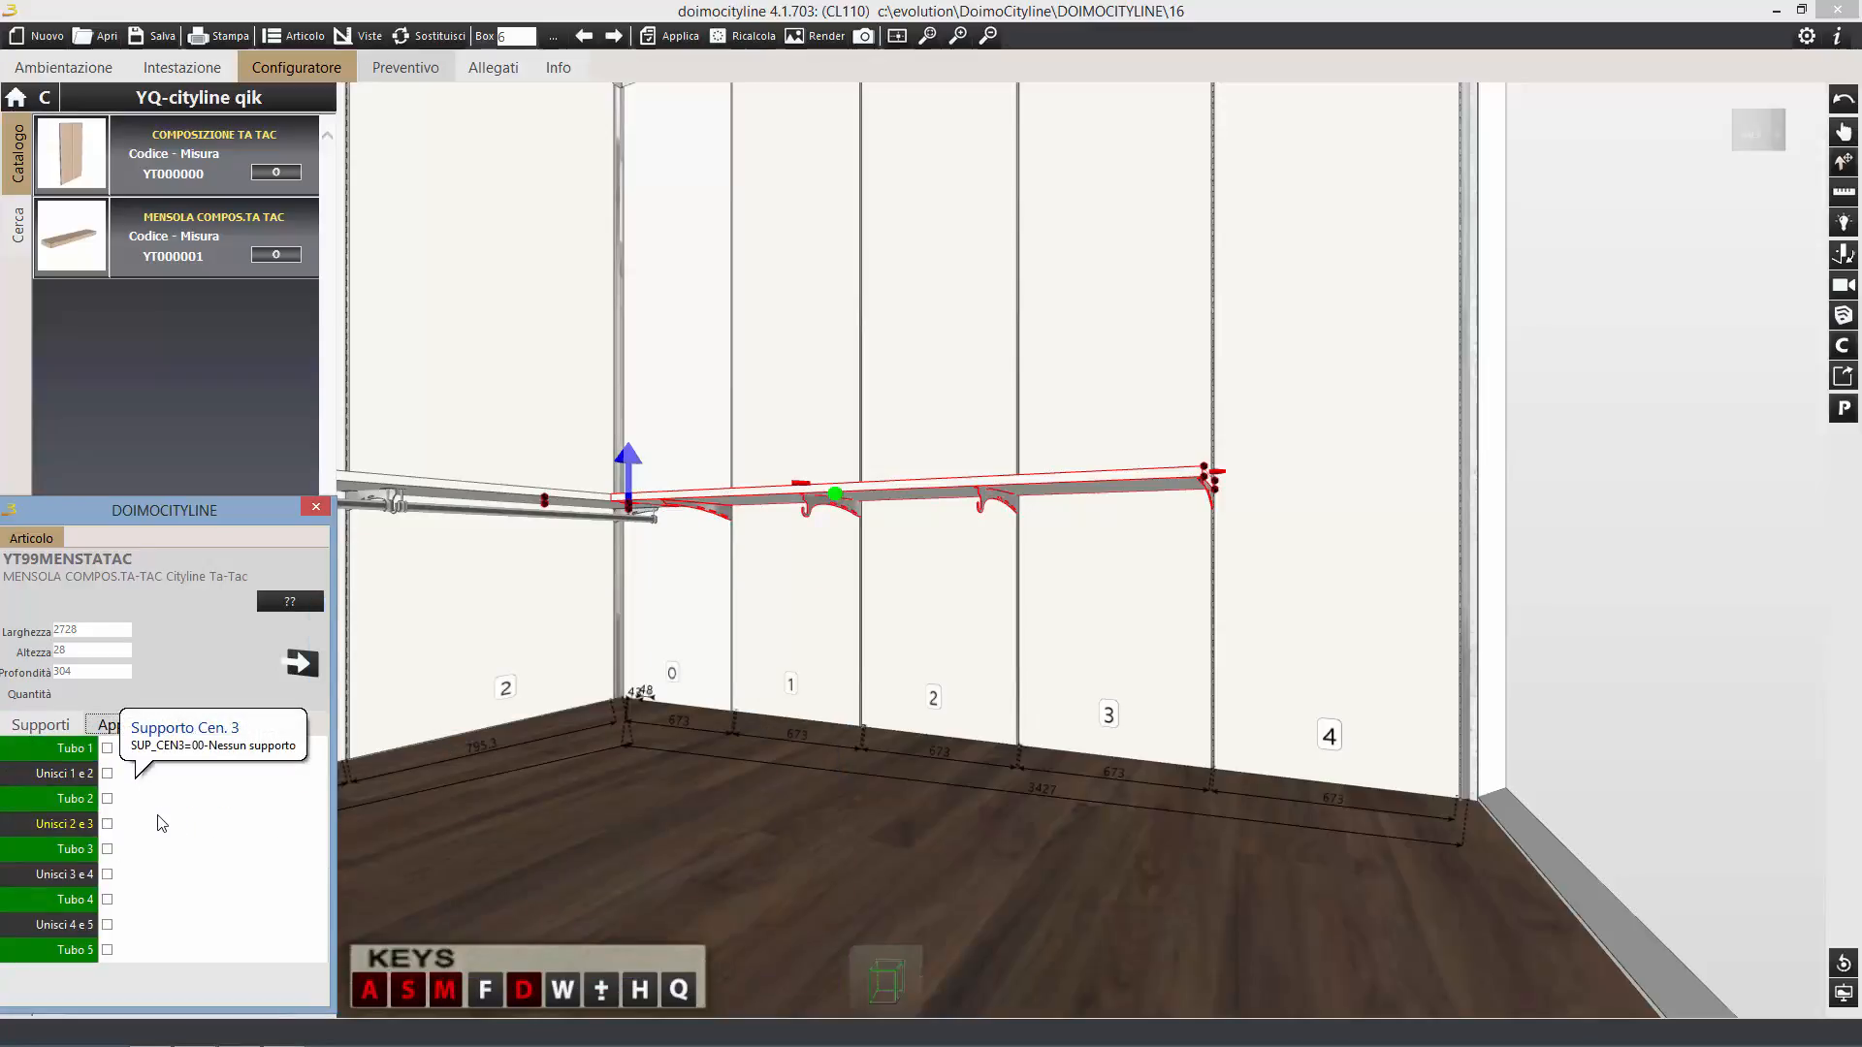
click(107, 798)
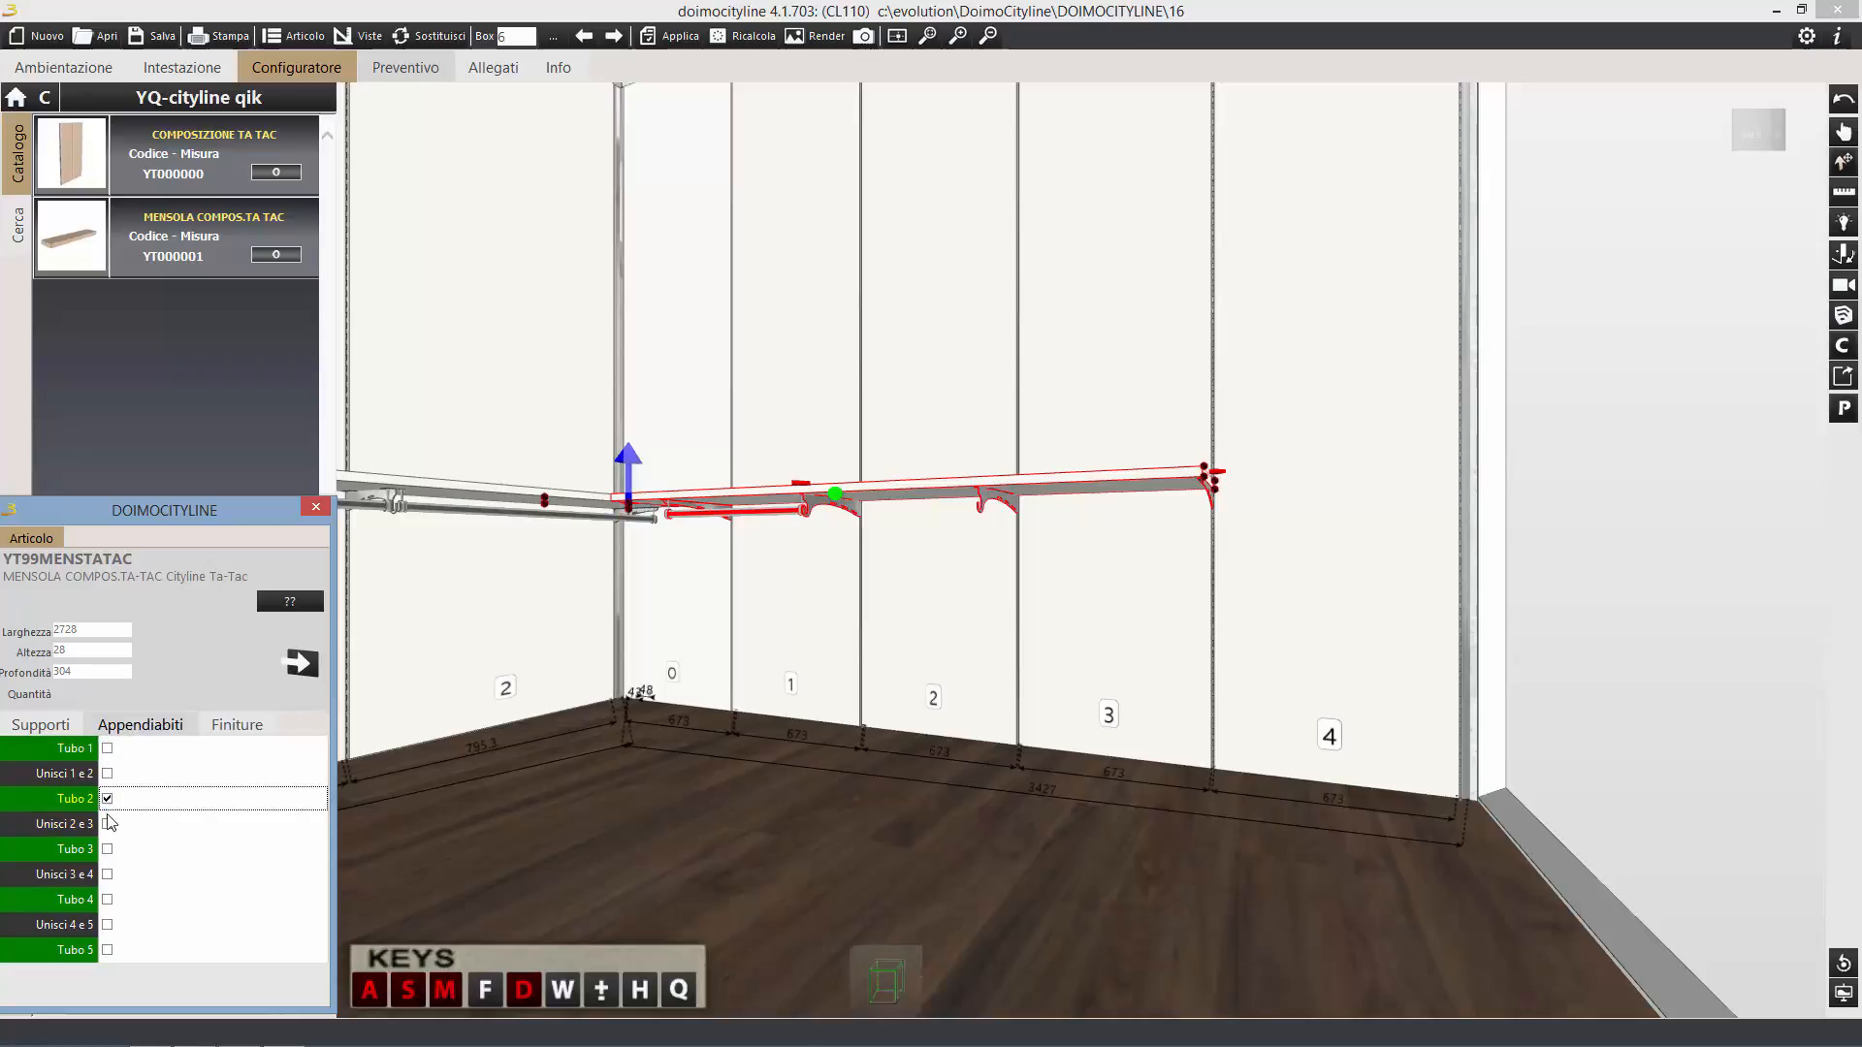
click(107, 848)
click(105, 824)
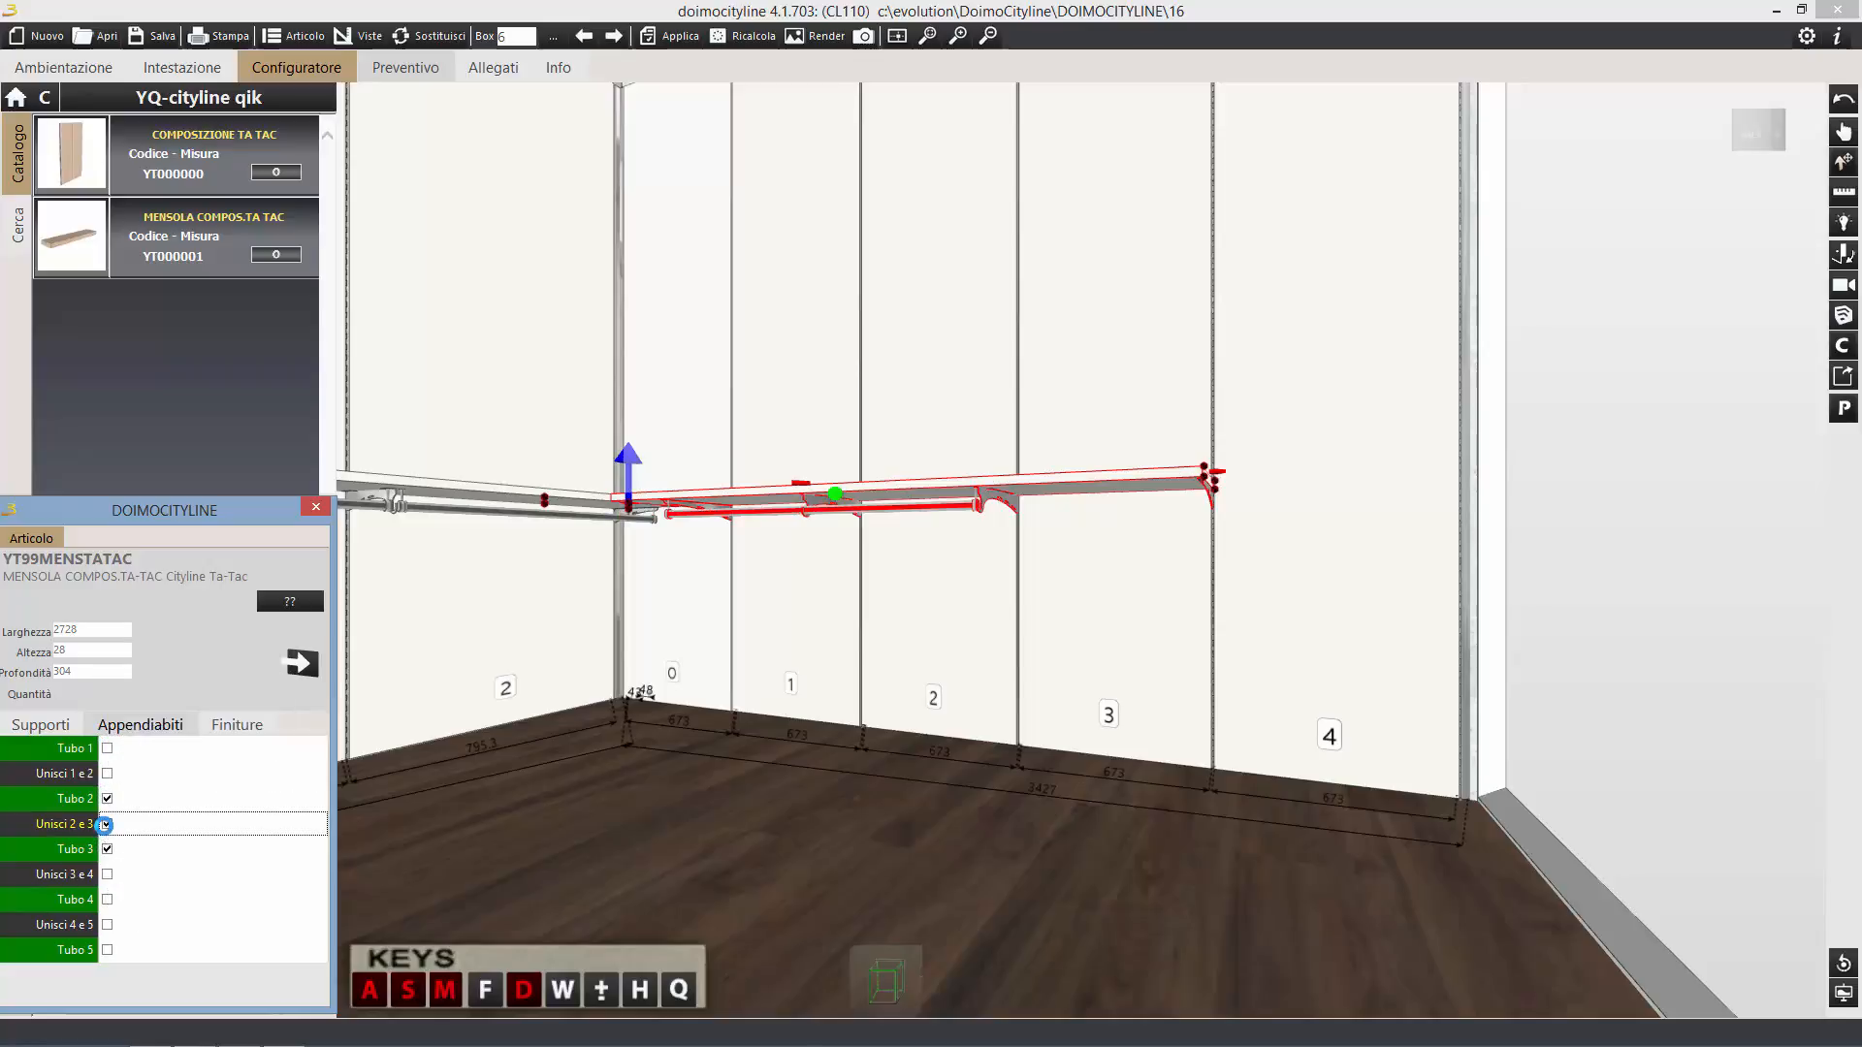
Try joining rails 3 and 4 on the right-wall shelf, then remove Unisci 3 e 4 and keep Tubo 4 as a separate rail.
click(107, 875)
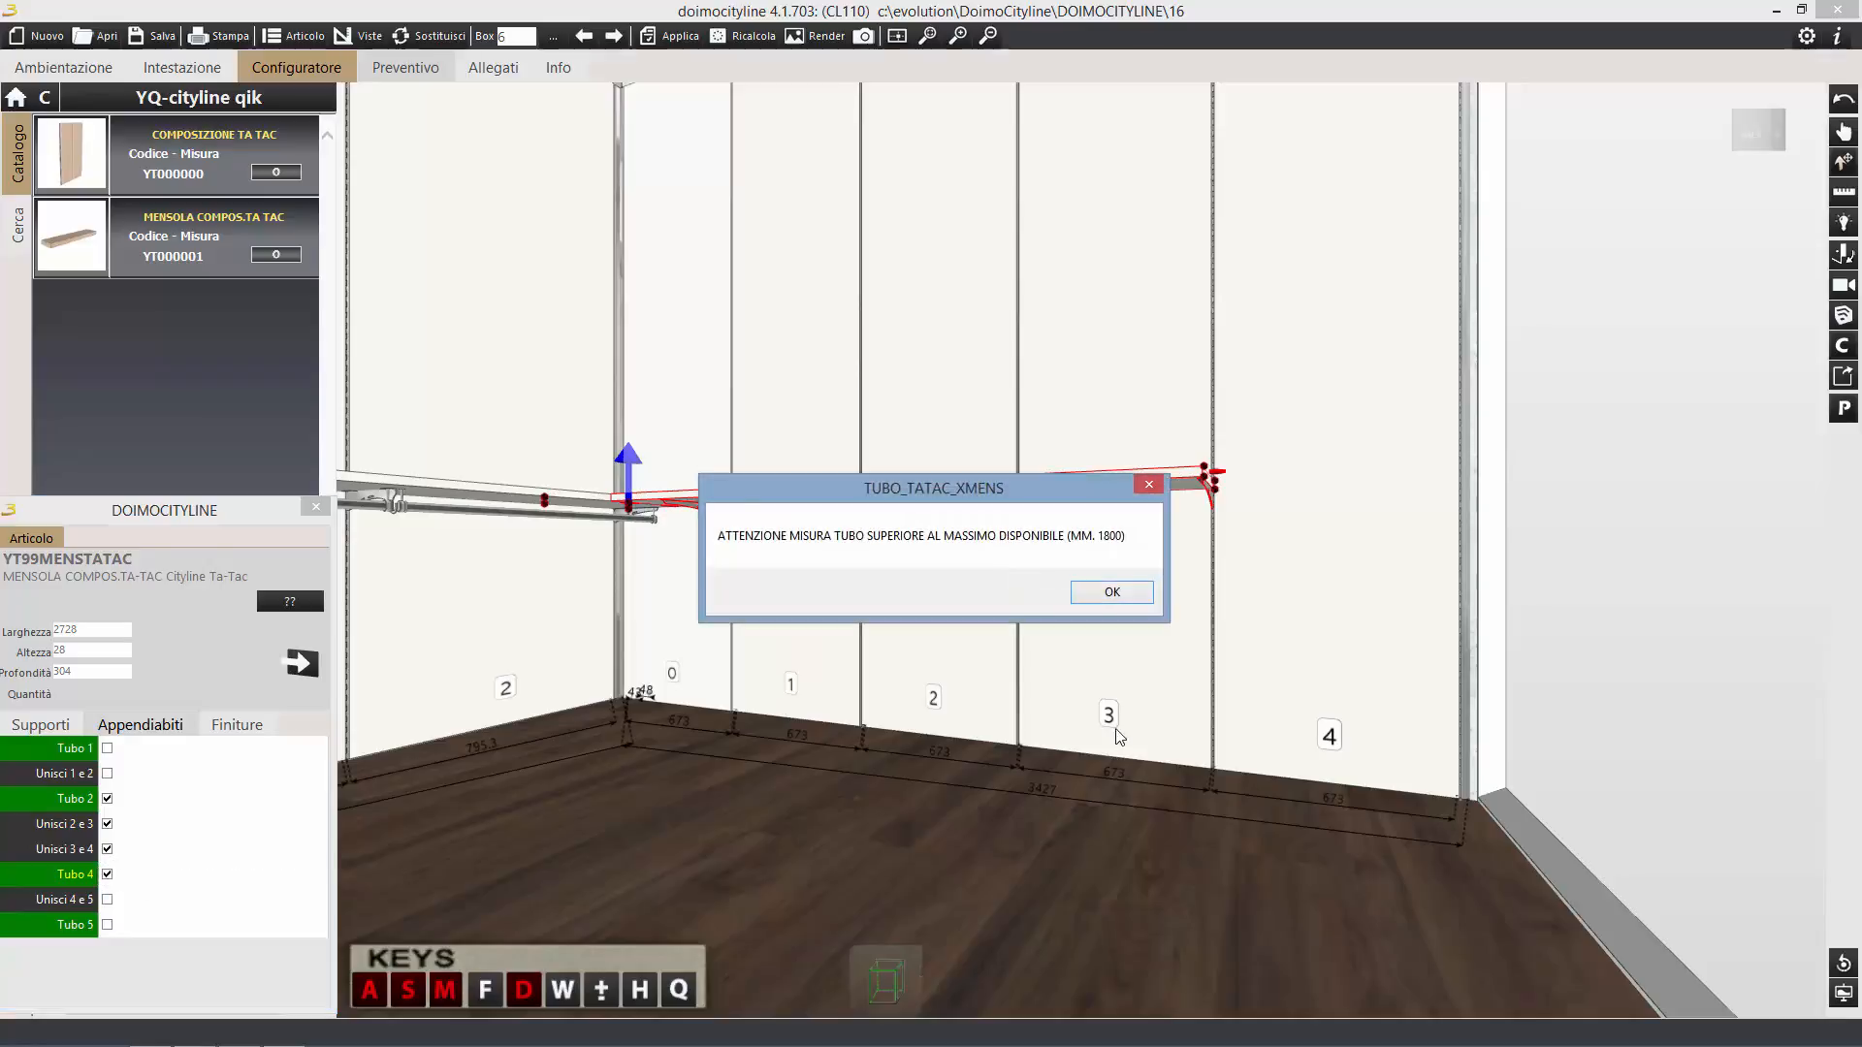
click(1093, 596)
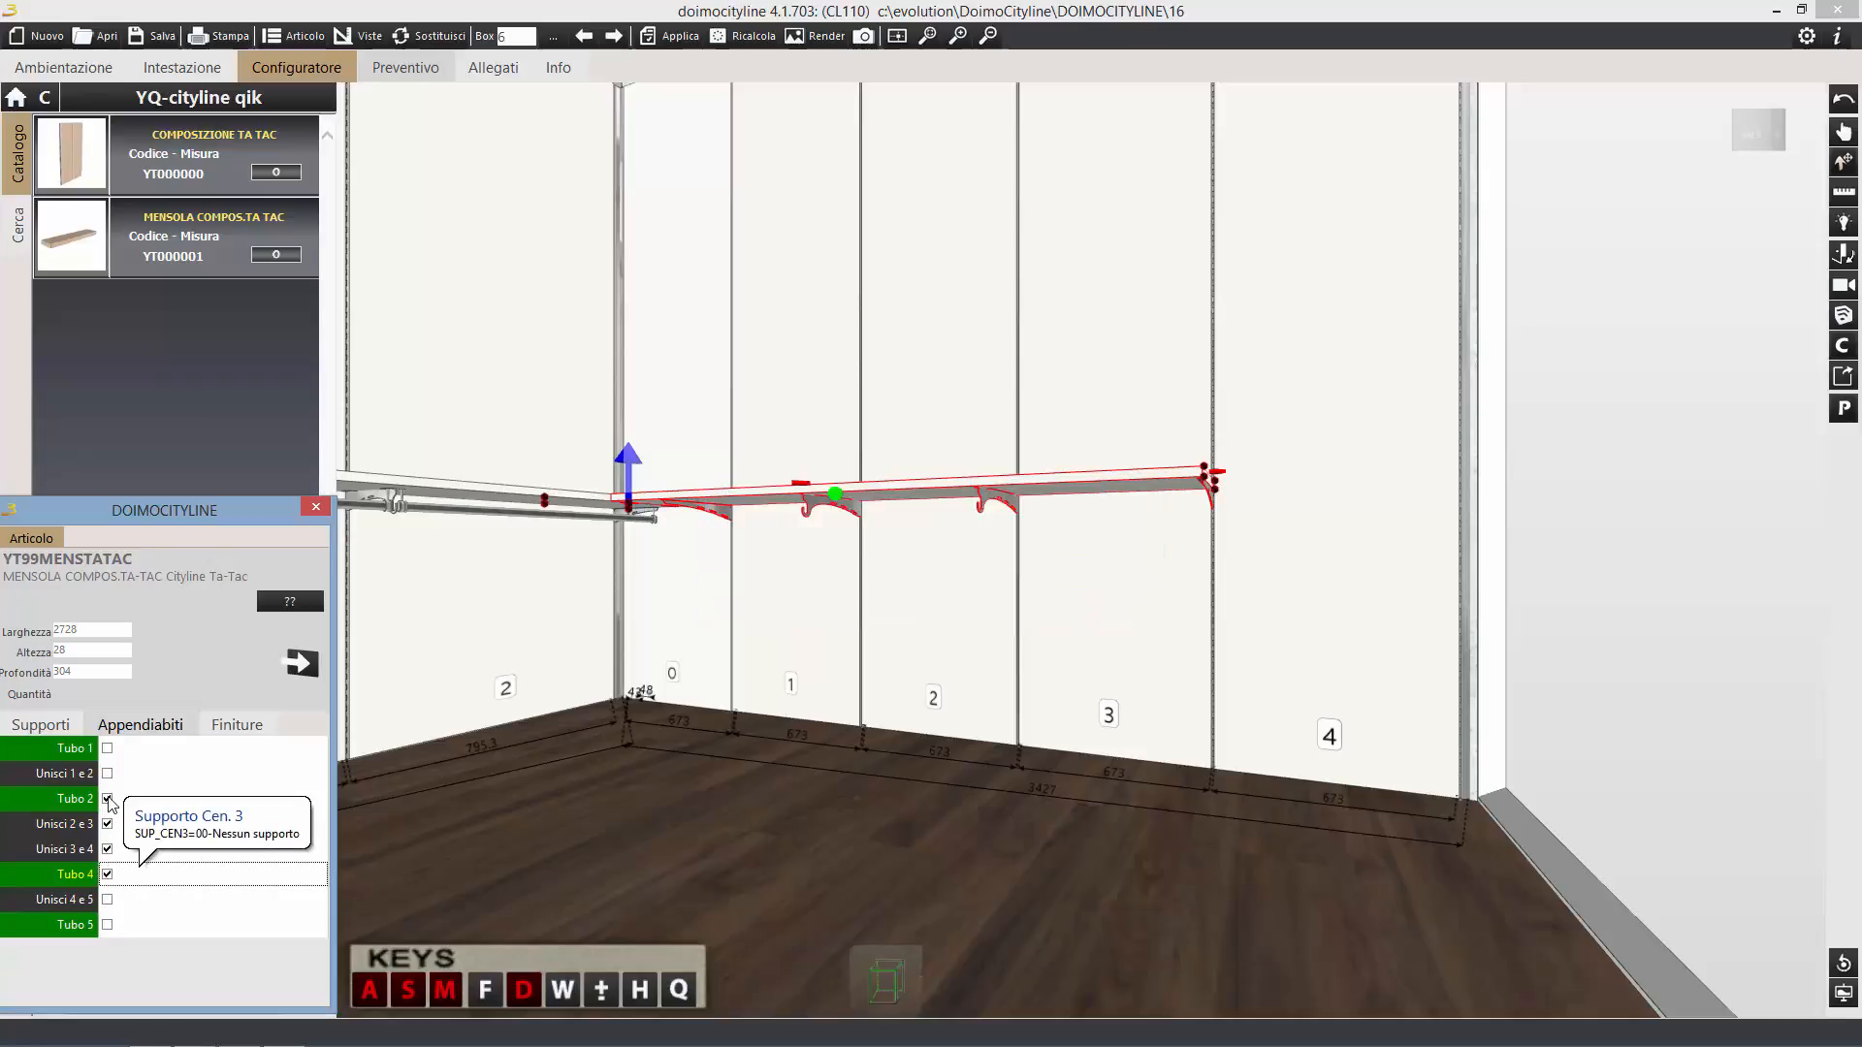
click(108, 850)
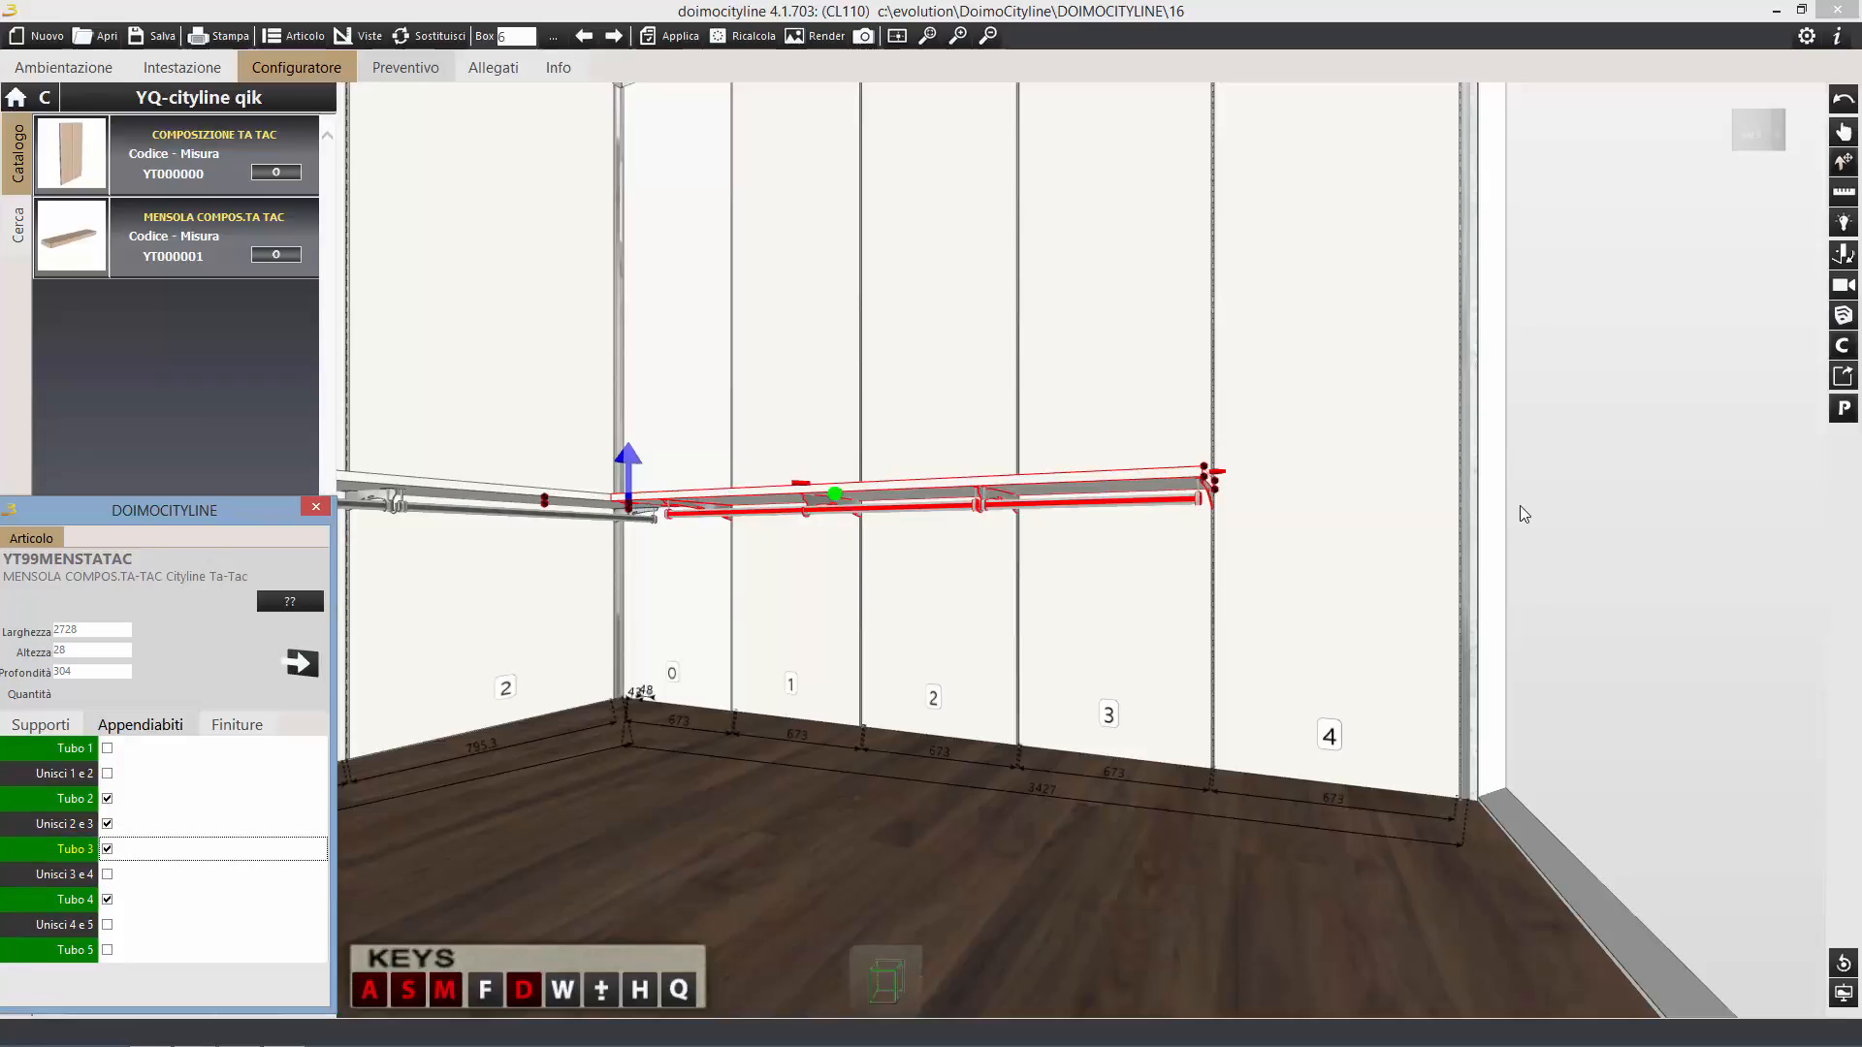
Set panel 4 of the right-wall composition to 01.01-Pannello L Manuale with a module width of 591.
click(1843, 134)
drag(1435, 378, 1359, 382)
click(1346, 536)
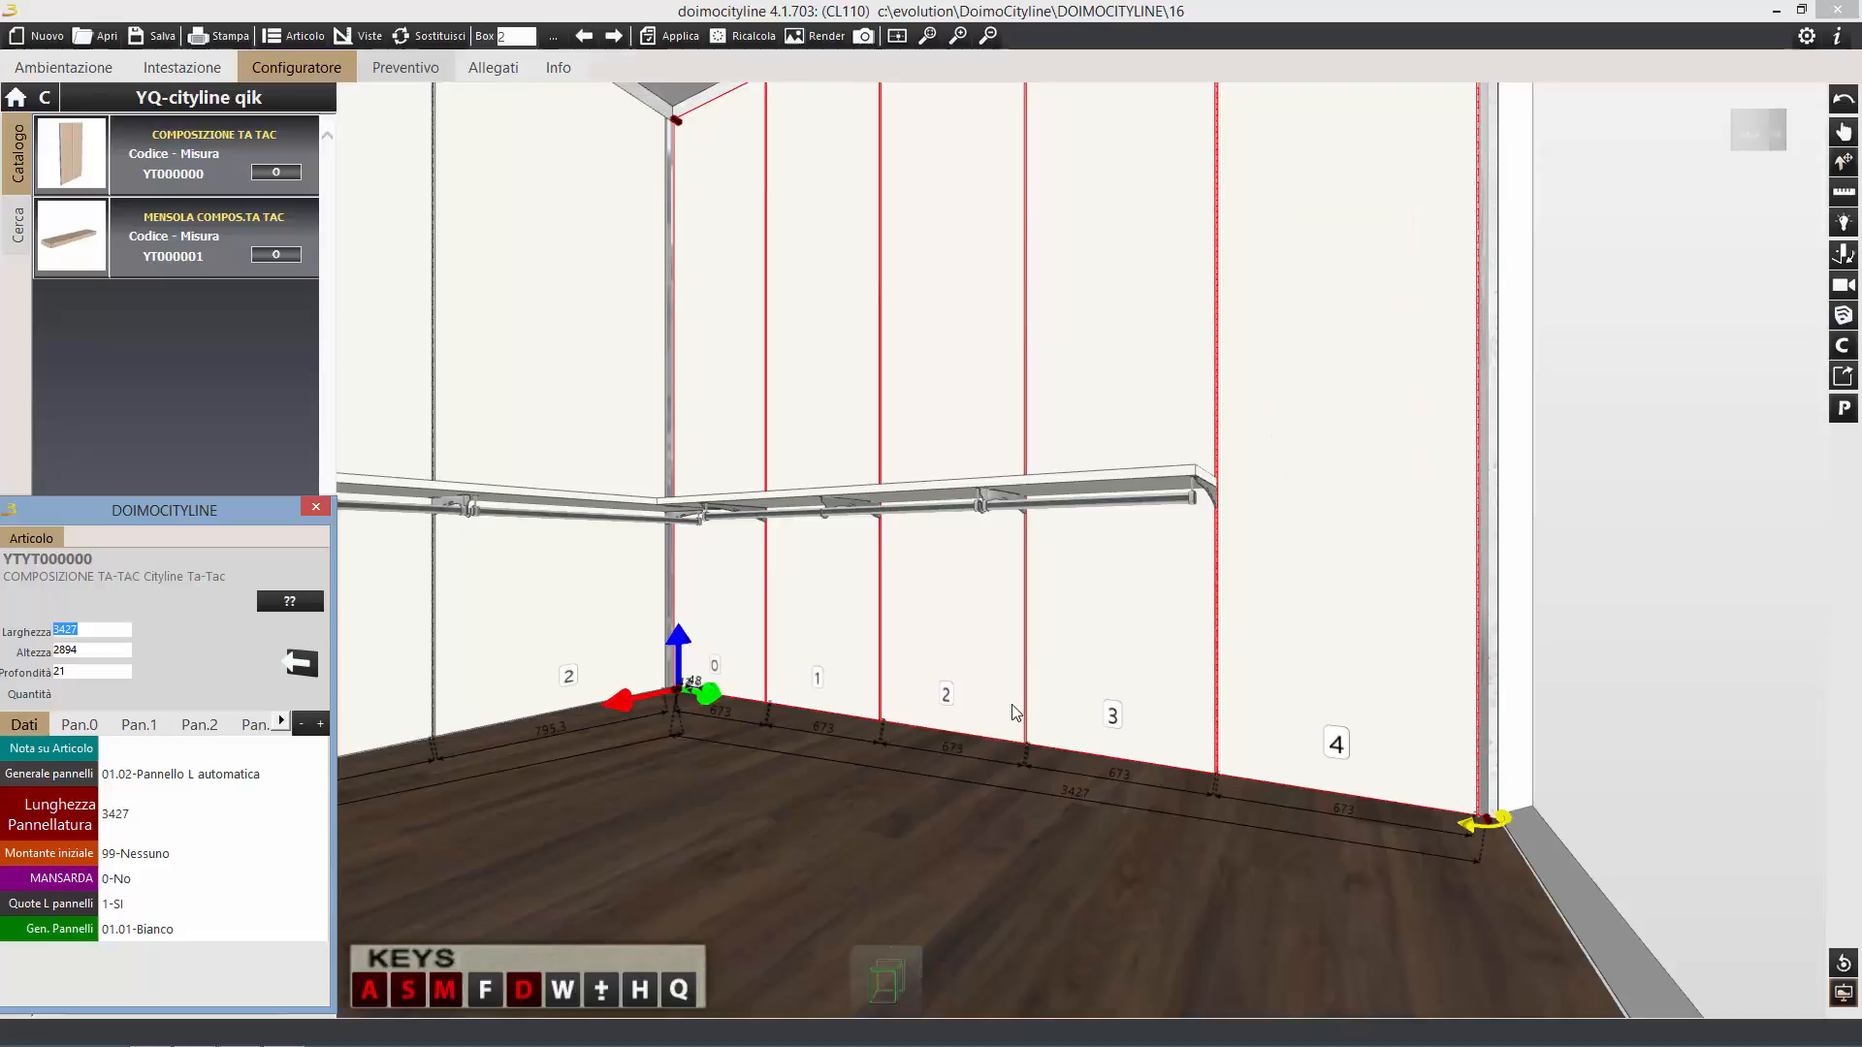
click(280, 720)
click(280, 719)
click(209, 725)
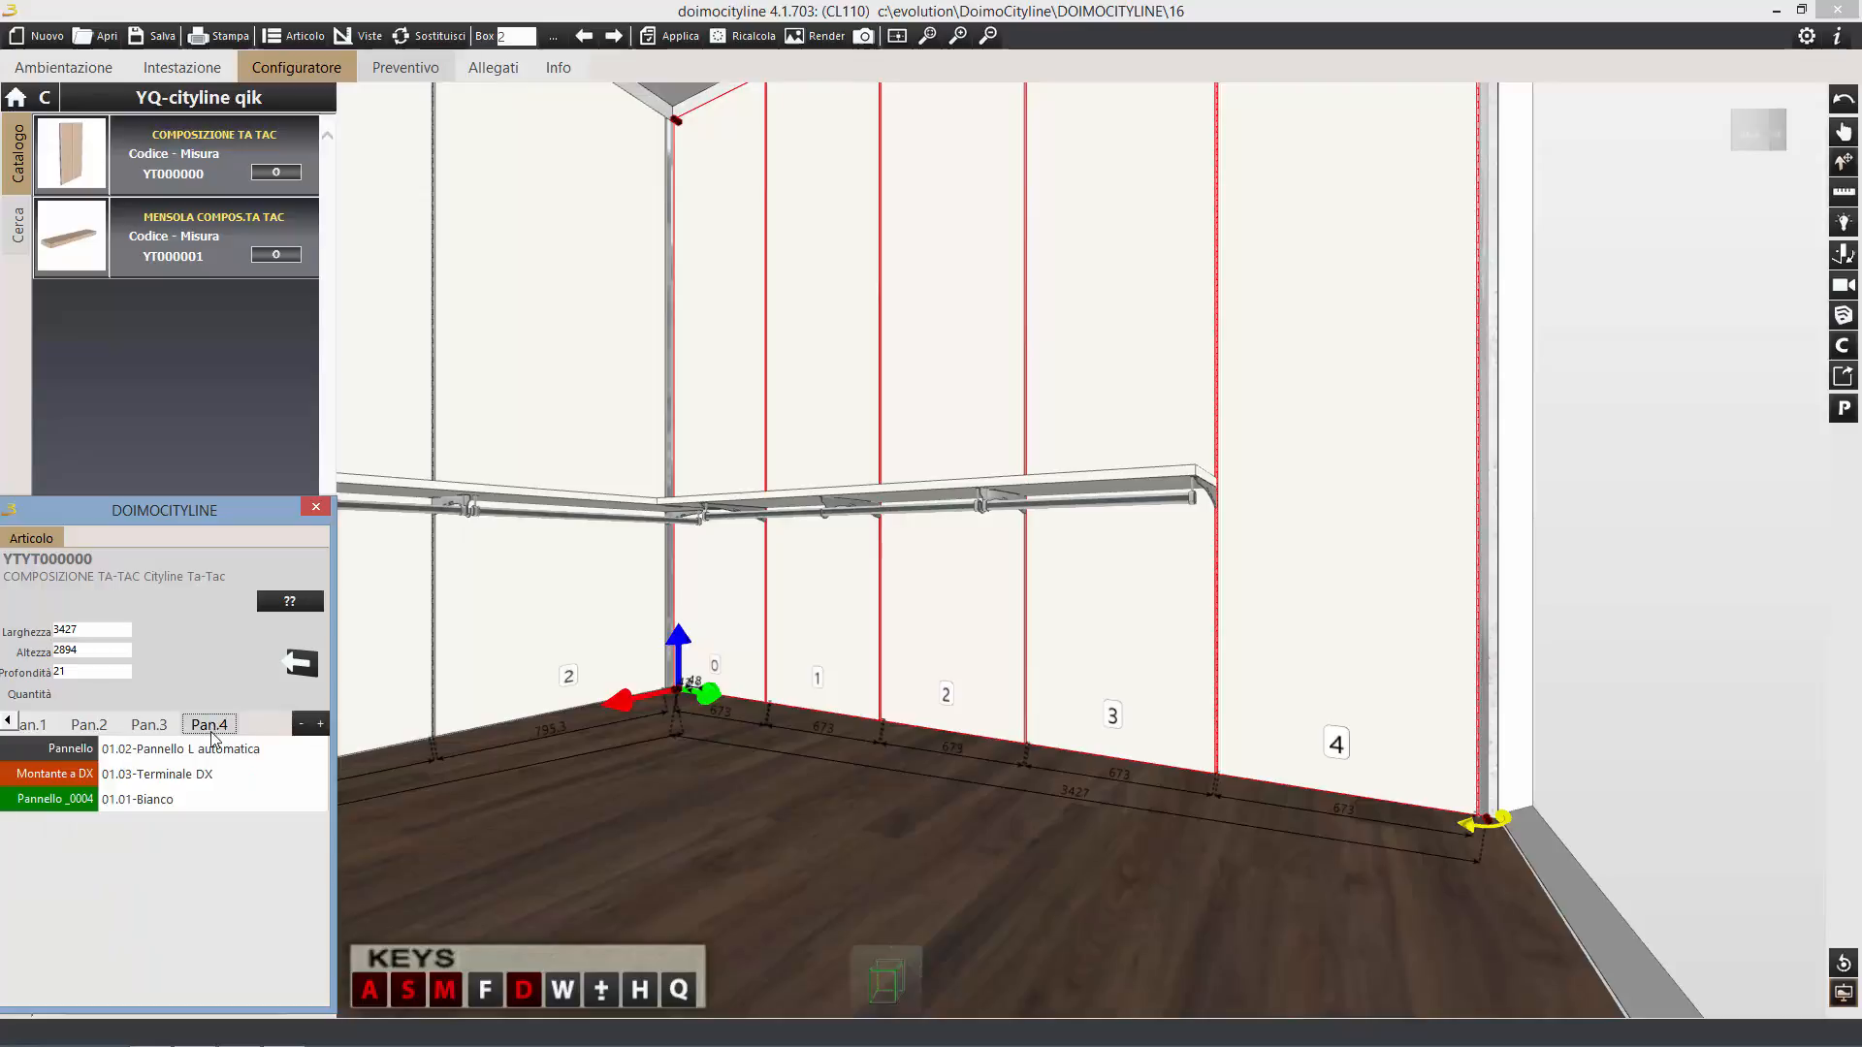
click(213, 754)
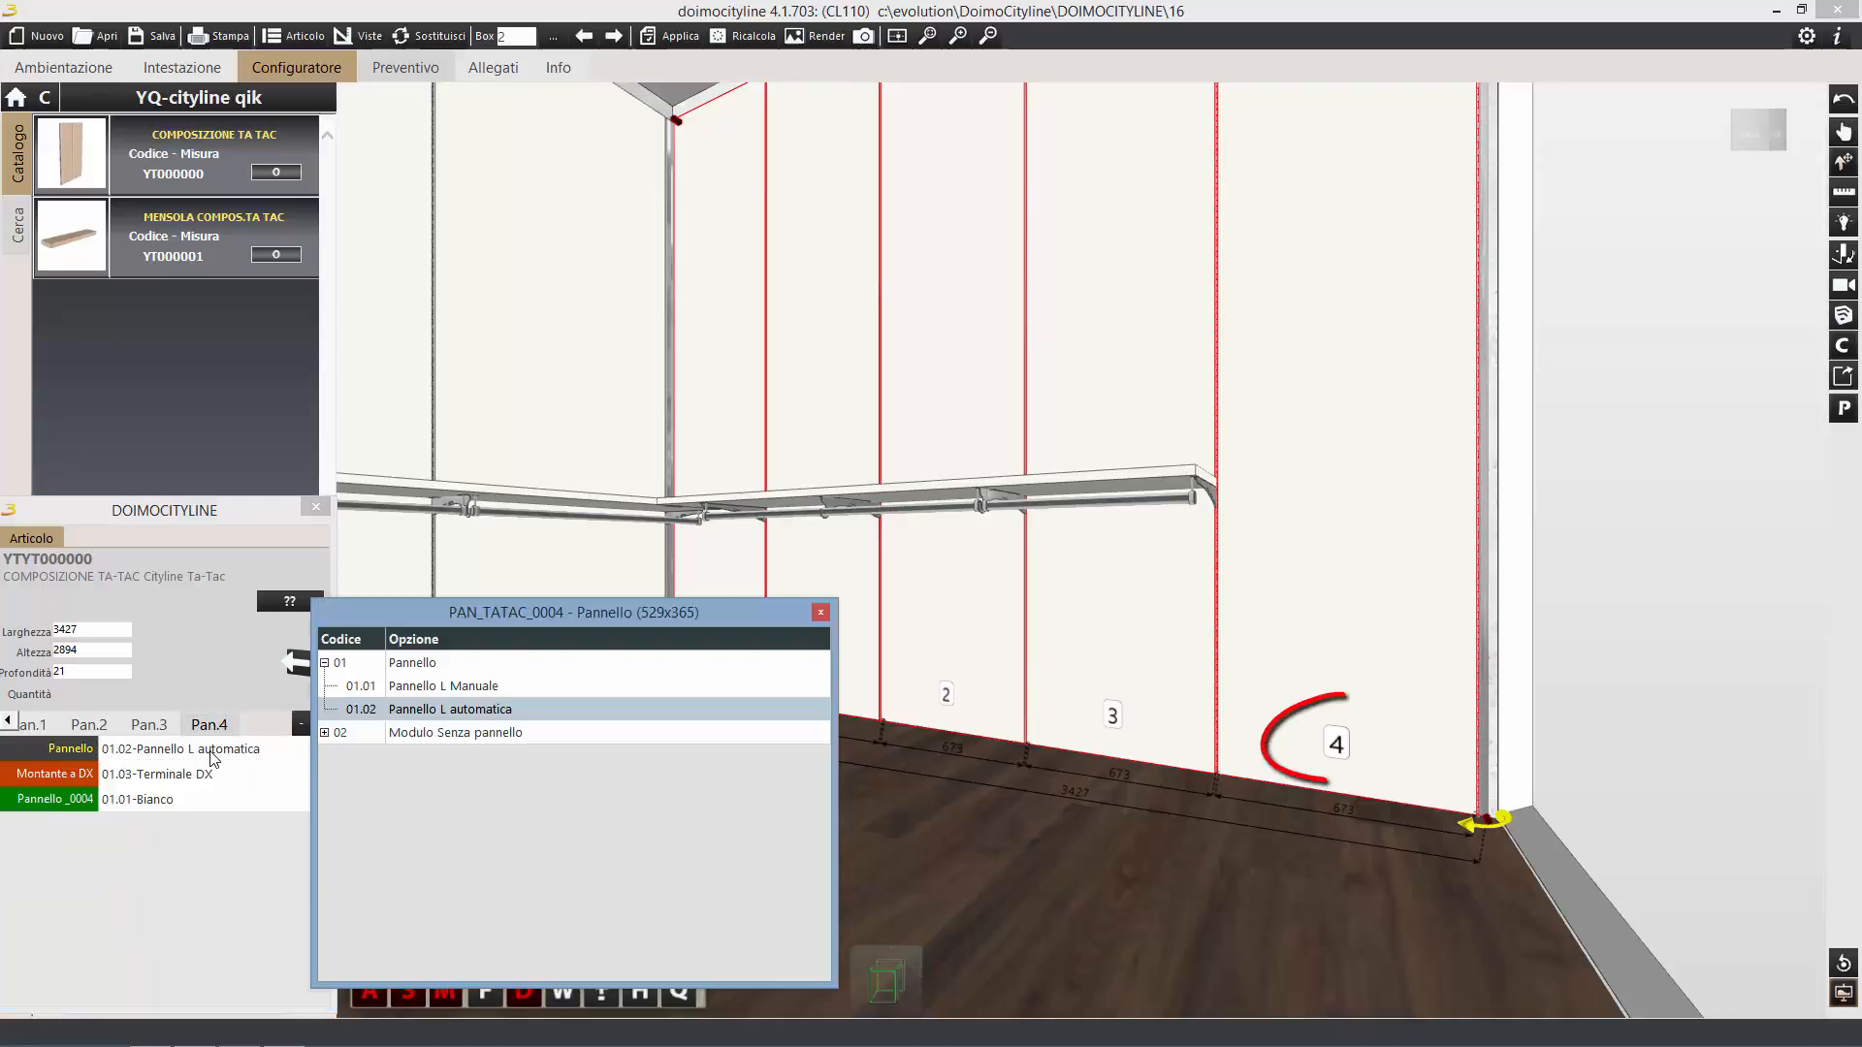
double_click(490, 695)
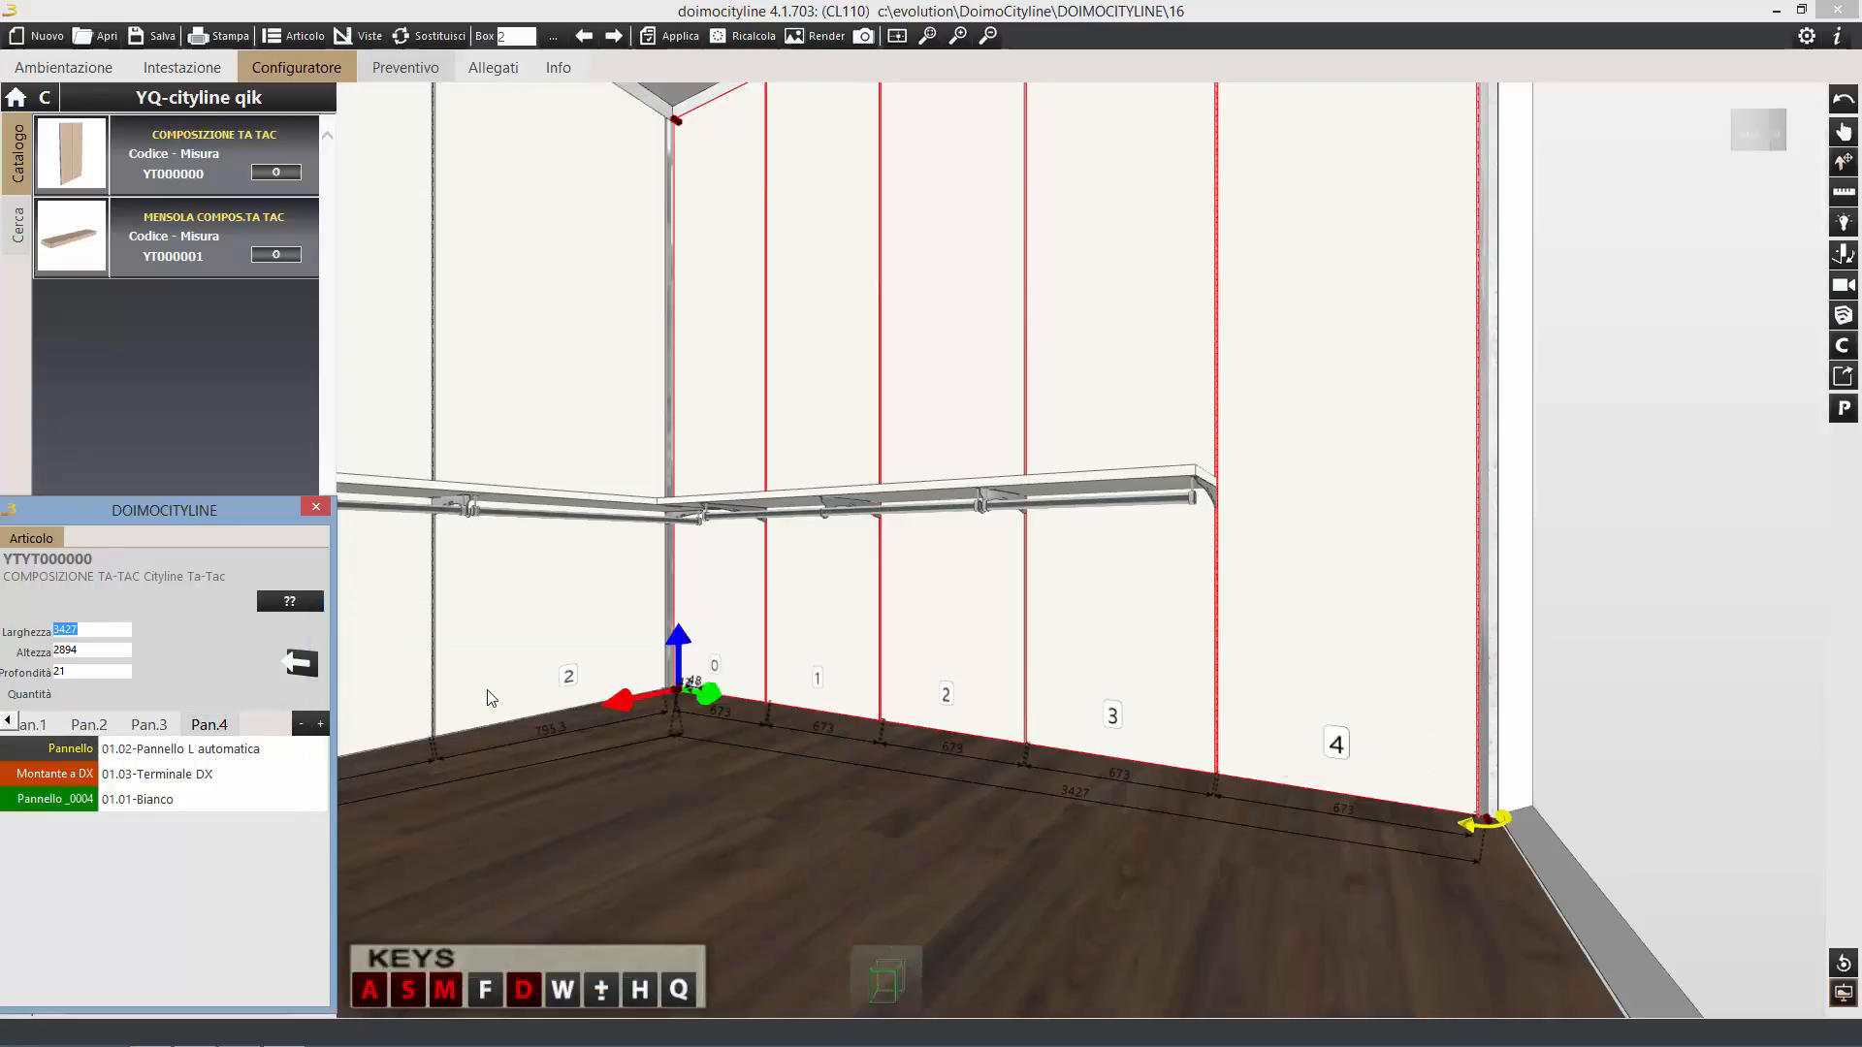
click(322, 776)
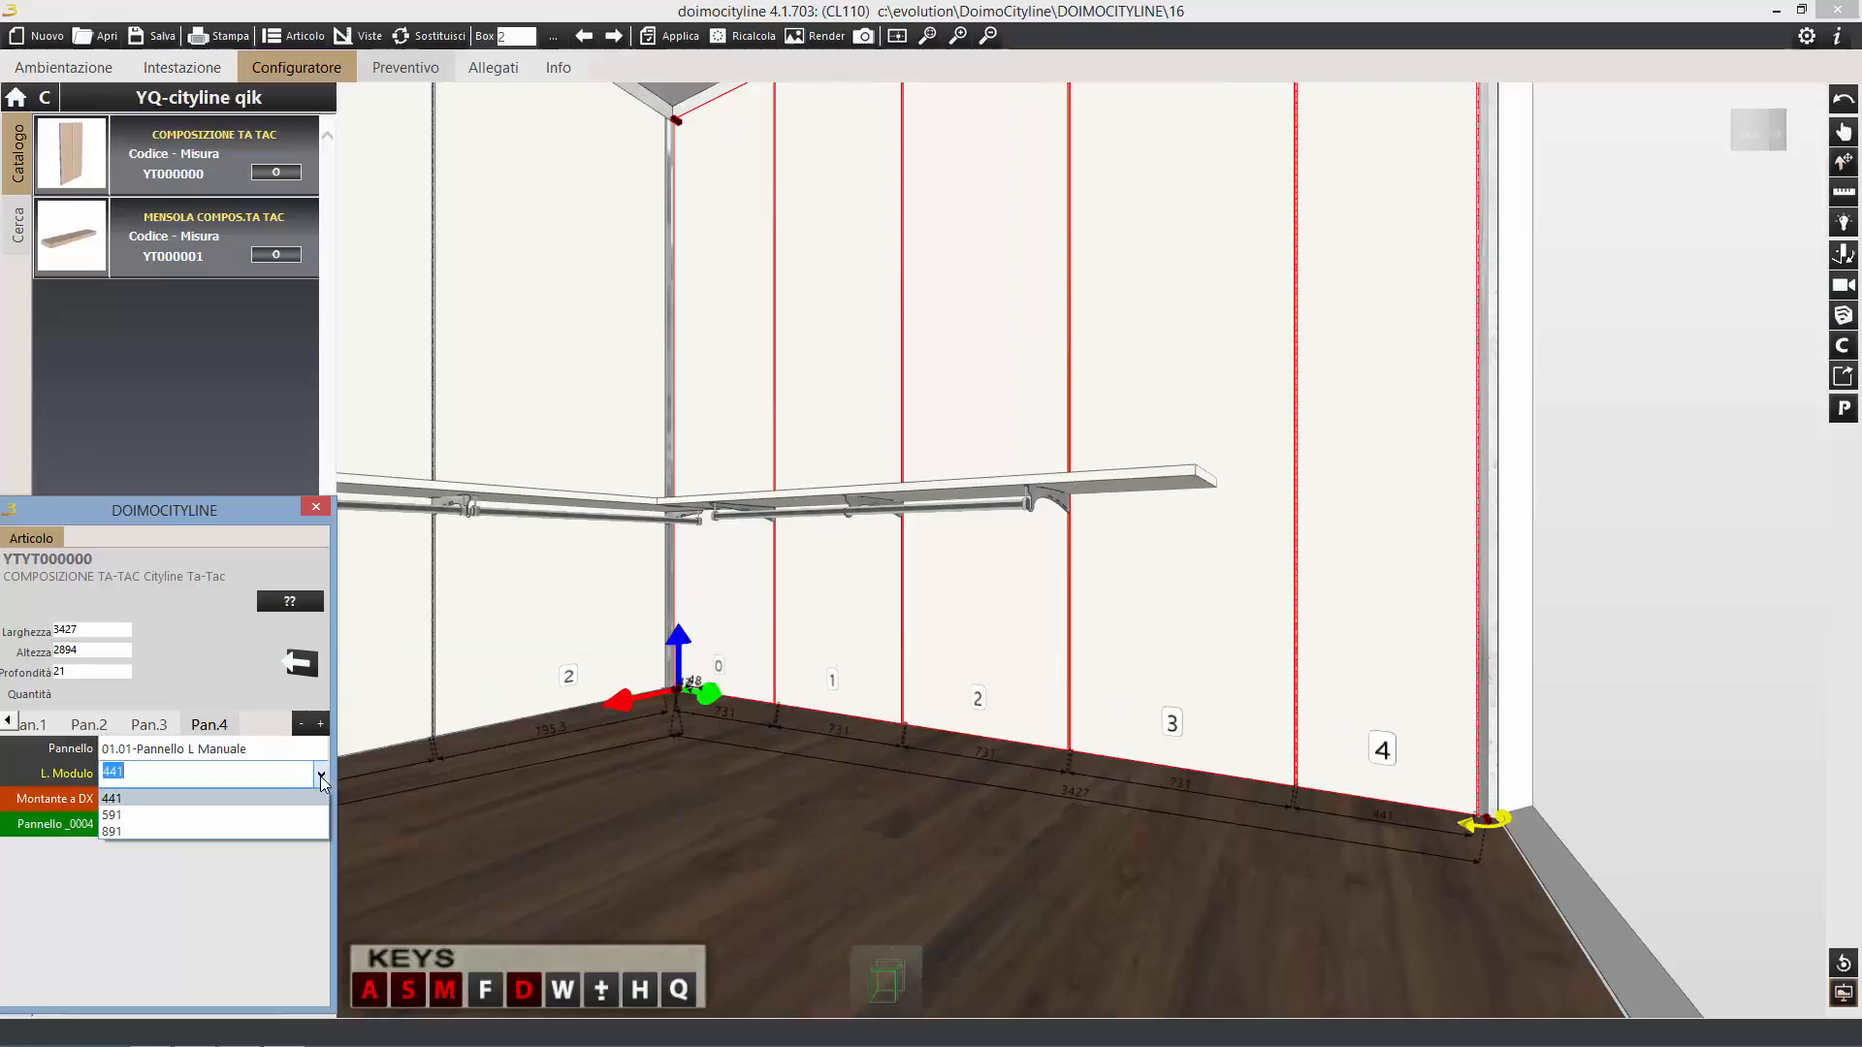
click(287, 813)
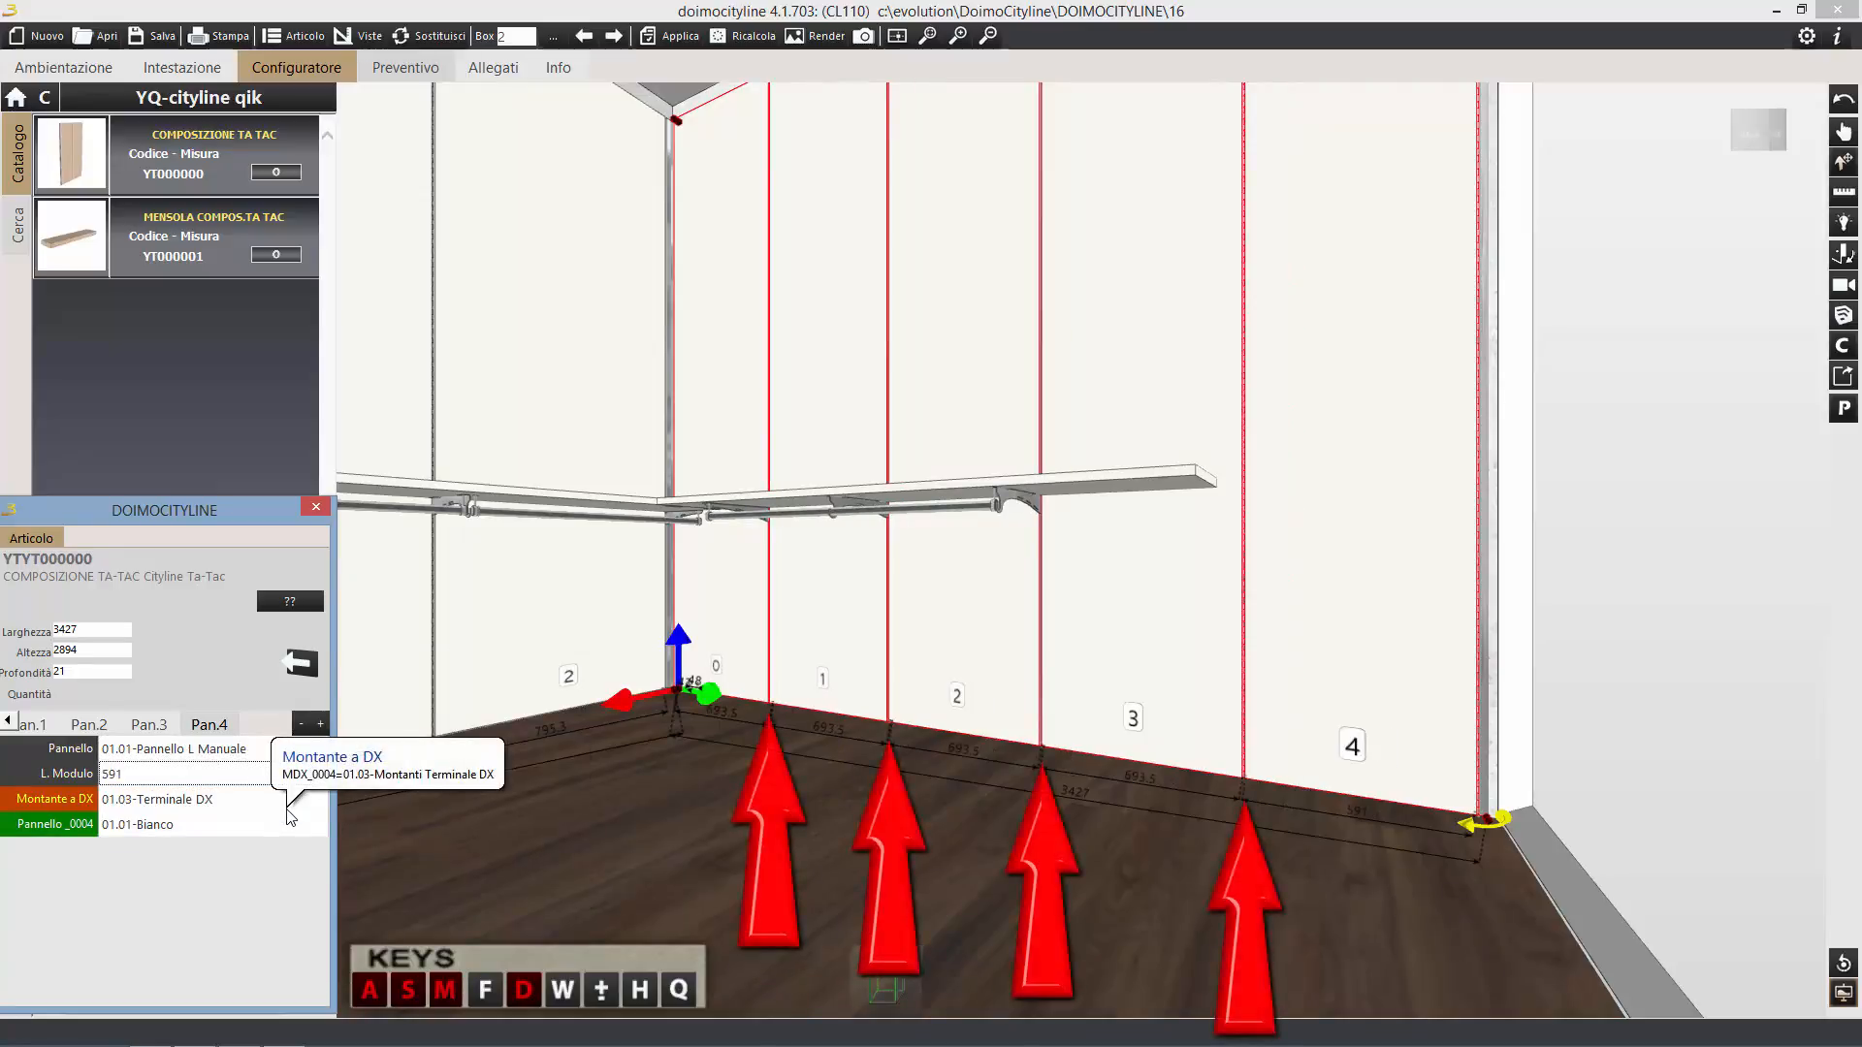
Stretch the right-wall shelf to the upright between panels 3 and 4, to a width of 2810 mm.
click(1844, 168)
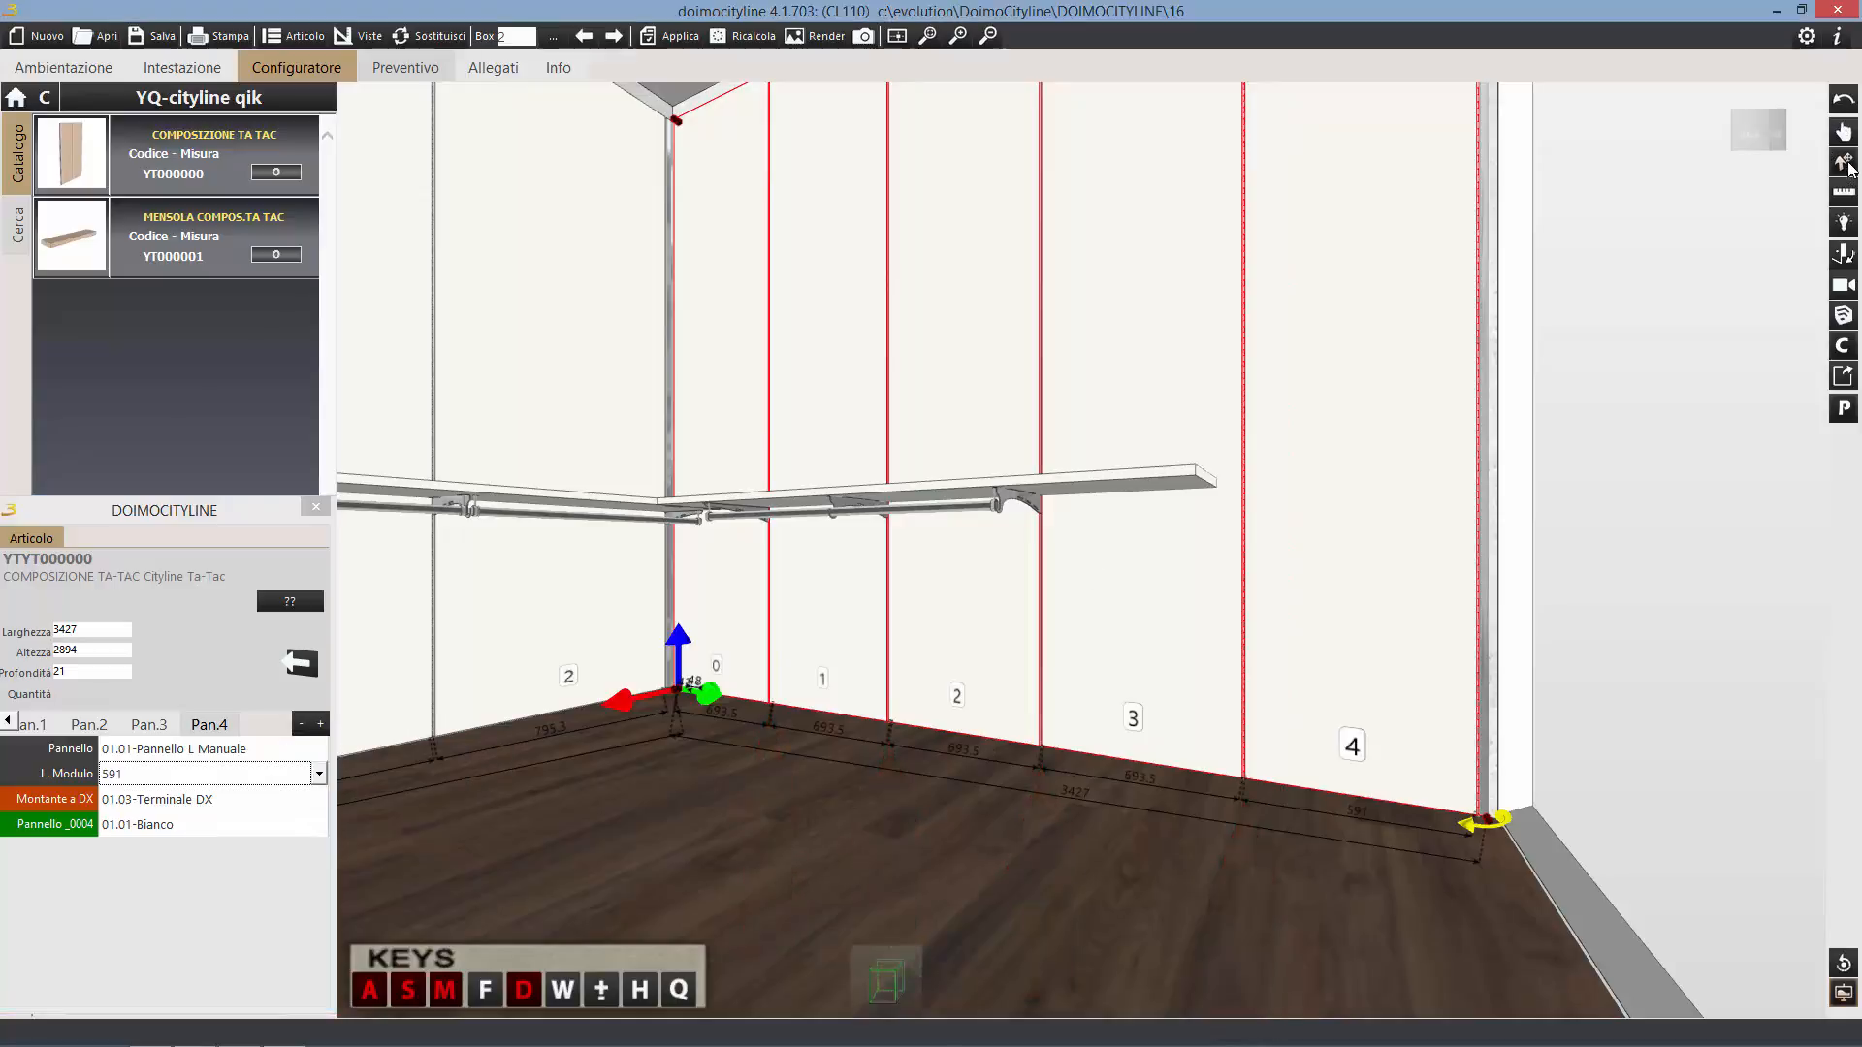
click(1117, 481)
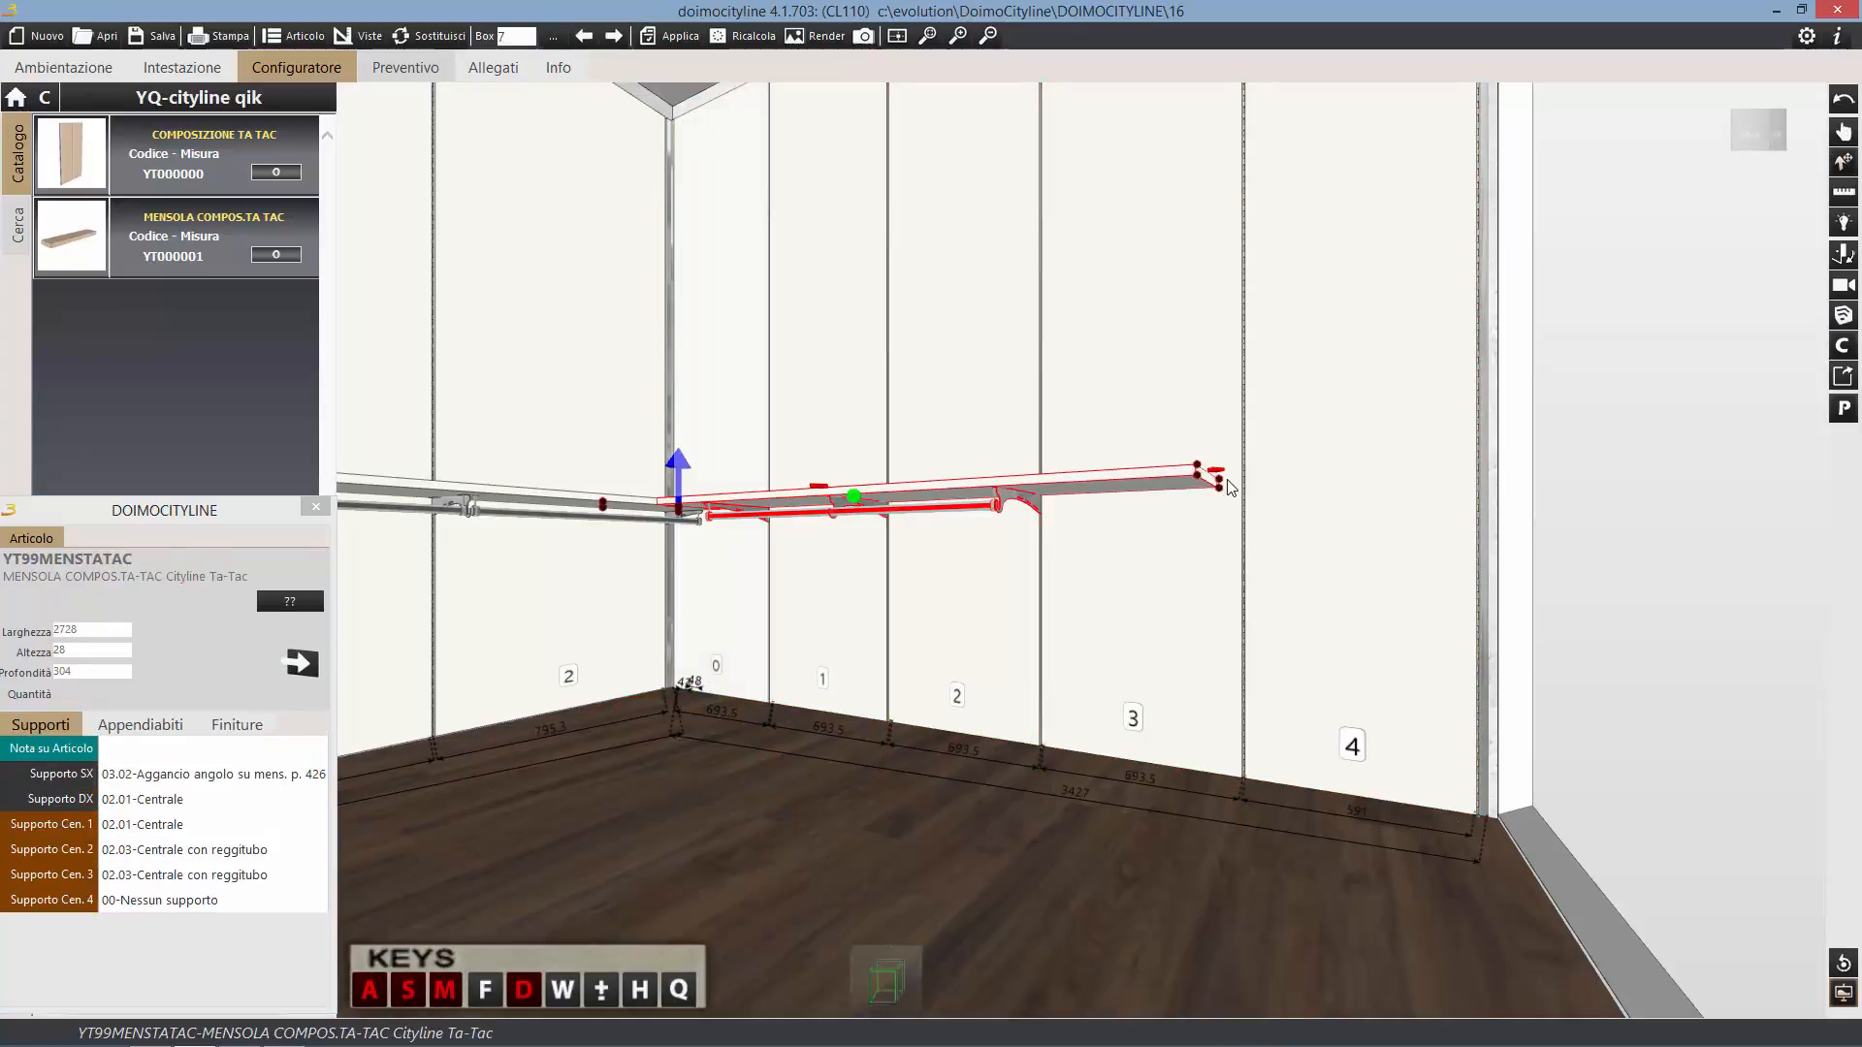
drag(1234, 471, 1271, 476)
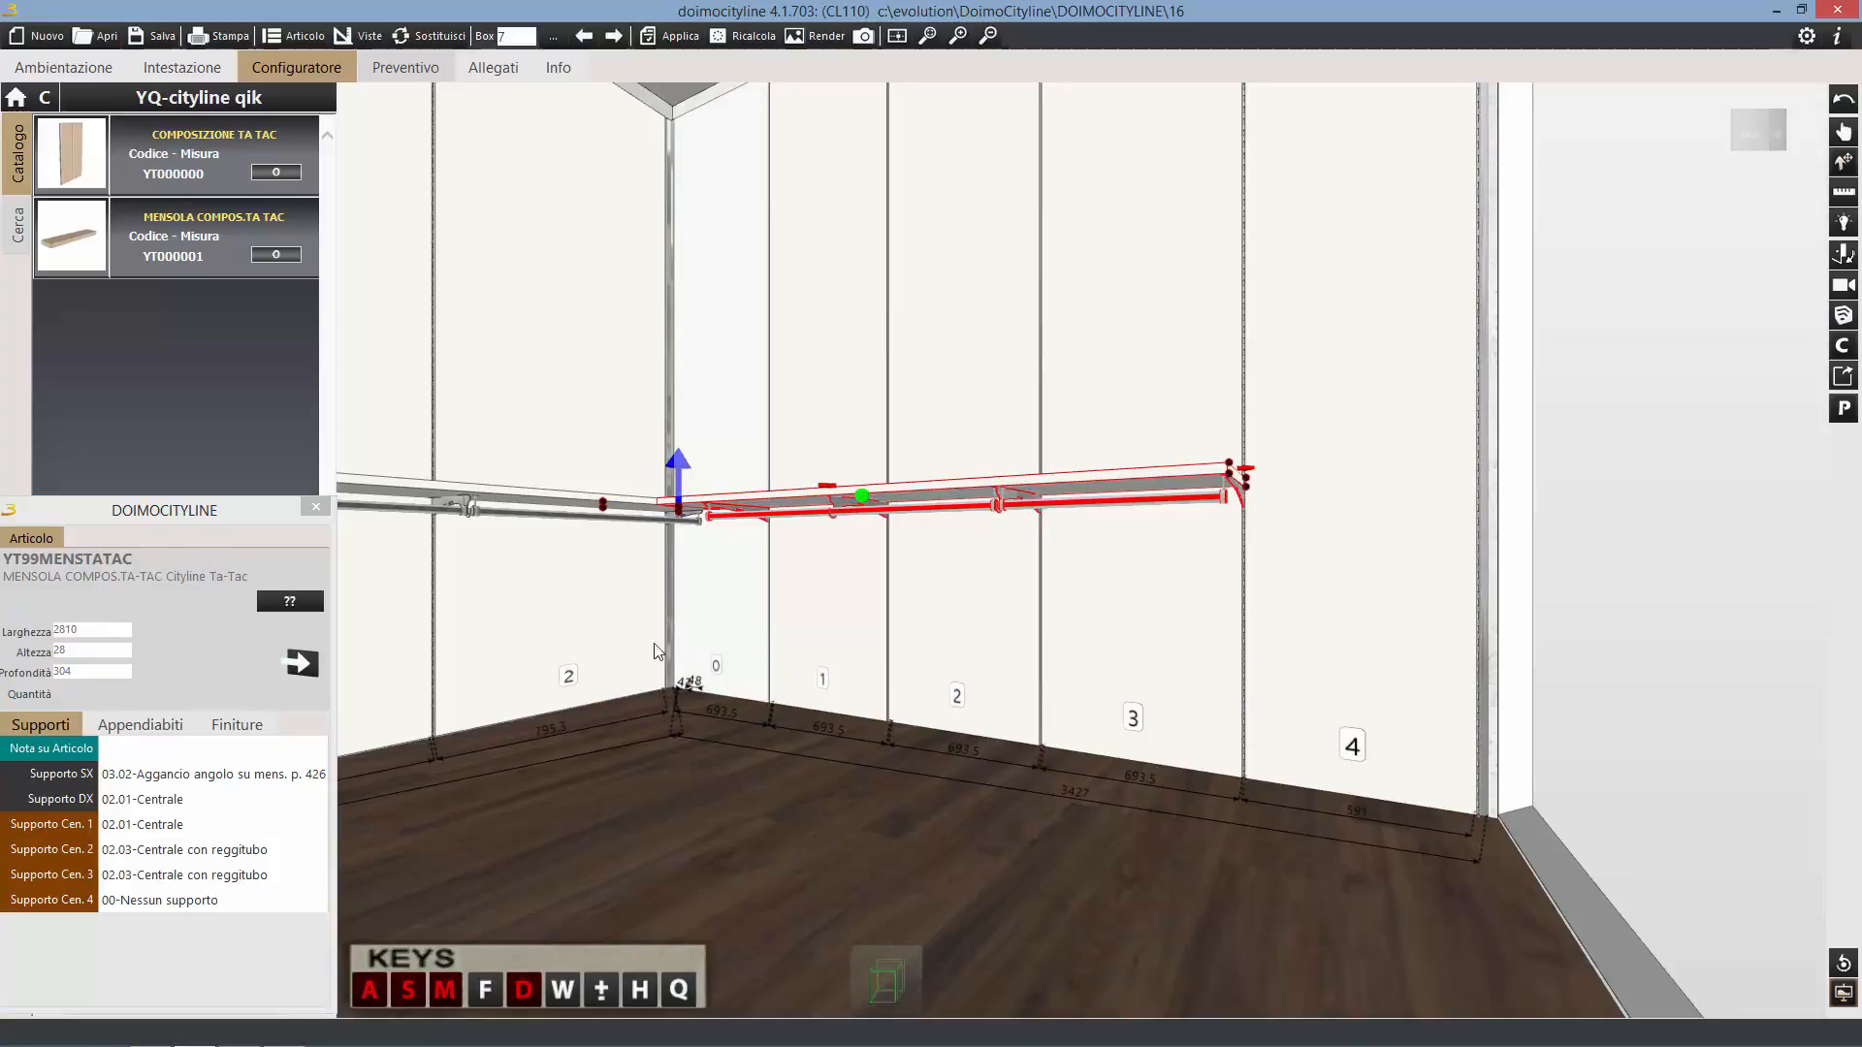
Place the 600x480x442 drawer unit YT152020 from Pensili Club Ta-Tac L600 P442 on panel 4, with its top near shelf height.
click(190, 97)
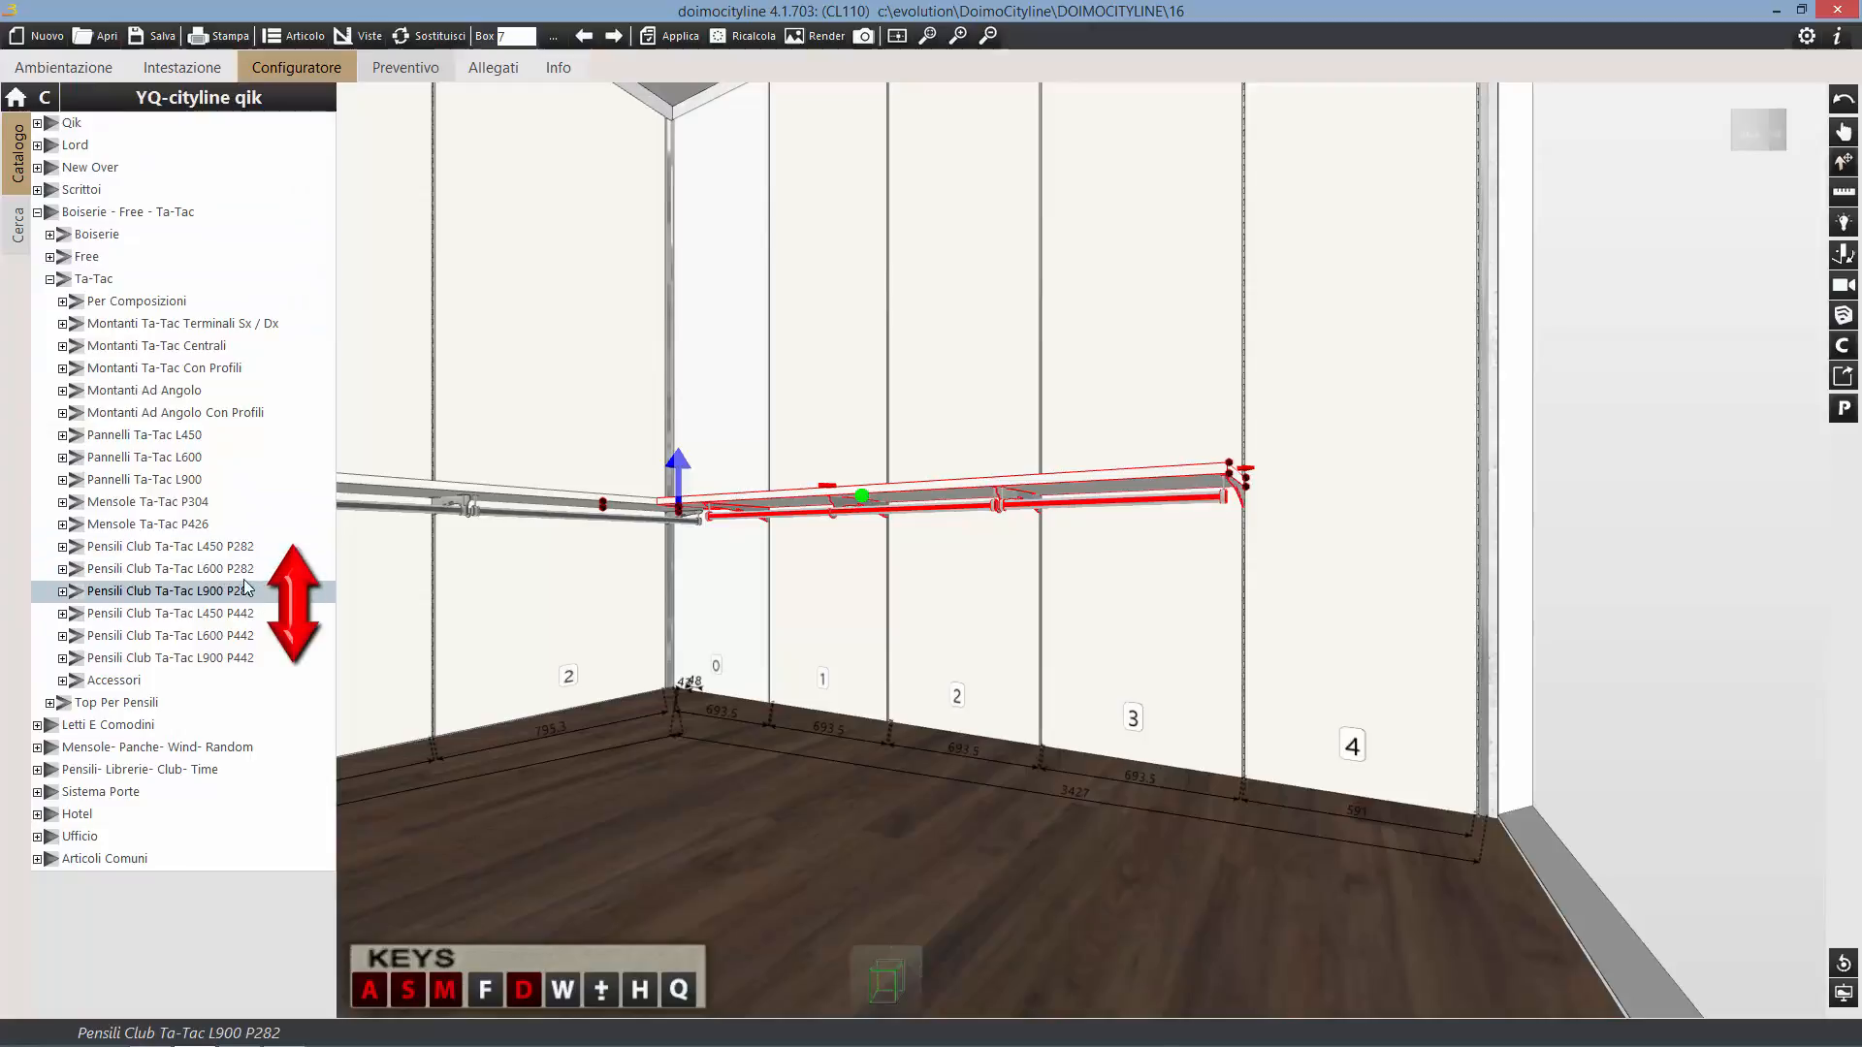
click(254, 644)
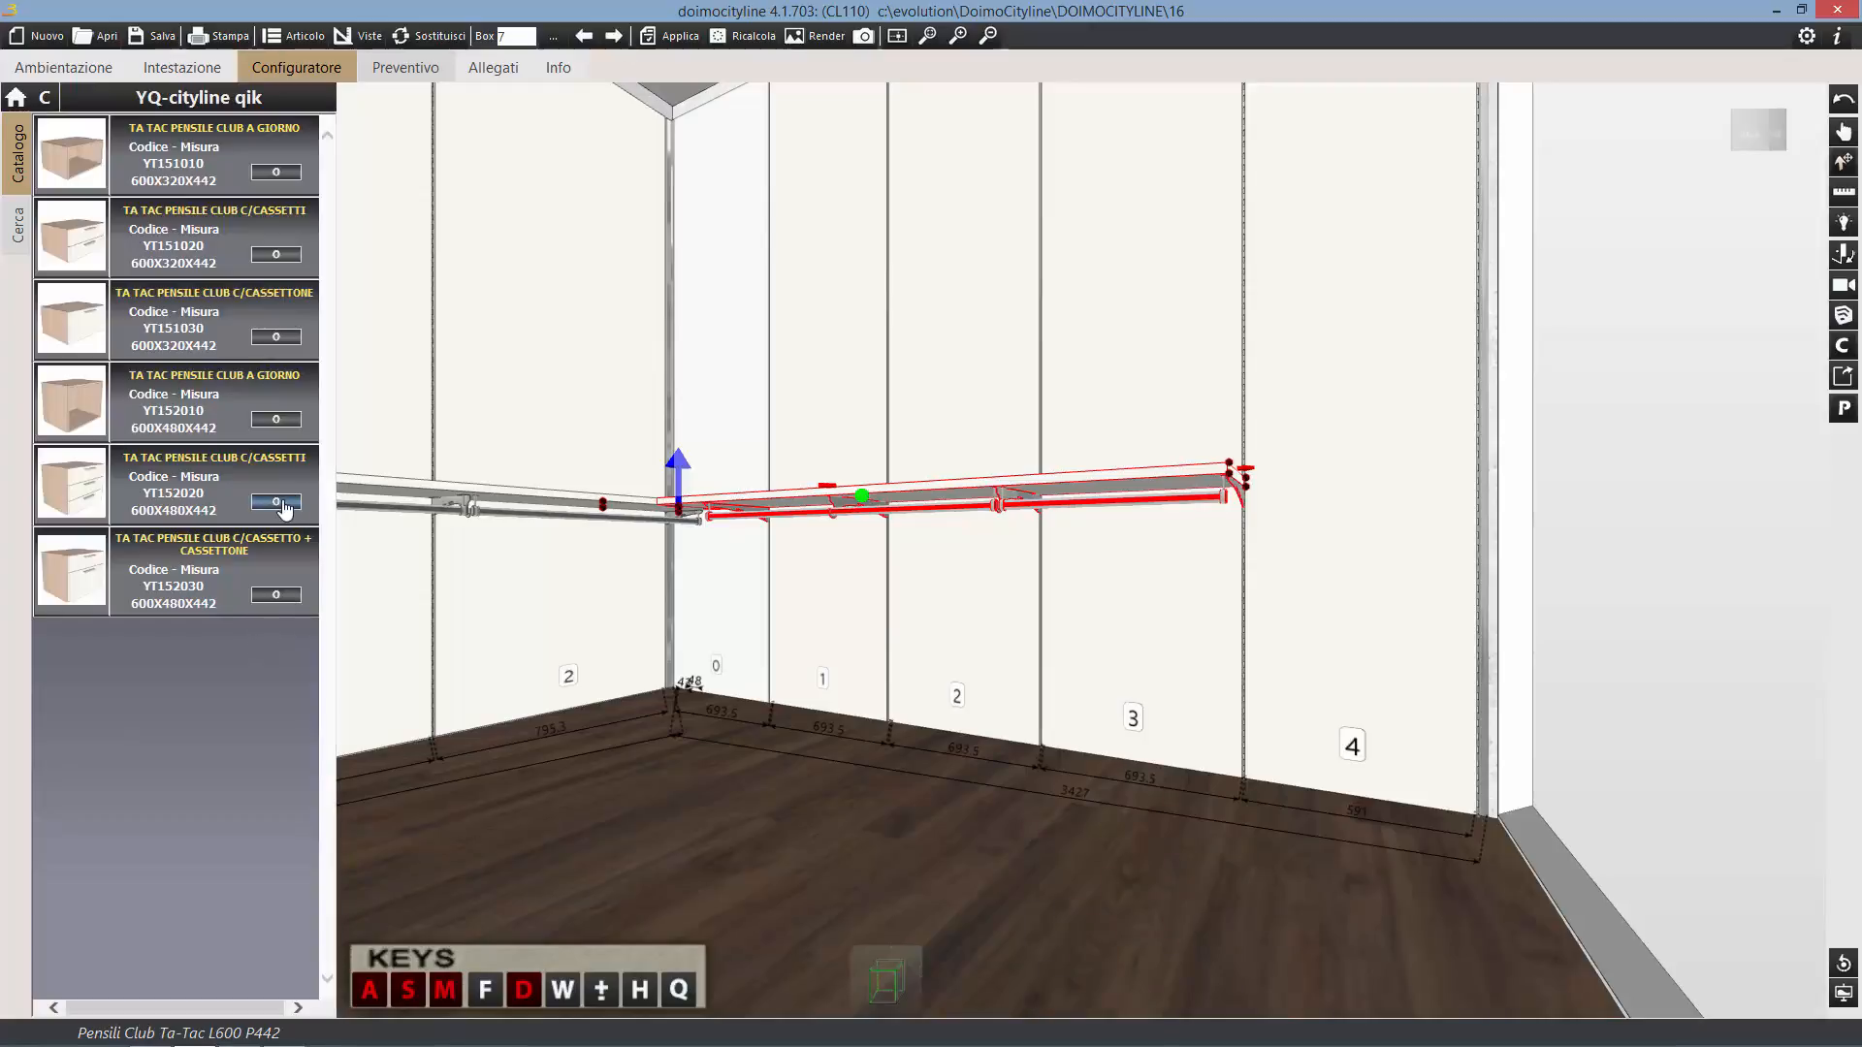
click(284, 509)
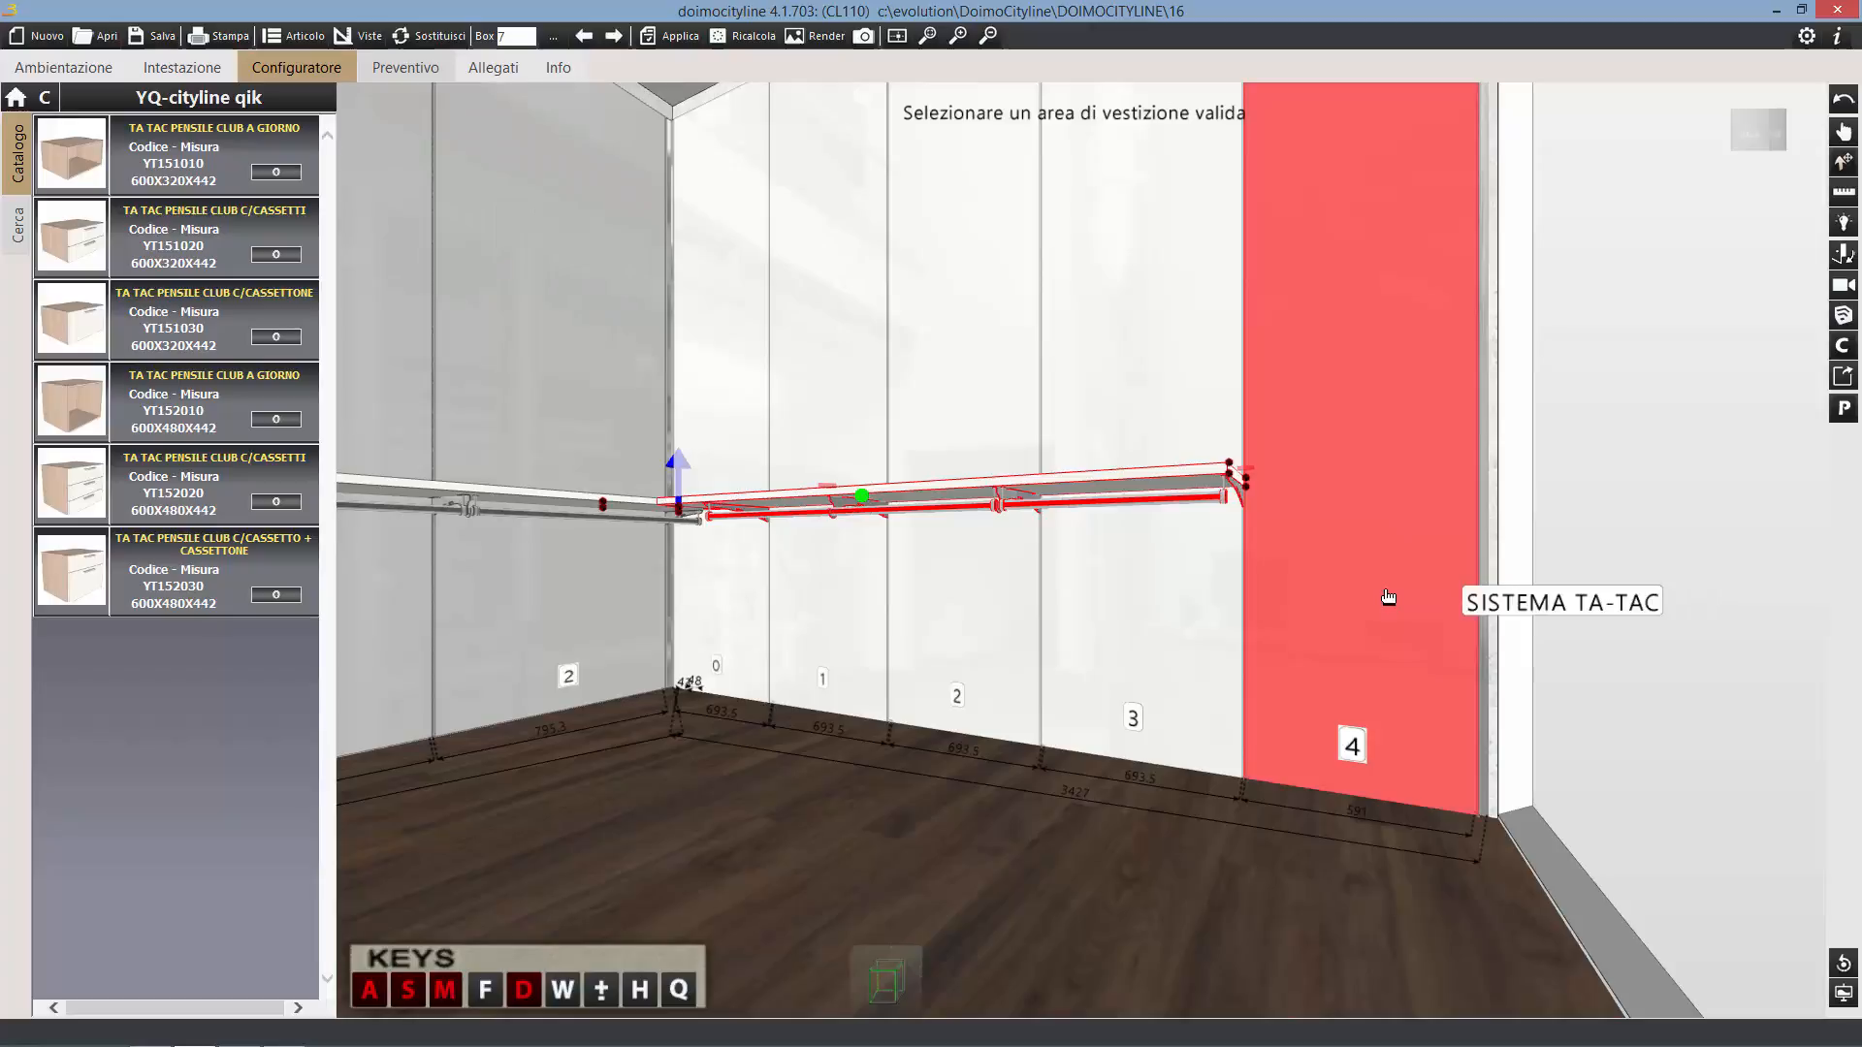
click(1389, 596)
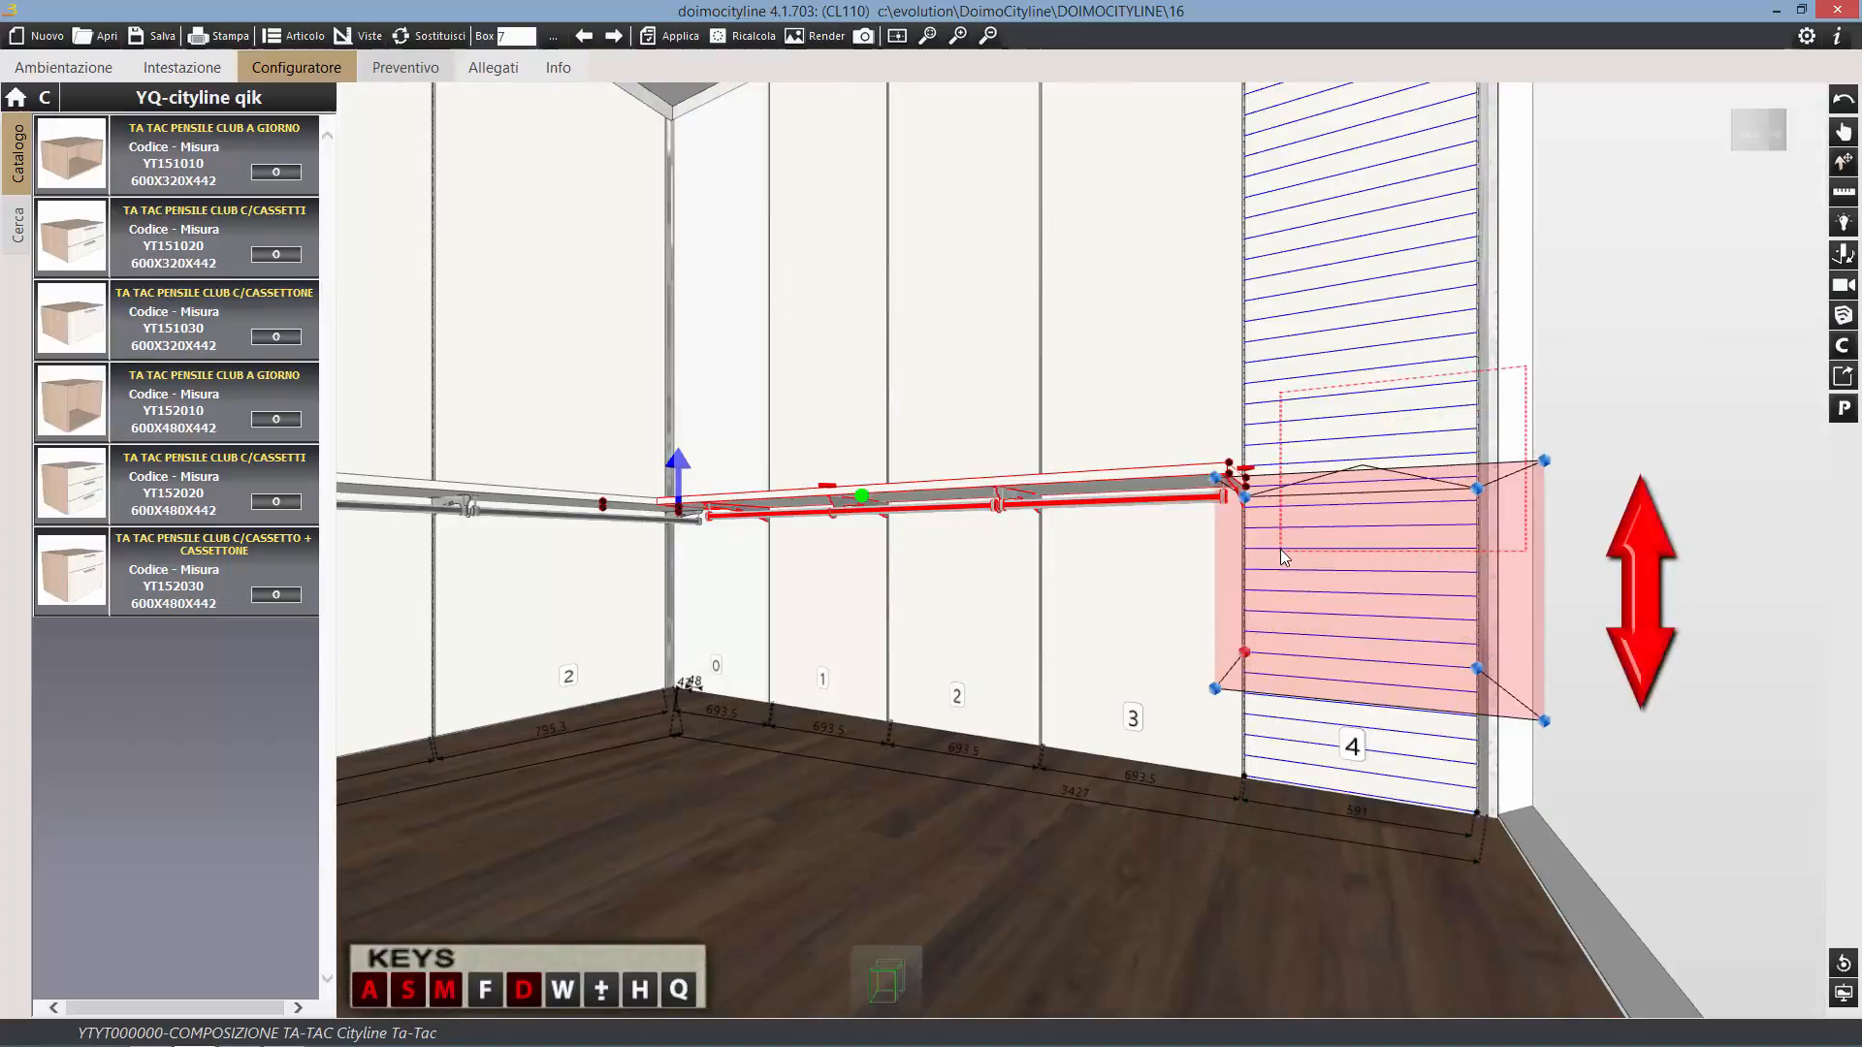
click(1281, 549)
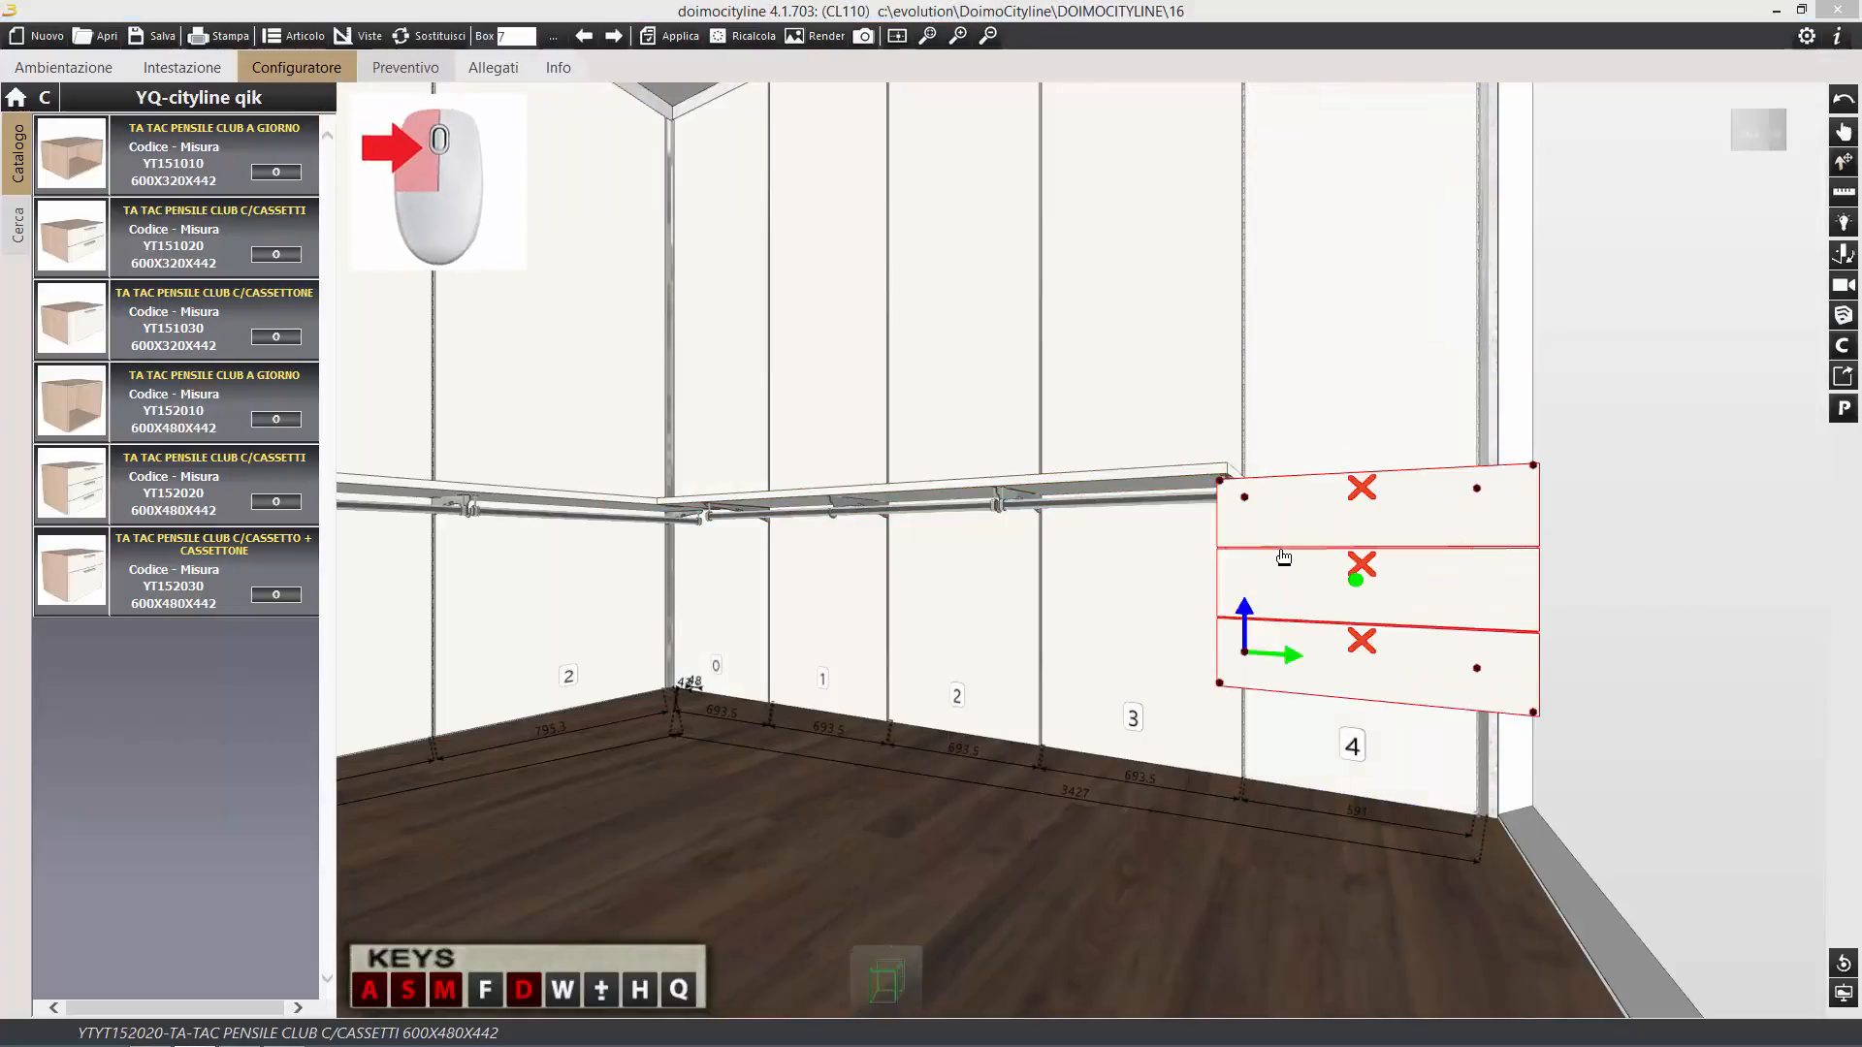
Move the drawer unit on panel 4 down to the floor, then raise it slightly to hang just above it.
click(1844, 132)
drag(1594, 406, 1648, 438)
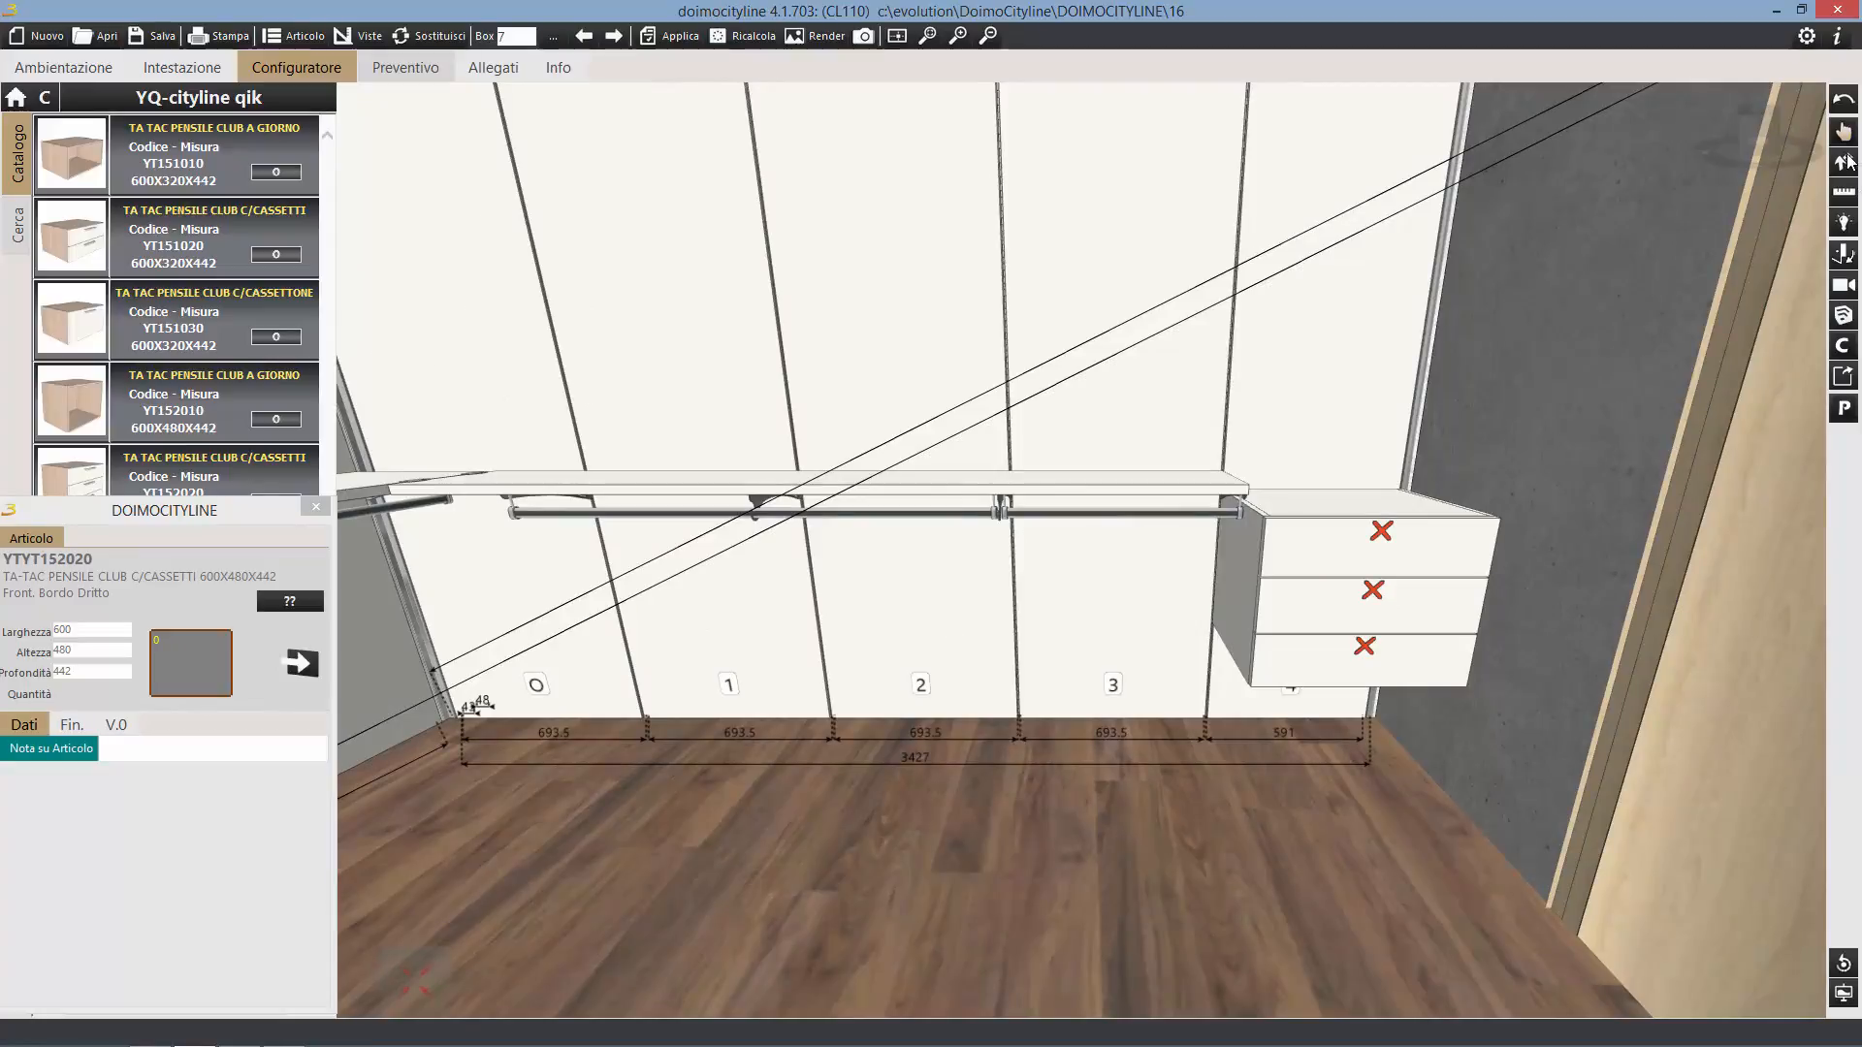
drag(1538, 532, 1532, 580)
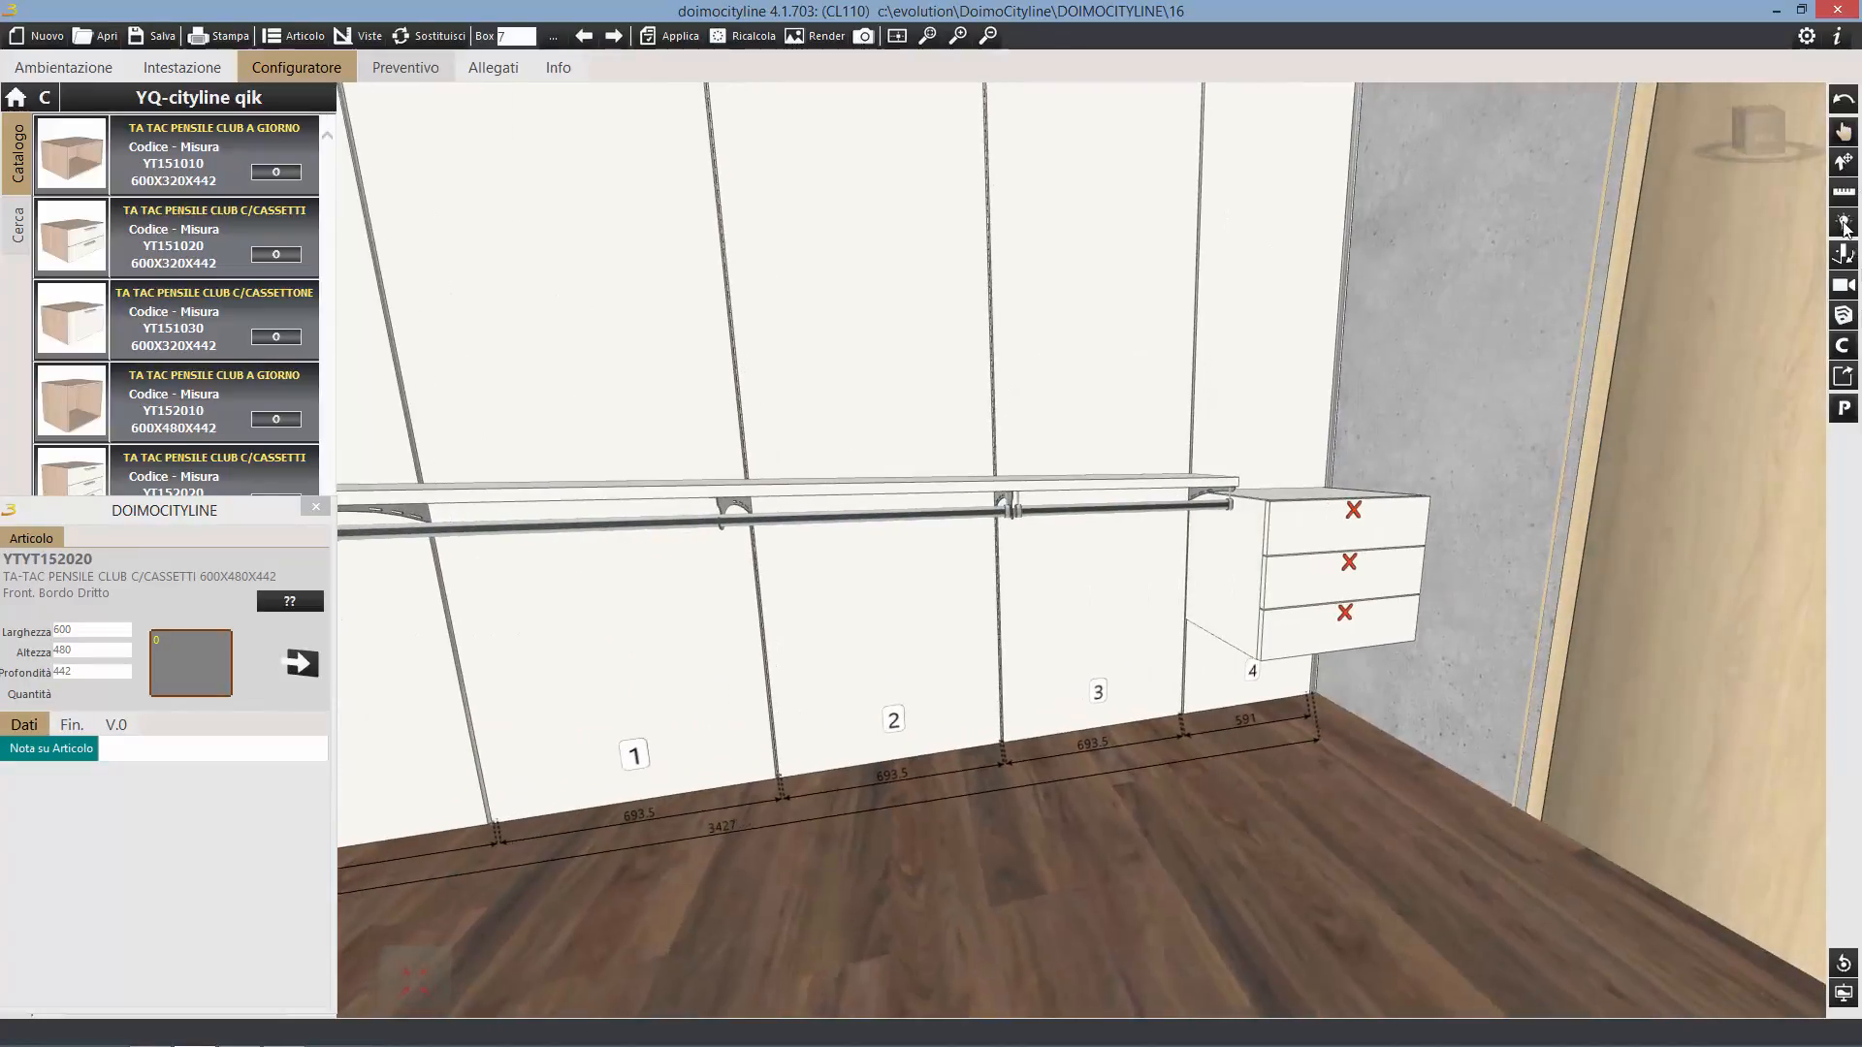
click(1843, 225)
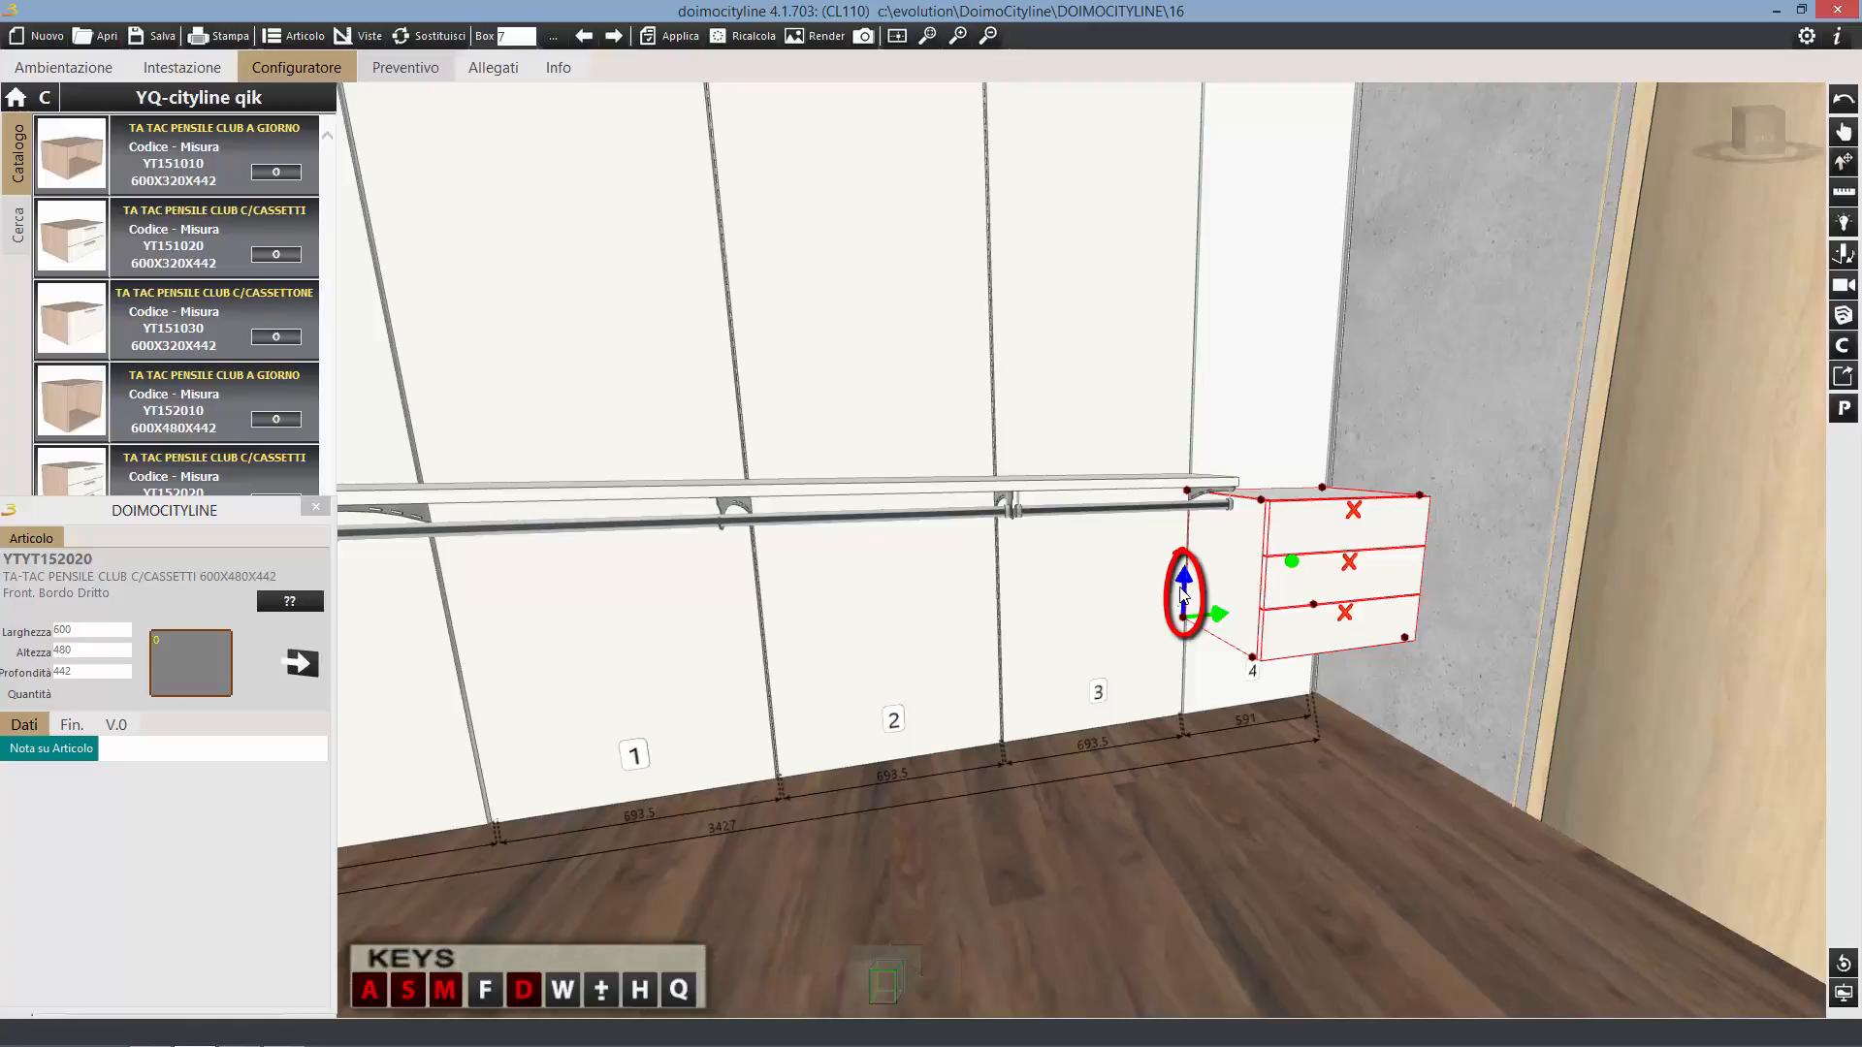
click(1291, 565)
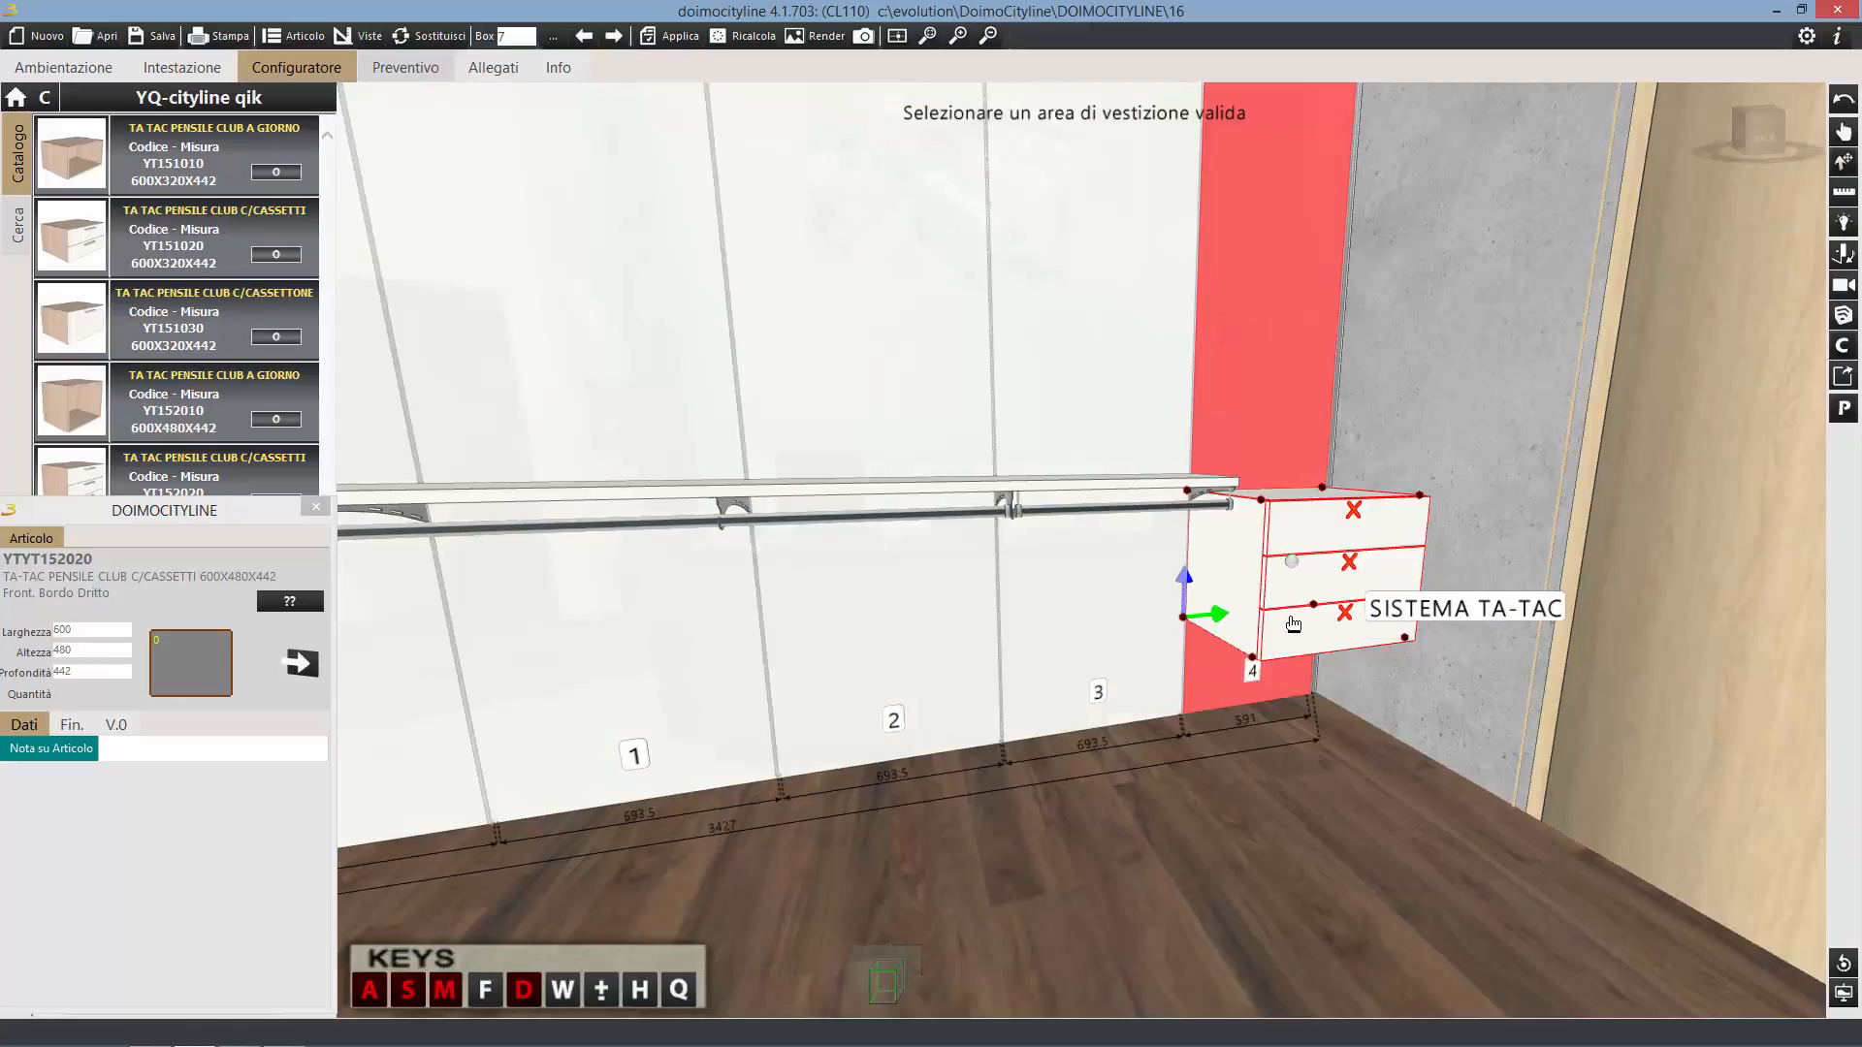
click(1284, 684)
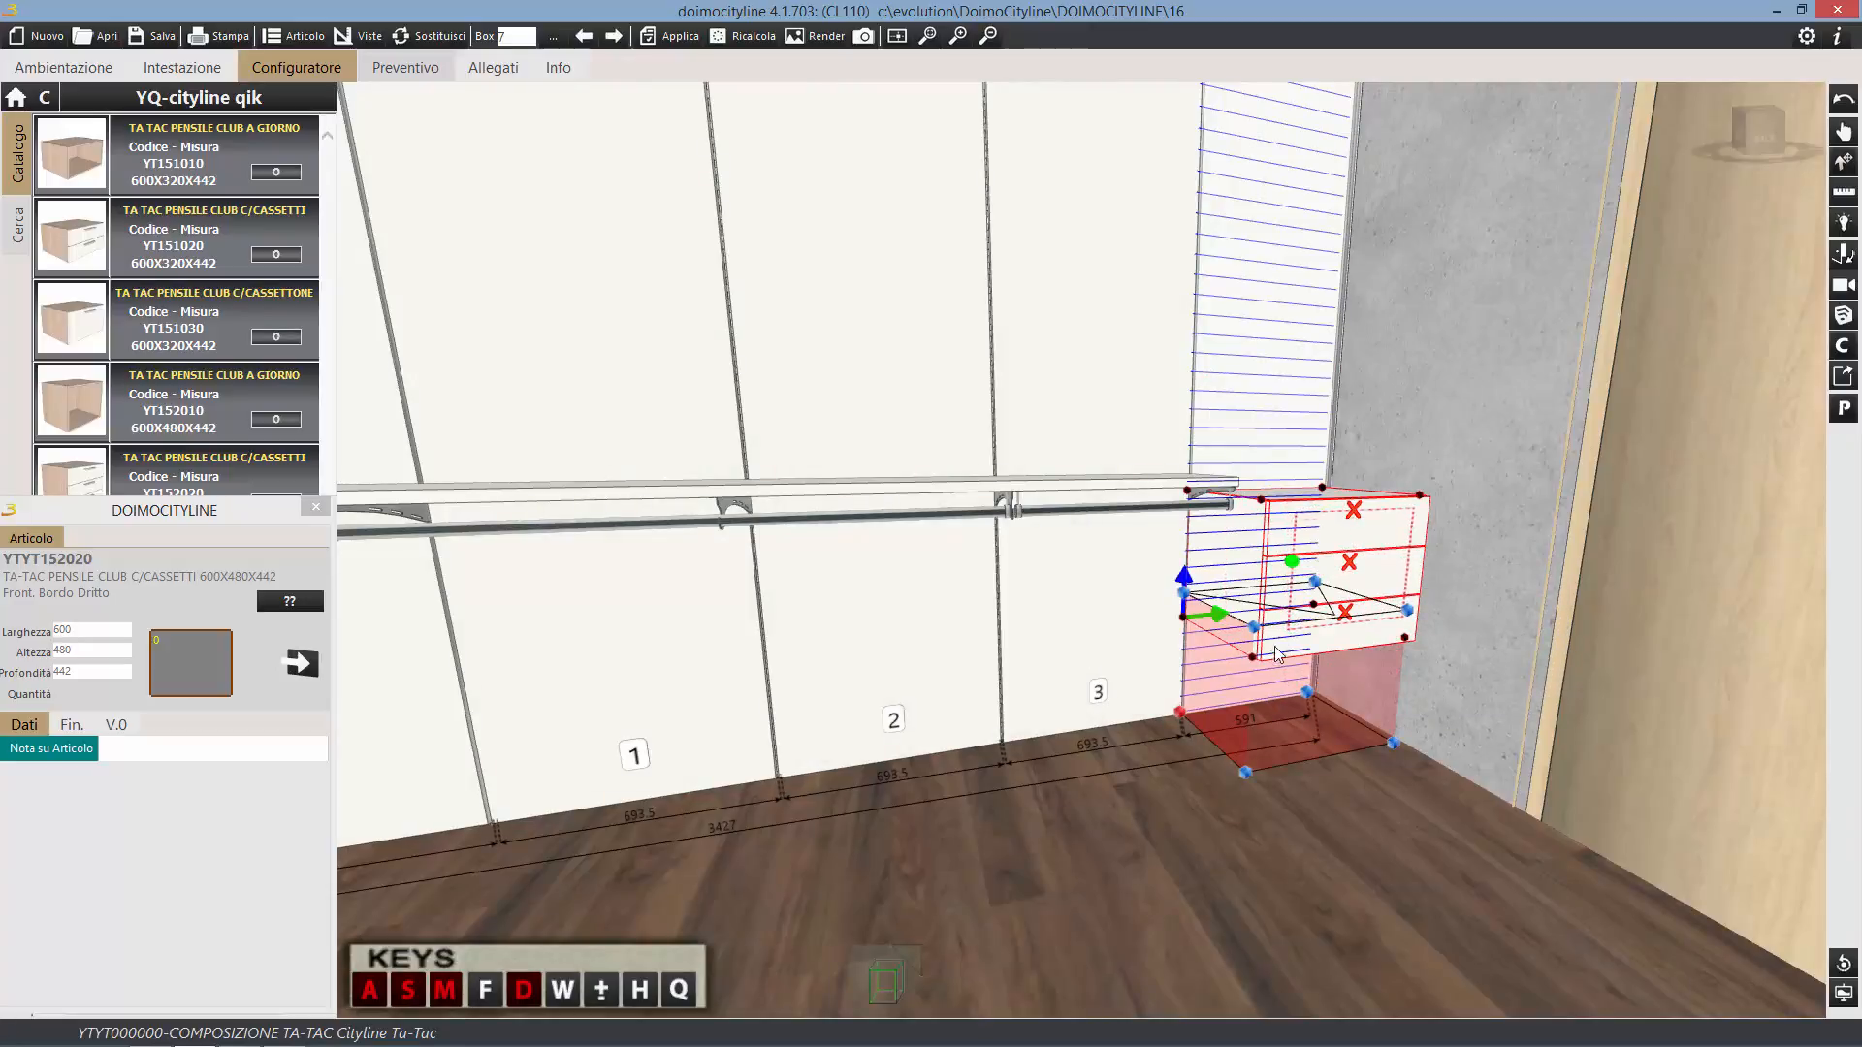
click(1278, 655)
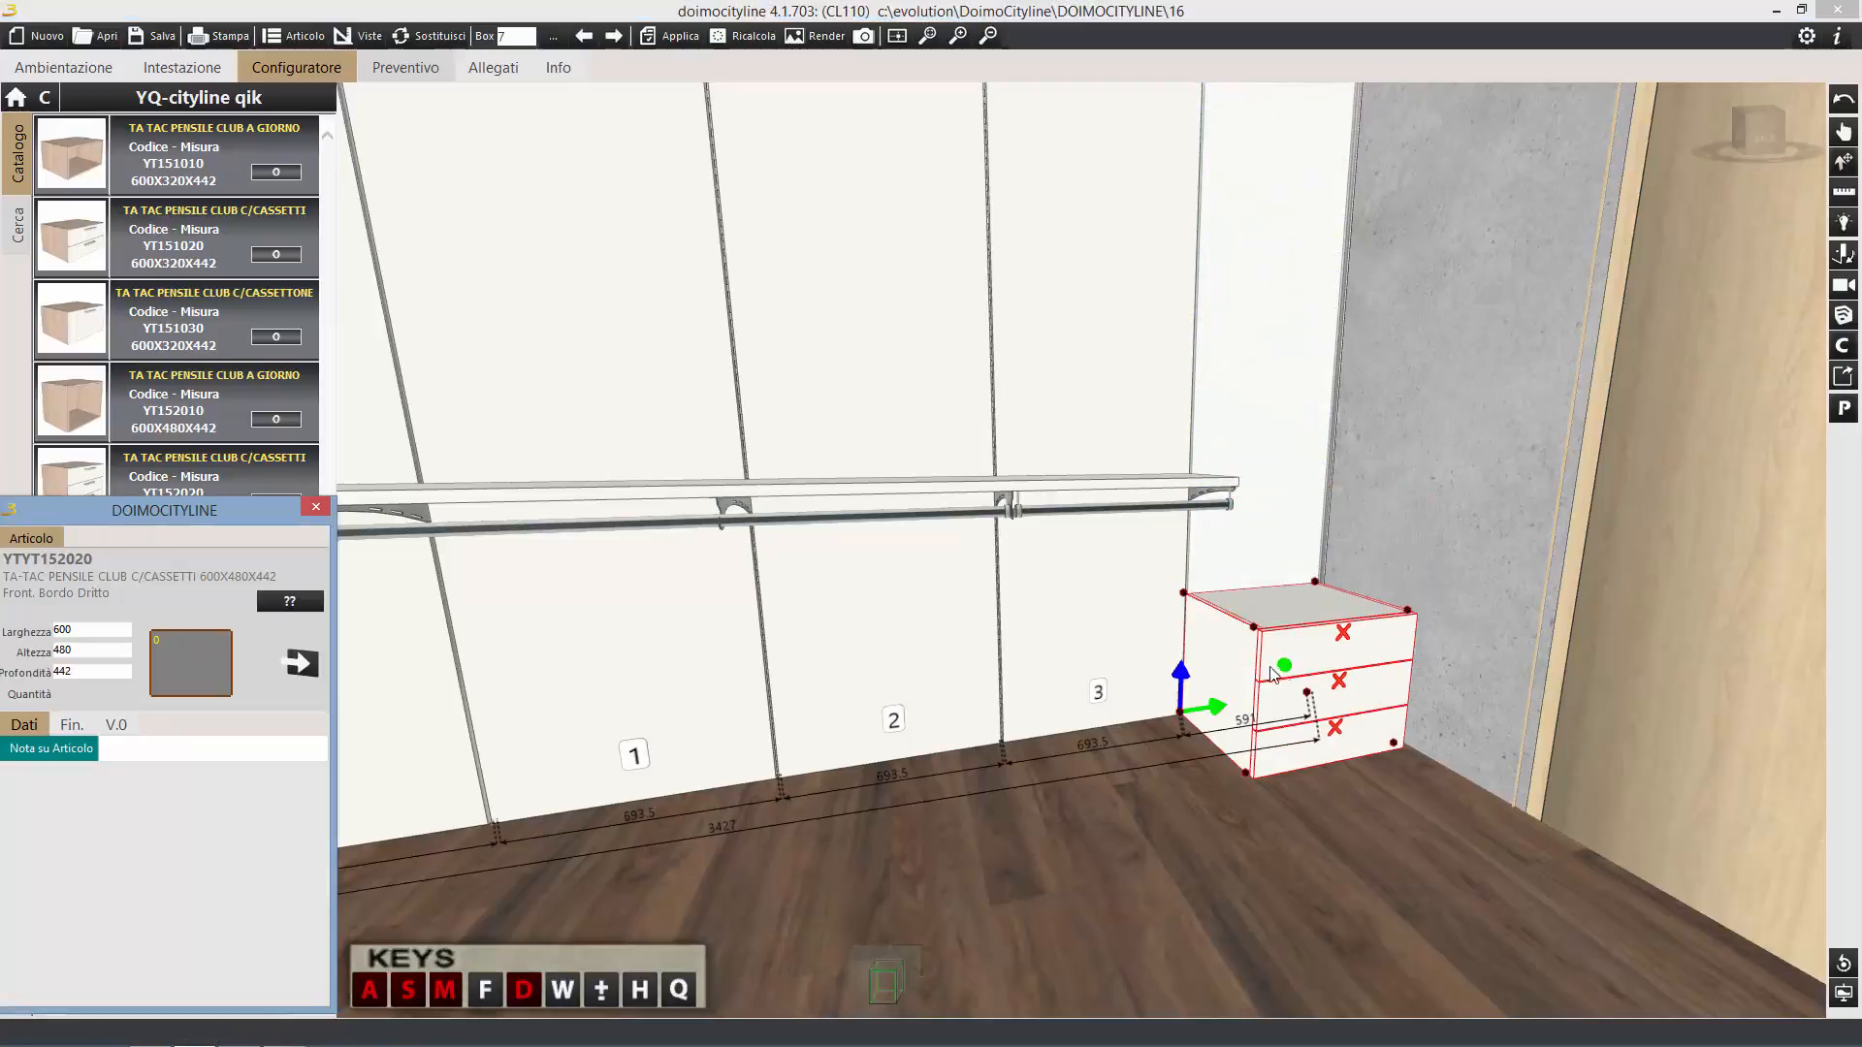
drag(1285, 669, 1276, 589)
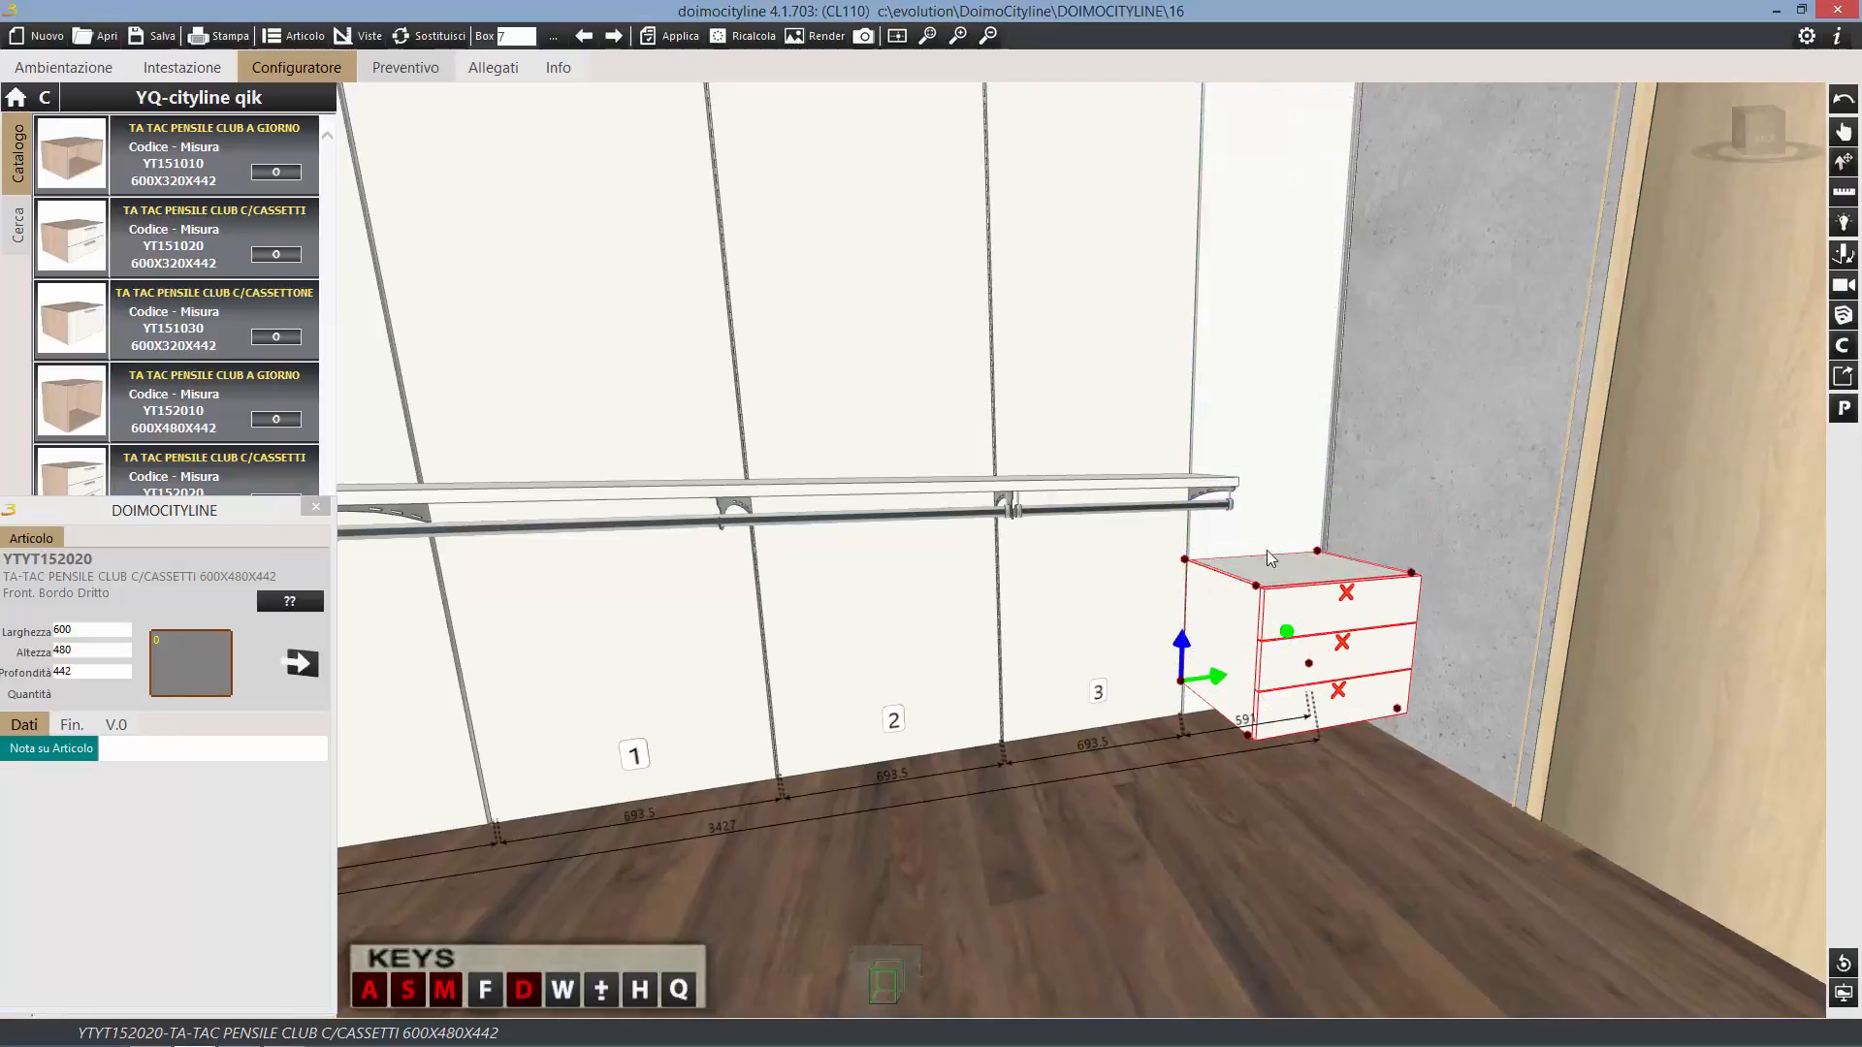
click(315, 507)
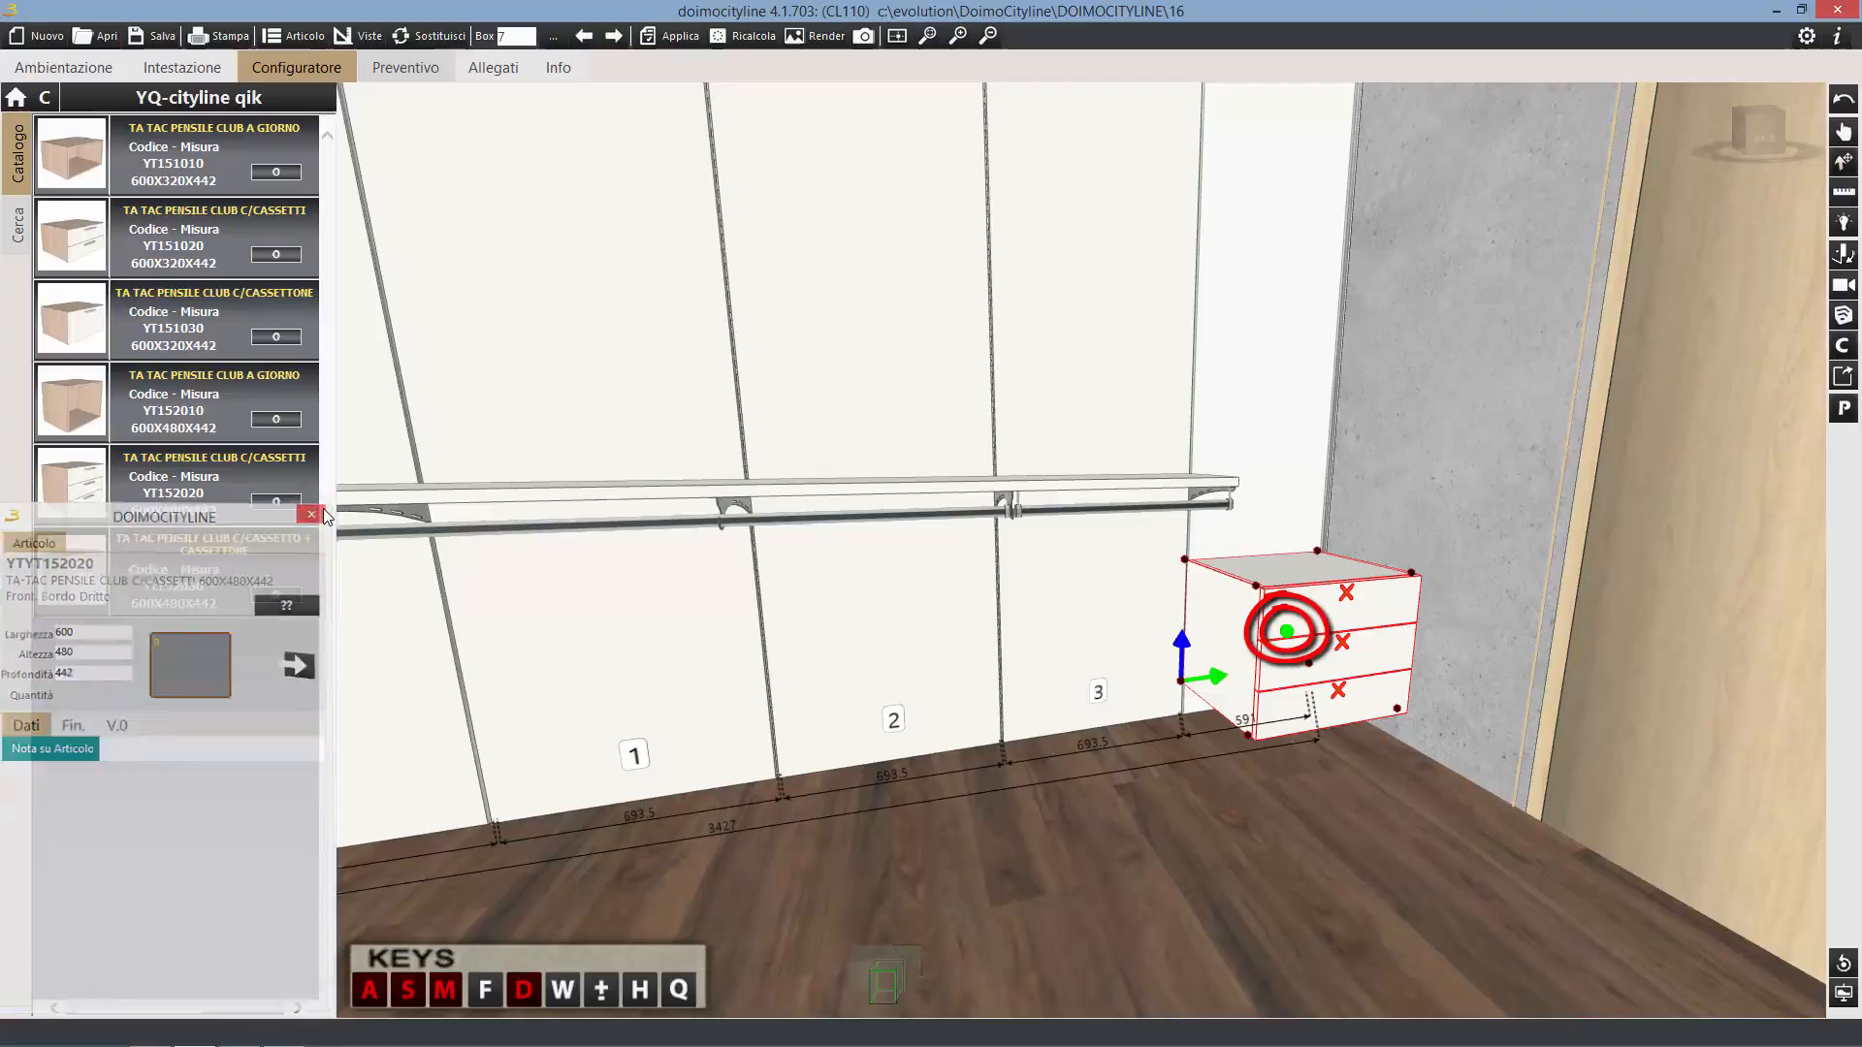
Place the open 600x480x282 wall unit YT552010 from Pensili Club Ta-Tac L600 P282 high on panel 4, above the drawer unit.
click(208, 101)
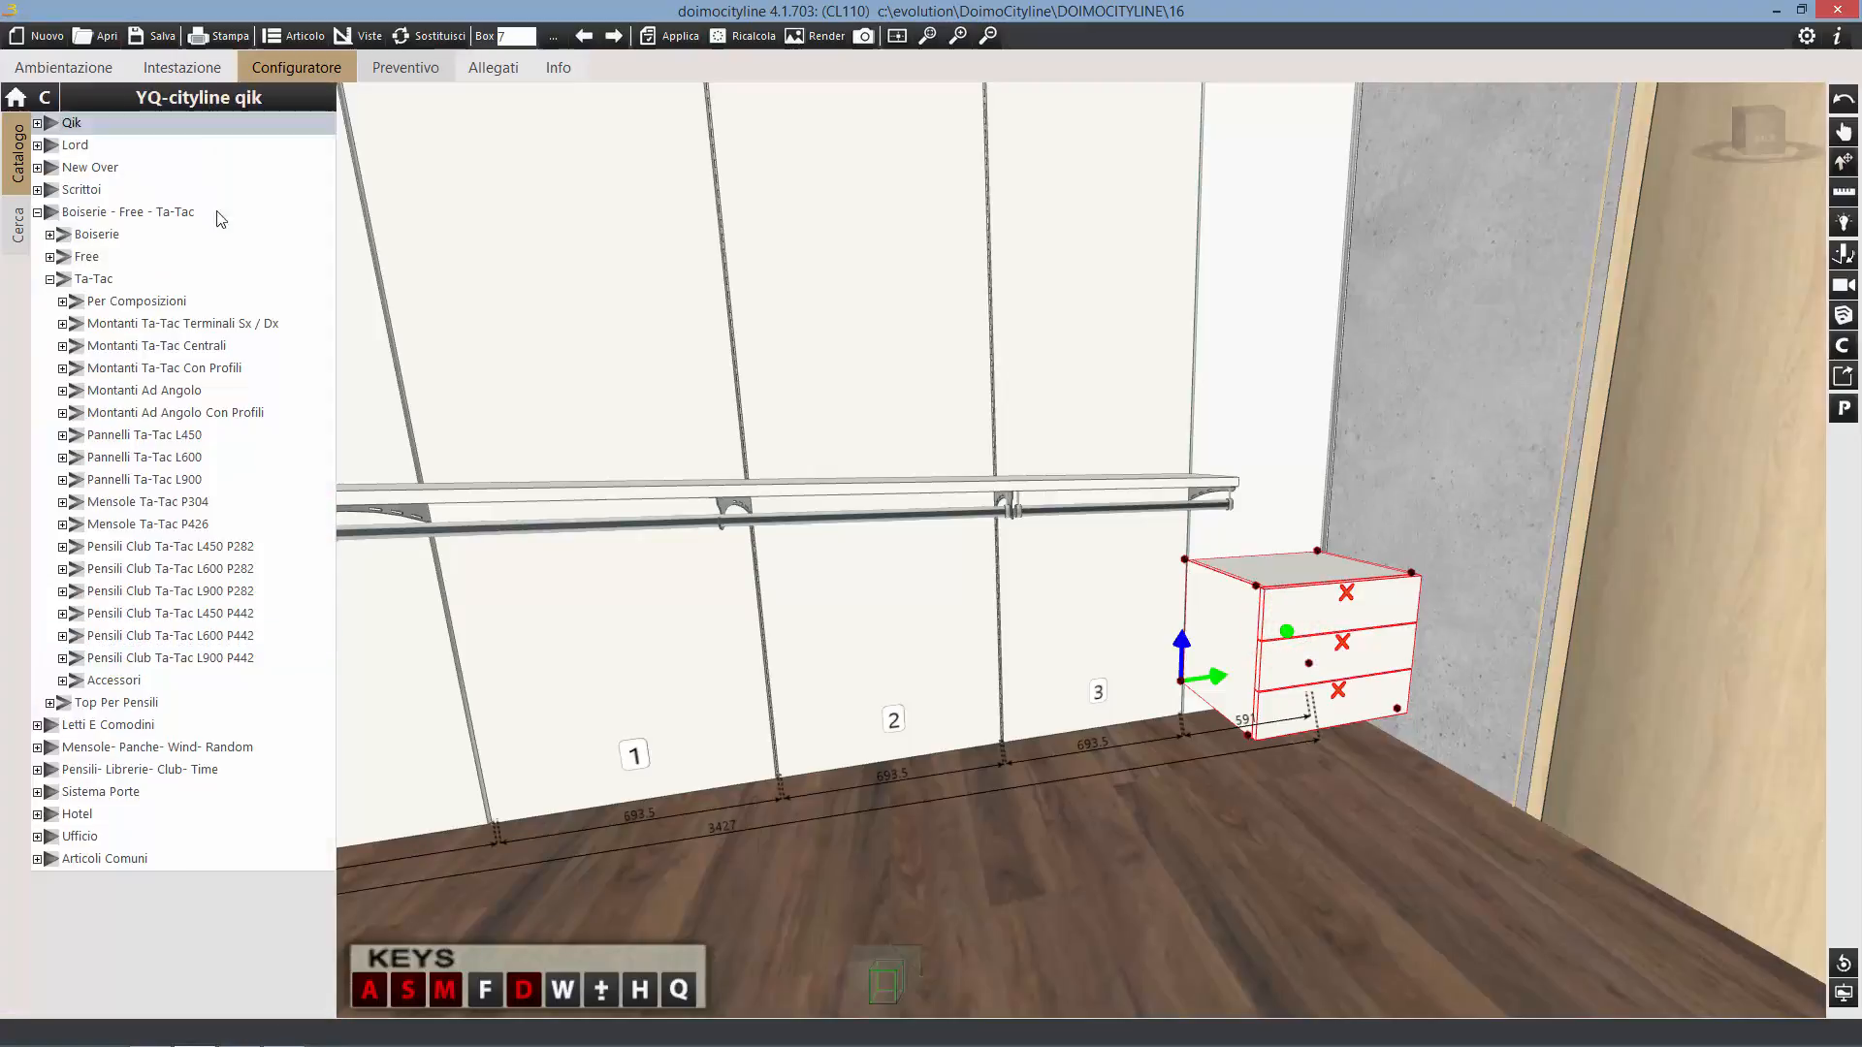
click(258, 570)
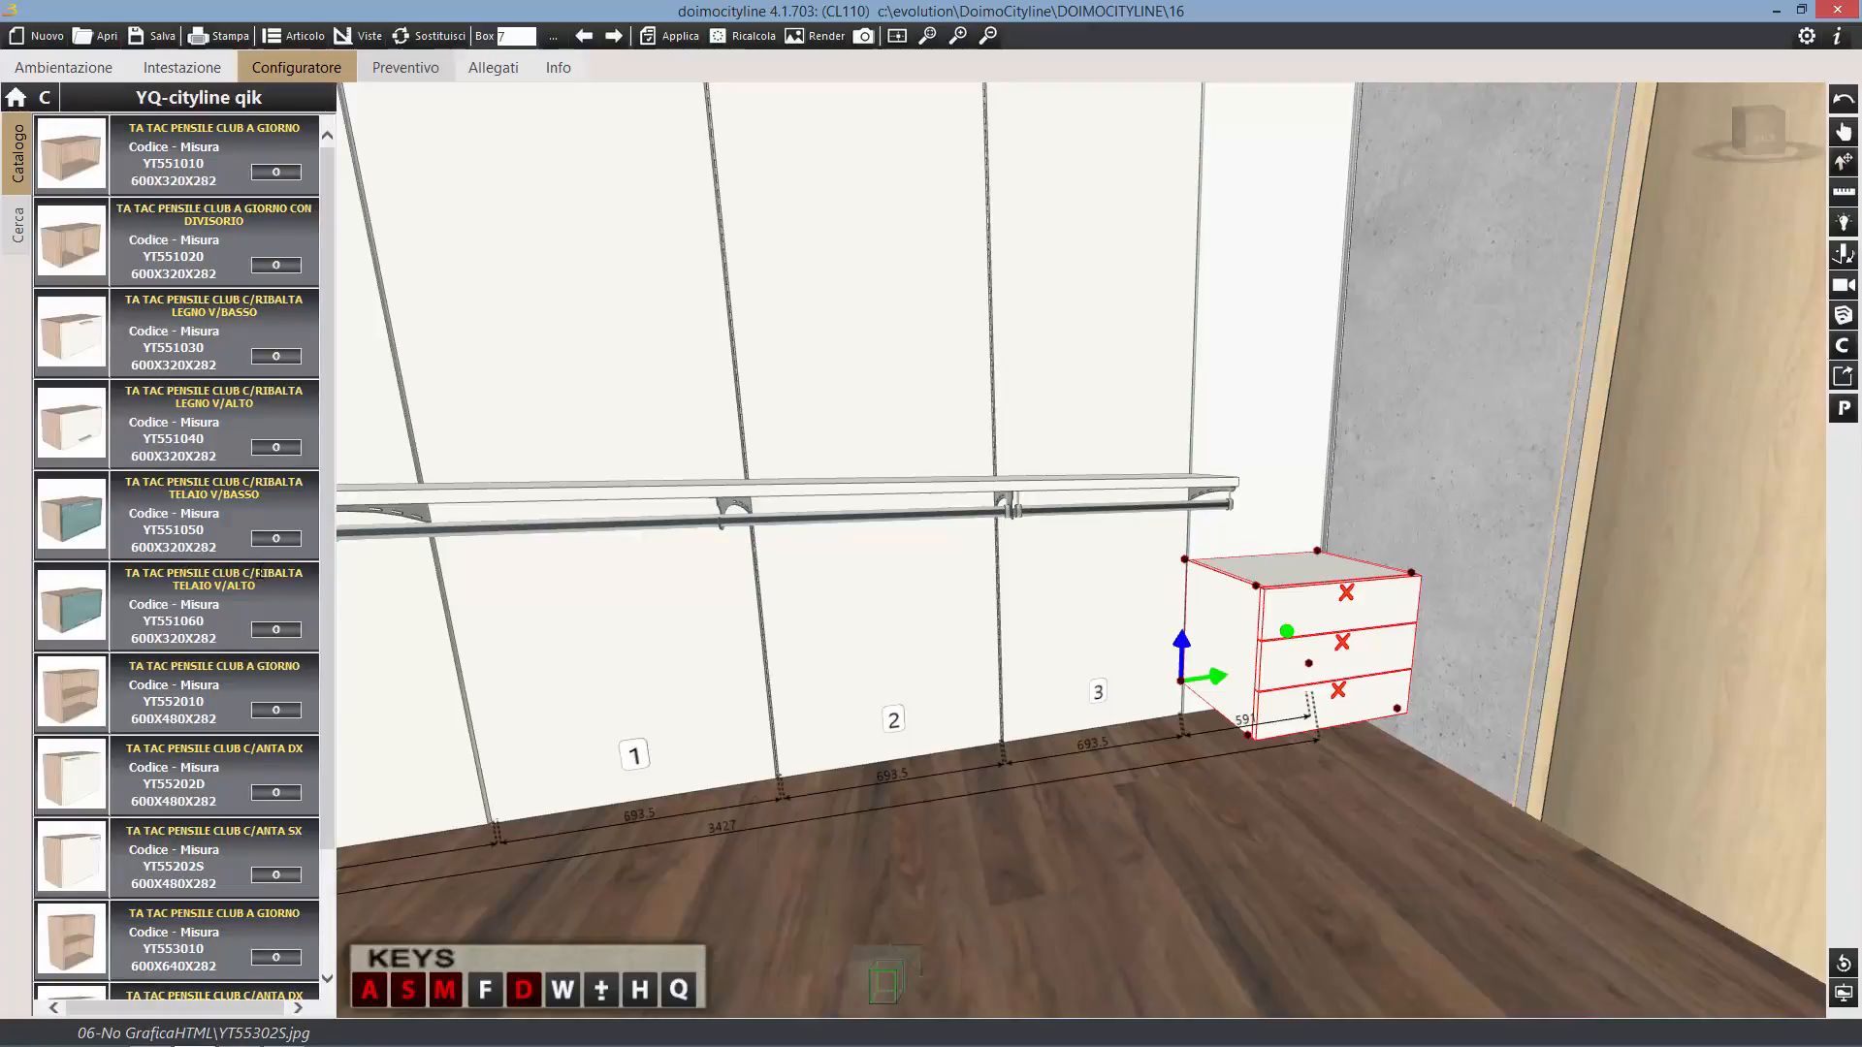
click(270, 714)
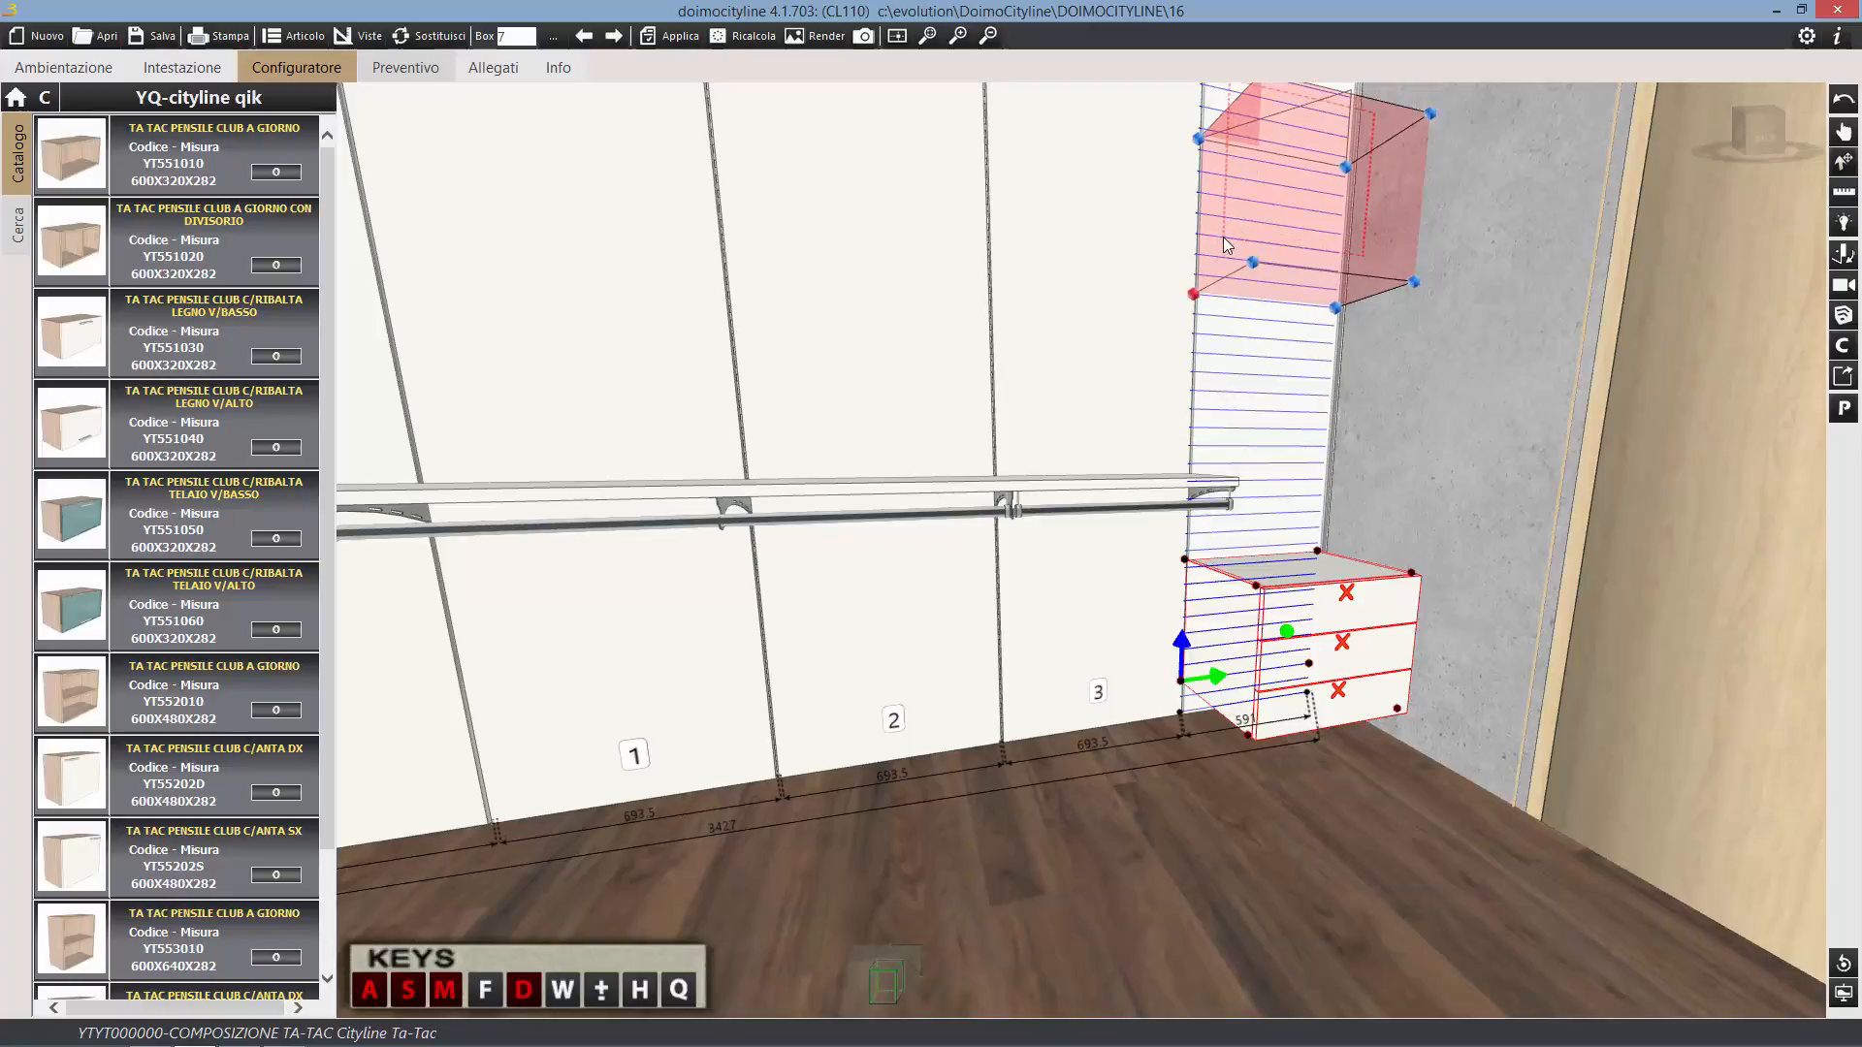
click(1226, 238)
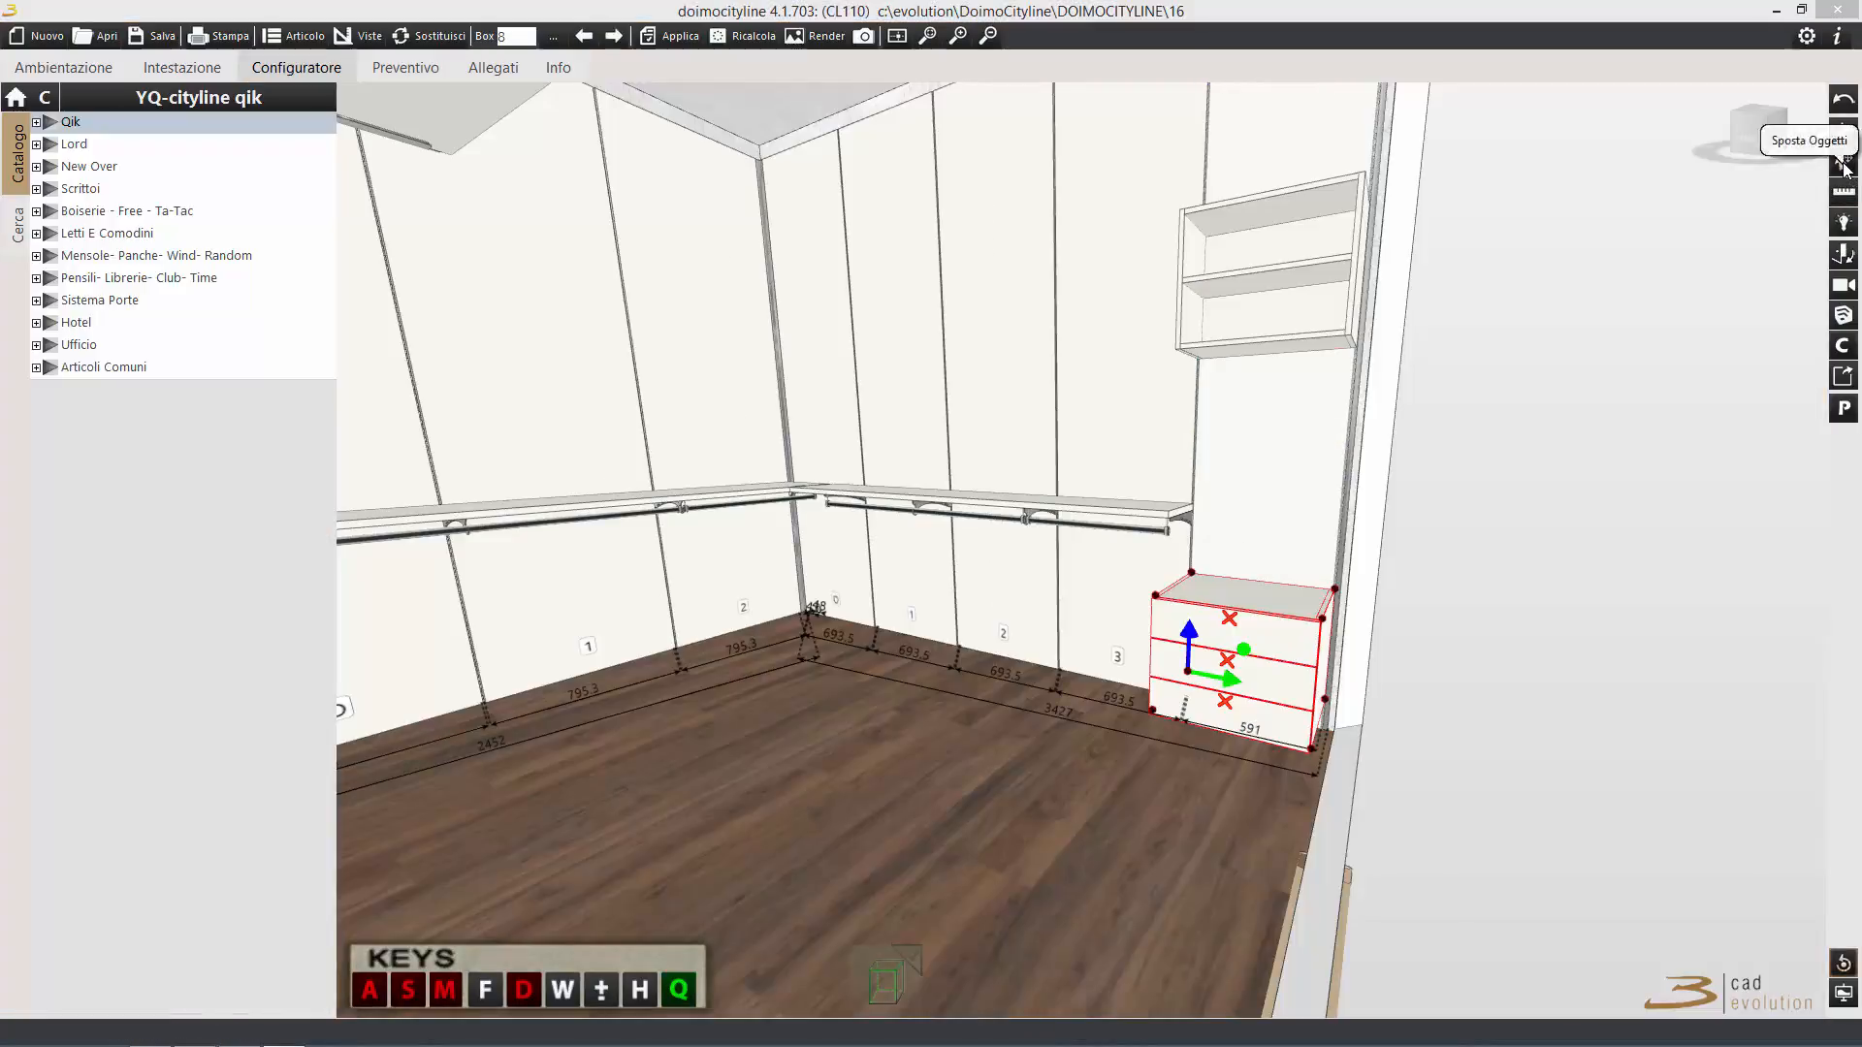
Raise the drawer unit on panel 4 to shelf height and move the right-wall shelf up above the drawer unit's top.
click(1843, 164)
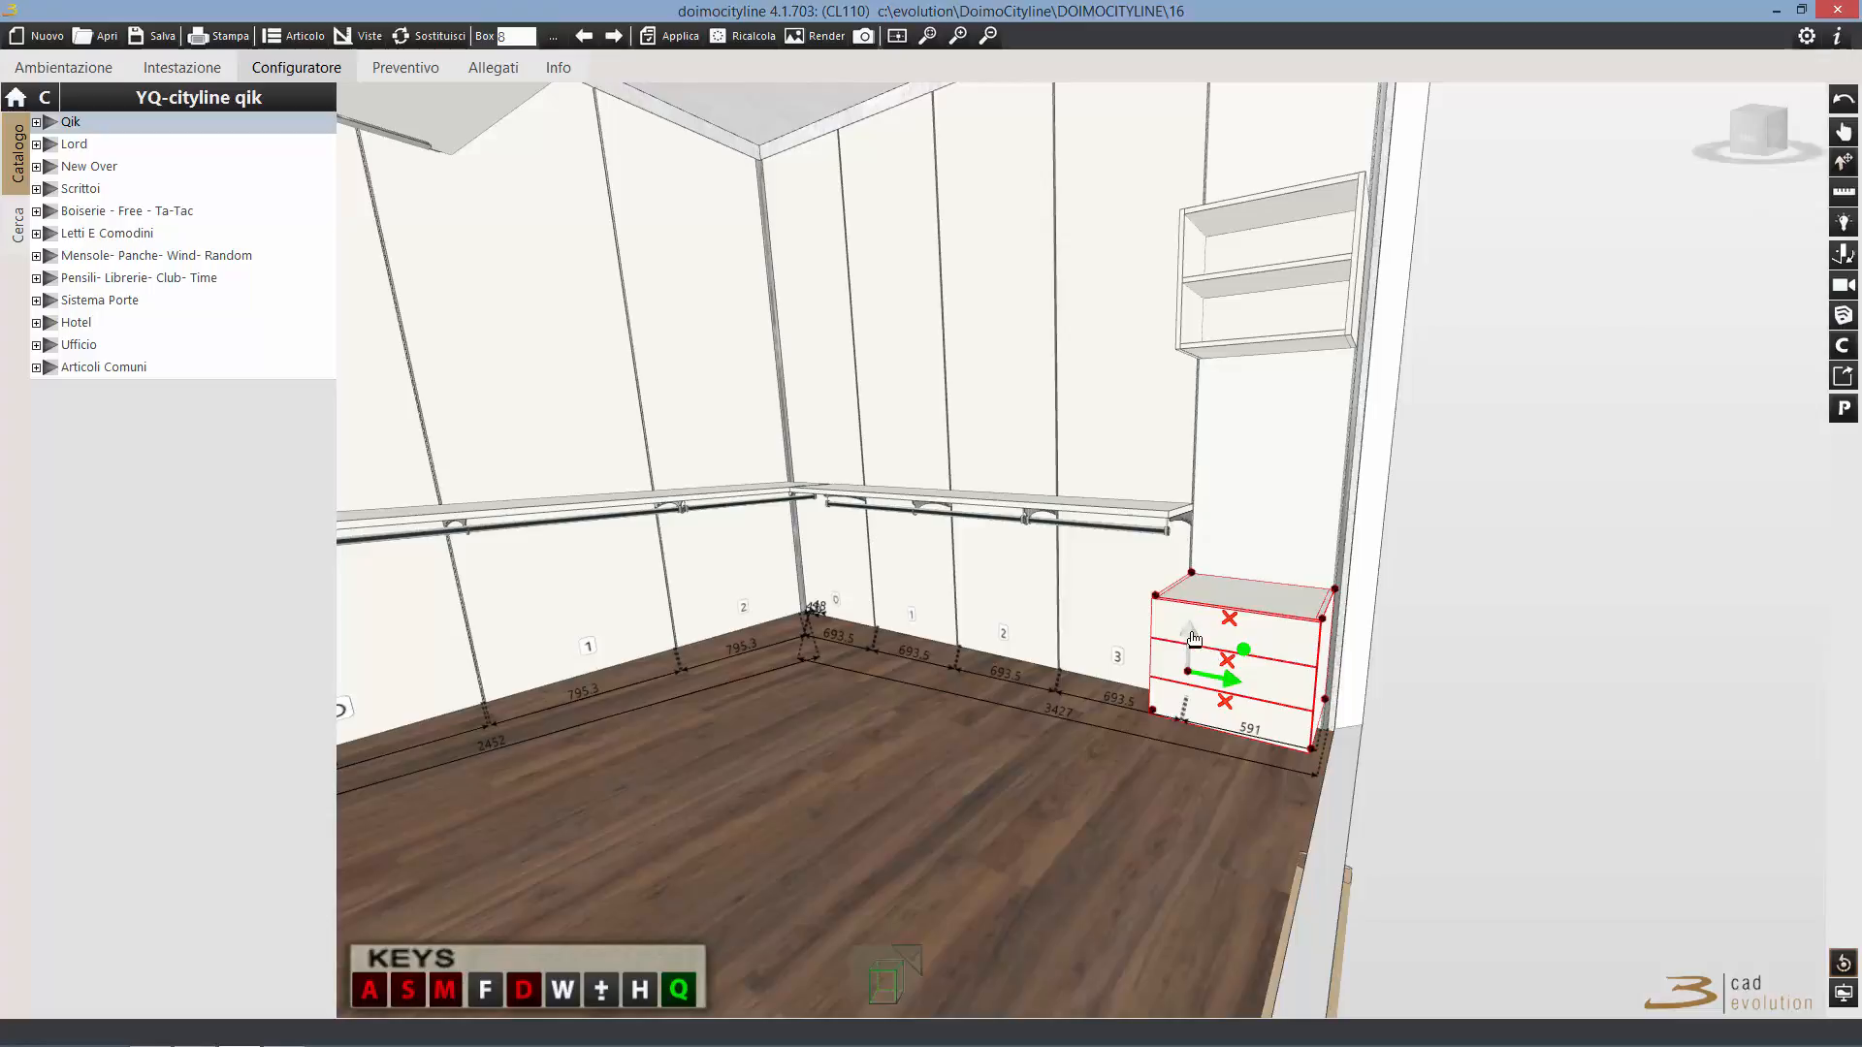
drag(1193, 639, 1199, 541)
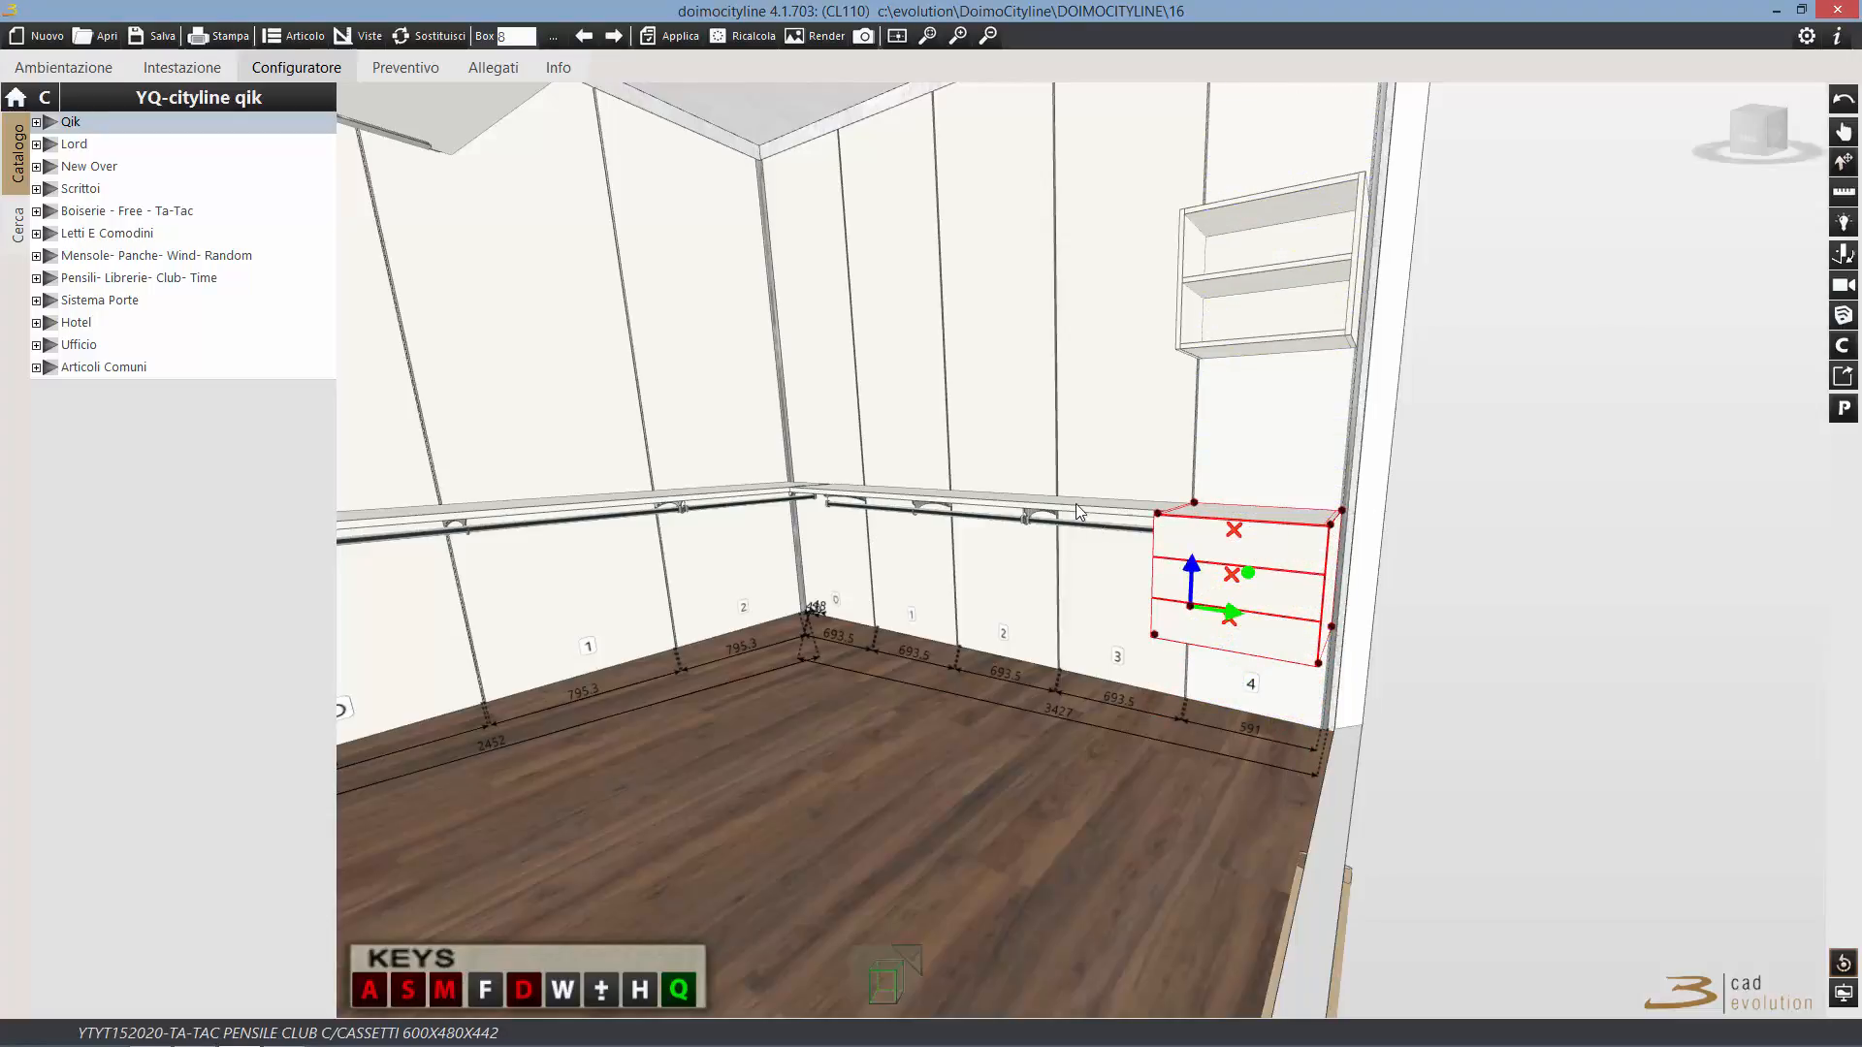
click(983, 514)
drag(791, 438, 791, 404)
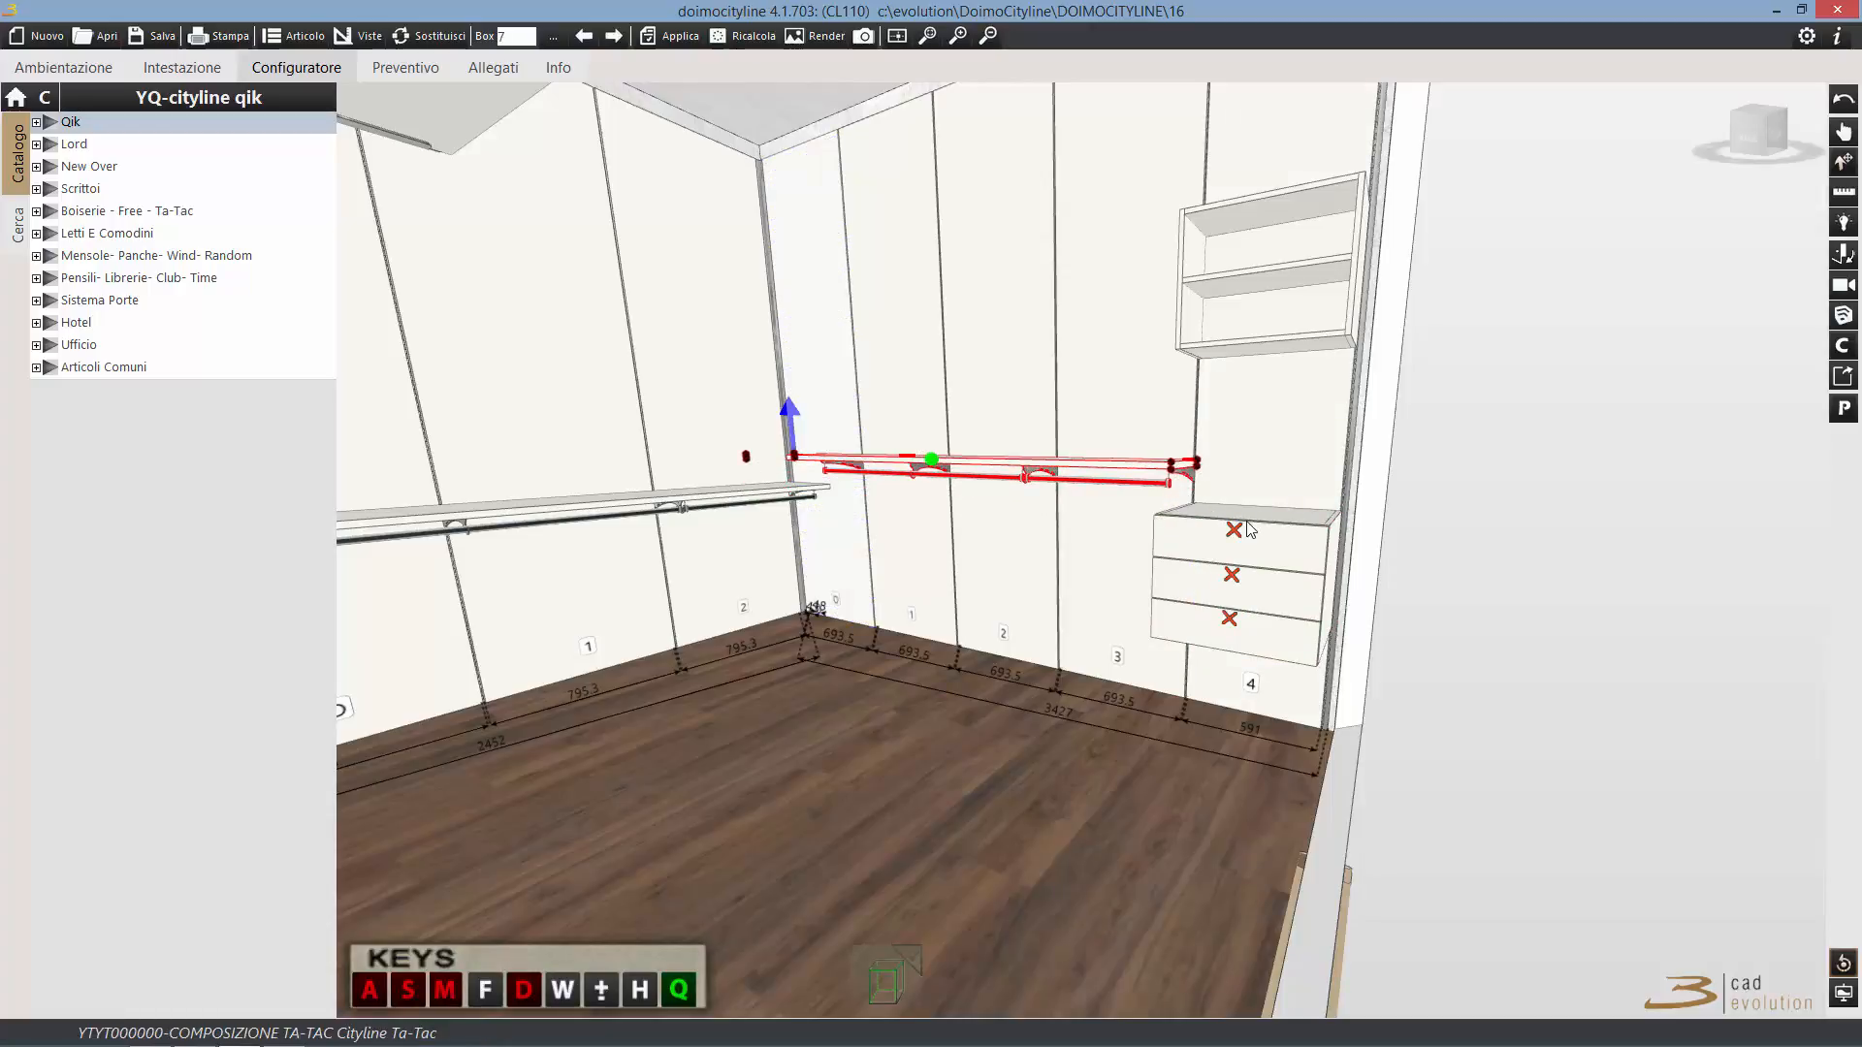
Raise the drawer unit on panel 4 to the right-wall shelf's height and move the back-wall shelf up level with the right-wall shelf.
click(1215, 512)
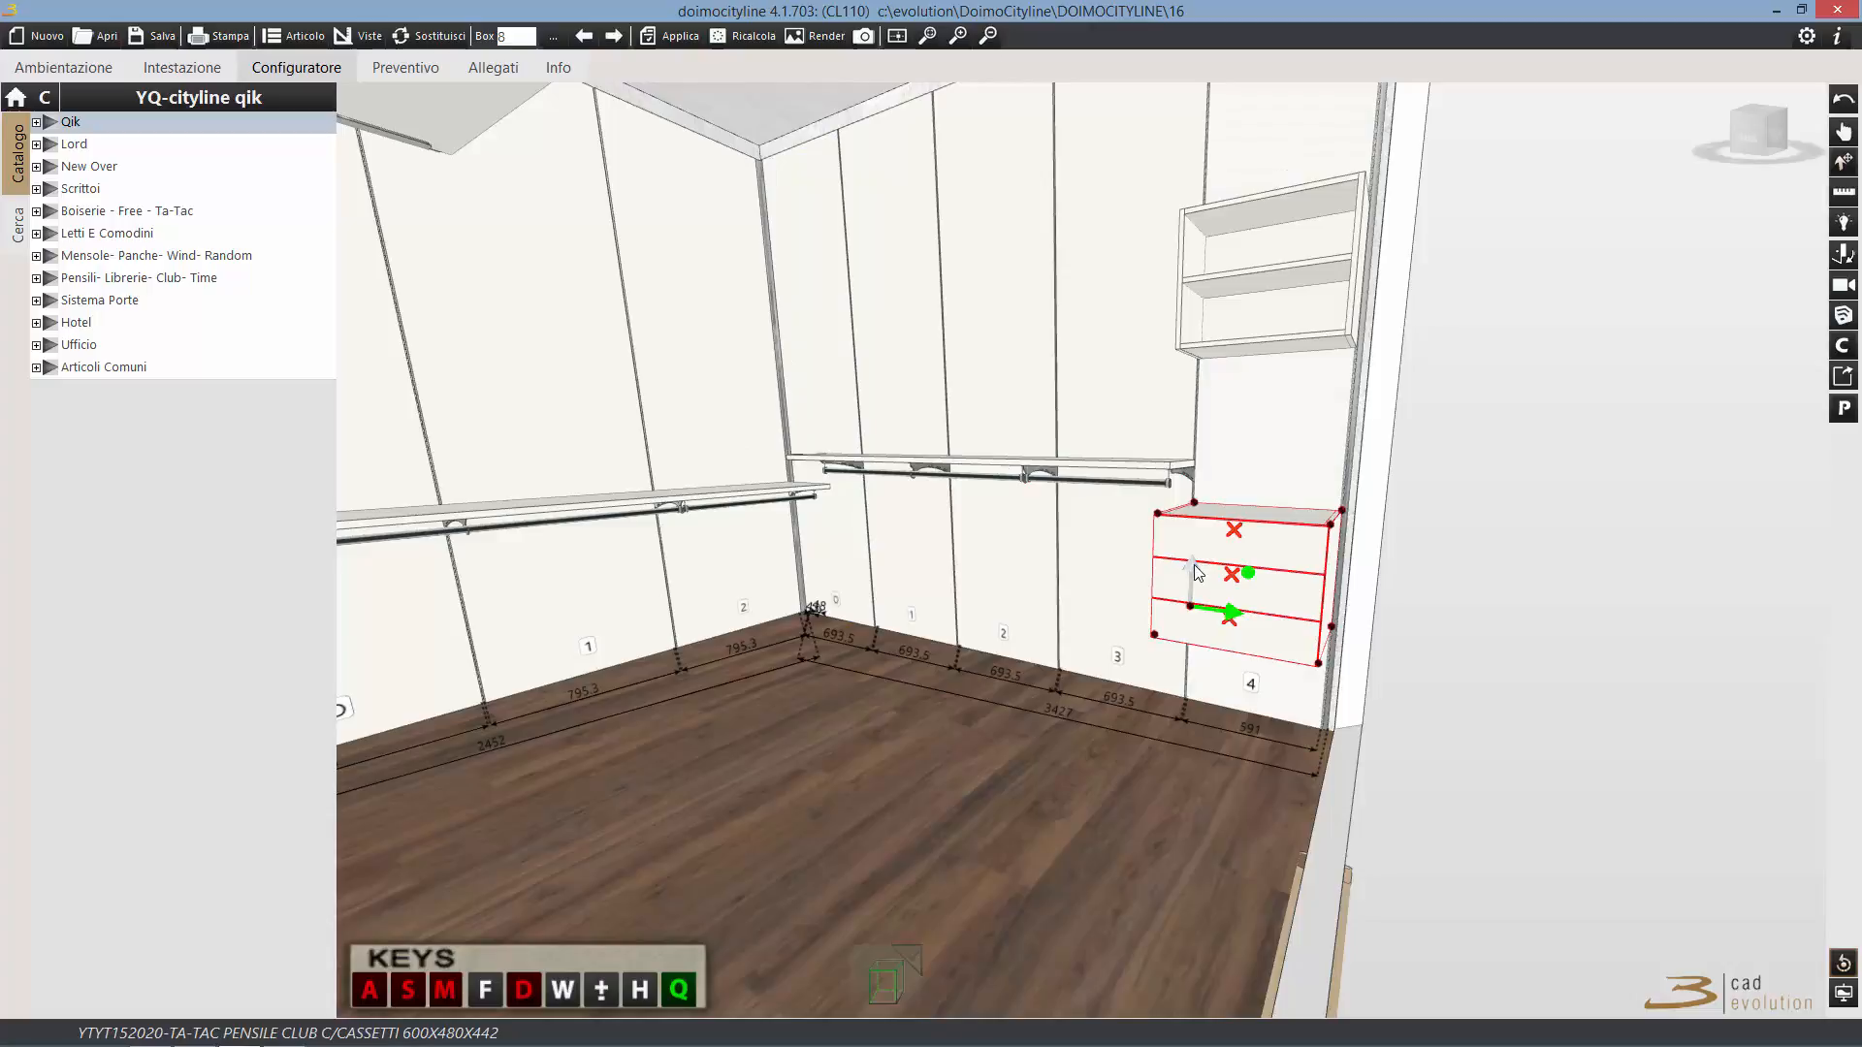
drag(1198, 572, 1194, 479)
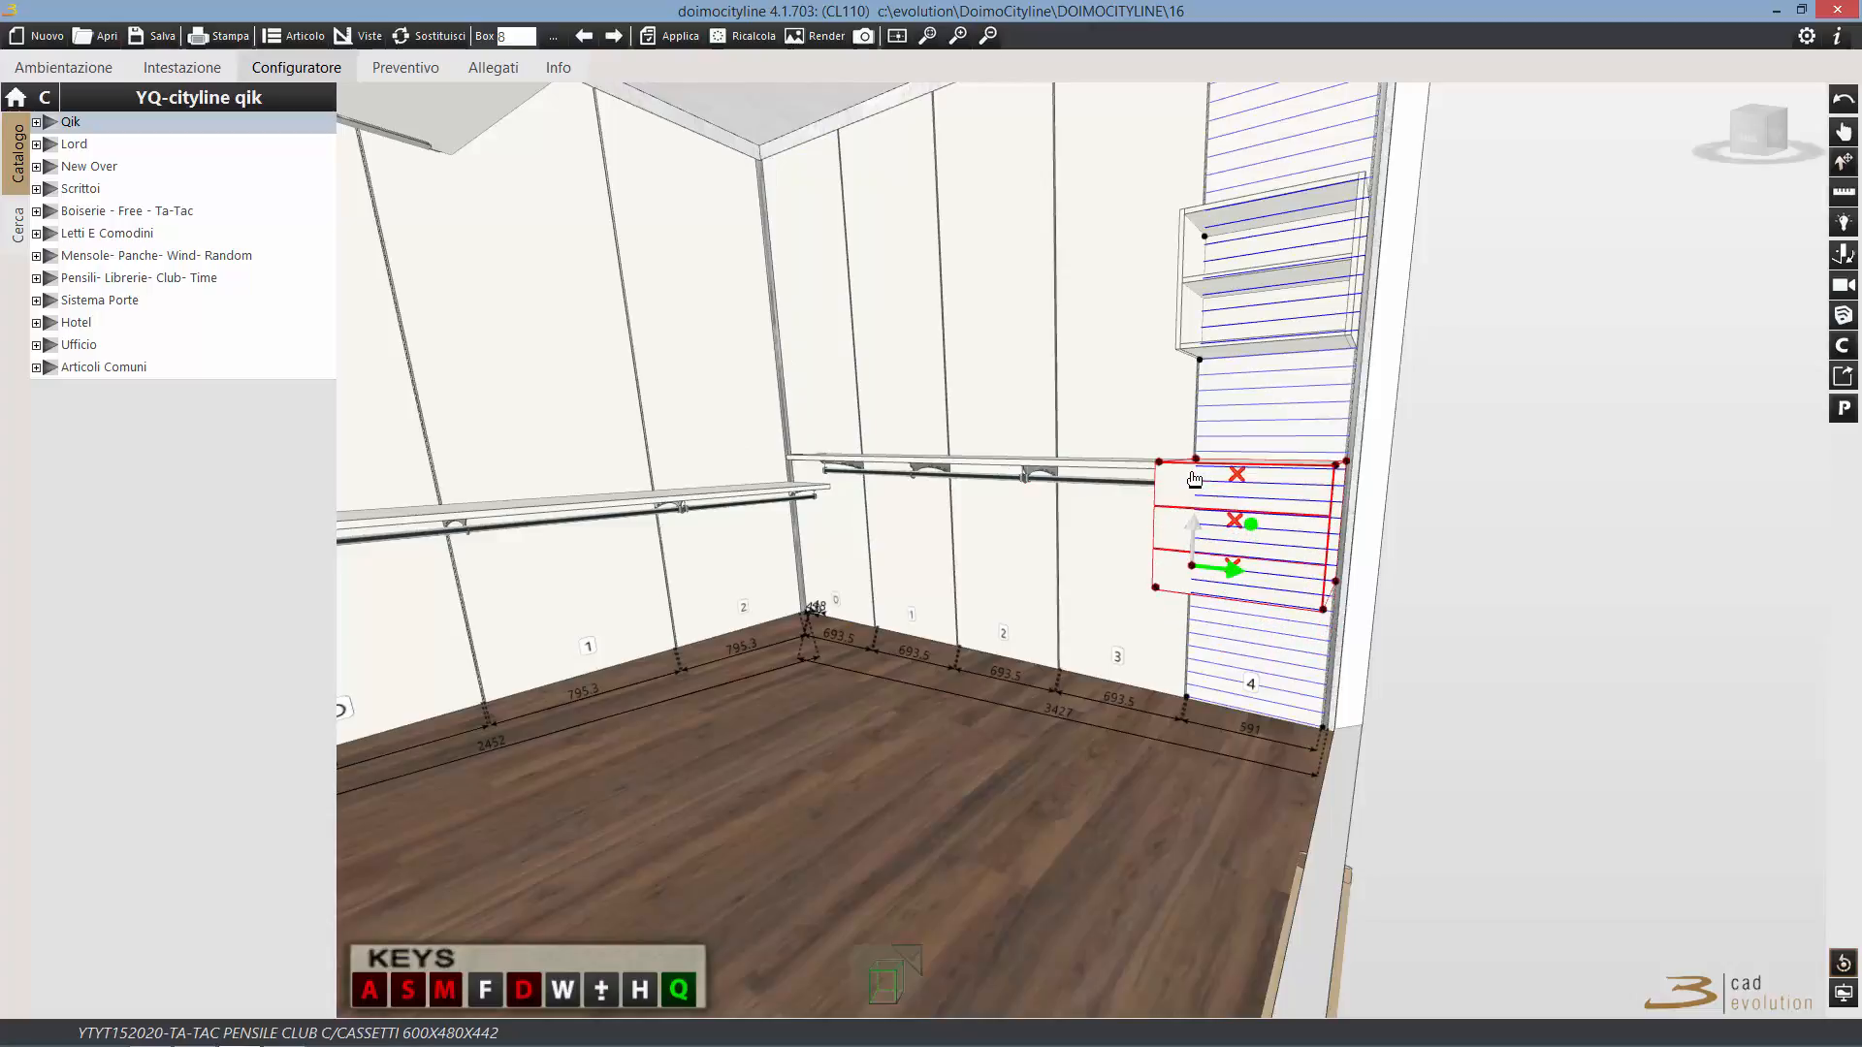
click(788, 485)
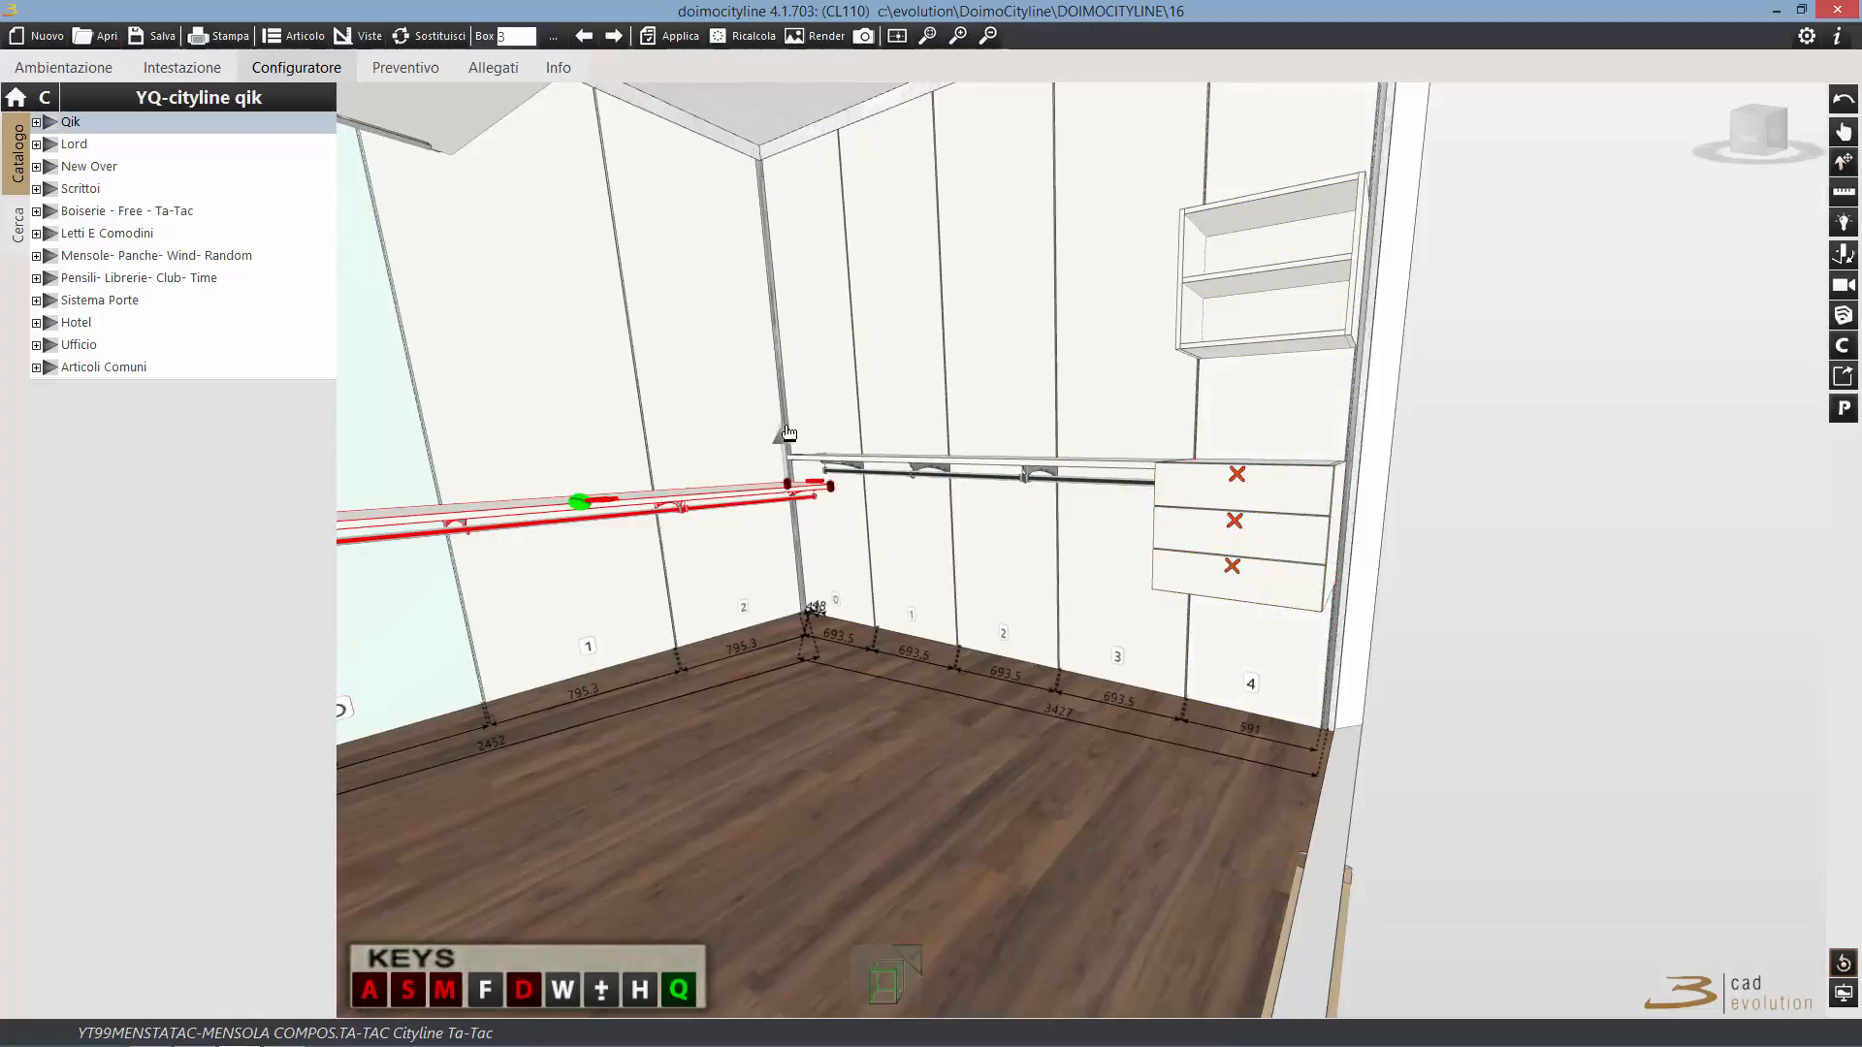
drag(786, 444, 781, 389)
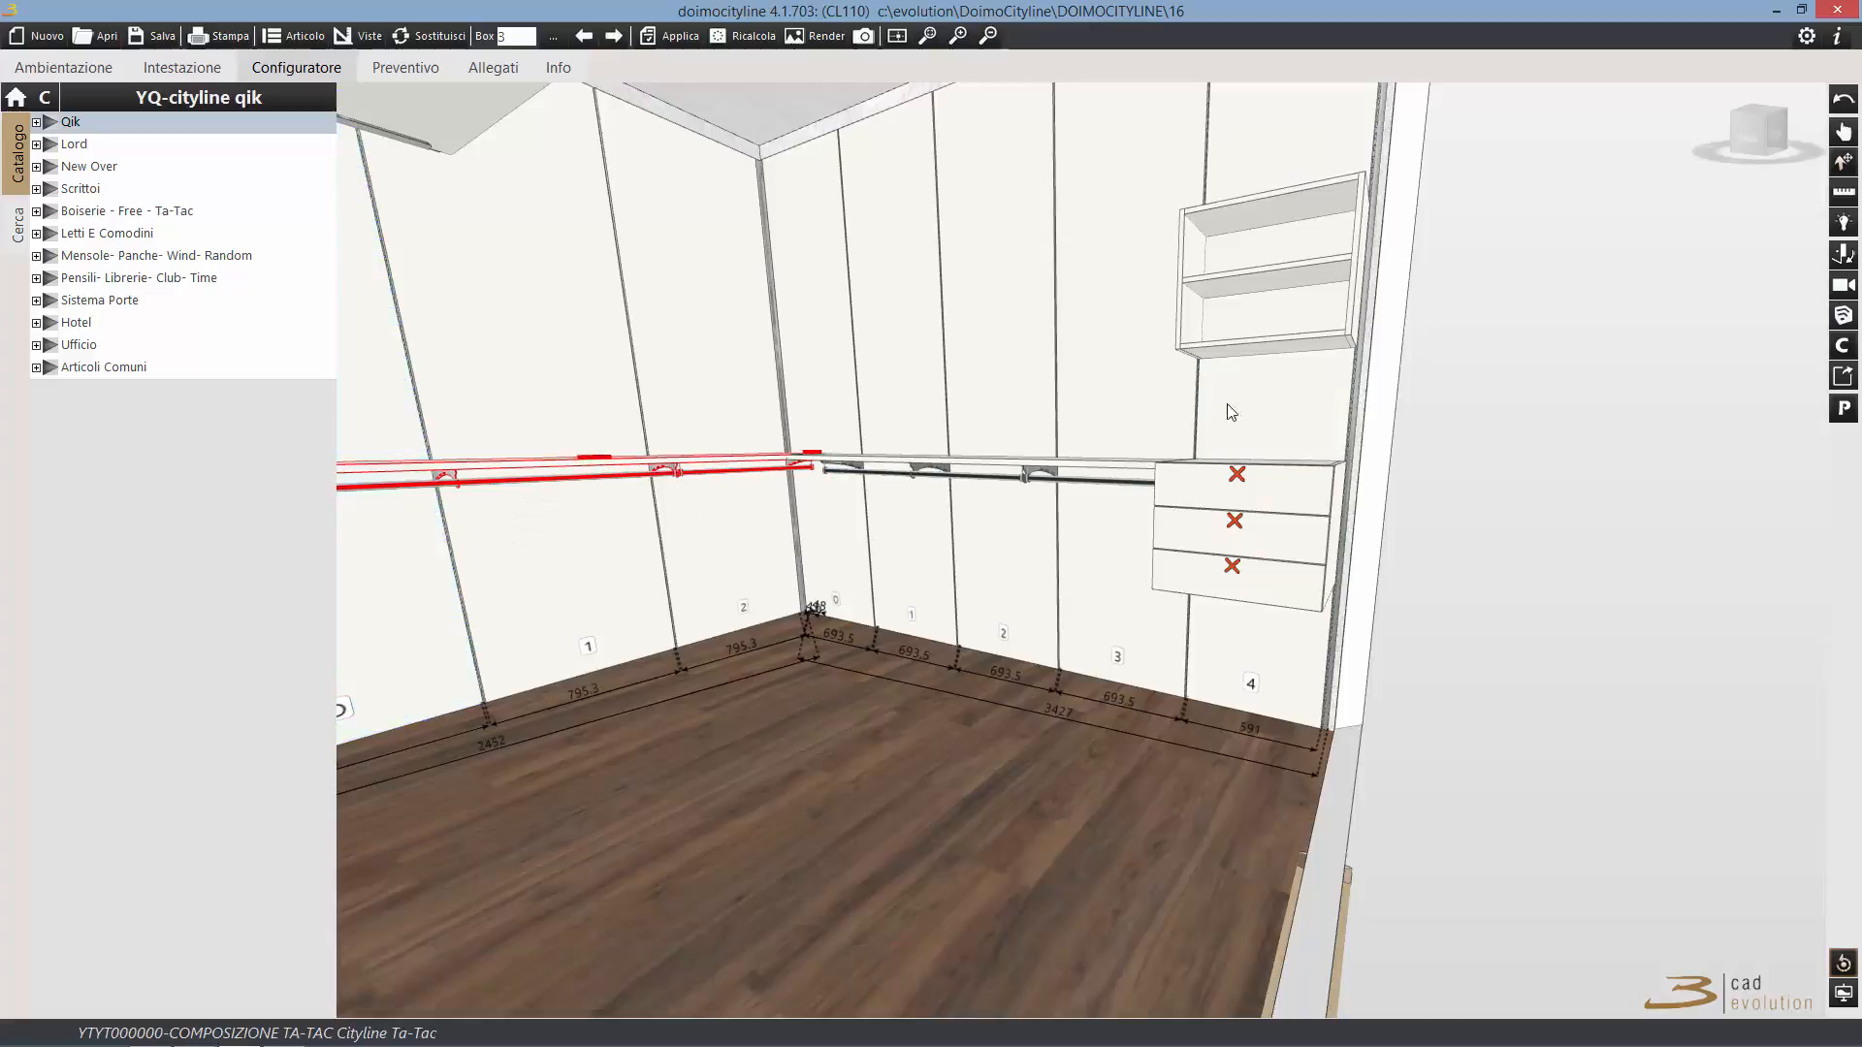
Lower all three bracketed shelves on panel 0 of the left wall, starting with the lowest and keeping them spaced apart.
middle_drag(1784, 203, 1040, 391)
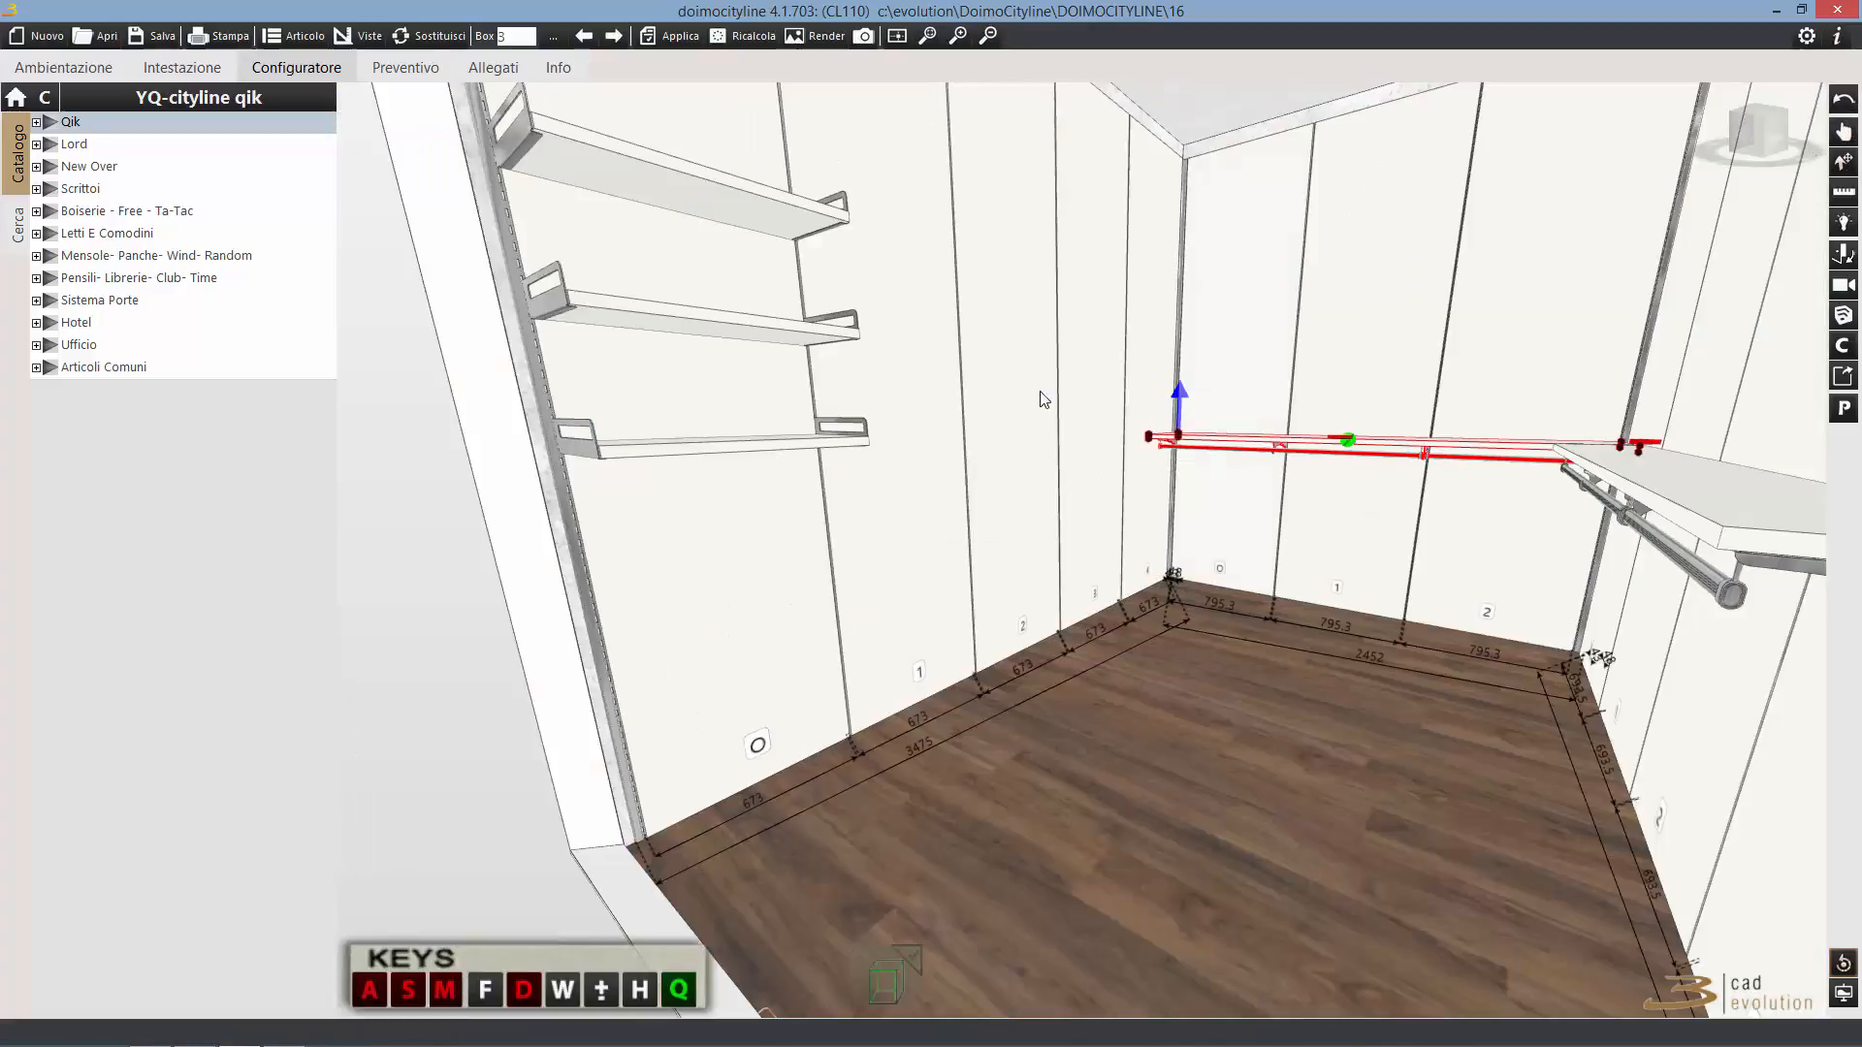
click(576, 429)
click(593, 449)
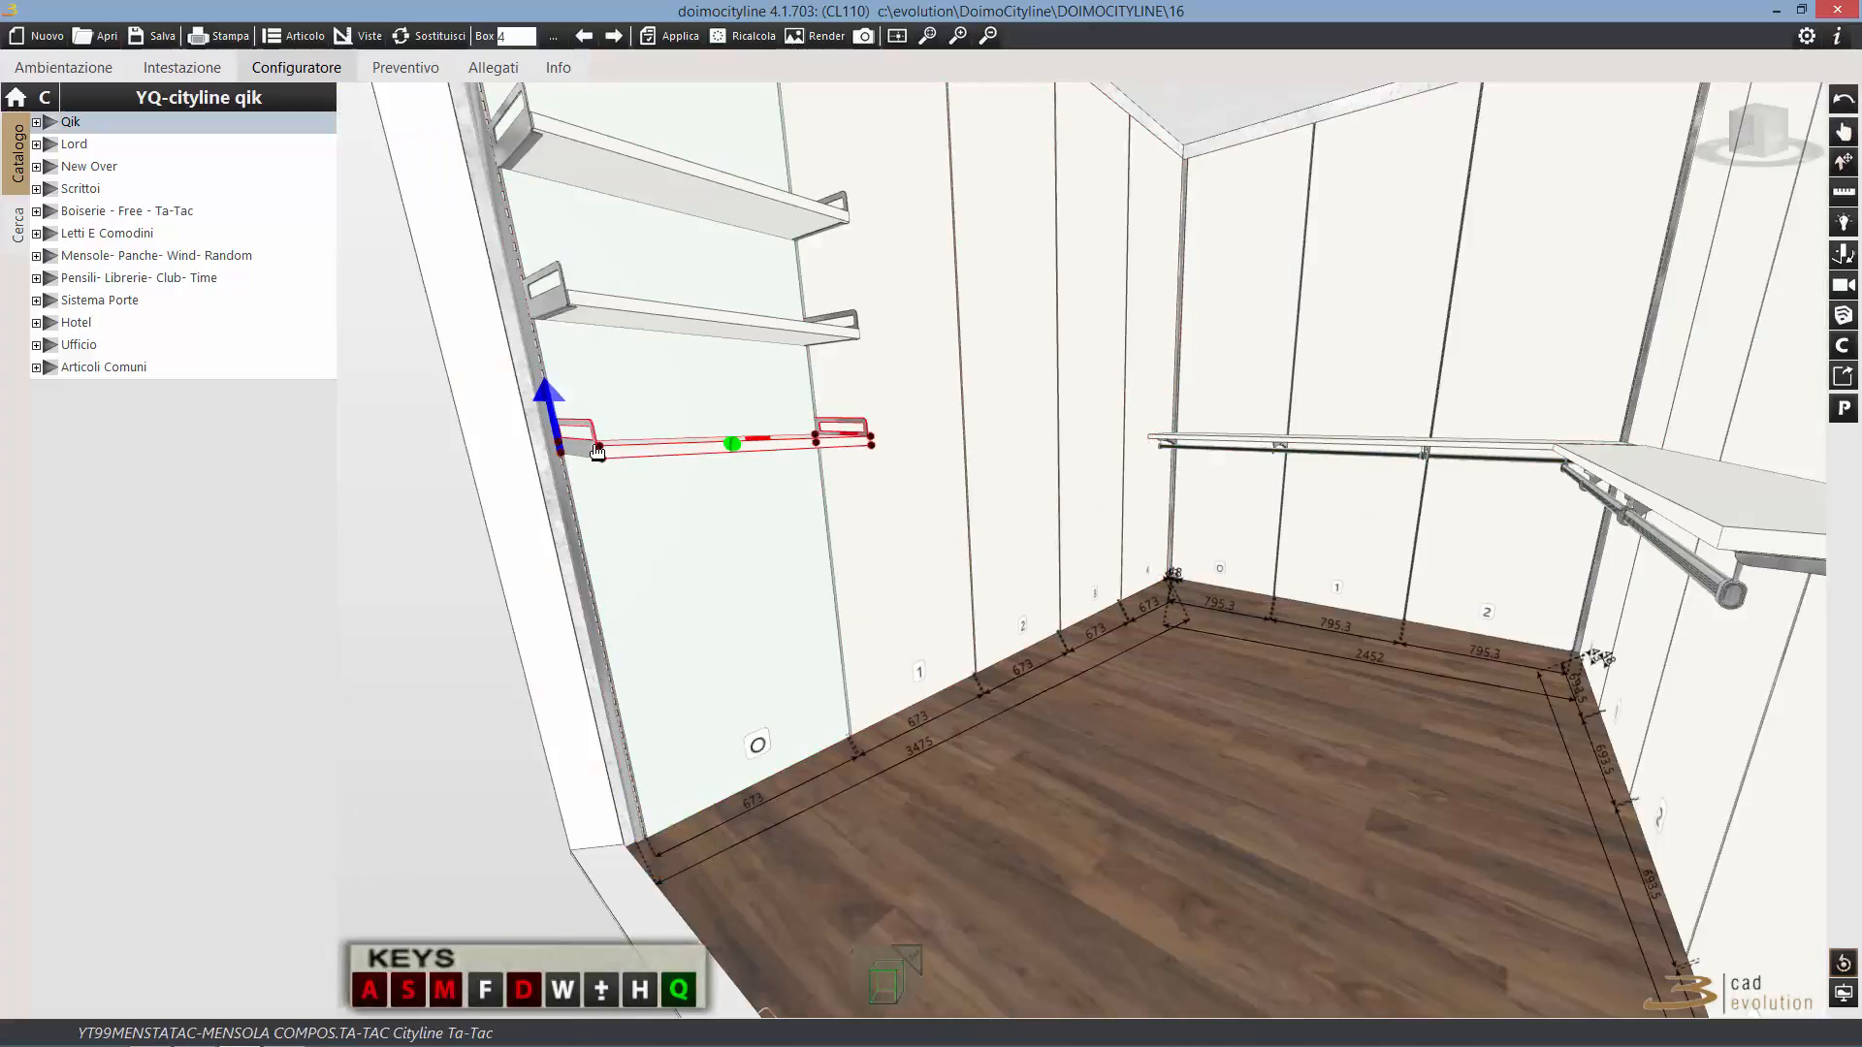
drag(551, 417, 561, 574)
click(559, 307)
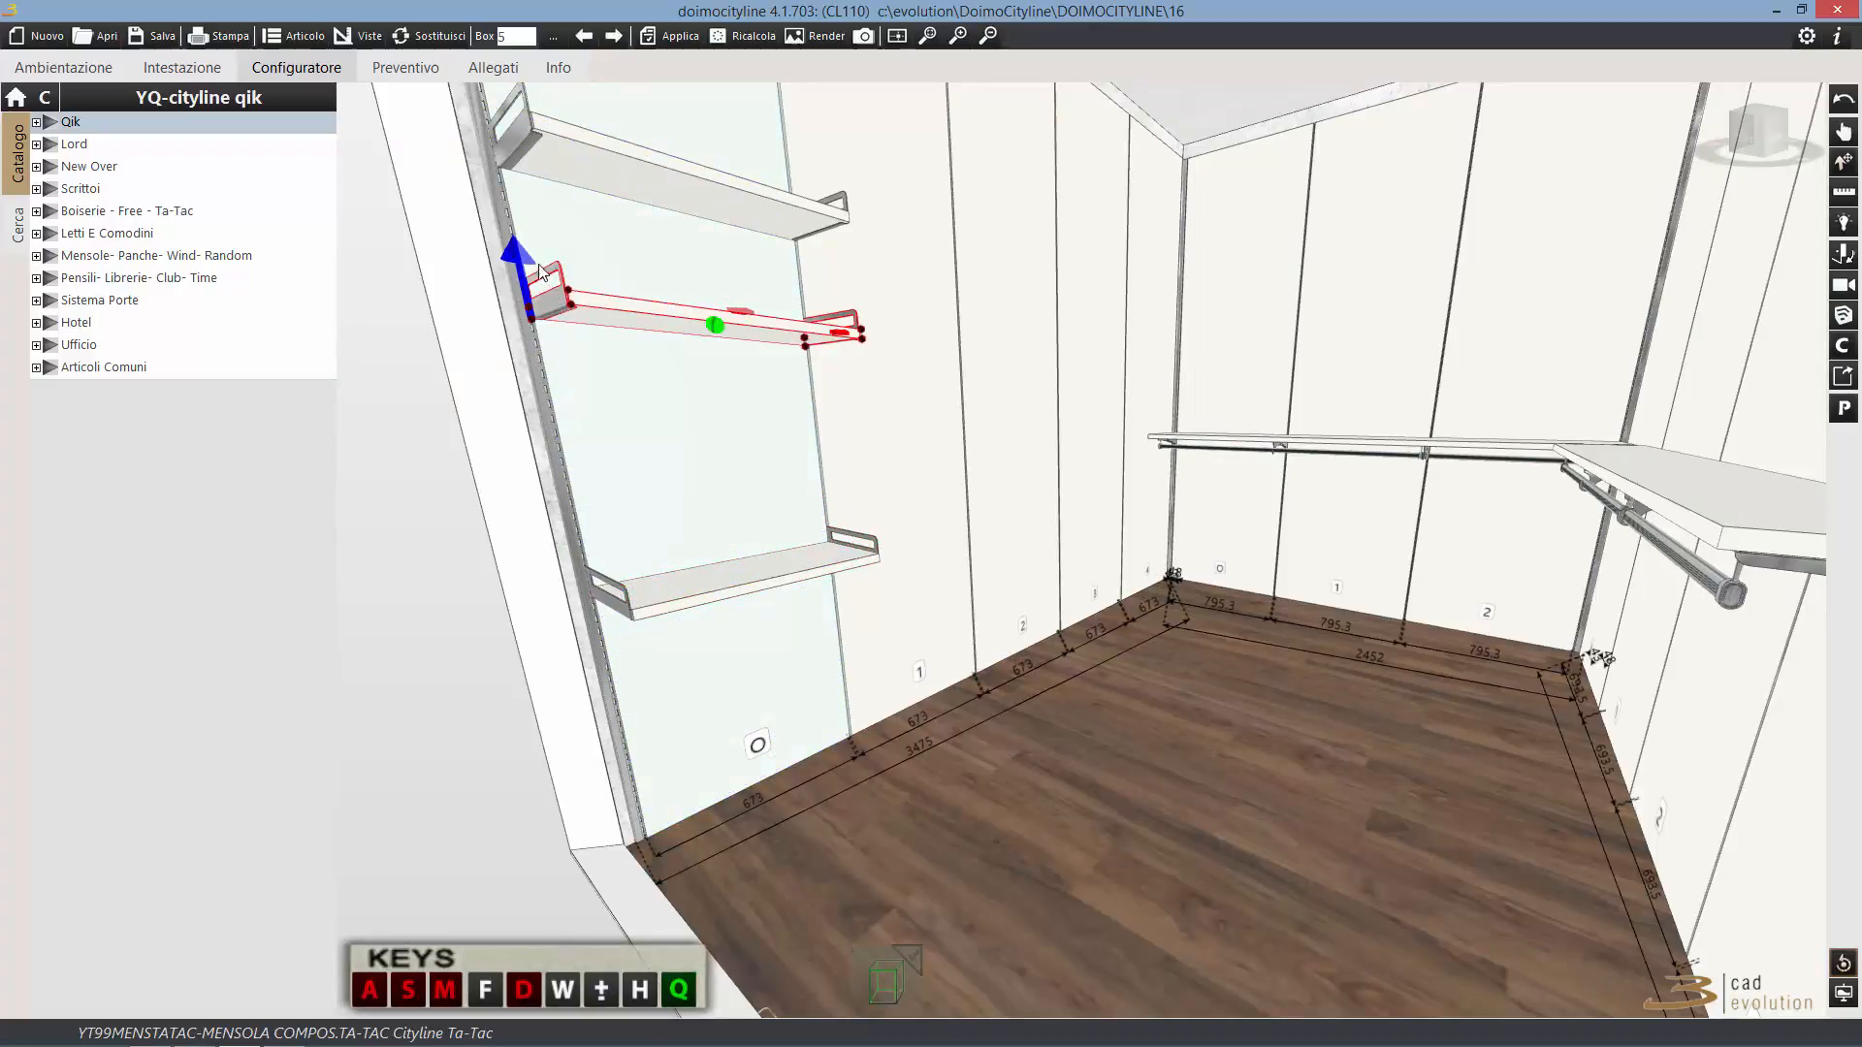
drag(532, 316, 548, 415)
click(525, 138)
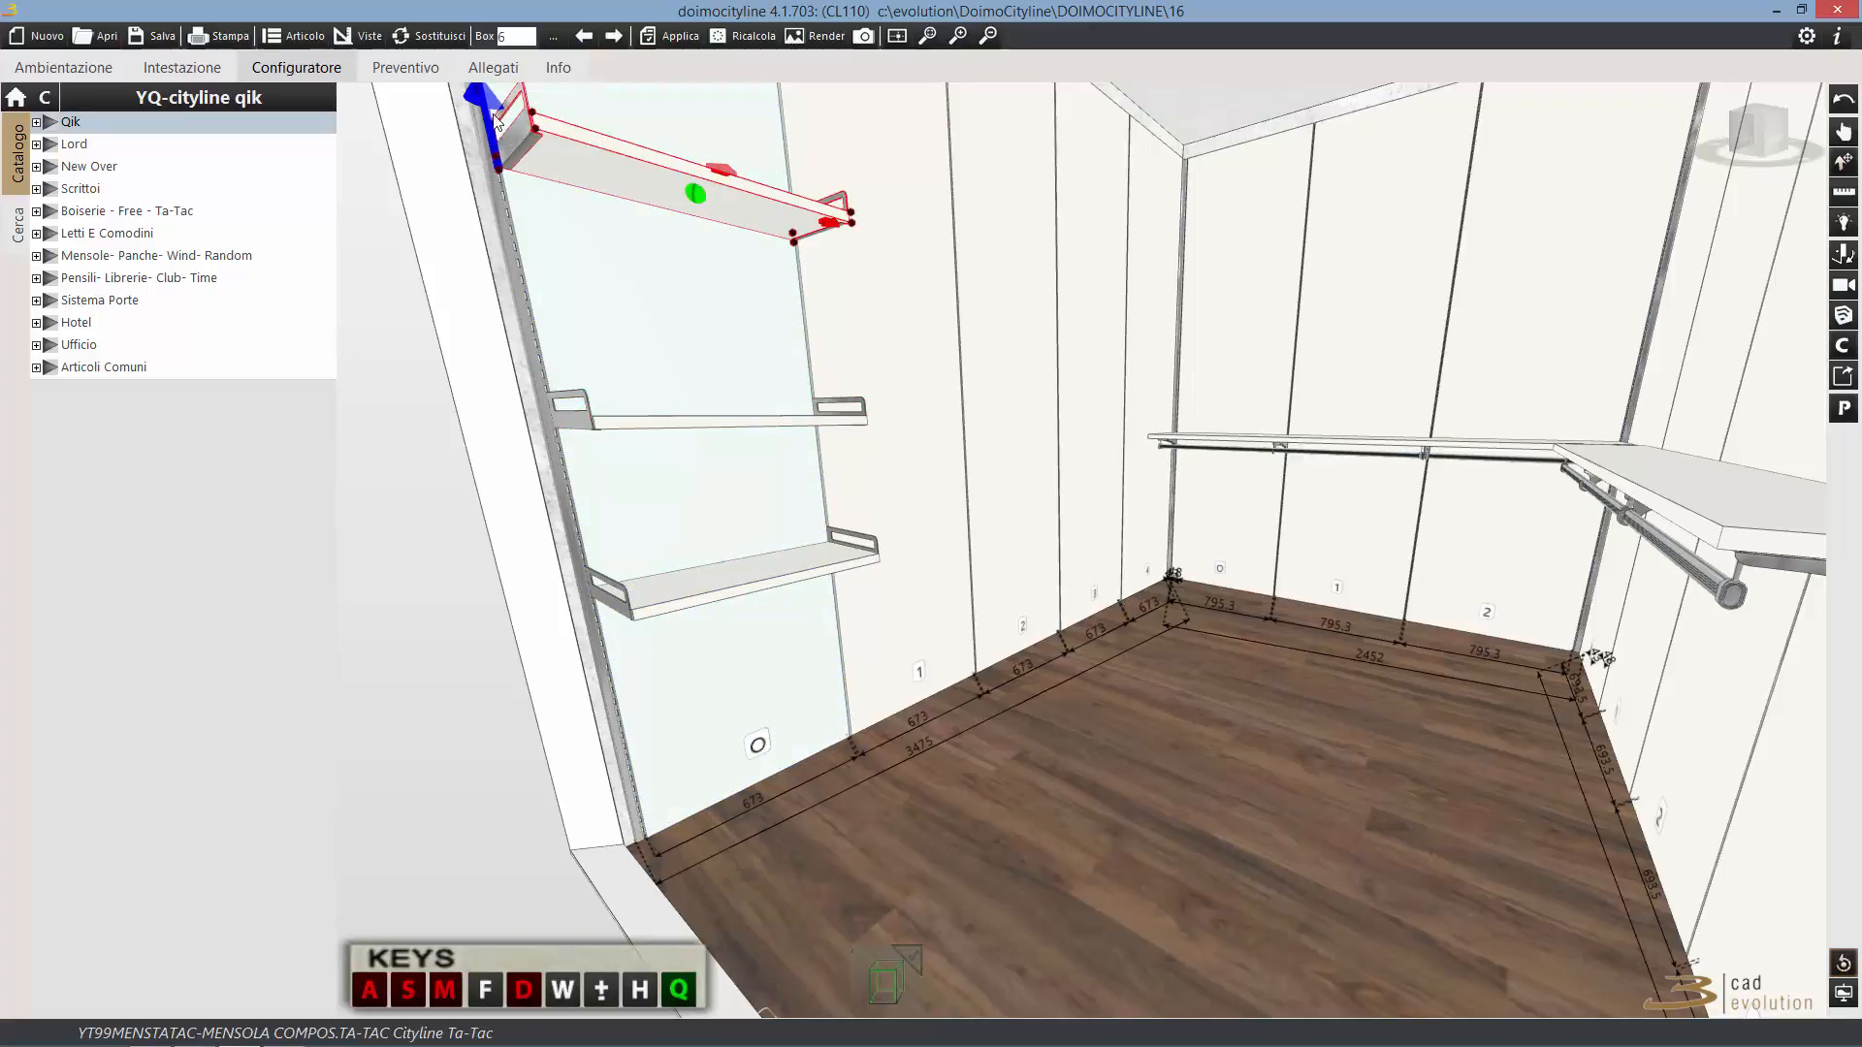
drag(525, 140, 523, 223)
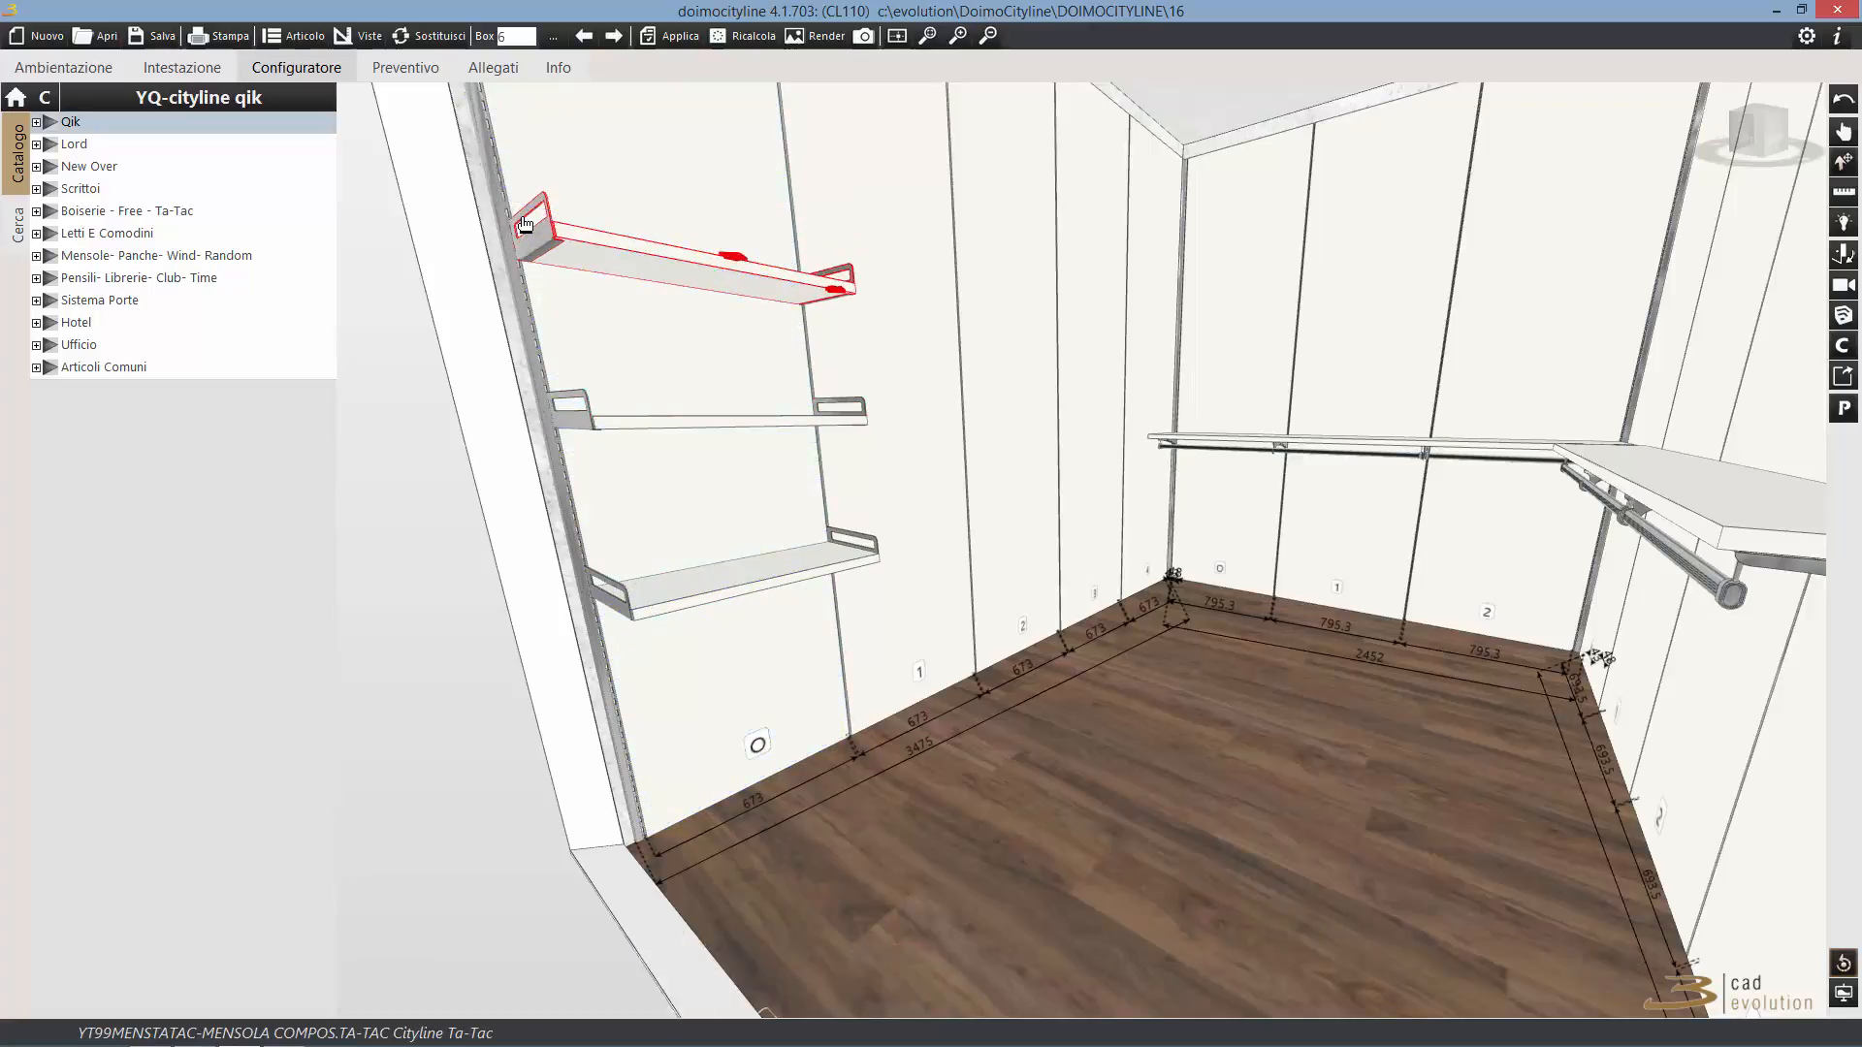